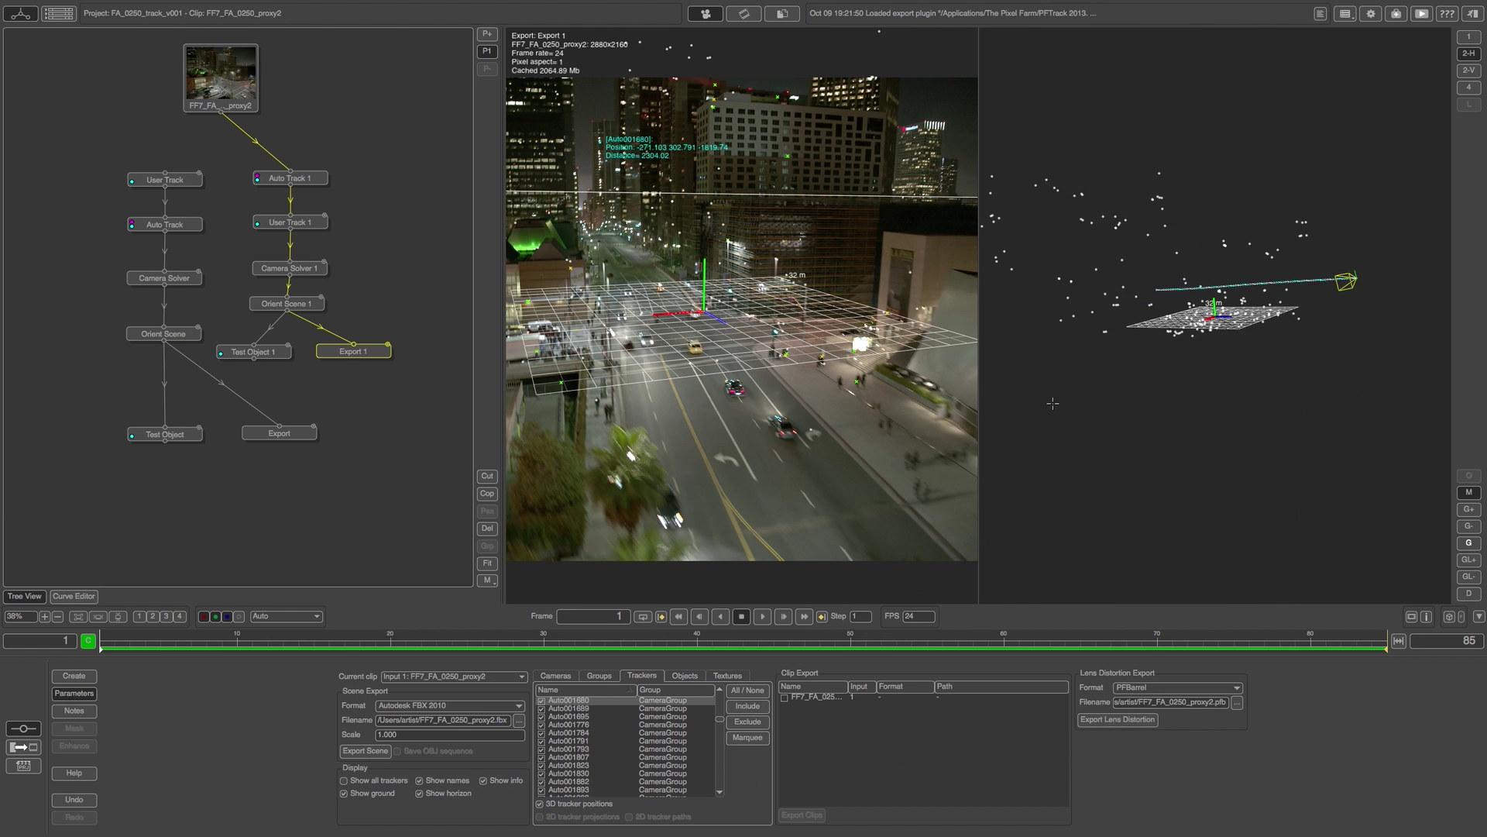
drag(1052, 403, 1299, 360)
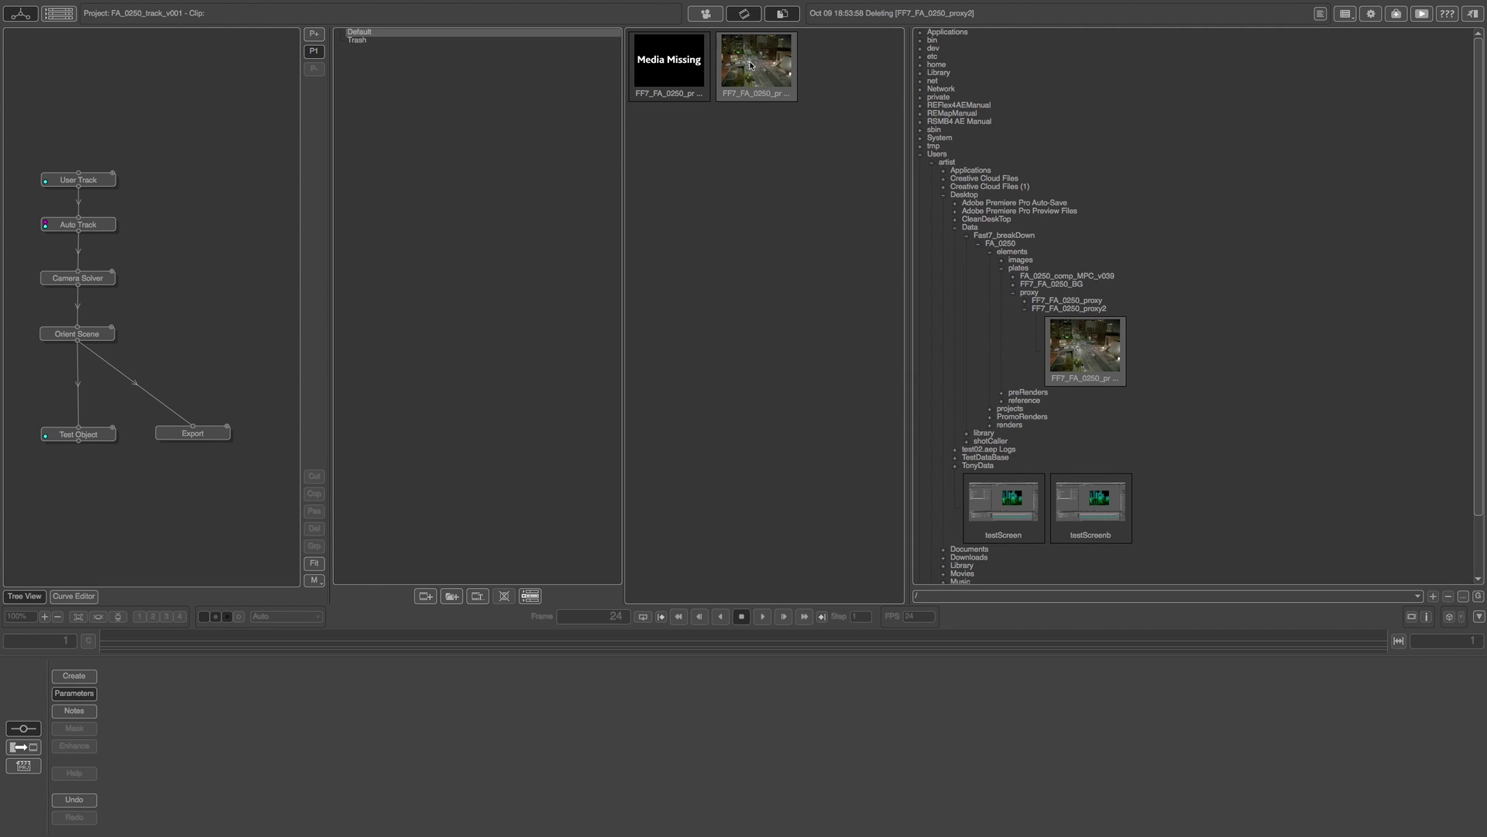
- Open the FF7_FA_0250 proxy clip that has its media available and play it back
double_click(750, 65)
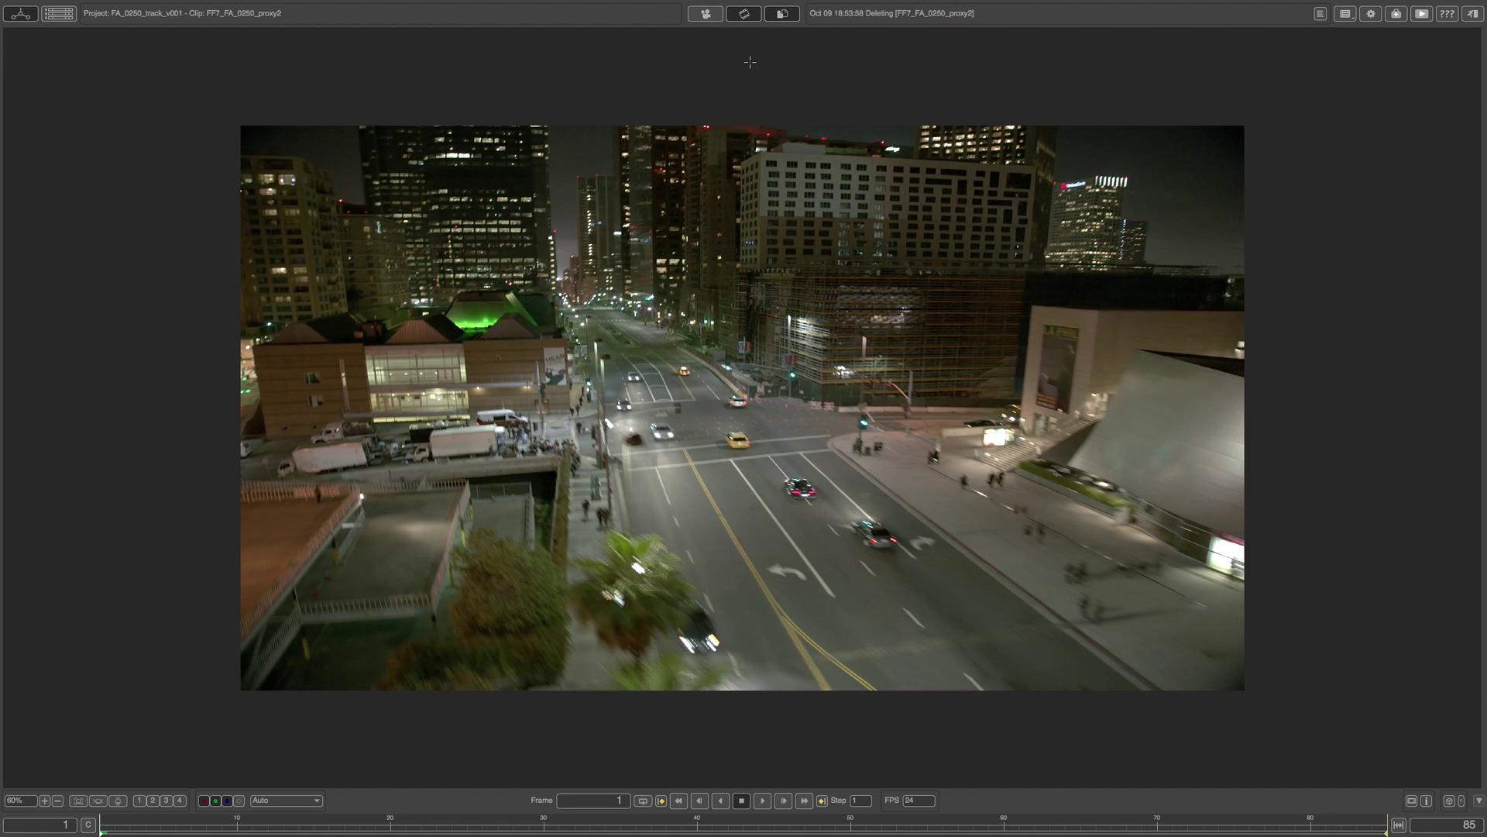
click(764, 801)
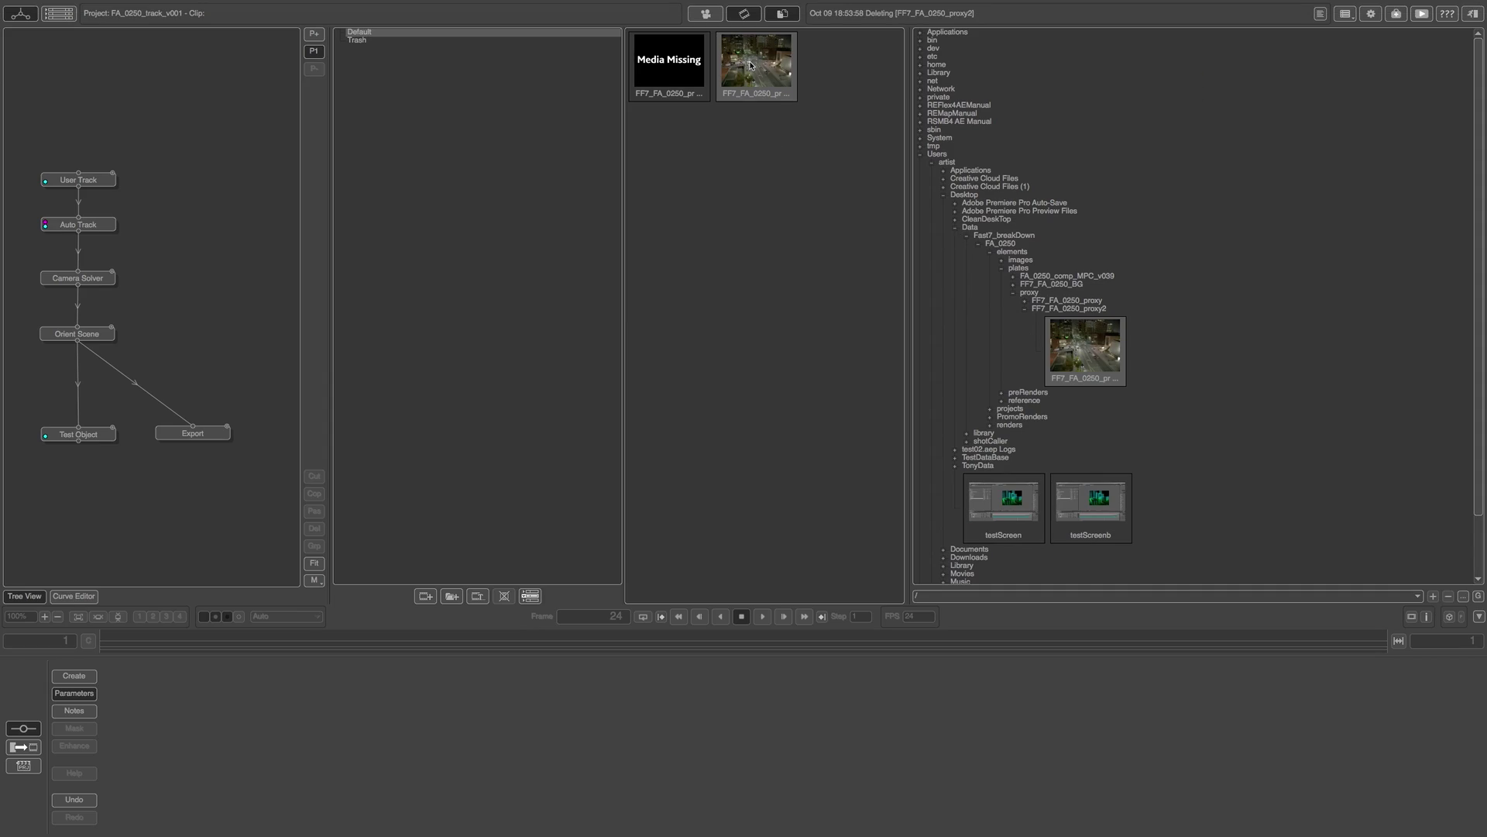
double_click(750, 65)
click(762, 800)
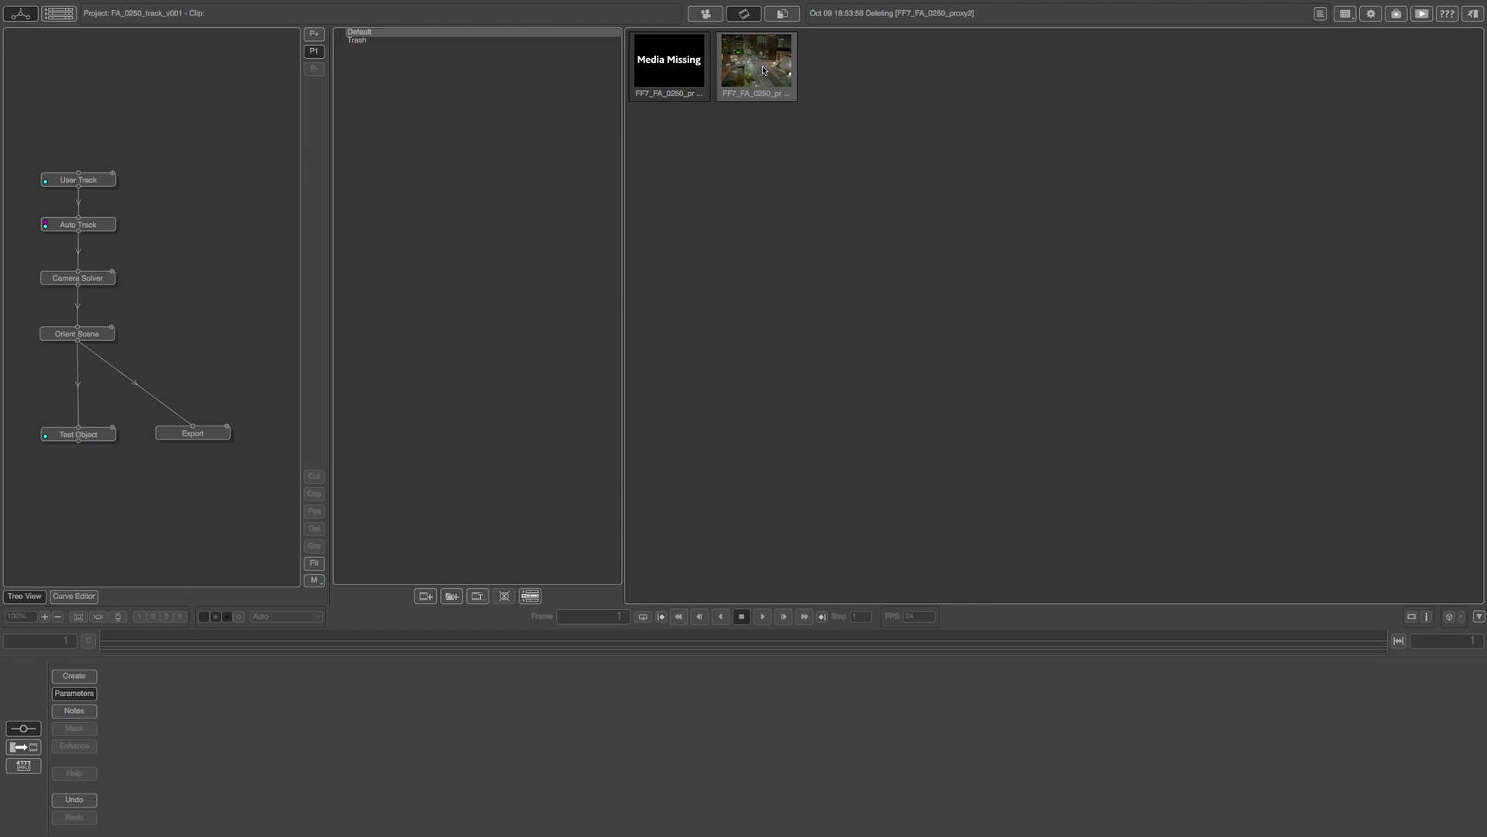
- Add the available FF7_FA_0250 proxy clip to the tree, with a Custom camera preset and a pixel aspect of 1
drag(755, 73, 126, 87)
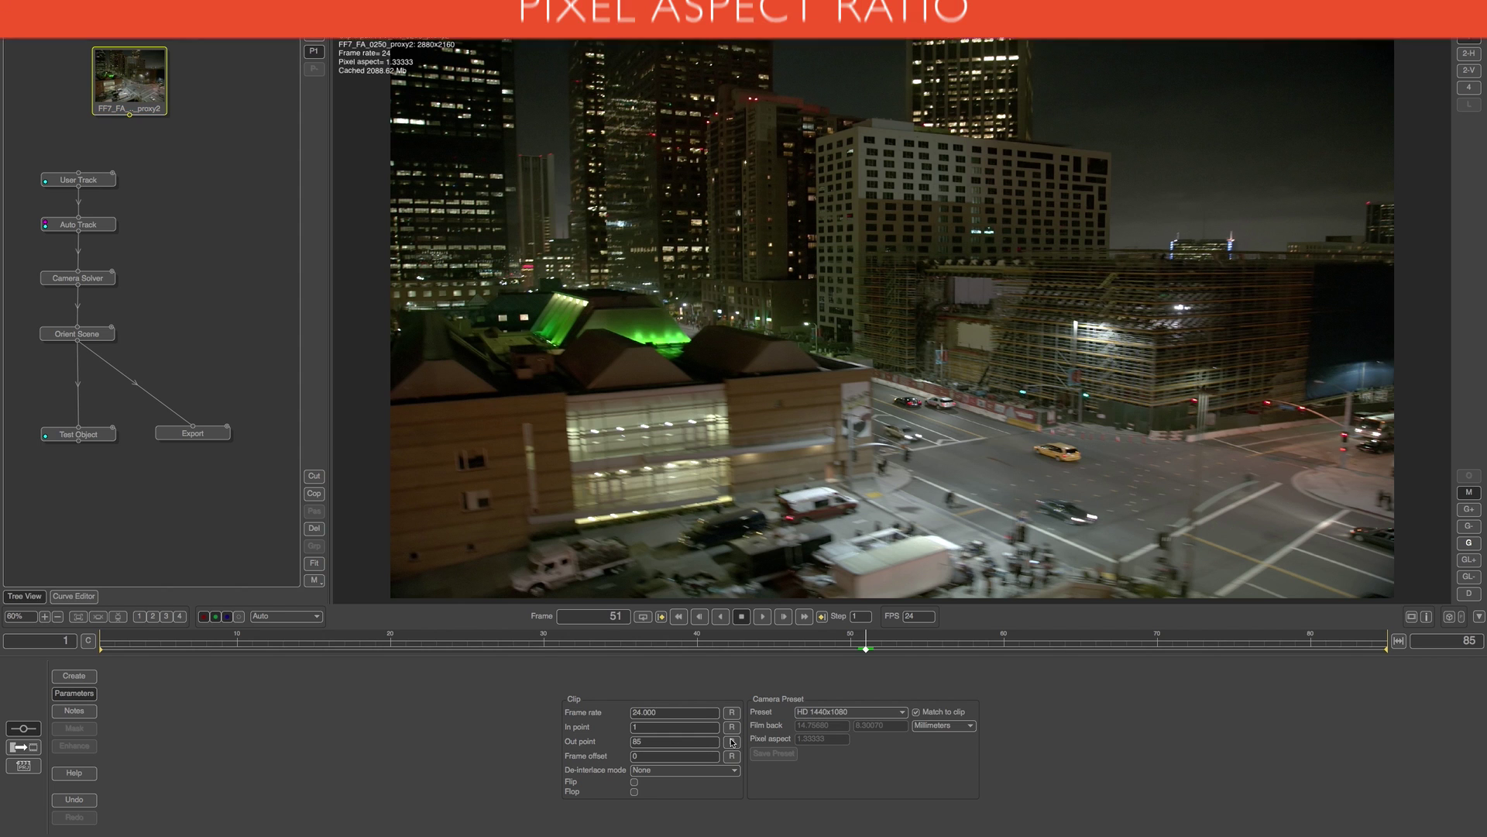
click(902, 713)
drag(904, 744, 903, 801)
click(848, 804)
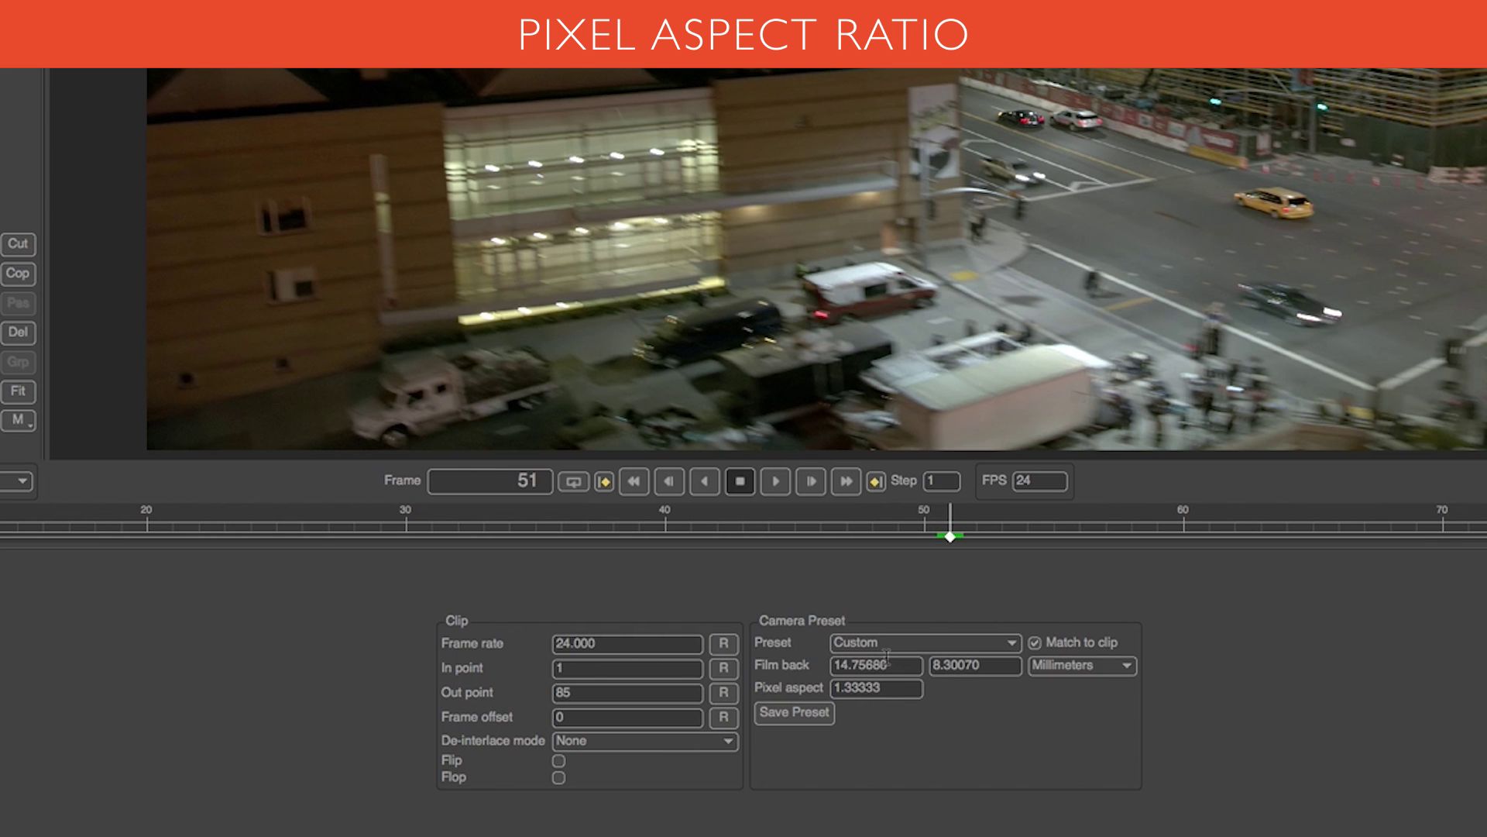
double_click(862, 688)
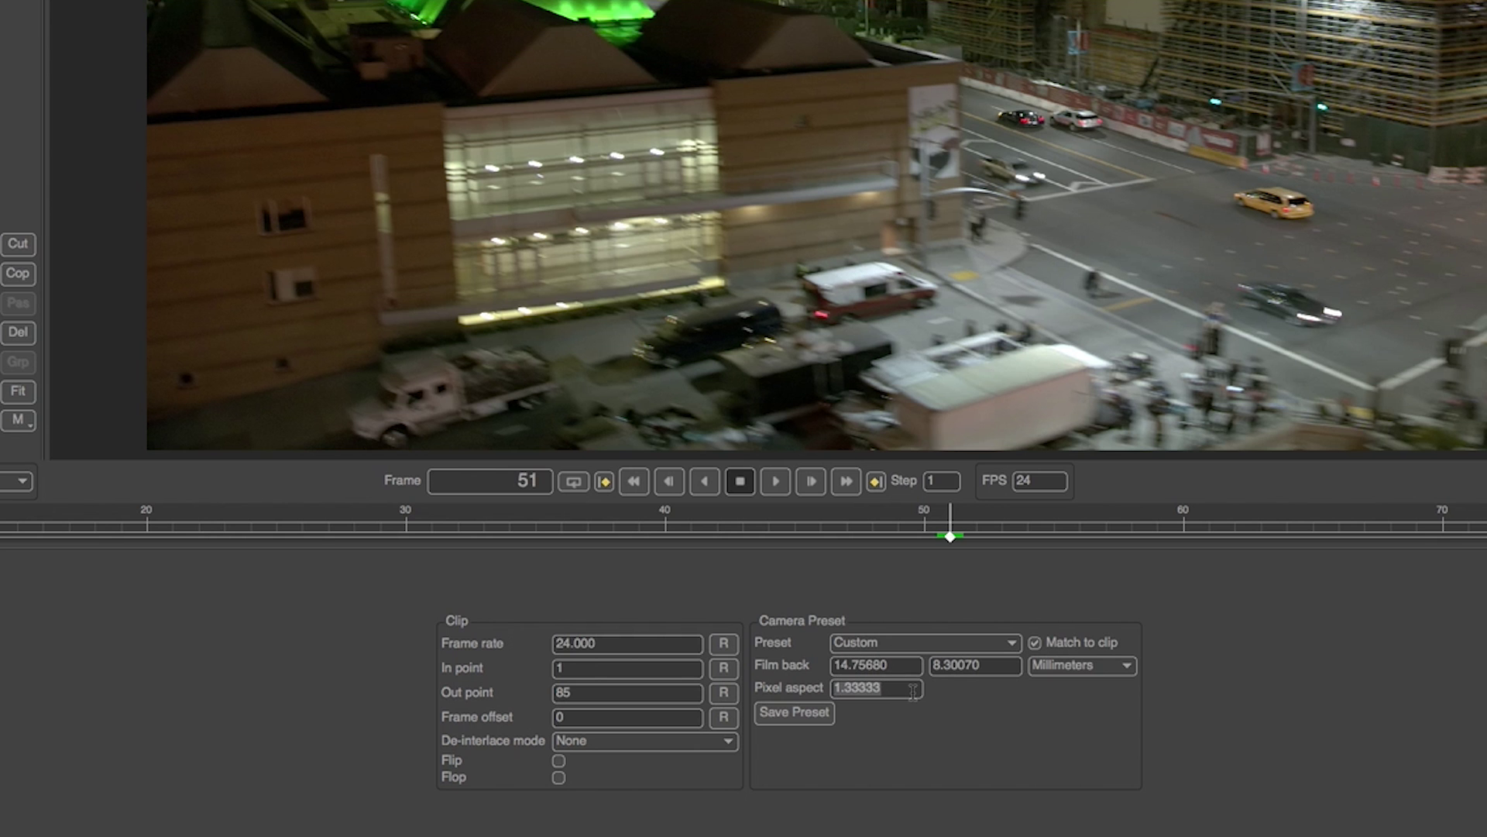
text(1)
click(891, 668)
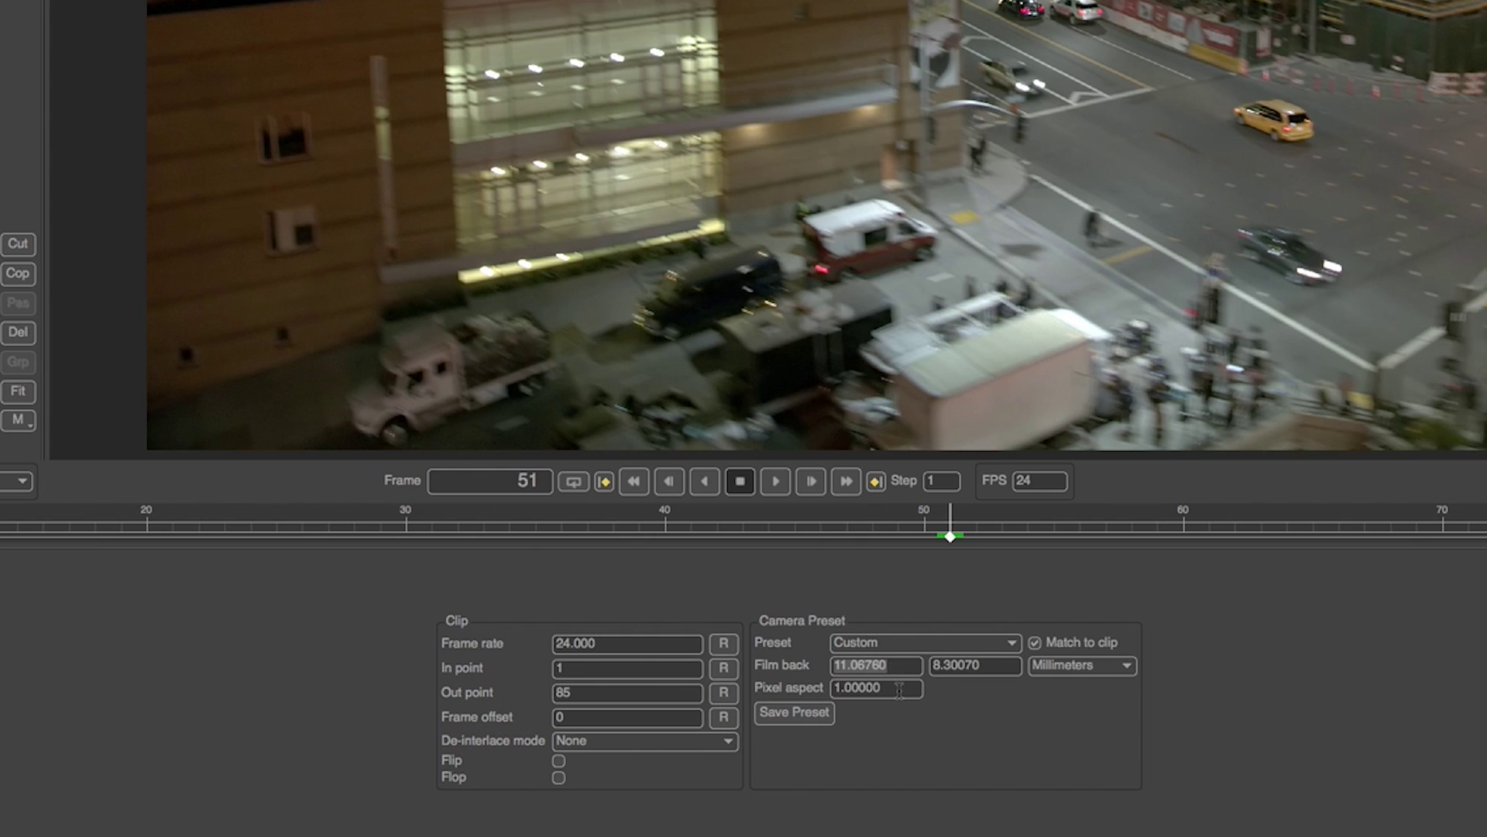
- Look up the Alexa 2880x2160 (4x3) aperture in the After Effects notes and set the clip's film back width to 23.76 mm
key(super+Tab)
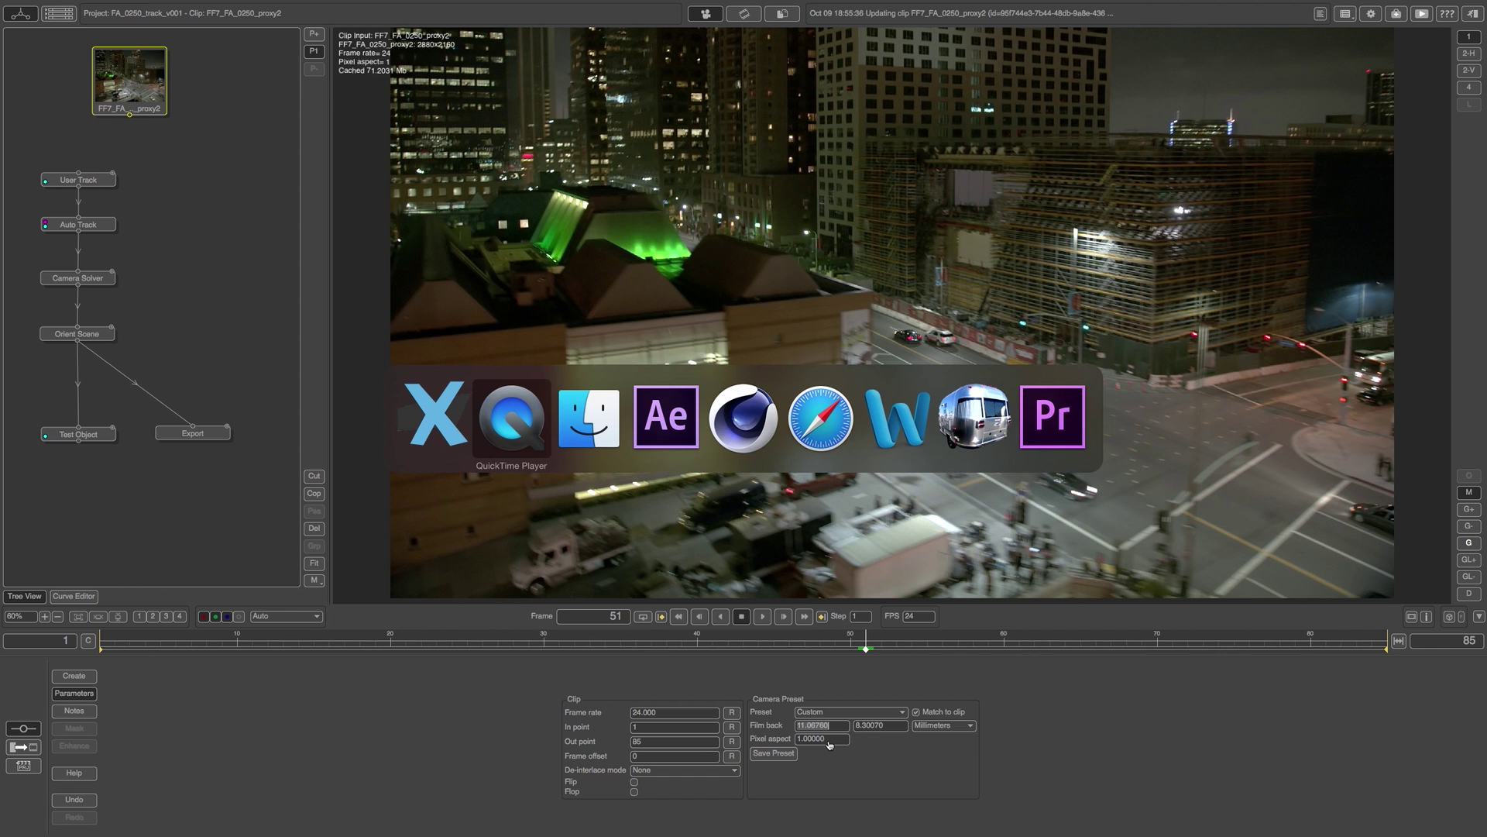
key(super+Tab)
key(super+Tab)
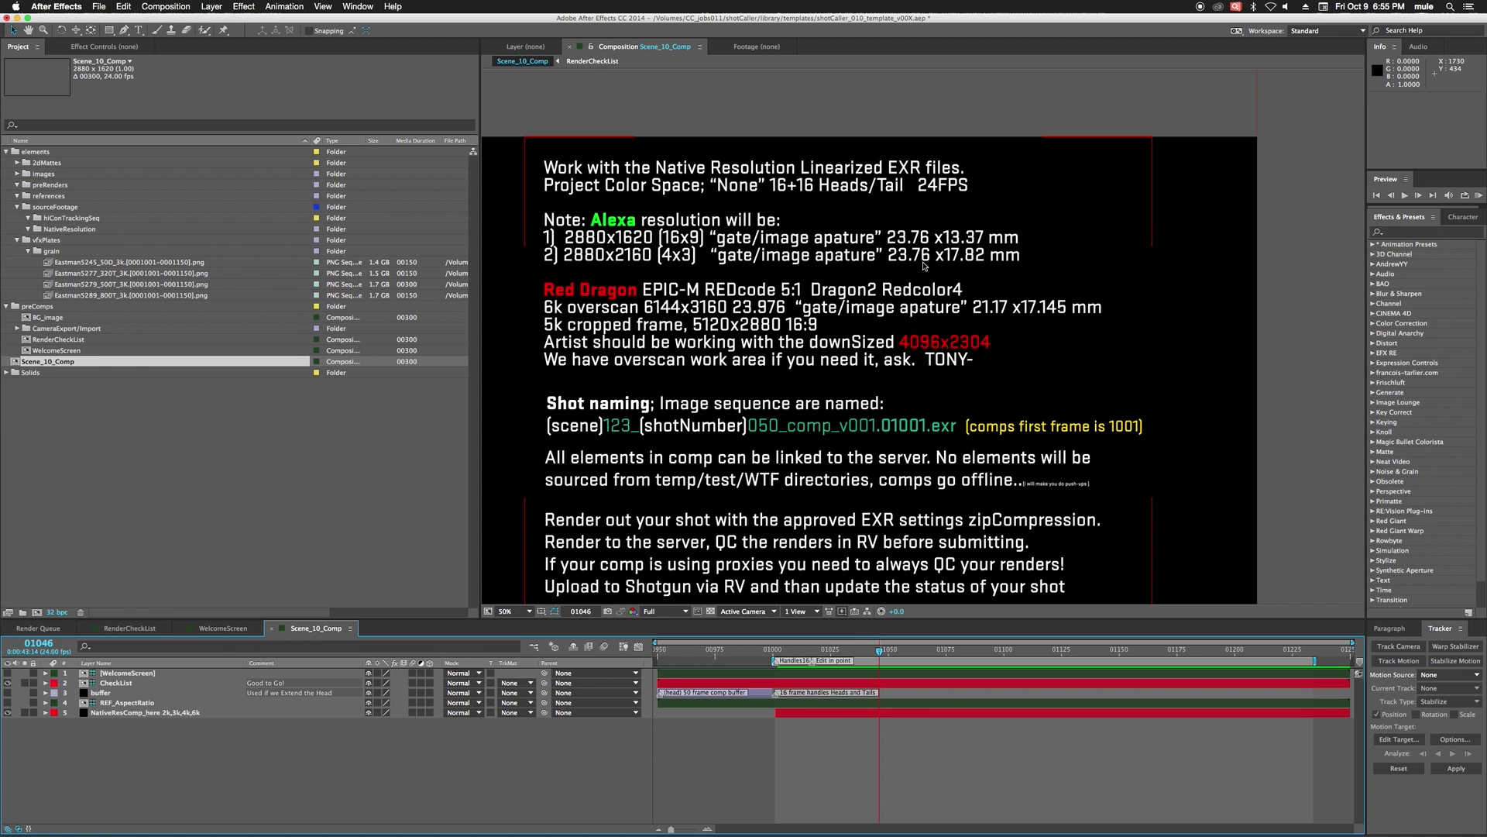
key(super+Tab)
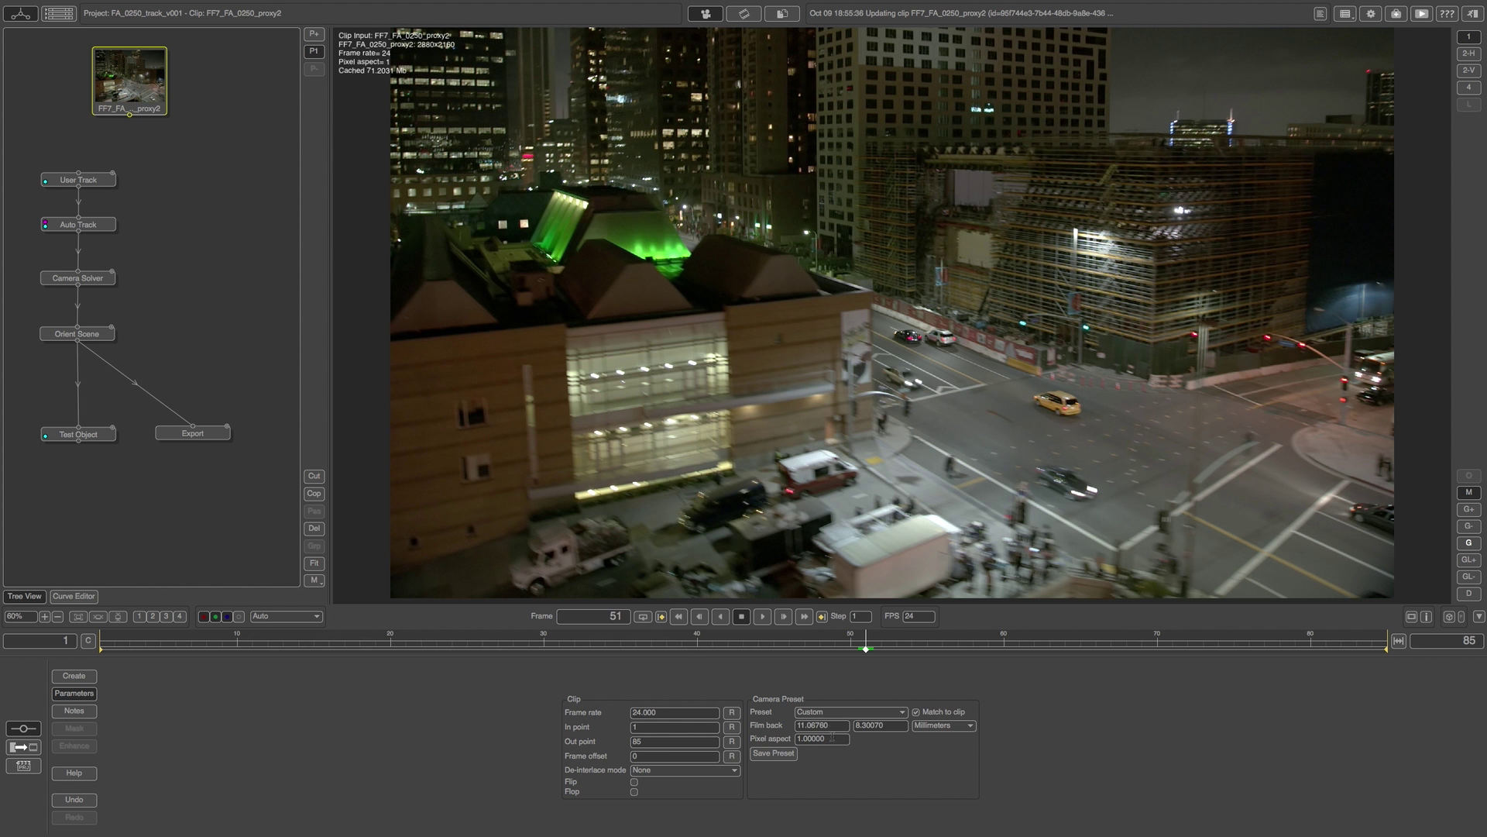
double_click(837, 726)
text(23.76)
key(Return)
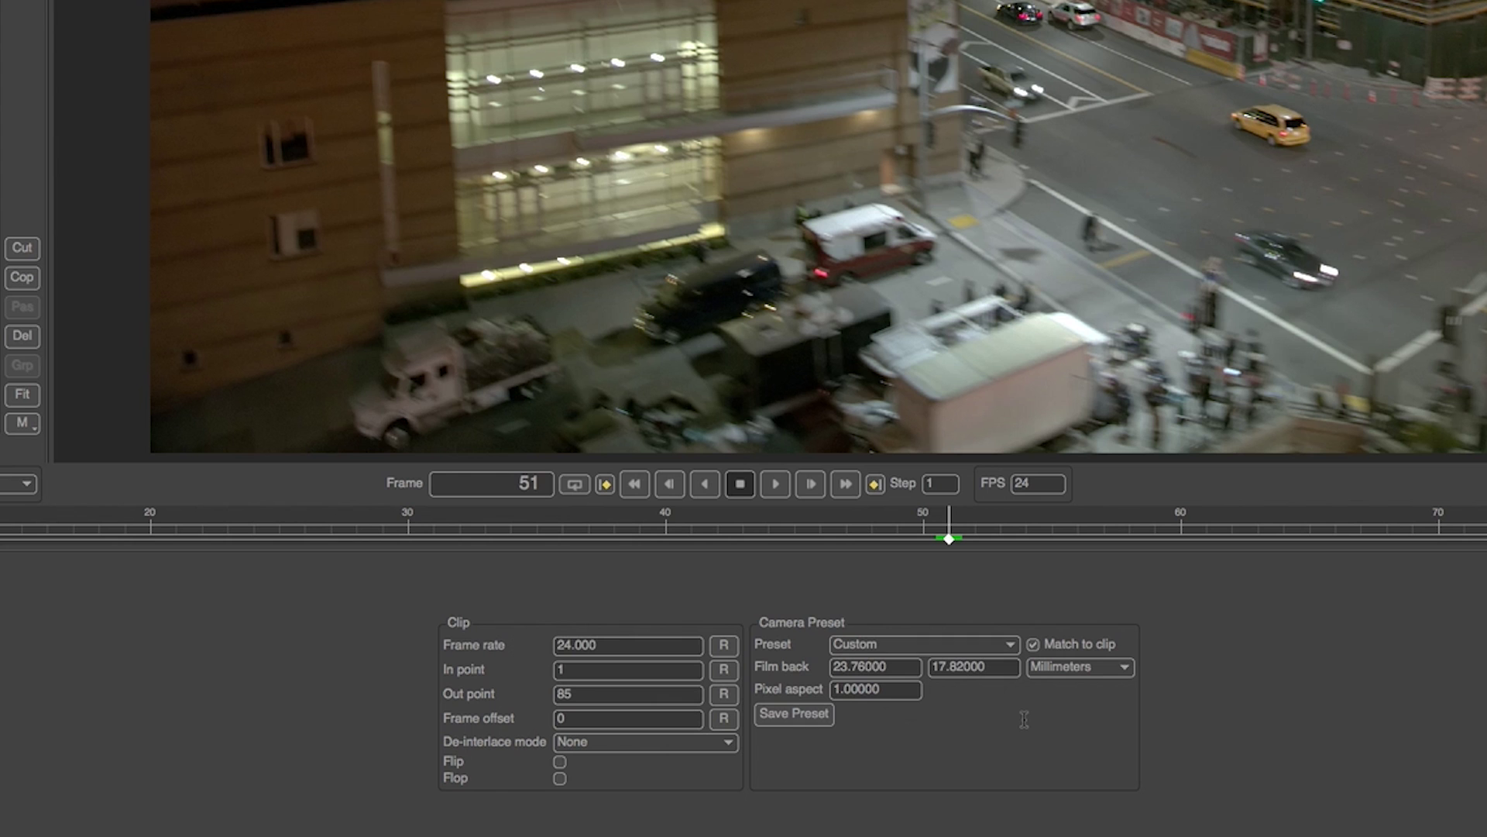
- Check the film back height against the Alexa 4x3 aperture in the After Effects notes
double_click(953, 671)
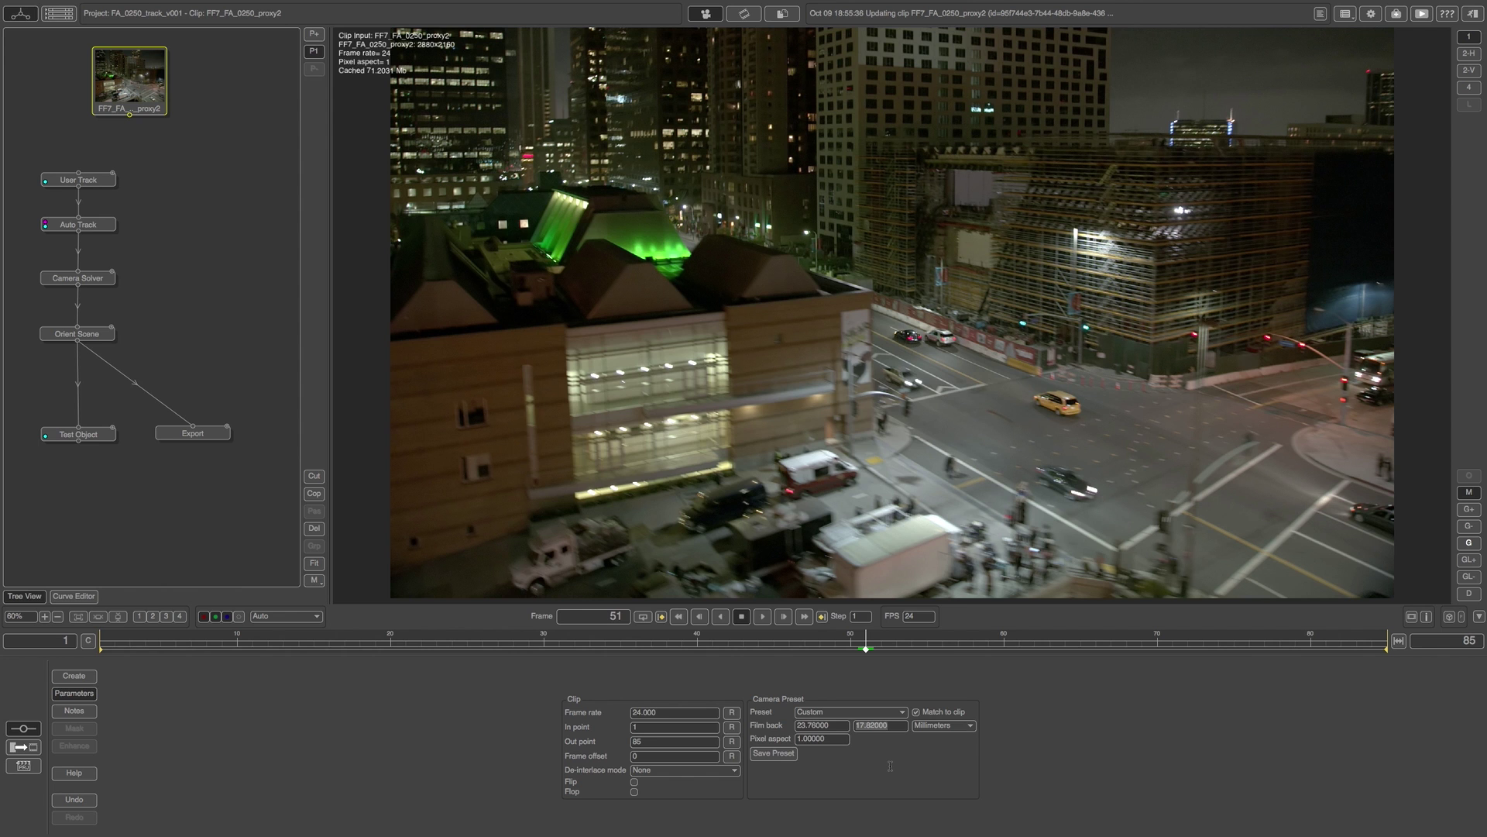
key(super+Tab)
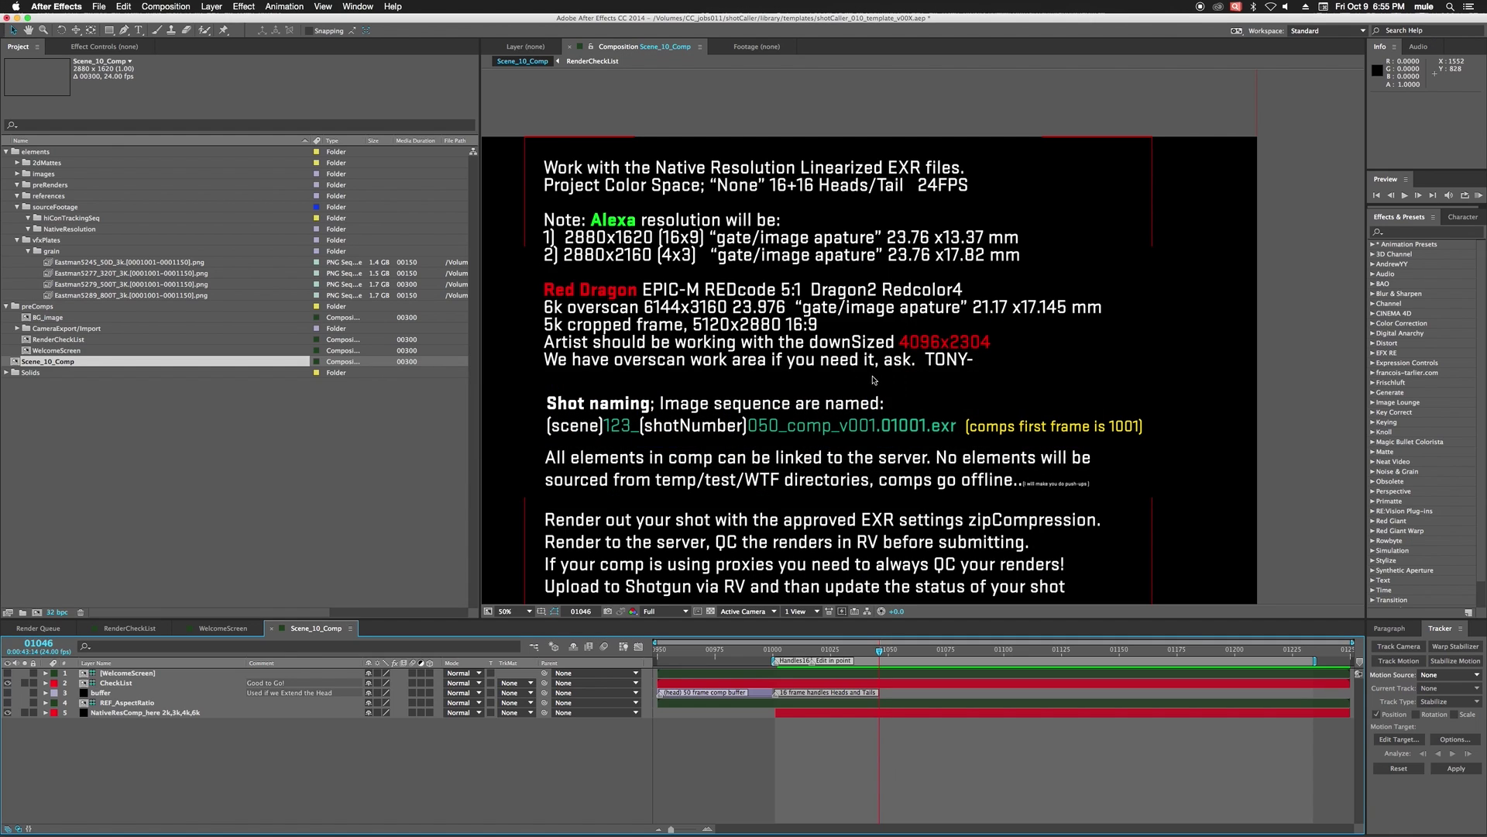
key(super+Tab)
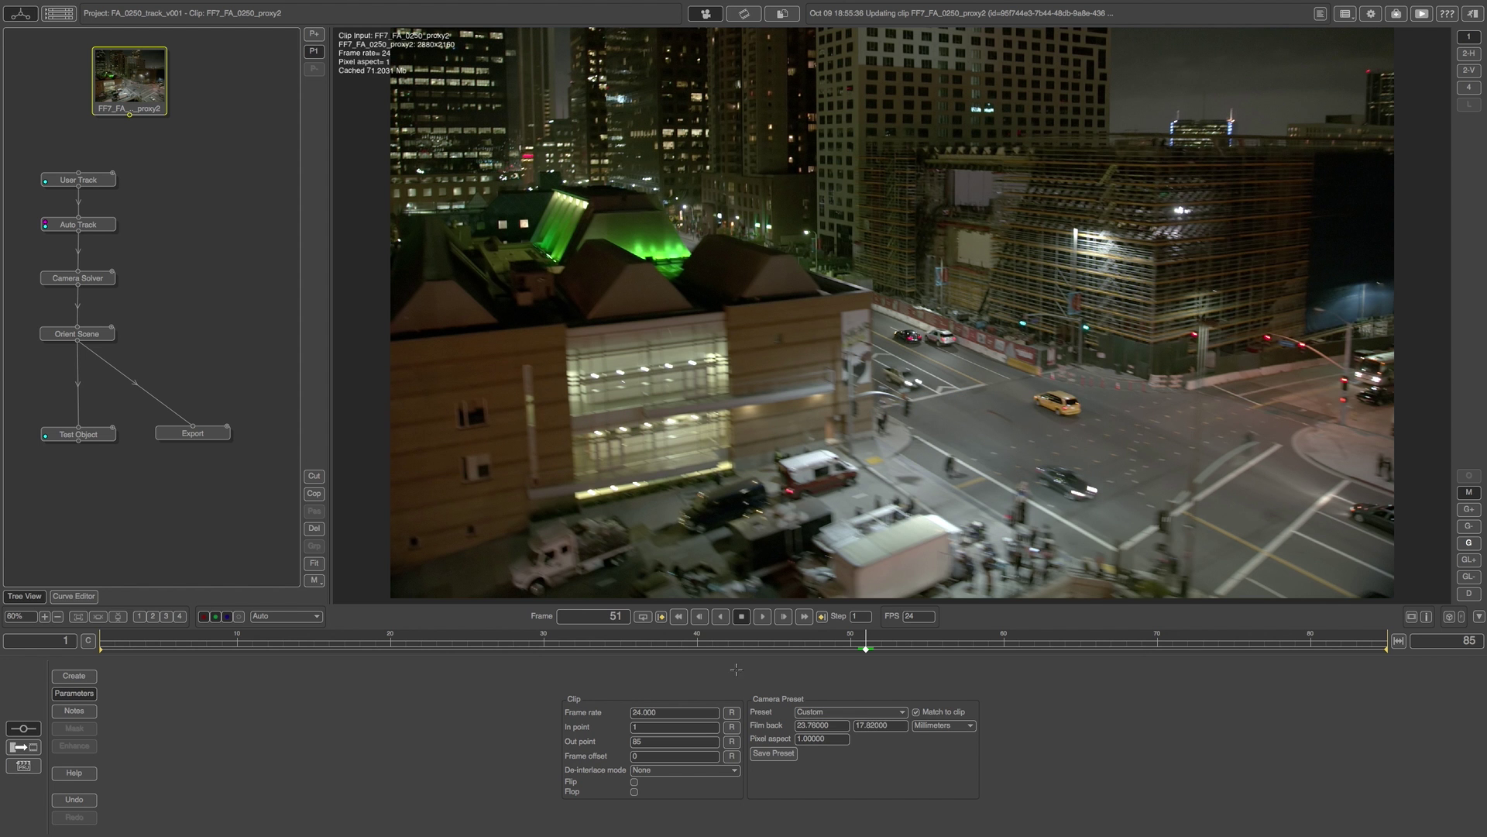
- Cancel saving a new camera preset and apply the existing AlexaXT_4x3 preset to the clip
click(771, 756)
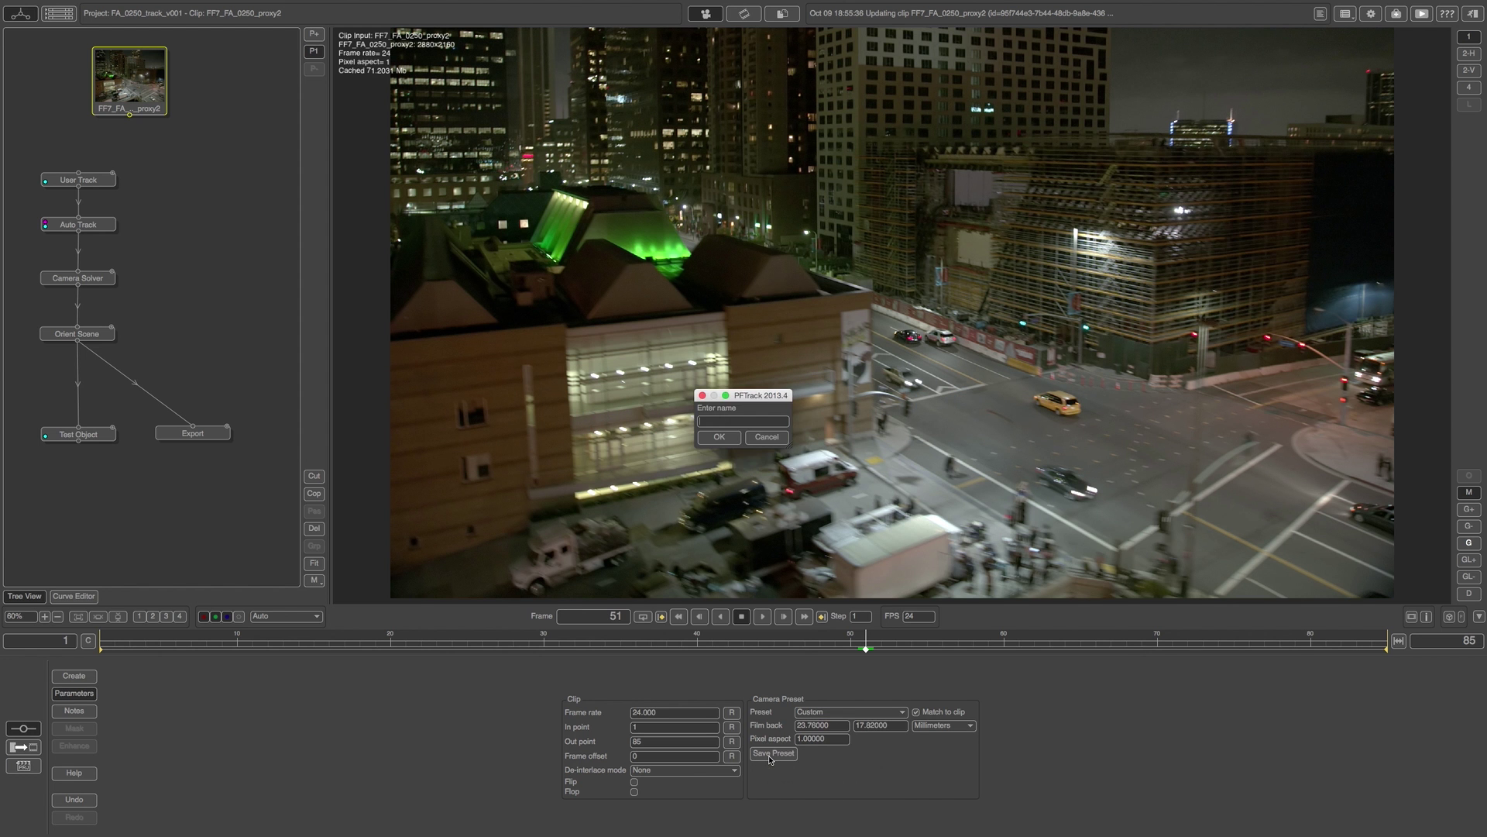
click(761, 438)
click(886, 711)
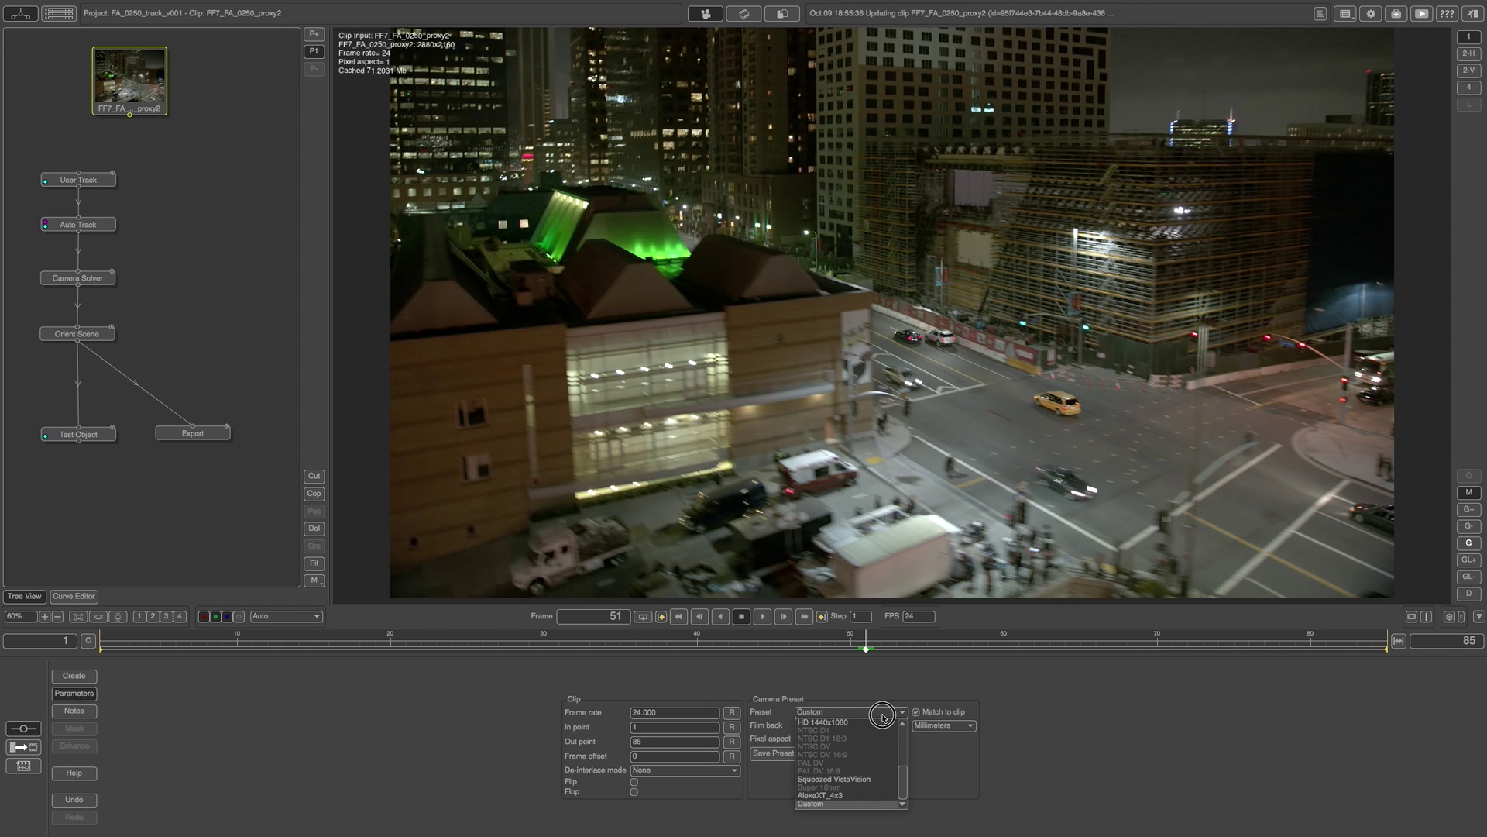
click(829, 801)
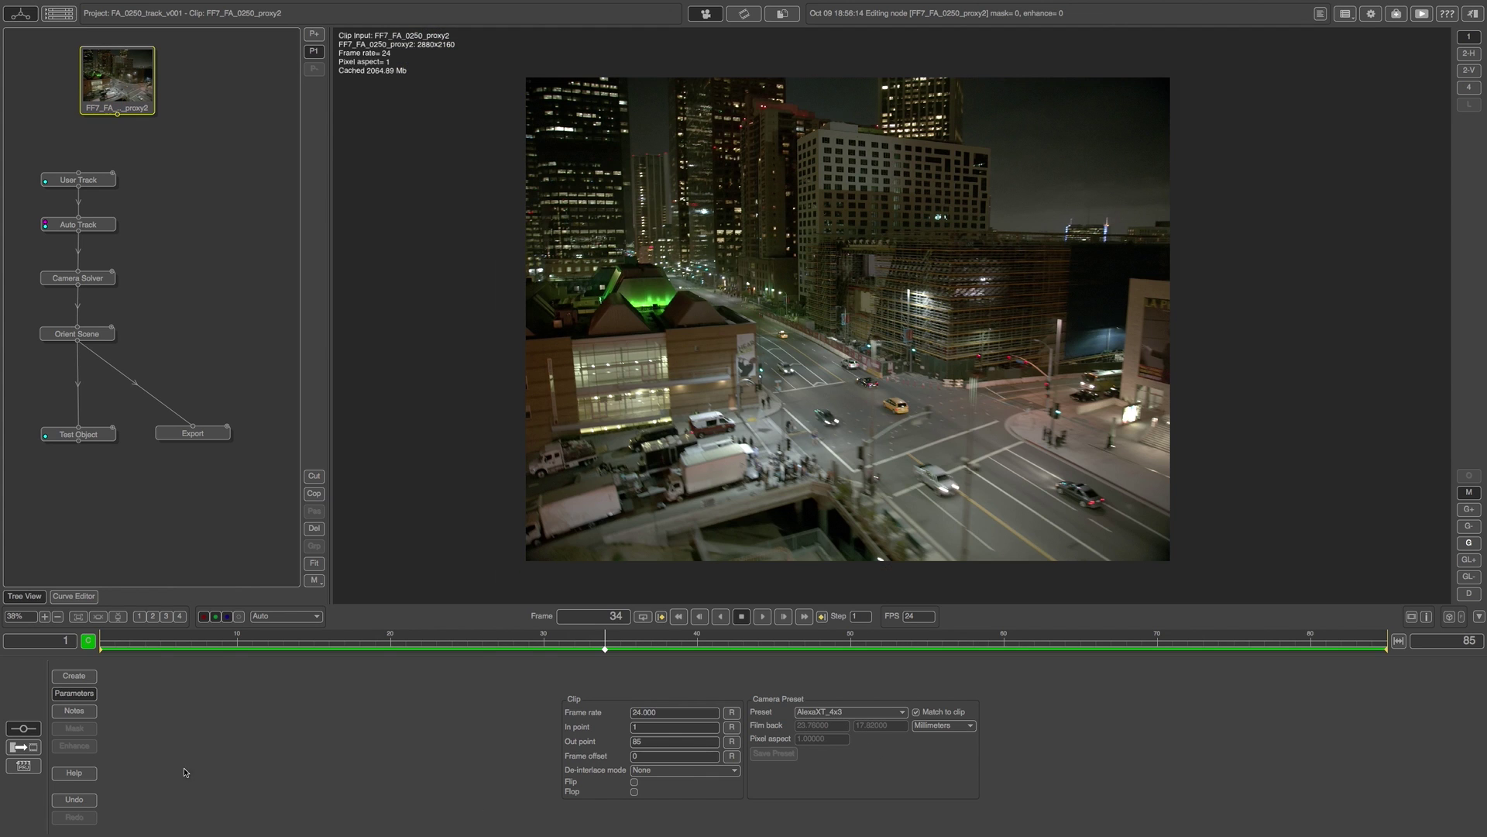
- Create an Auto Track node fed by the clip and arrange the two nodes beside the existing tree
click(74, 676)
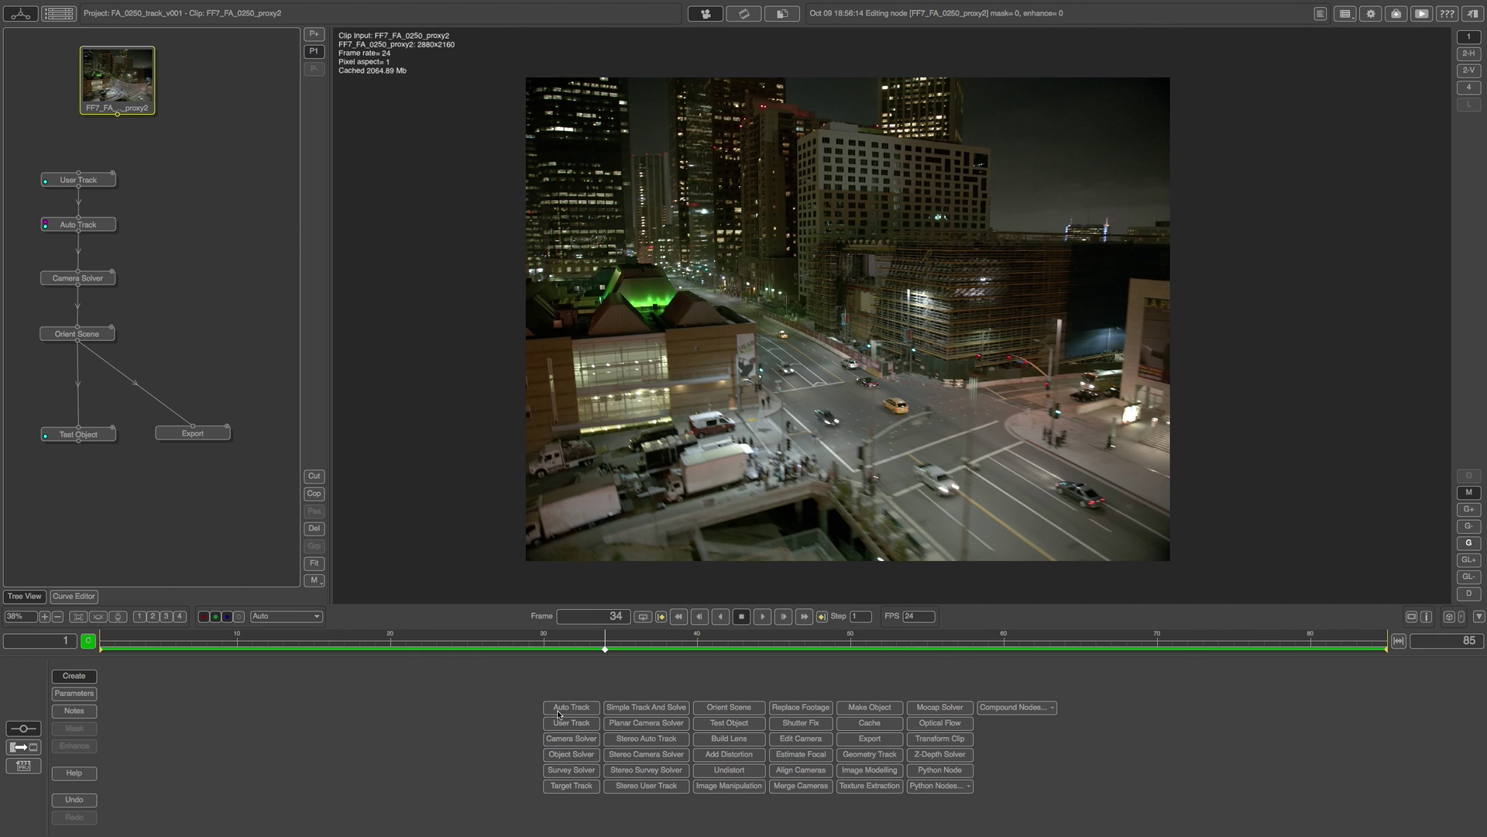
click(575, 705)
drag(131, 145, 229, 177)
drag(138, 99, 154, 97)
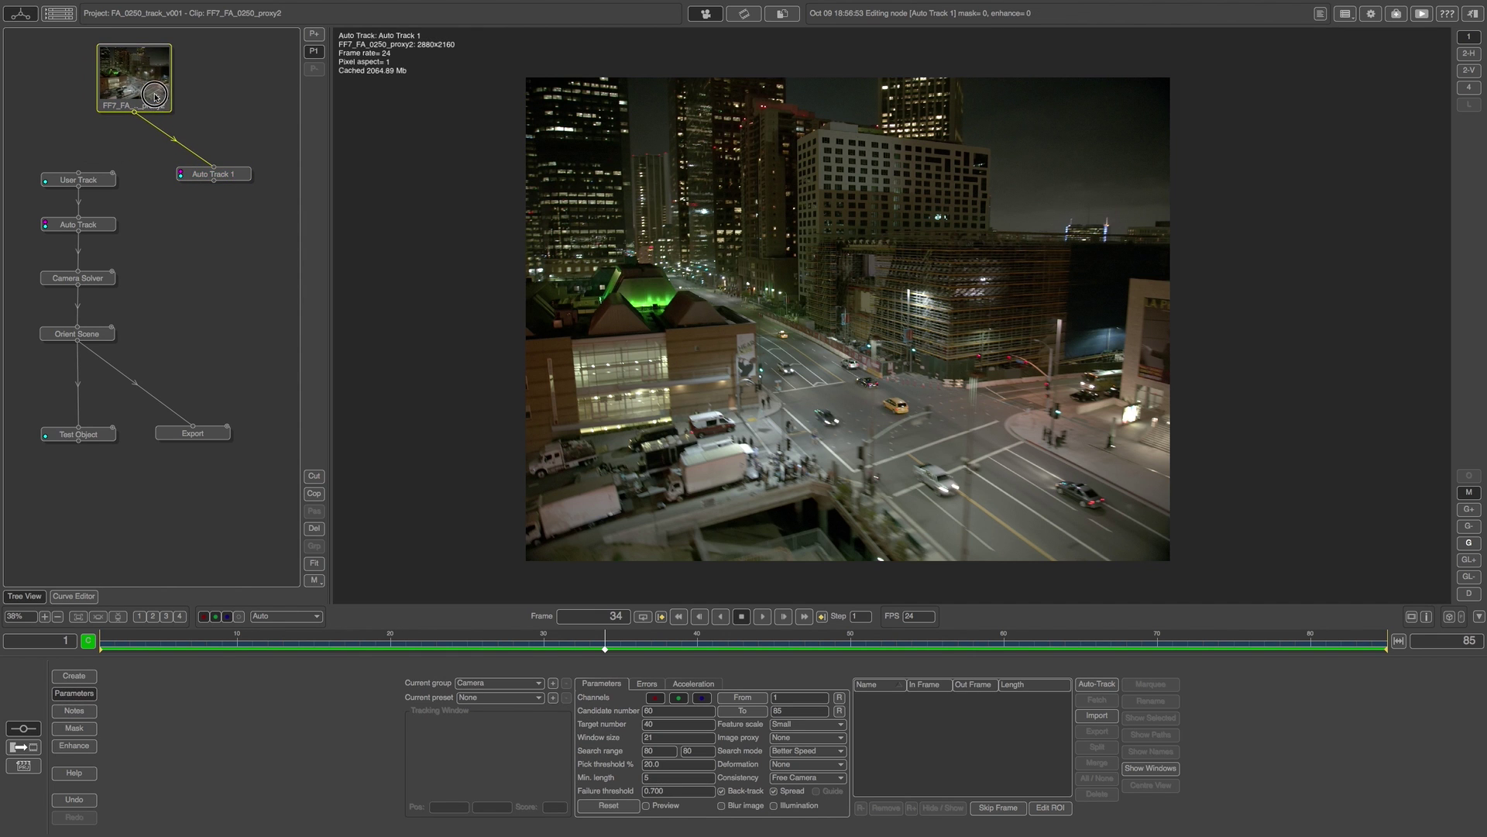
click(200, 177)
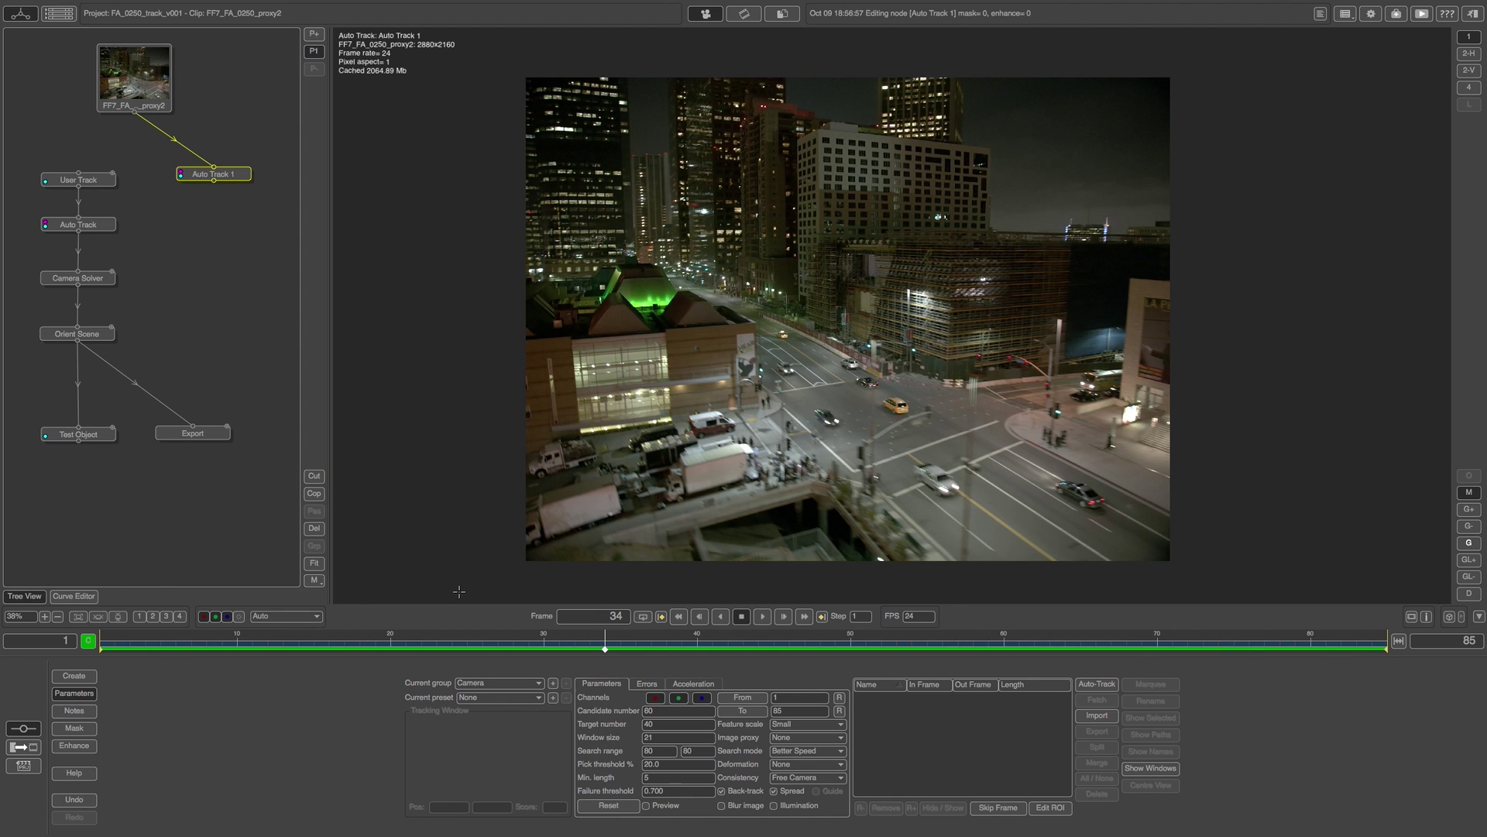
- Open the masks of the new Auto Track node and activate all rotos from Roto0001 to Roto0009
click(76, 728)
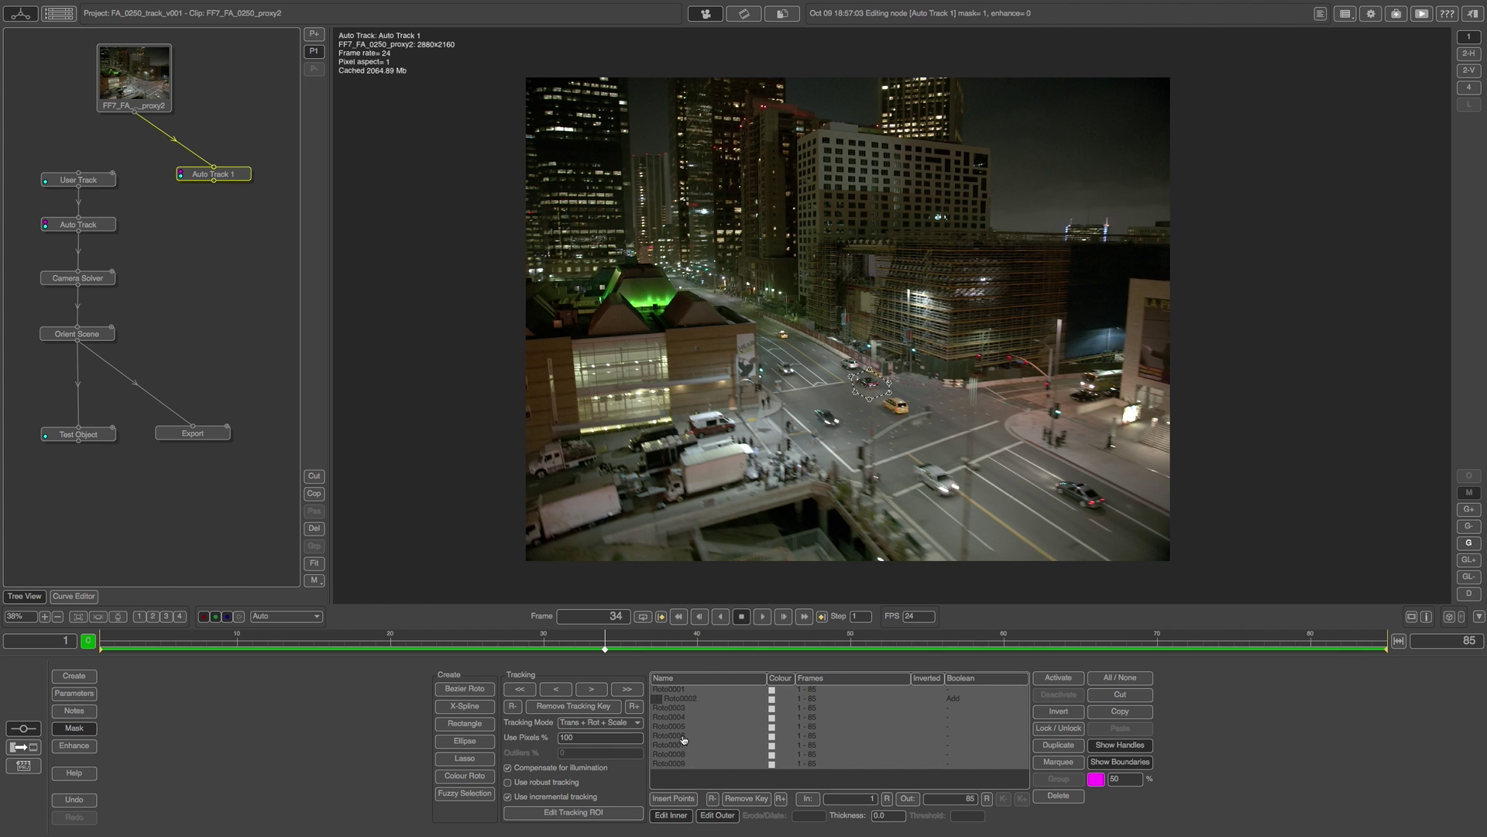
click(1062, 680)
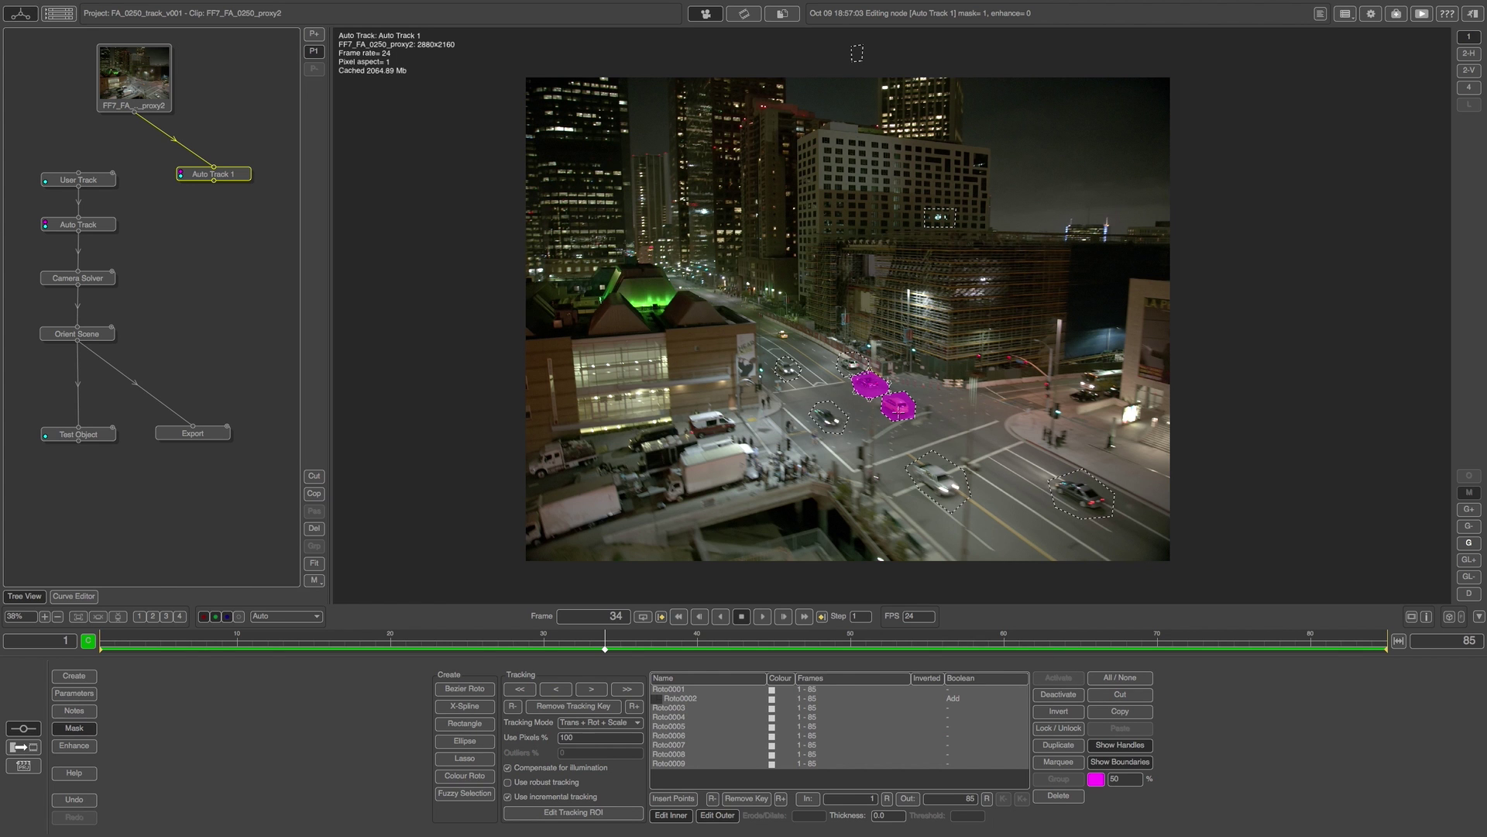
click(671, 778)
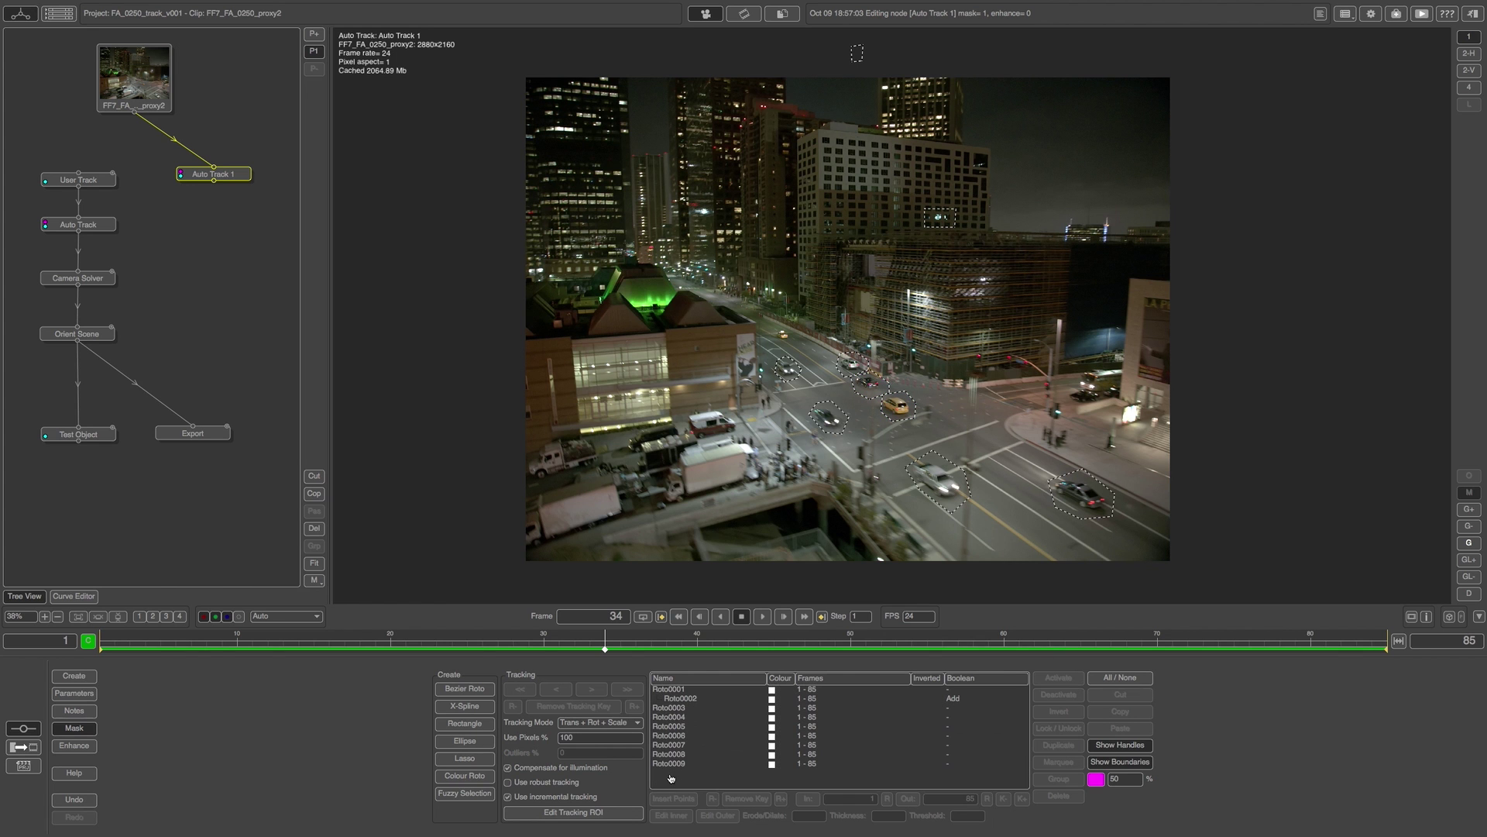
- Play part of the shot and inspect the car masks Roto0001, Roto0003, Roto0004 and Roto0009
click(768, 616)
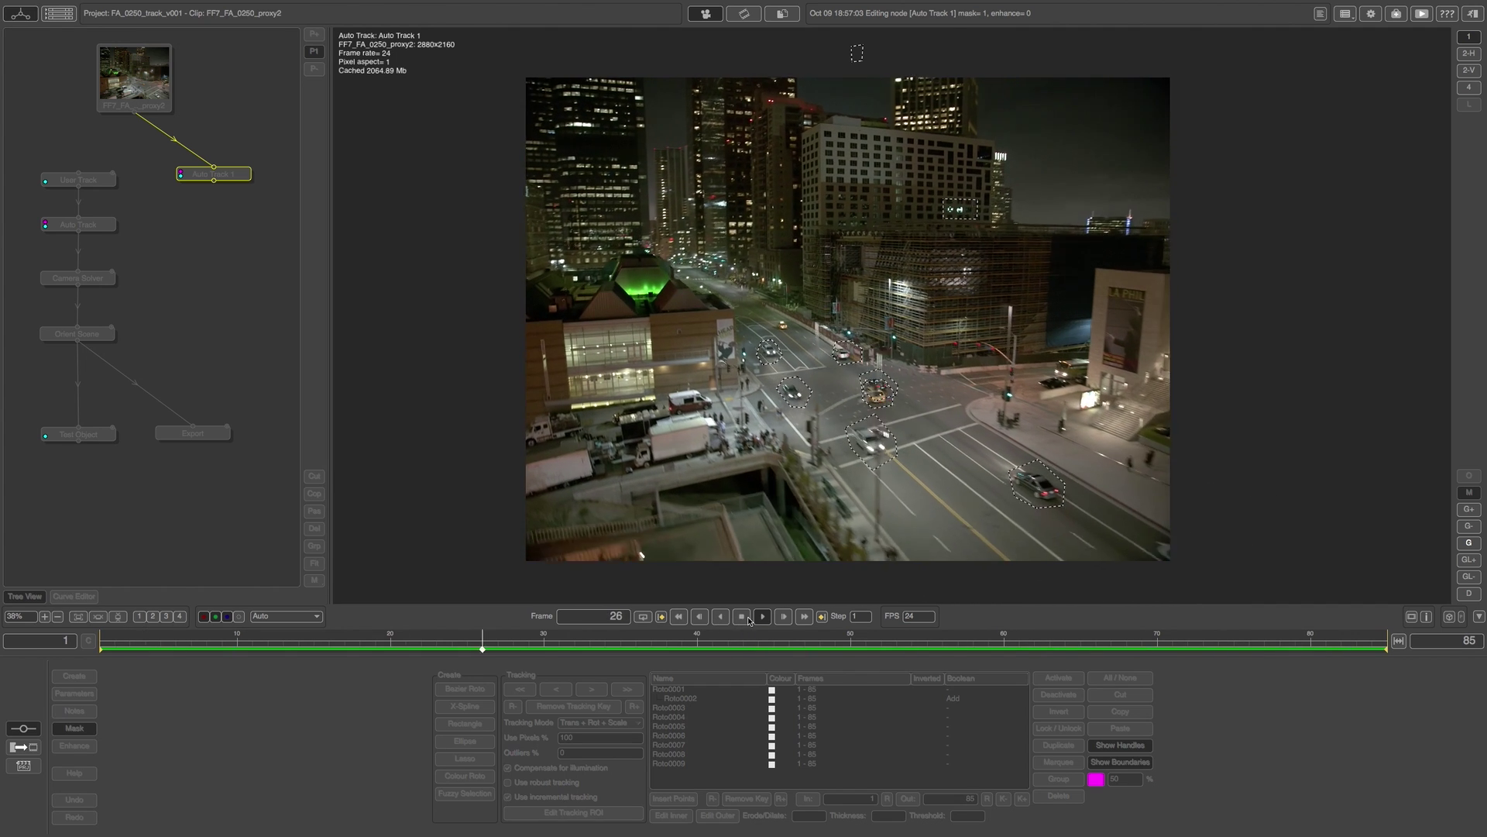
click(744, 617)
click(685, 690)
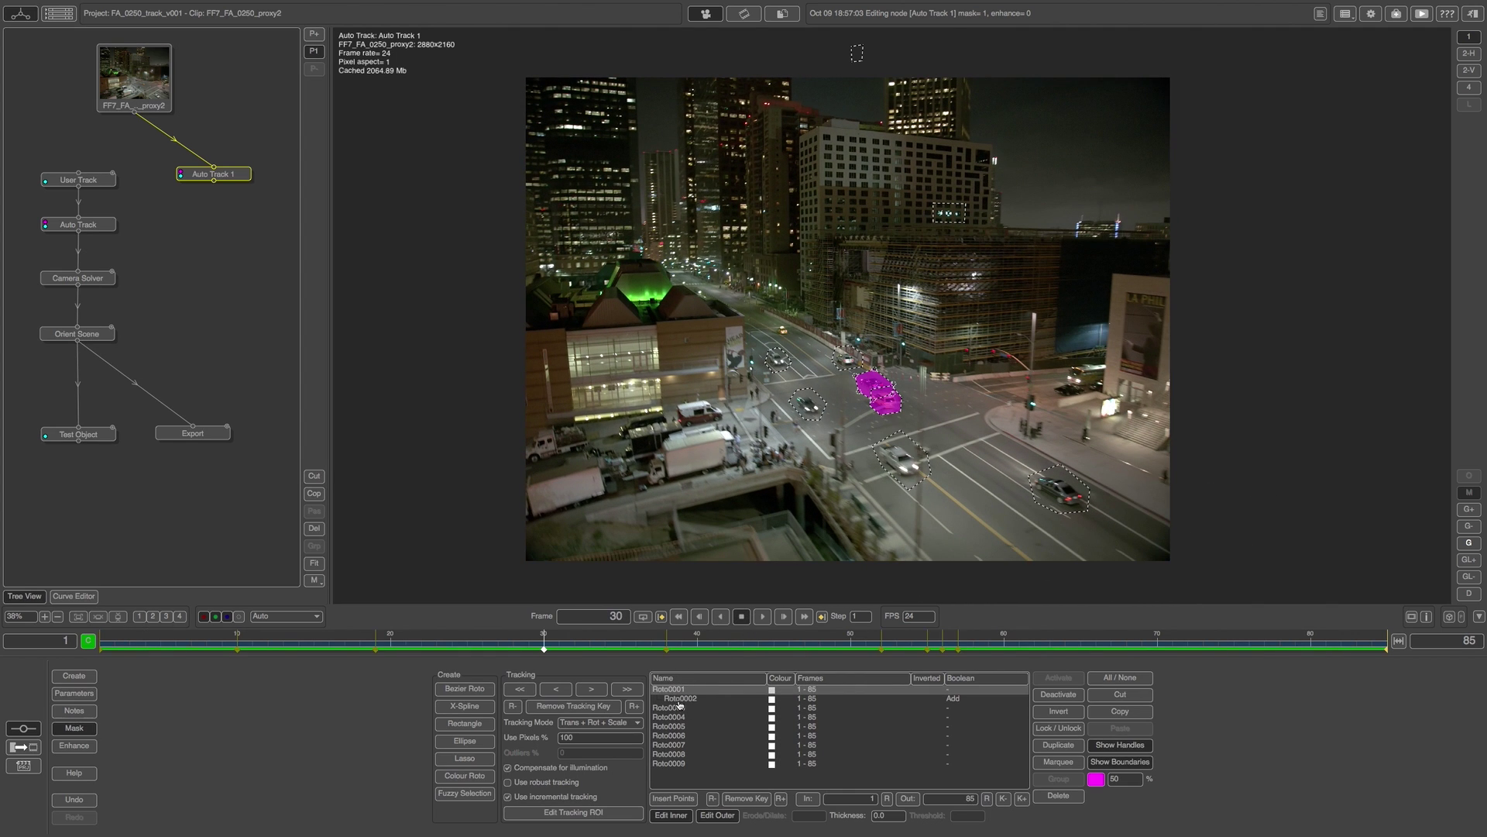
click(679, 707)
click(678, 717)
click(681, 762)
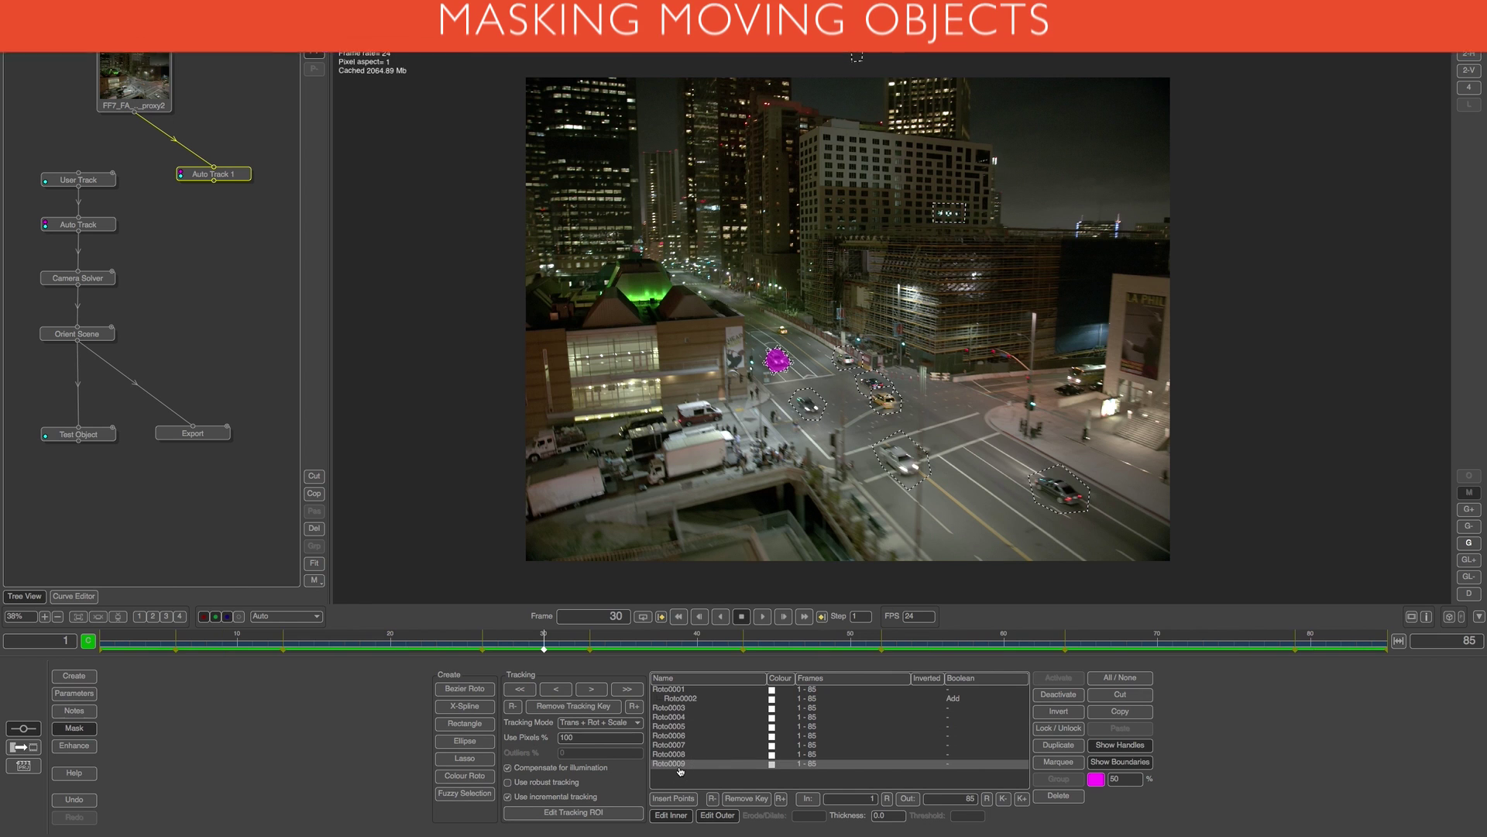
click(691, 784)
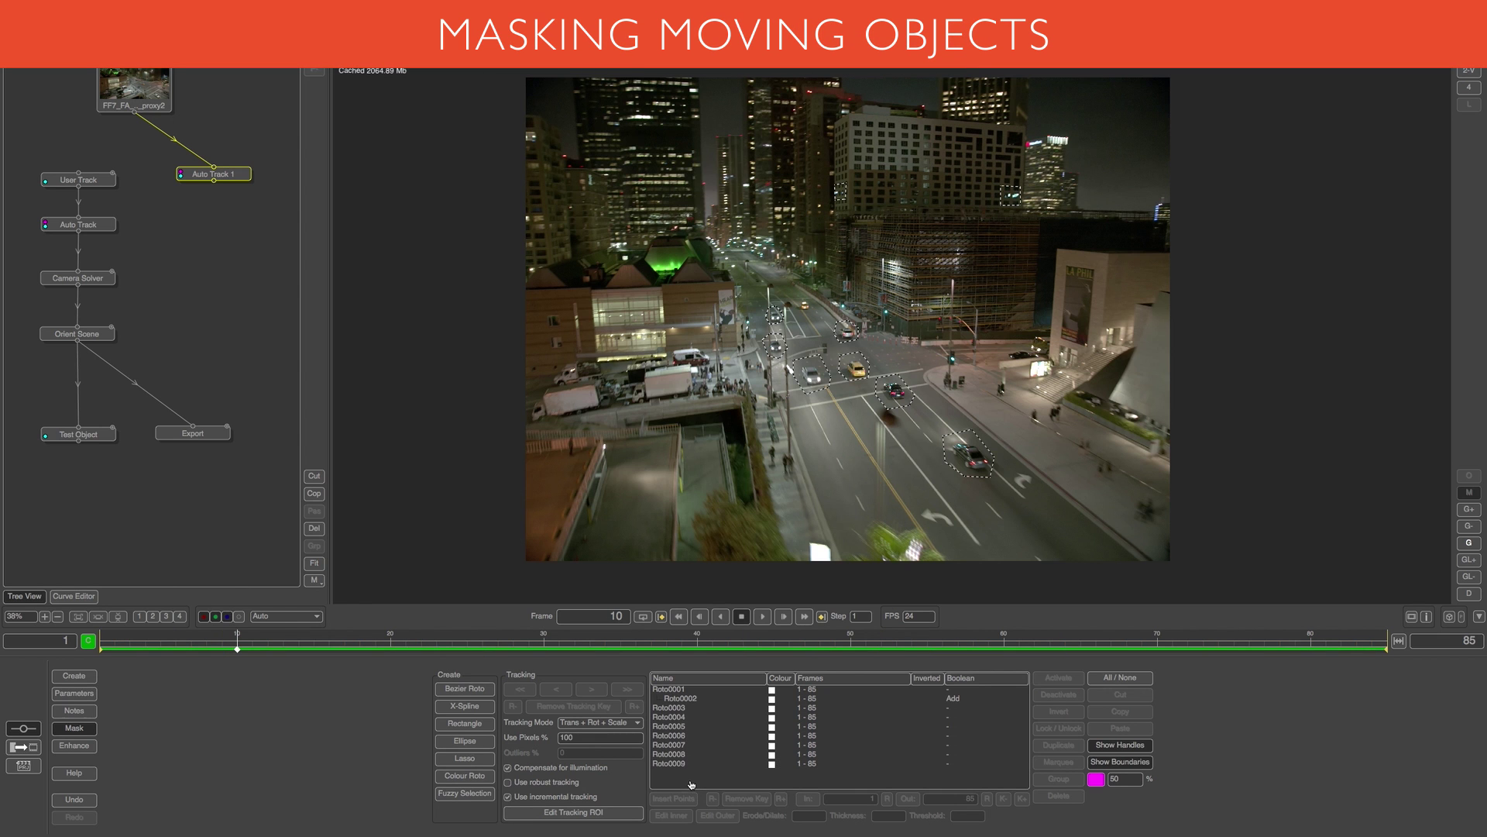
- Draw a closed four-point Bezier roto over the lit area of the scaffolded building at frame 10
click(466, 689)
click(905, 233)
click(904, 275)
click(977, 275)
click(978, 226)
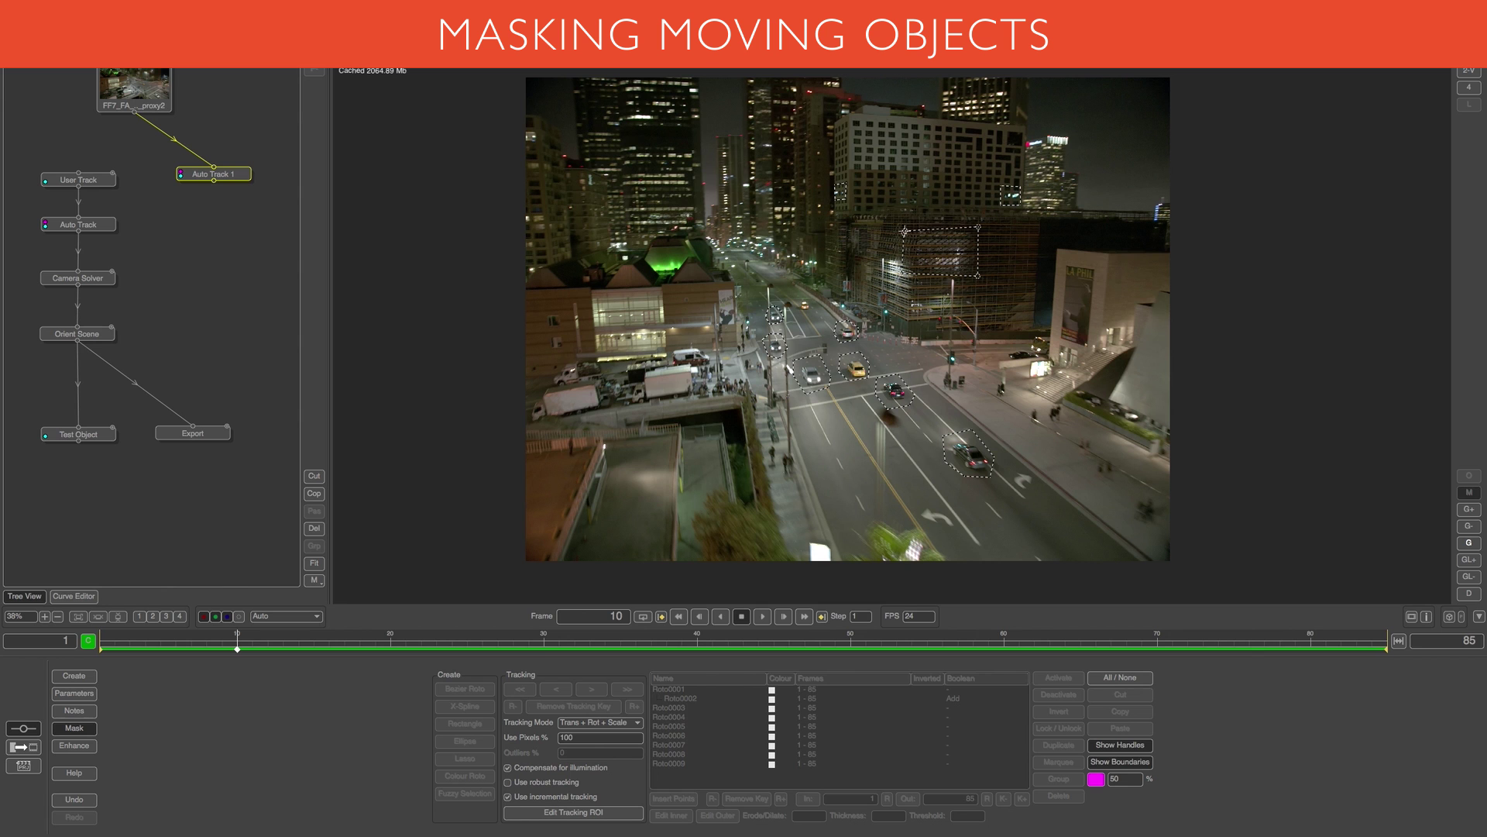
click(904, 233)
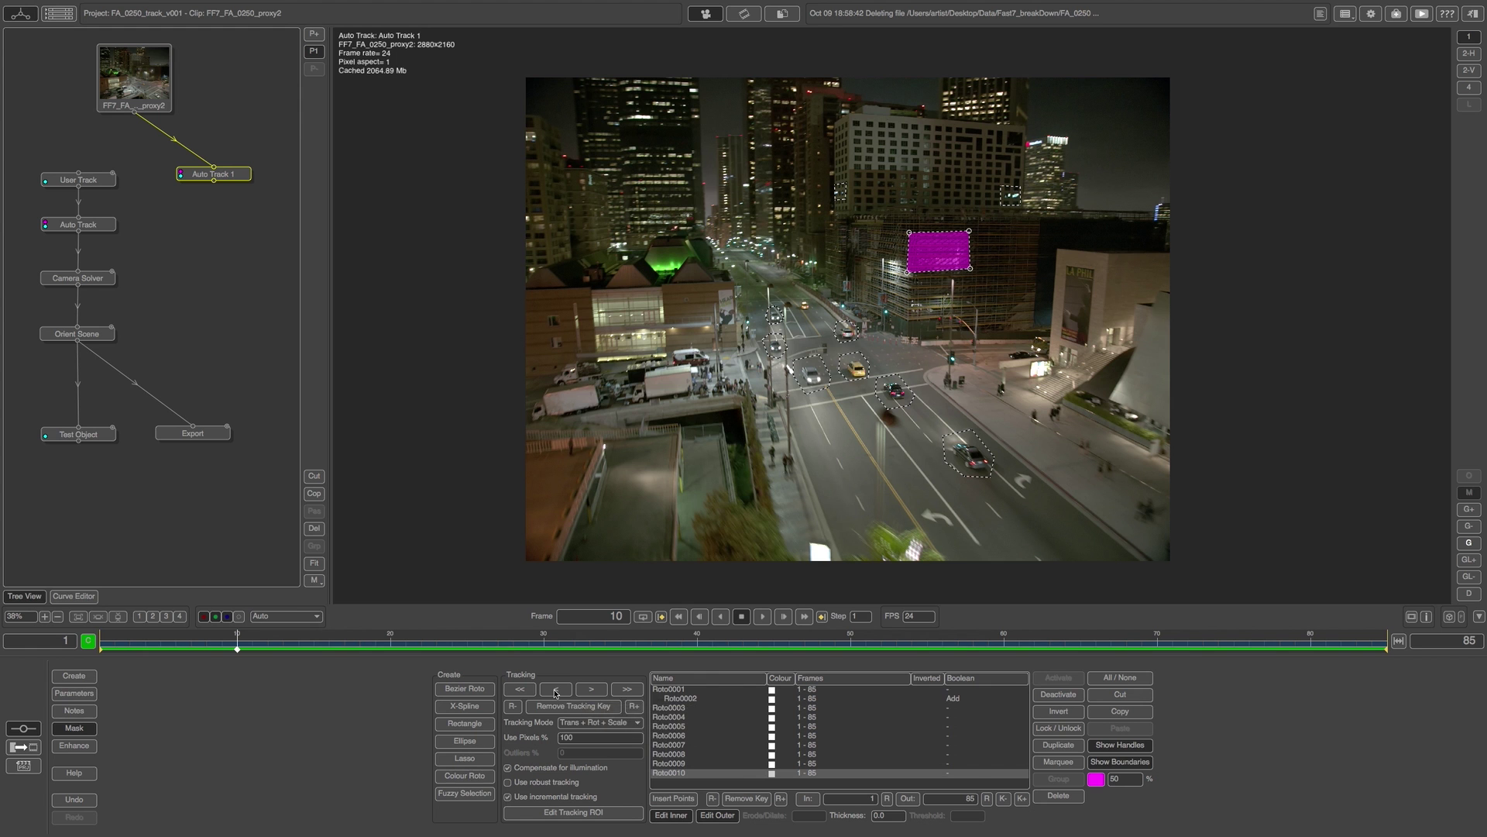
- Keyframe the building mask's position from frame 1 into the middle of the shot to follow the scaffolding
drag(137, 650, 87, 649)
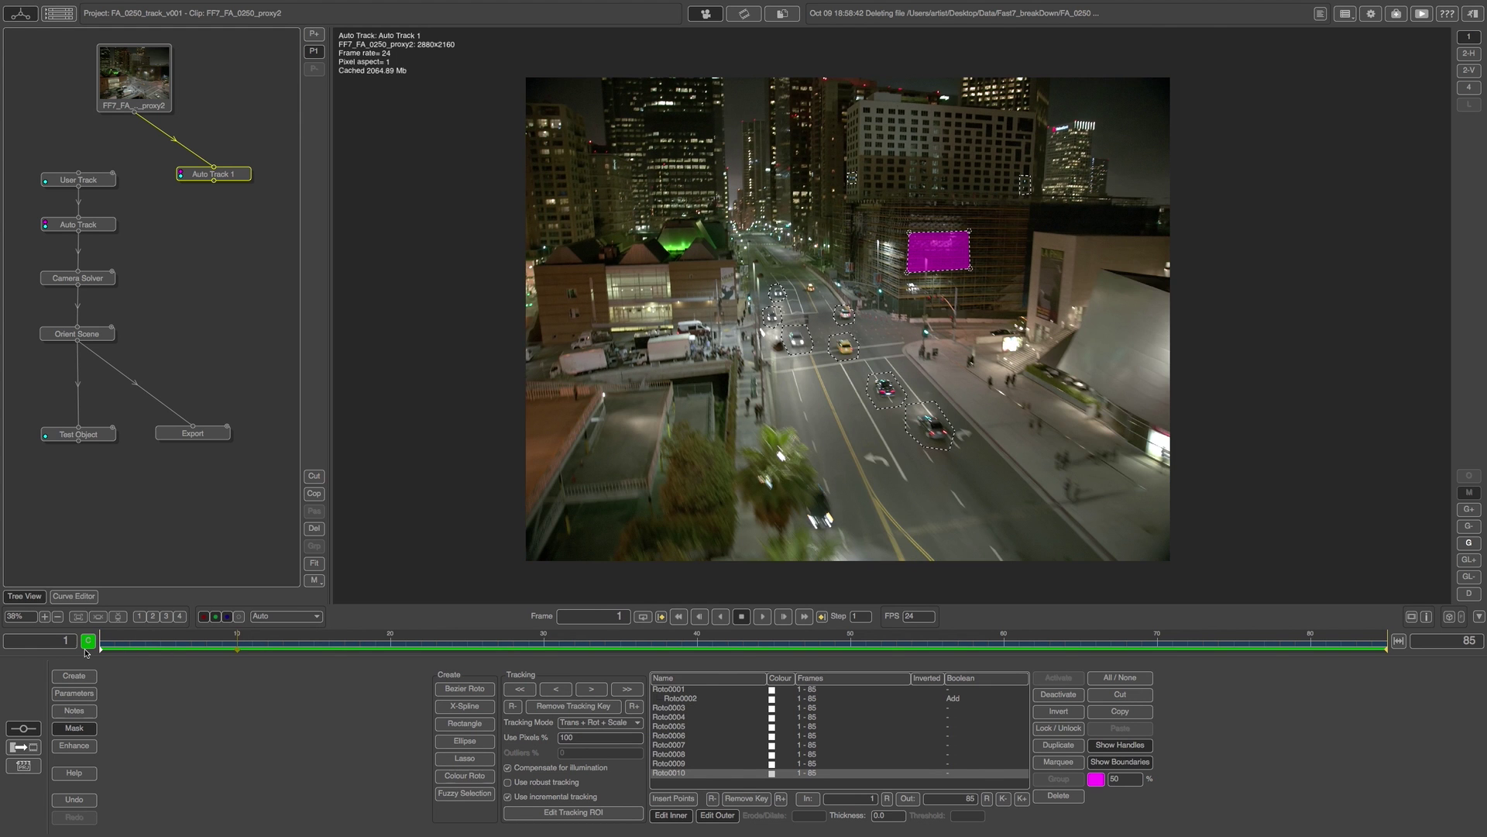
drag(928, 251, 1225, 326)
key(shift+Right)
drag(928, 643, 743, 643)
mouse_move(1047, 321)
mouse_down()
mouse_move(994, 313)
mouse_move(1024, 308)
mouse_up()
- Keyframe the building mask through the end of the shot and scrub back to frame 1 to check it
drag(1061, 642, 1081, 642)
drag(1108, 331, 1213, 360)
click(1234, 642)
click(1386, 642)
drag(1317, 643, 3, 647)
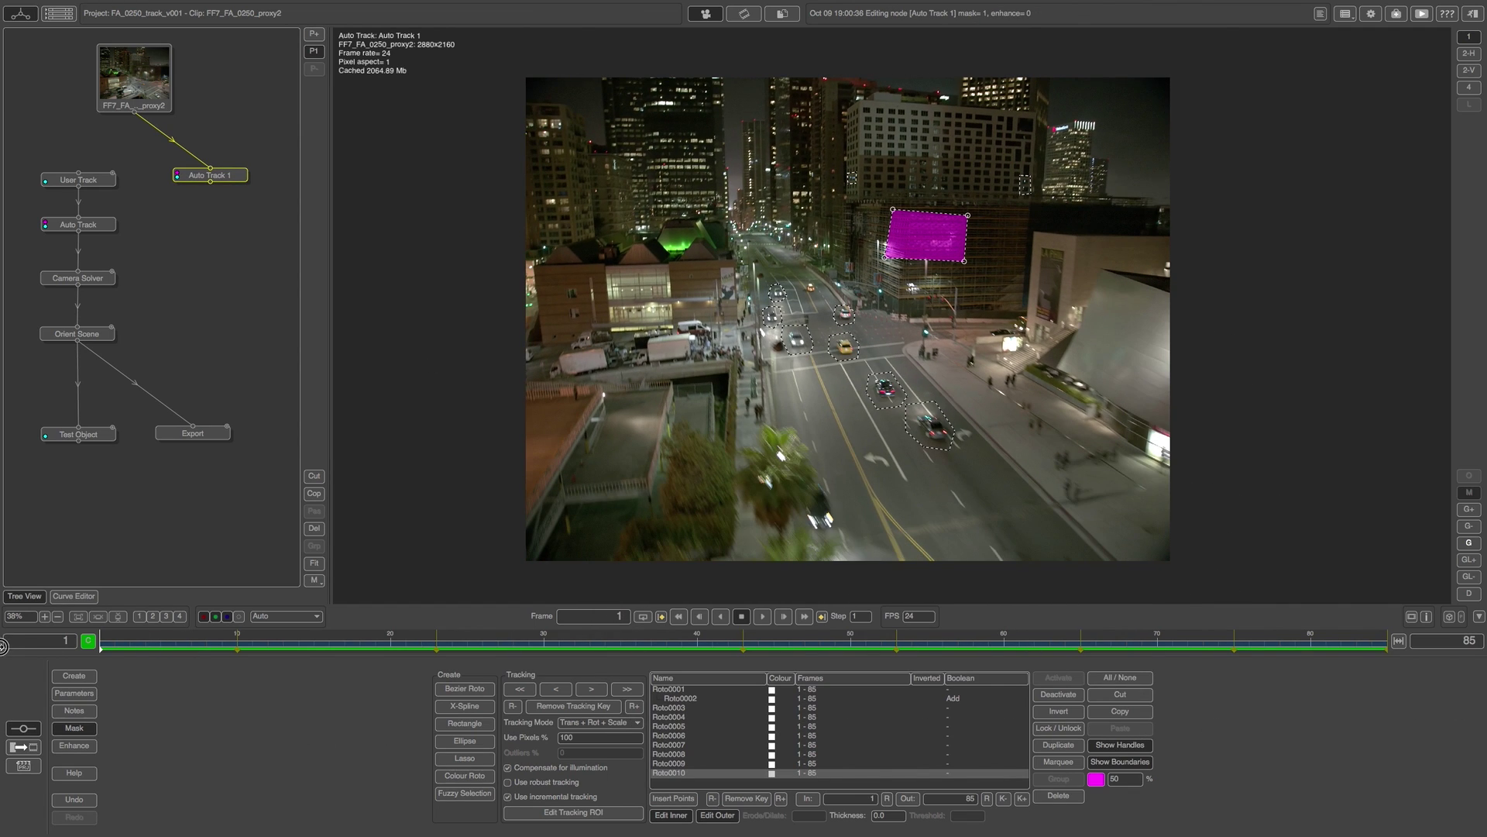
- Remove the building mask's key at frame 1 and reposition the mask over the lit scaffolding there
click(752, 798)
drag(176, 640, 2, 642)
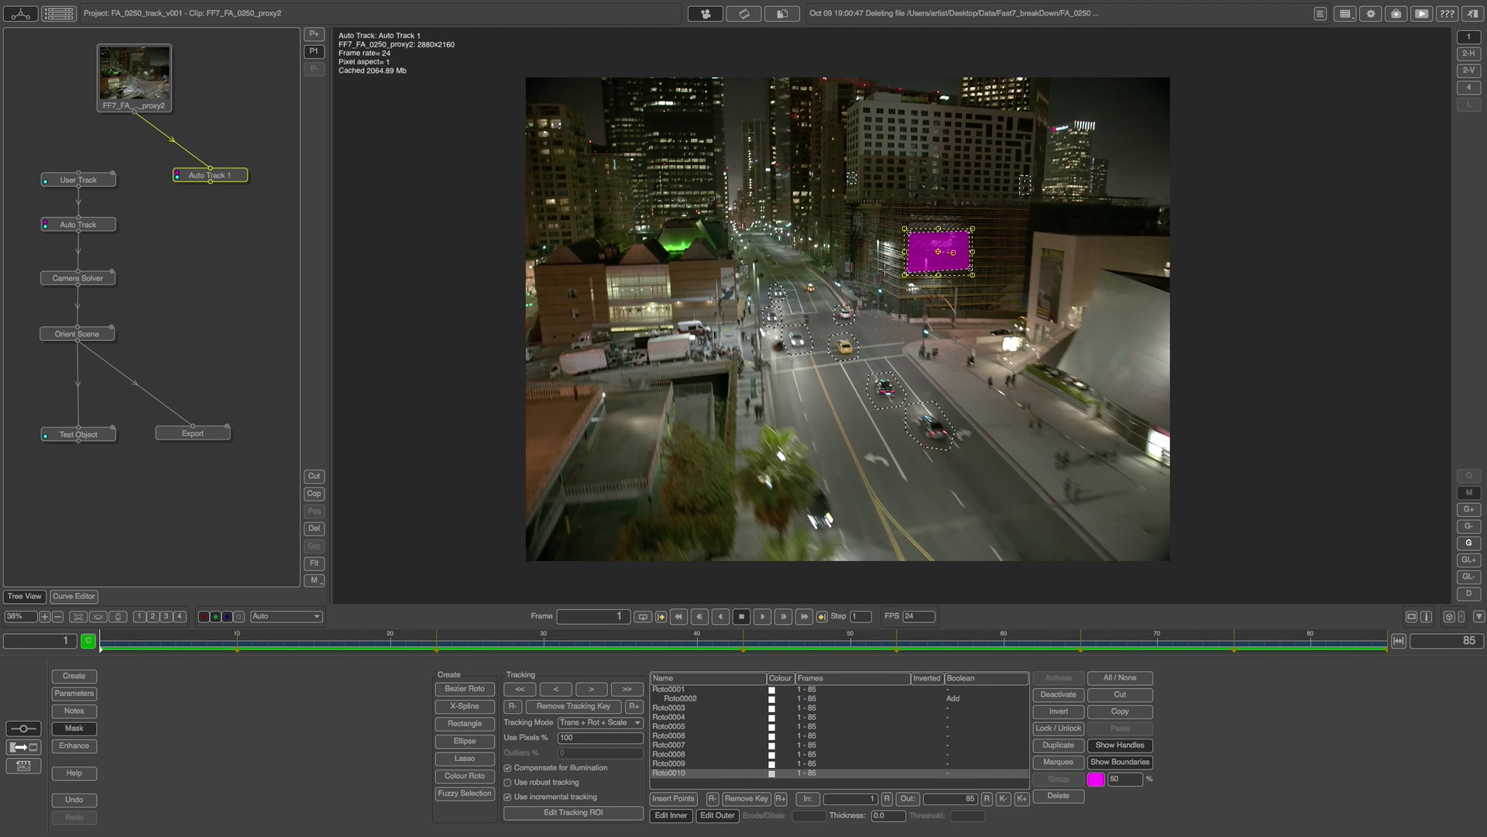
drag(928, 263, 943, 238)
drag(99, 631, 2, 695)
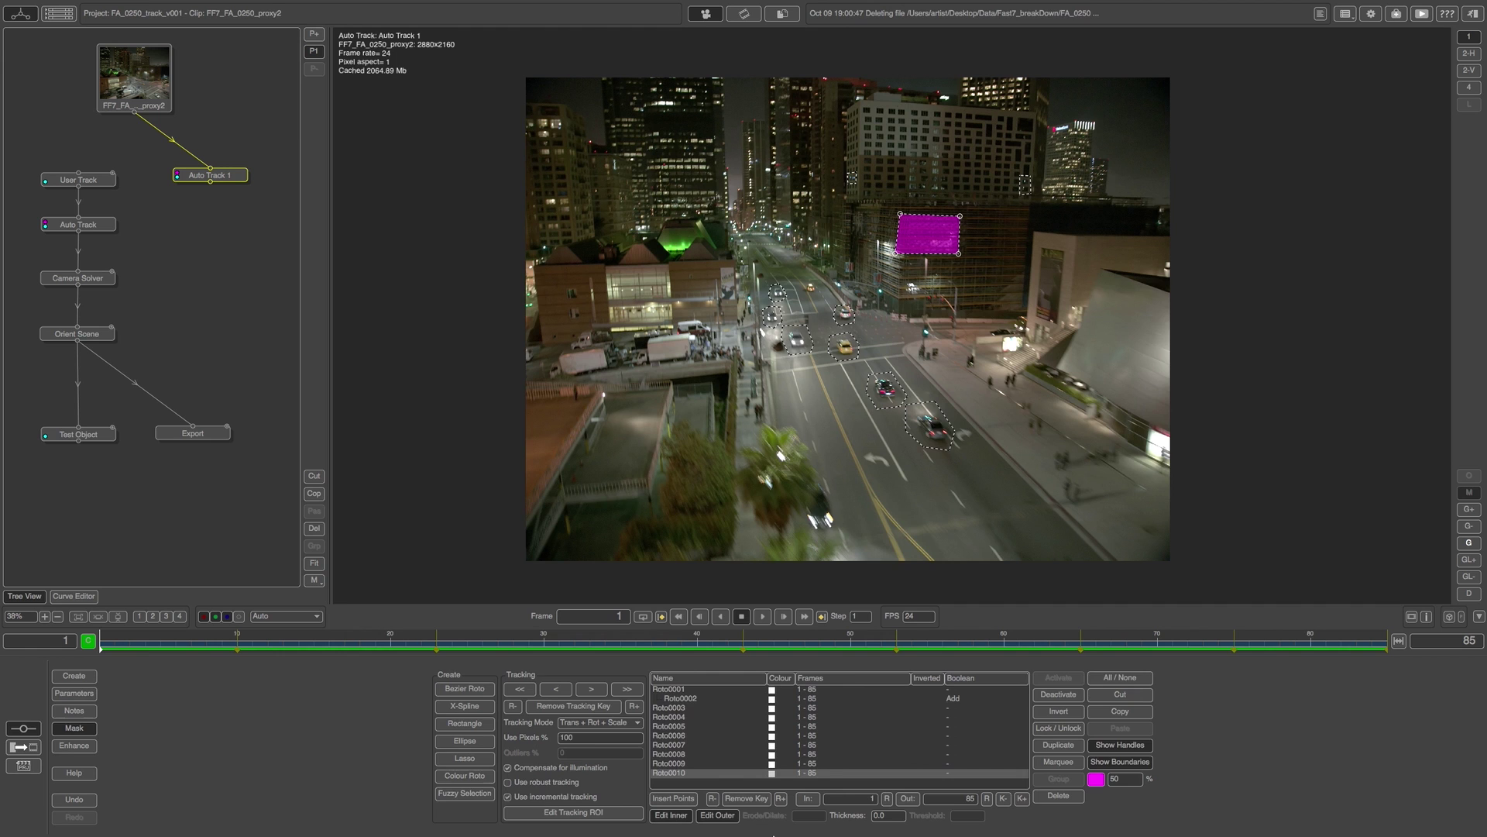
- Open the Auto Track settings and change the feature scale to Large
click(75, 692)
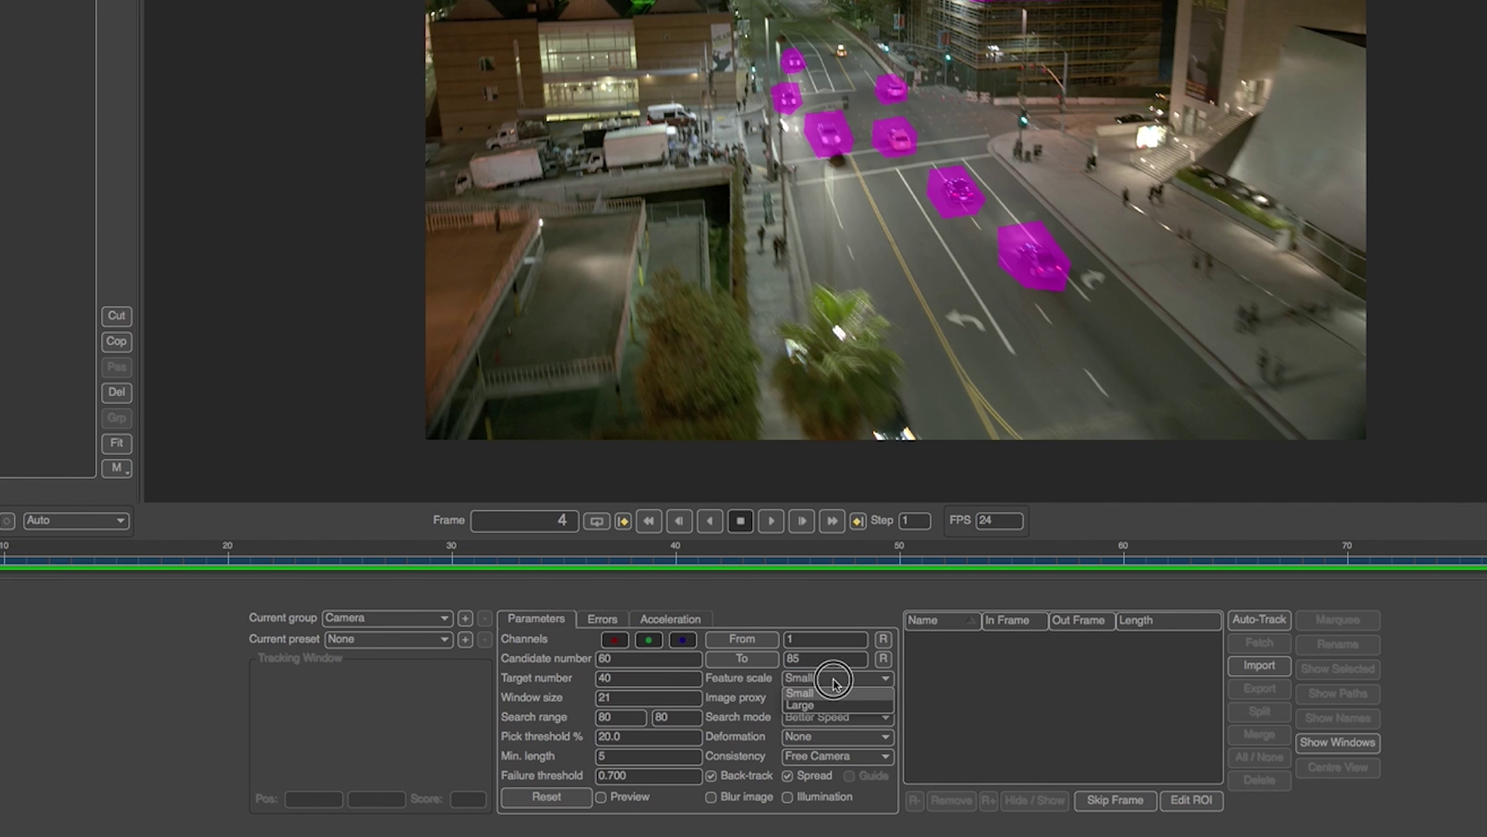
click(806, 724)
click(804, 743)
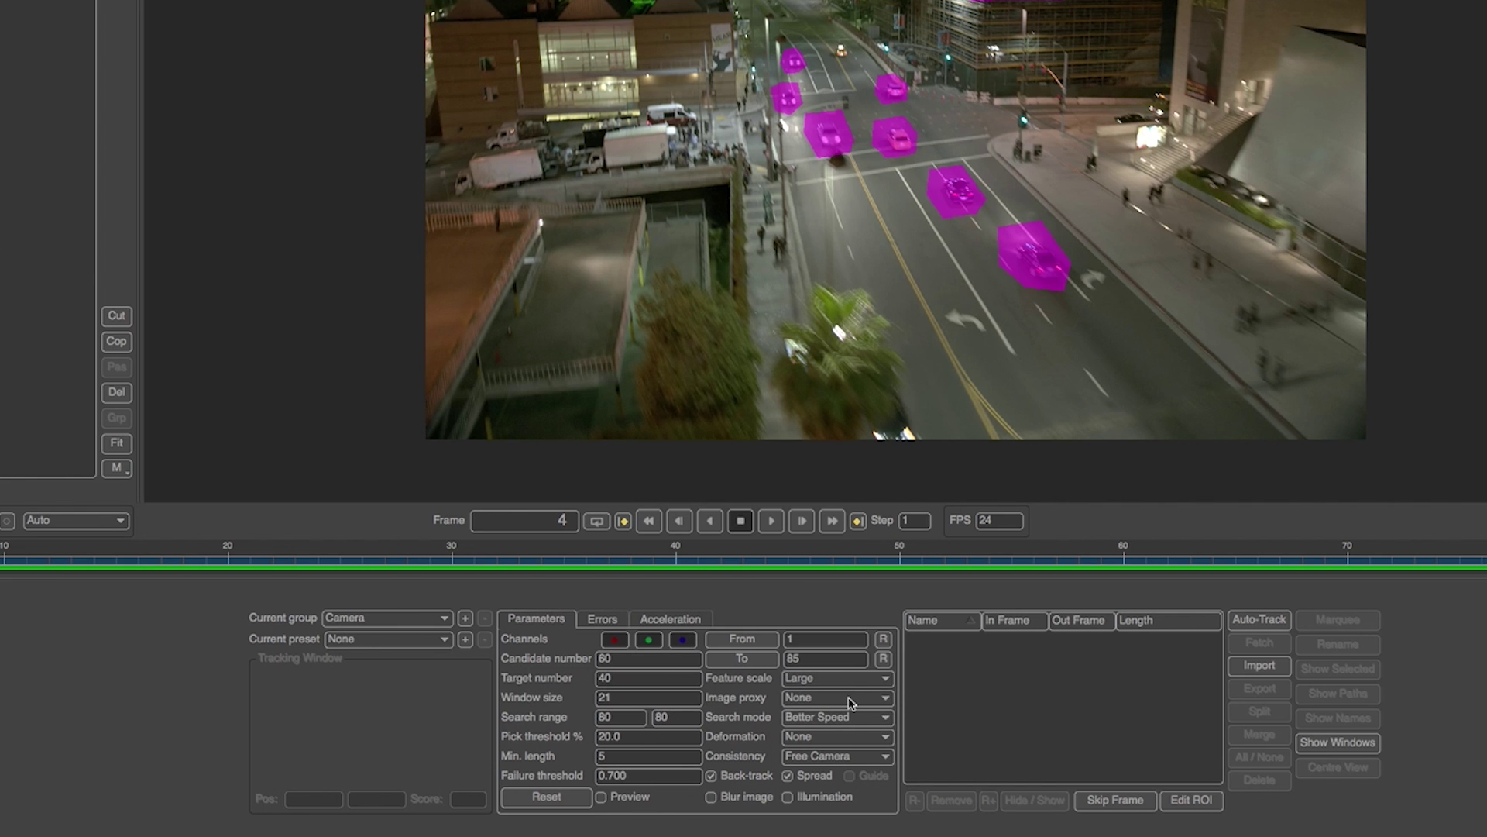
- Examine the auto-track search mode, deformation and consistency options and the acceleration graph
click(819, 724)
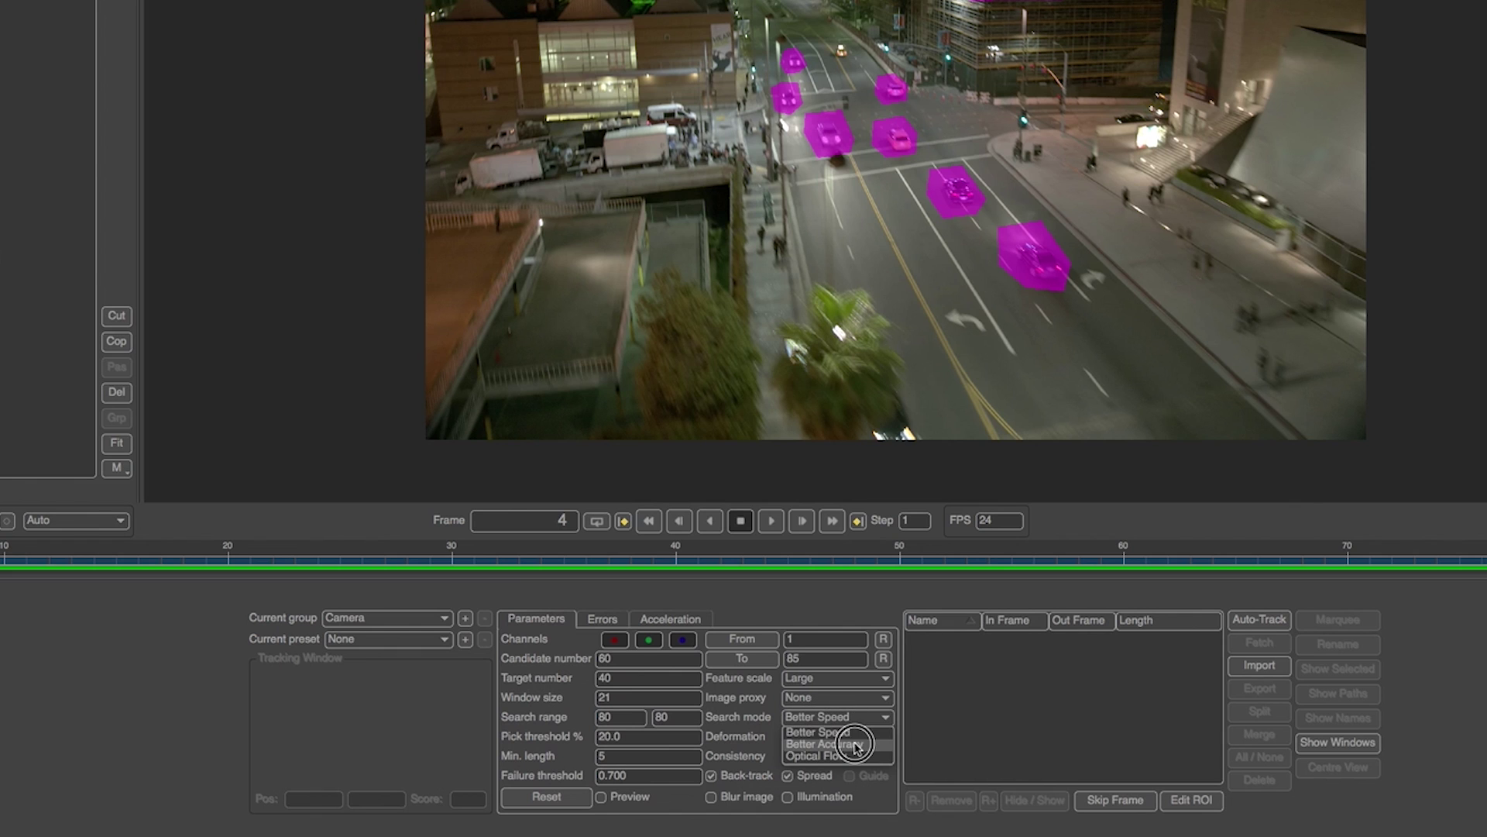
click(848, 732)
click(799, 737)
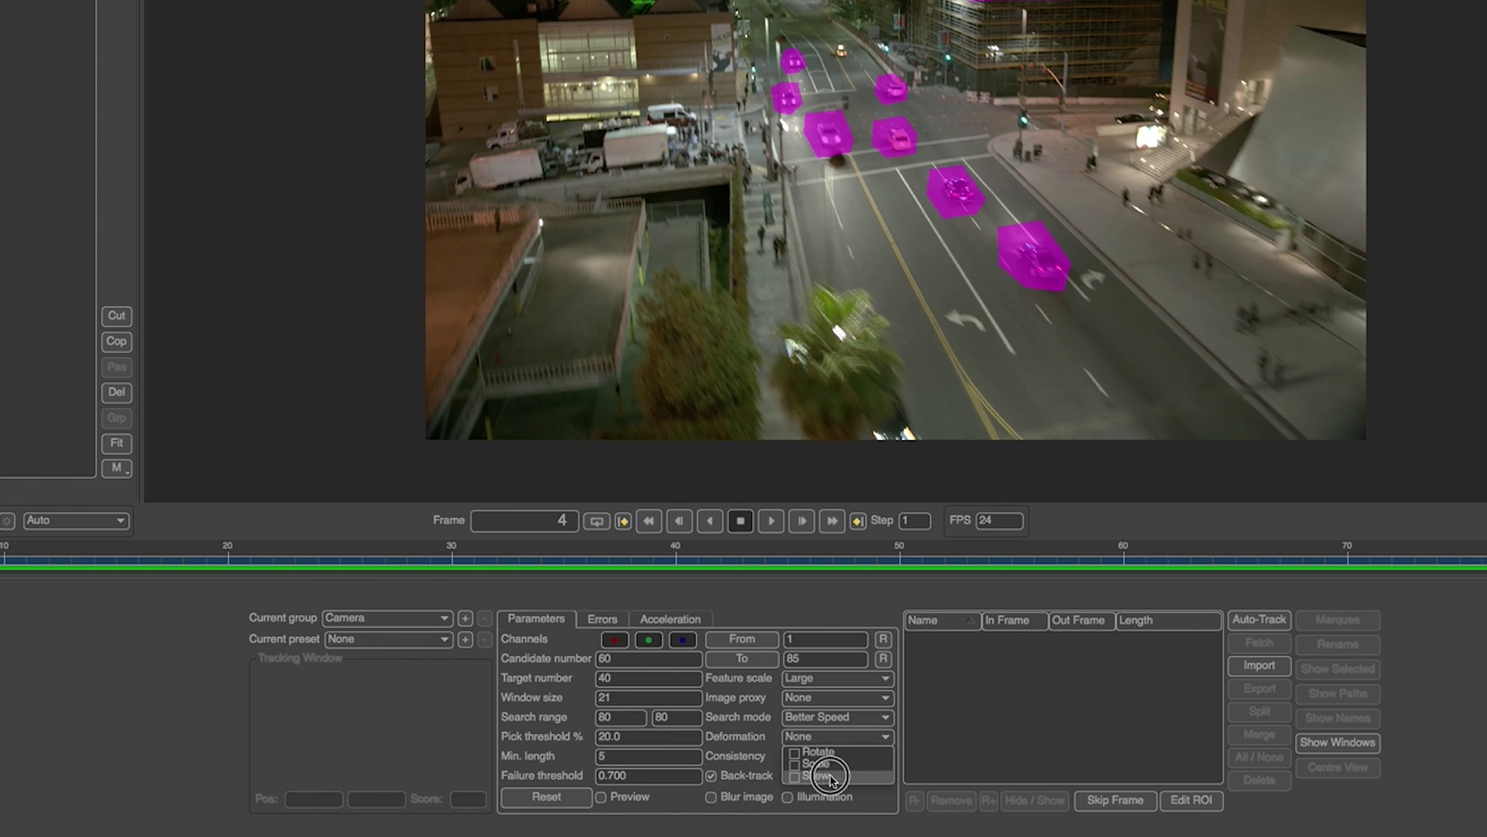
click(831, 740)
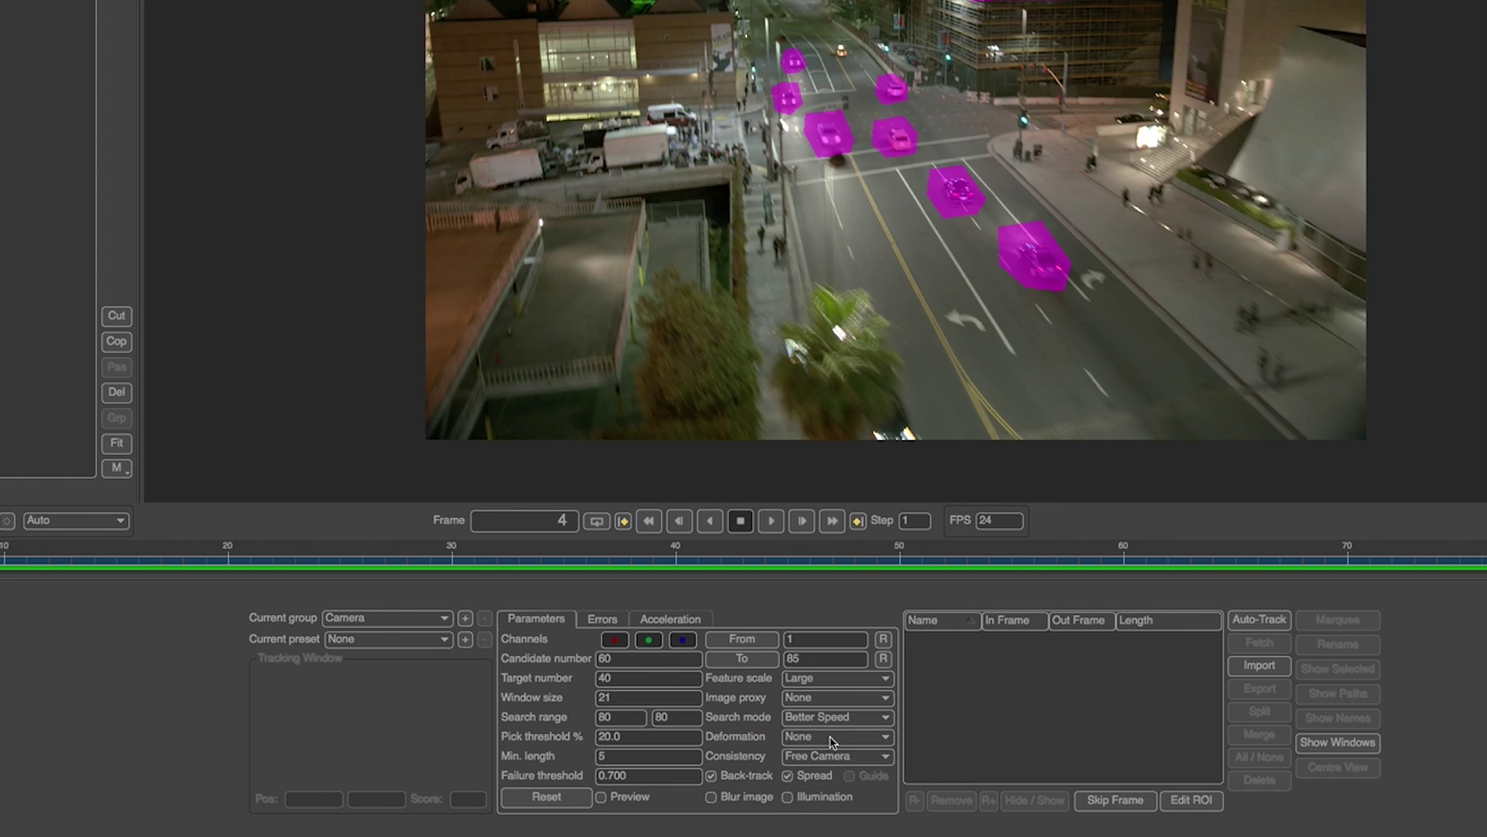
click(832, 756)
click(832, 762)
click(668, 622)
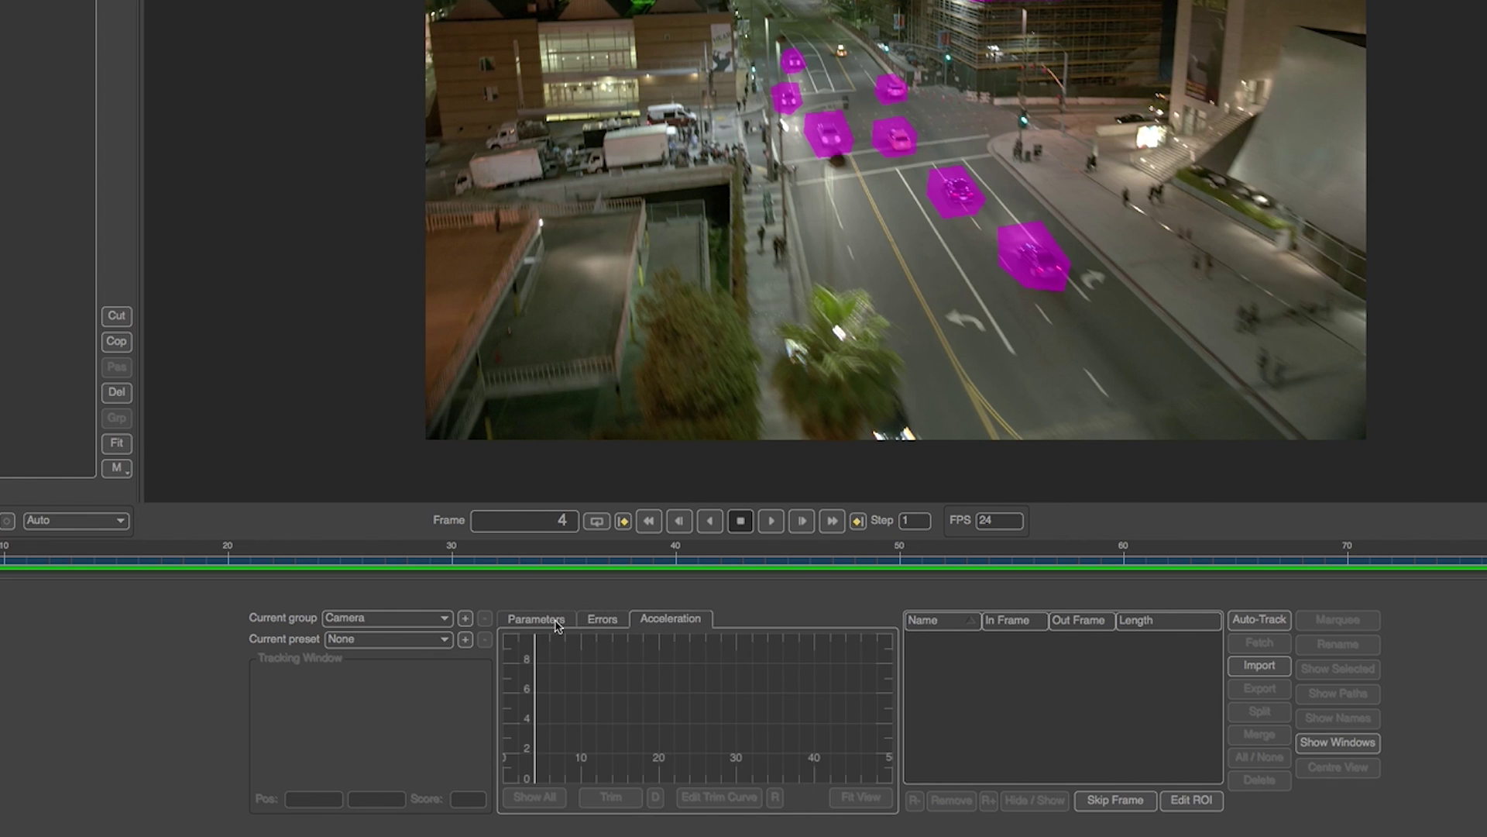
click(555, 621)
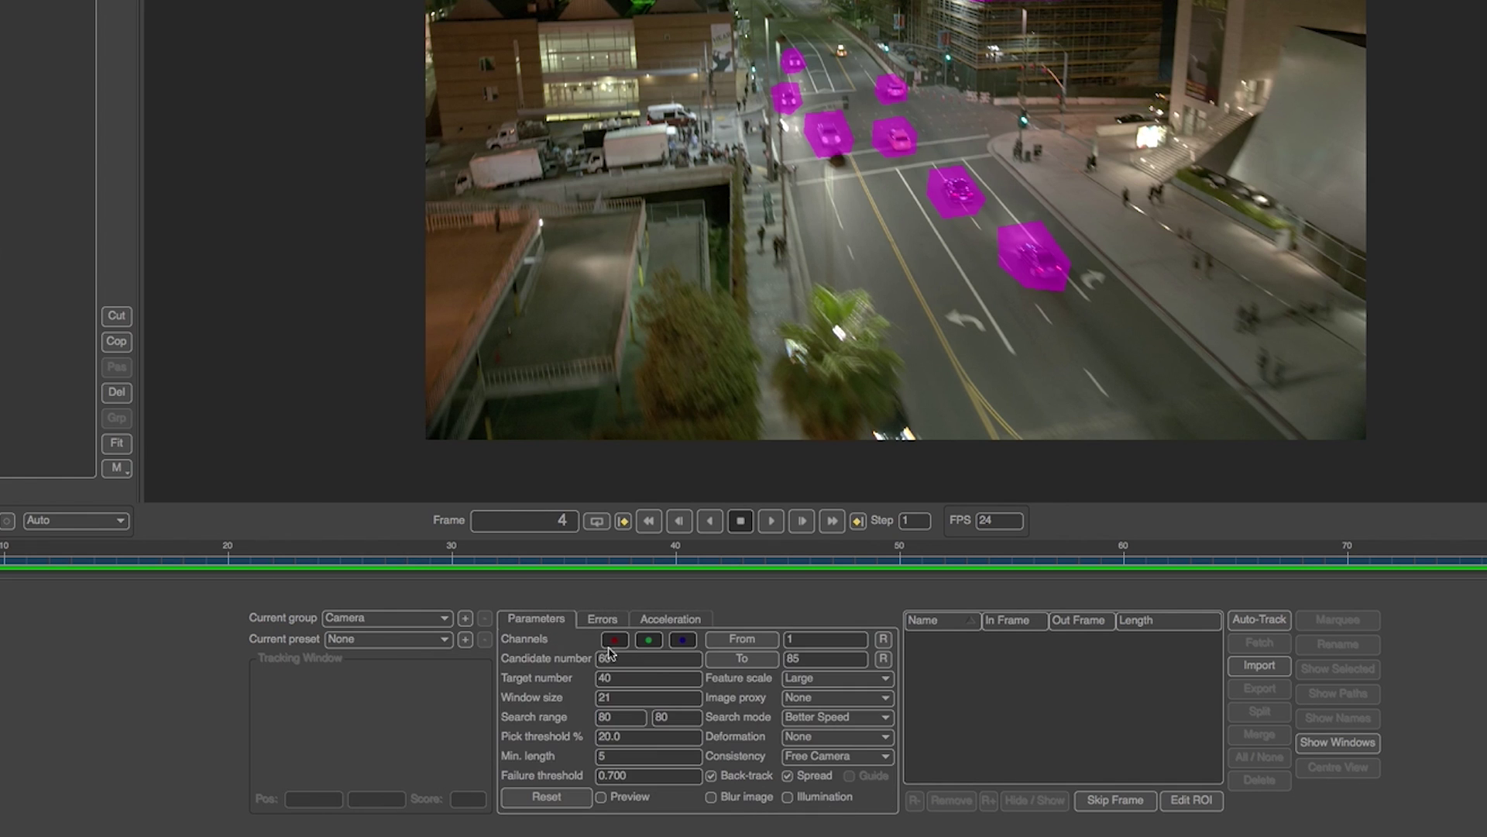
- Set the failure threshold to 0.85, minimum length to 8 and candidate number to 150, and run the auto-track
double_click(633, 775)
text(.85)
key(shift+Tab)
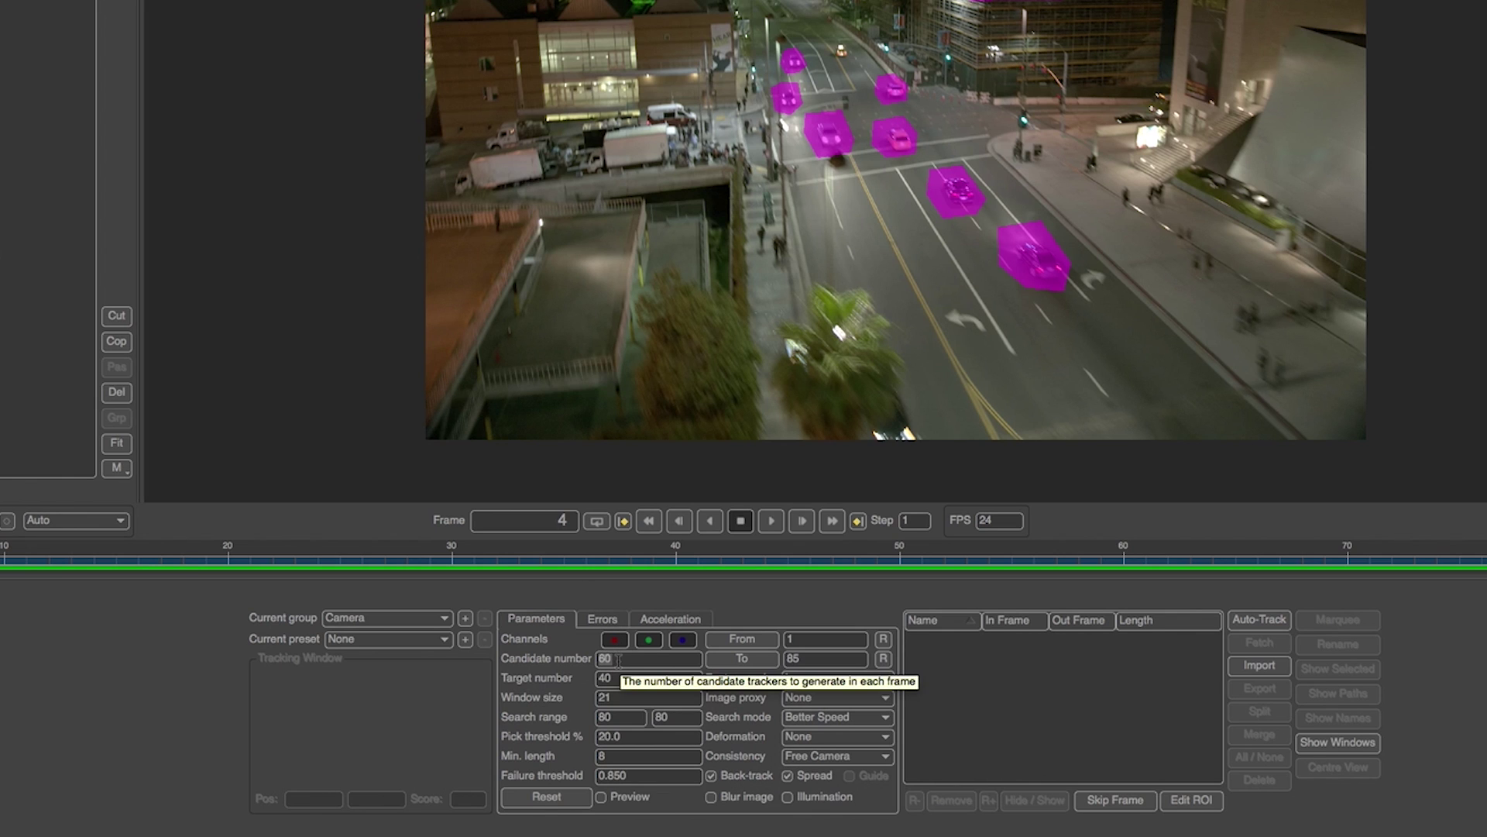
double_click(651, 679)
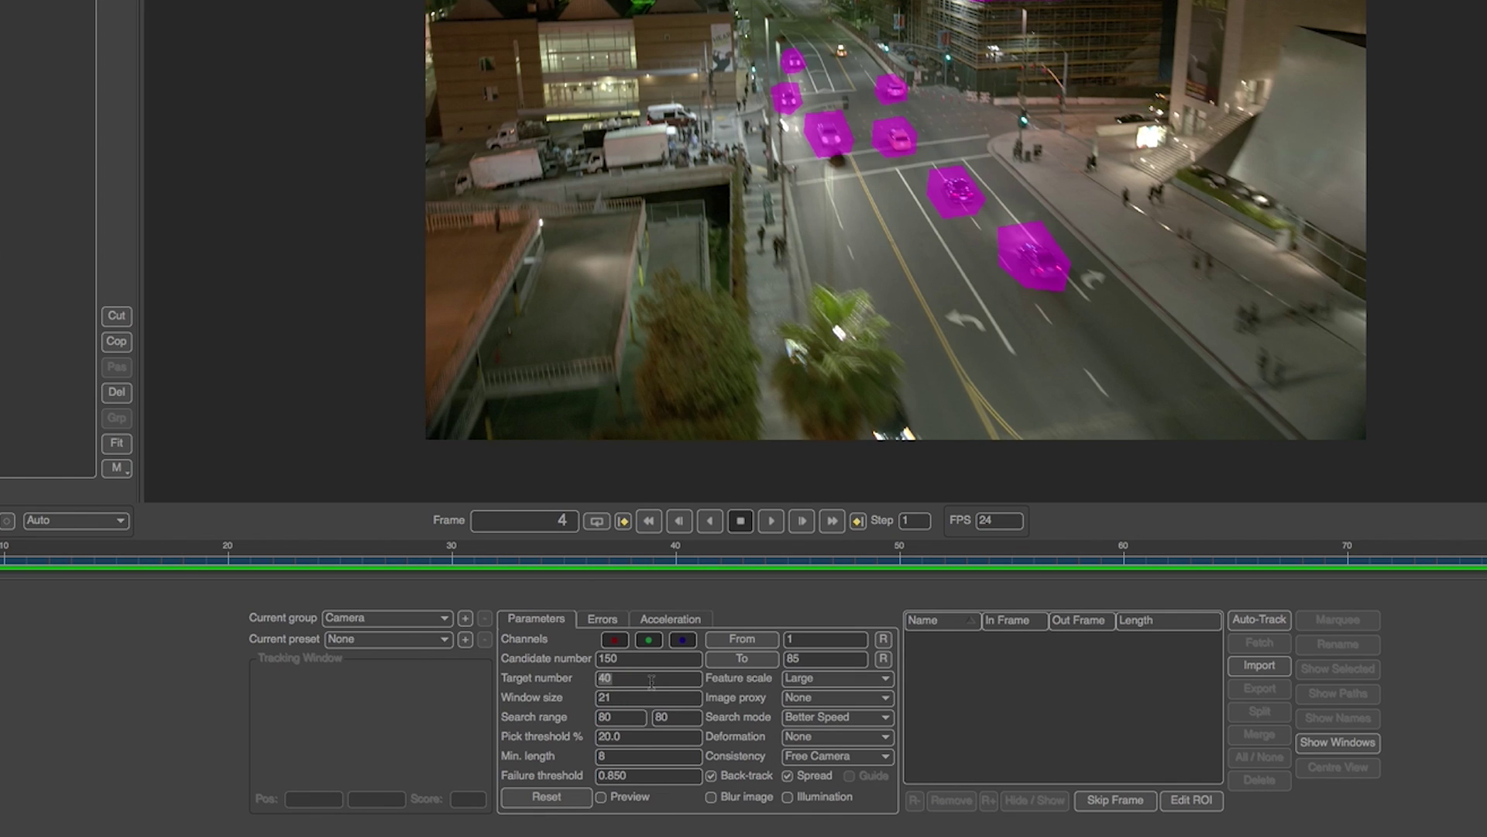
text(80)
click(1259, 618)
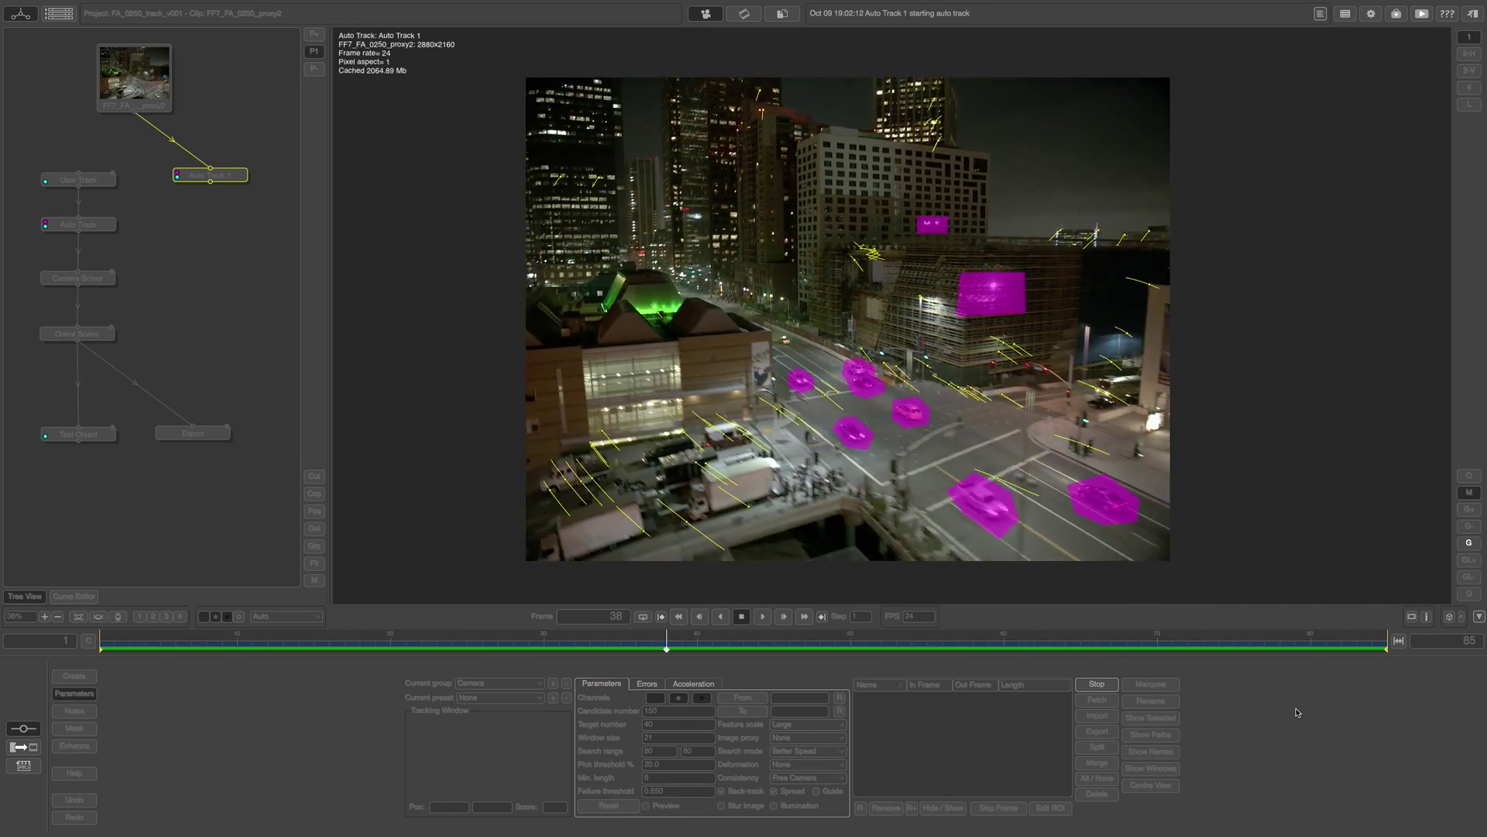
- Delete the two stray auto trackers just above the scaffolded building's left part at frame 46
drag(108, 644, 678, 667)
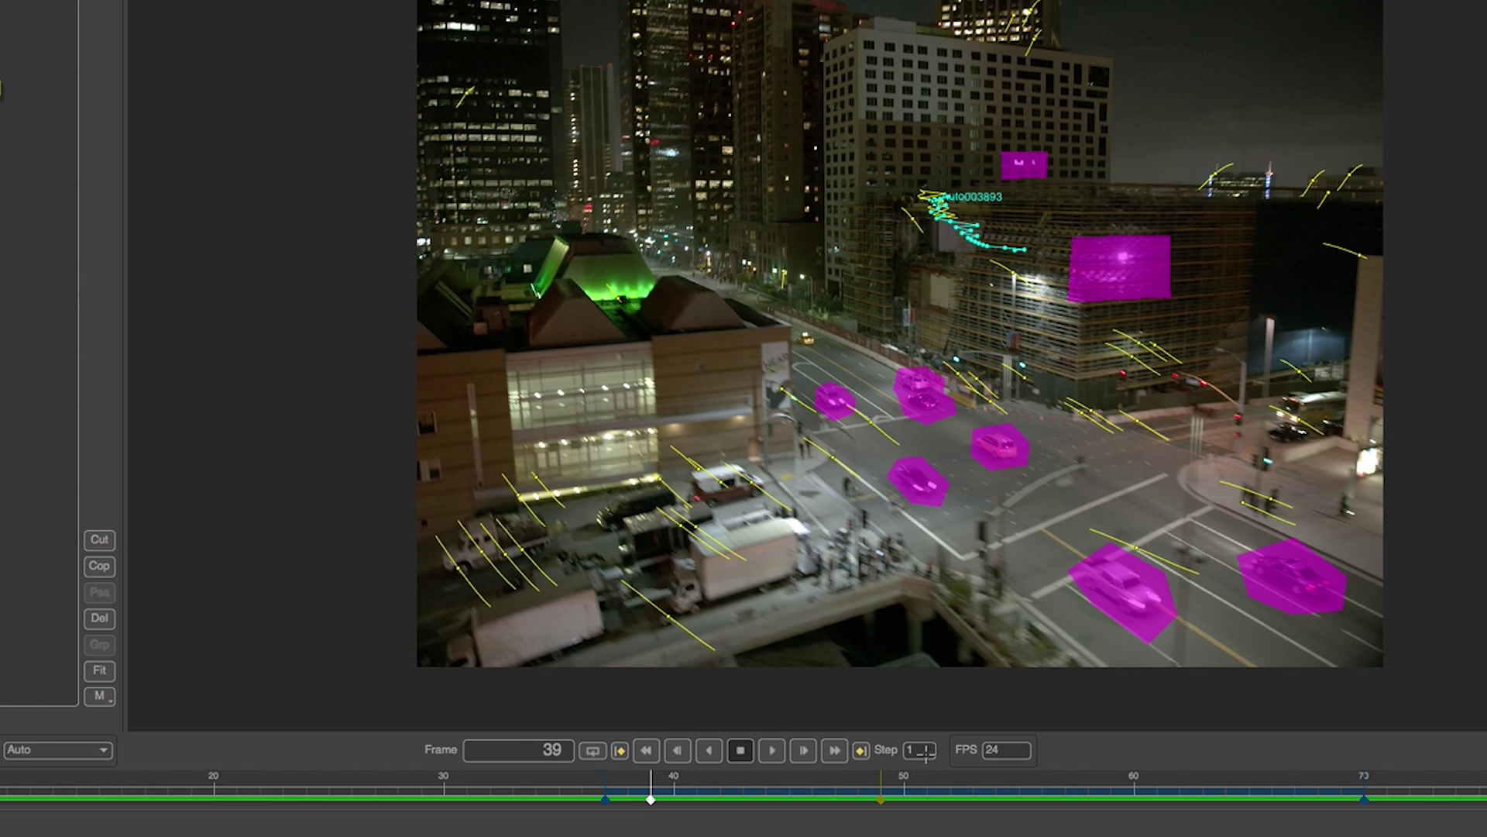
drag(666, 770, 816, 792)
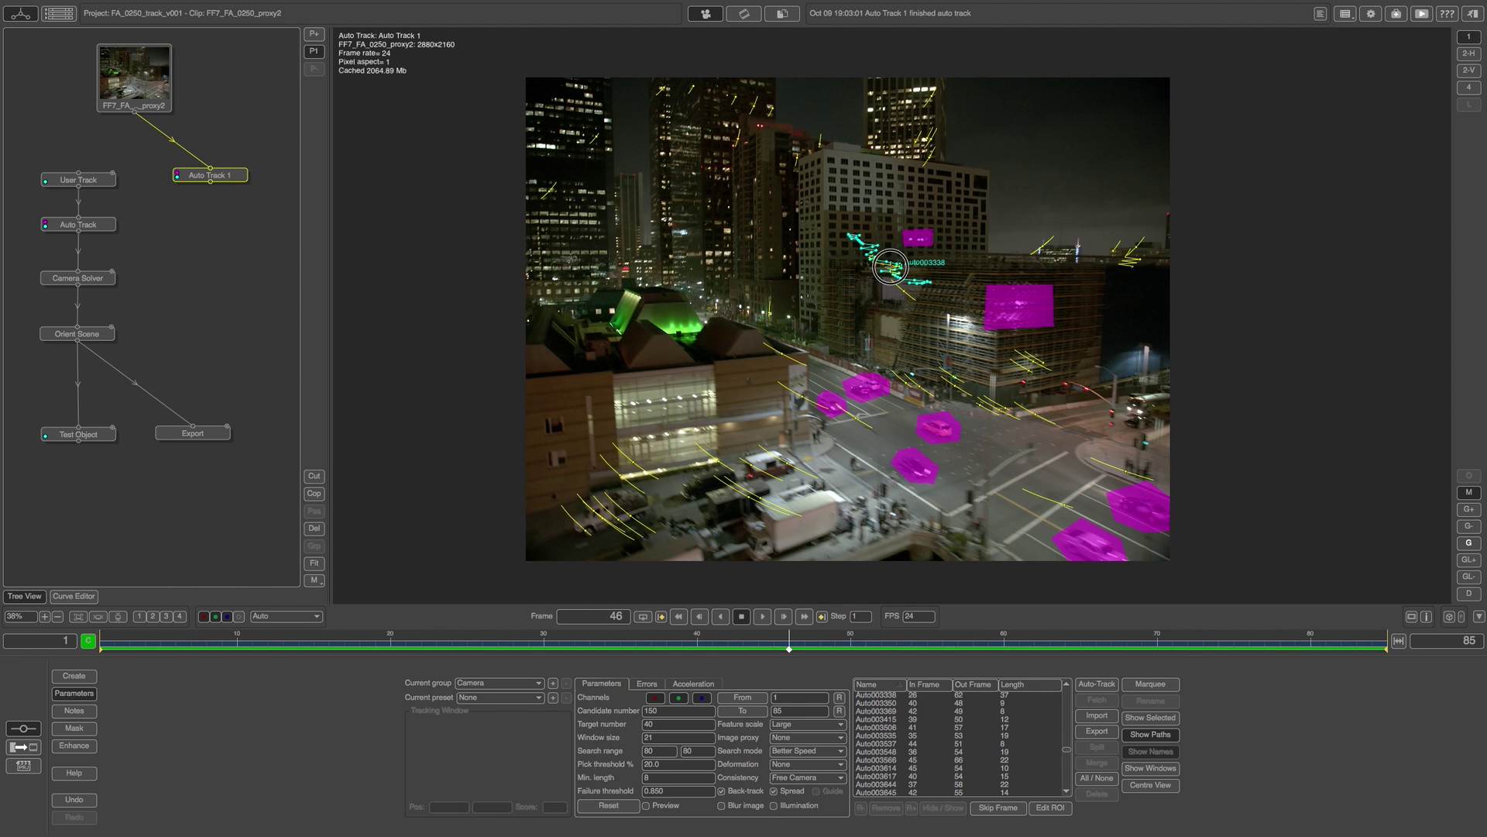
click(891, 266)
click(1096, 794)
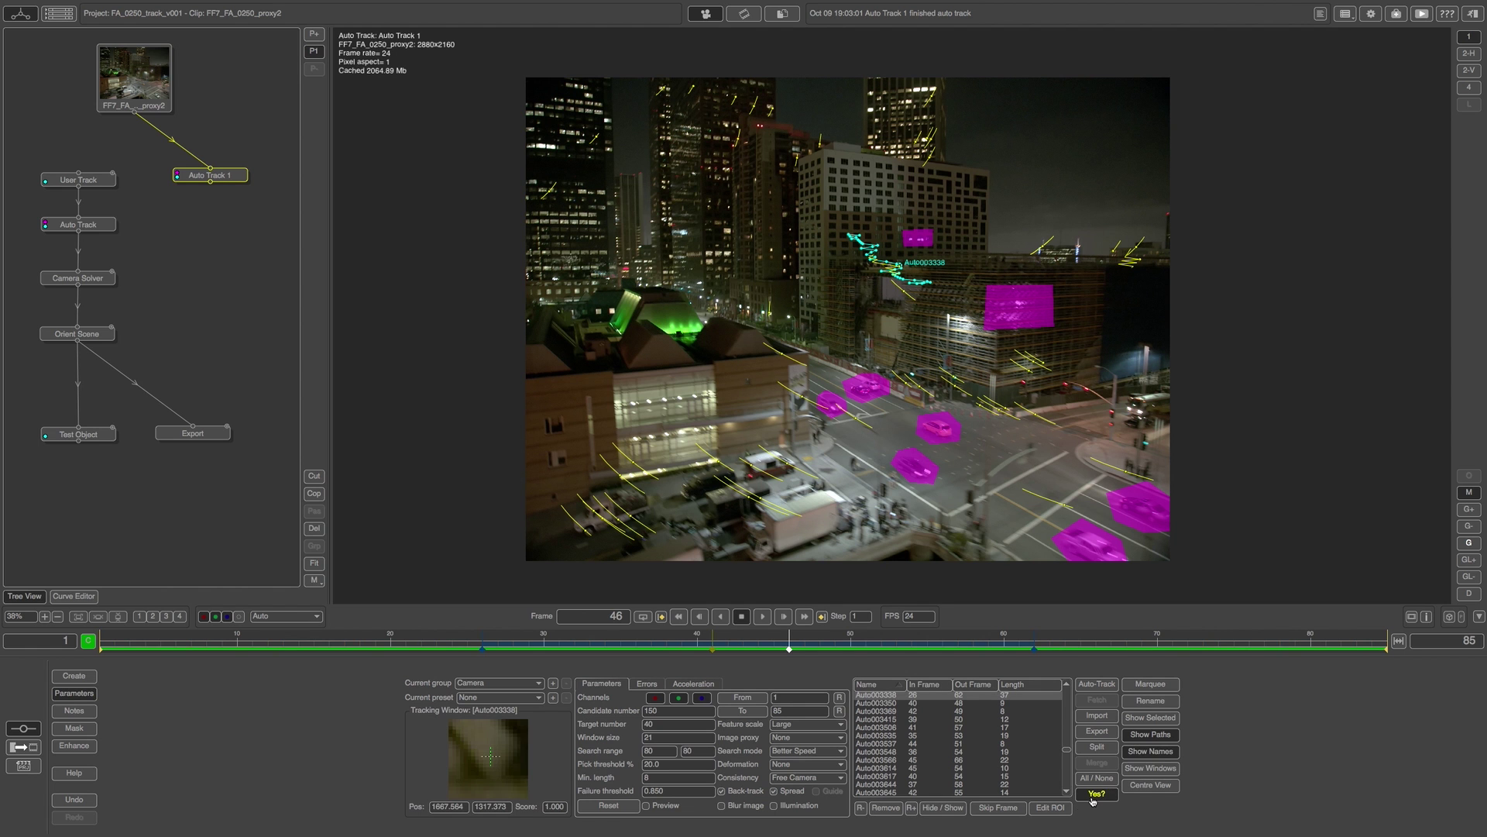
click(900, 265)
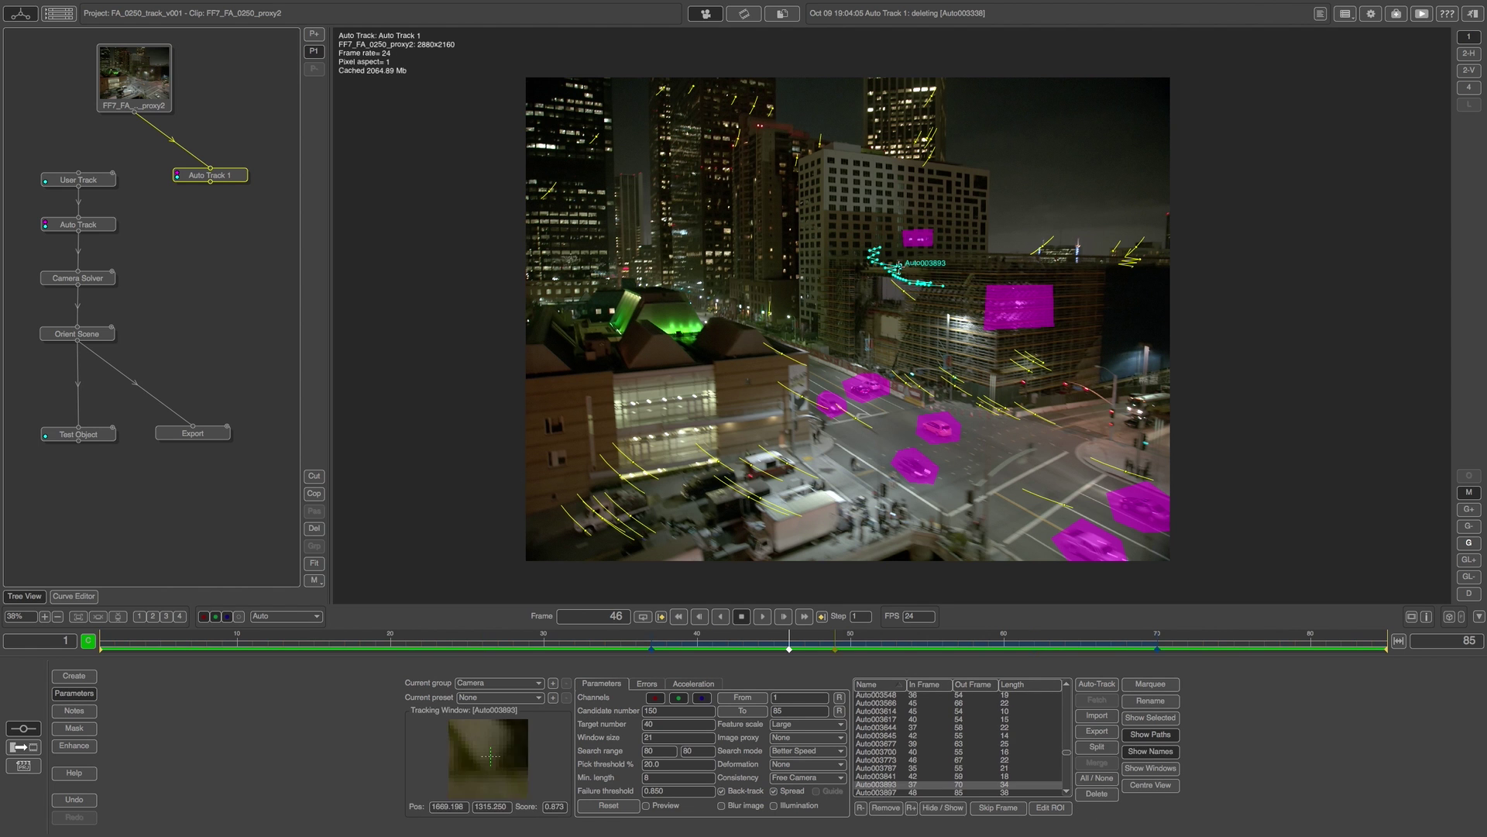
click(1100, 797)
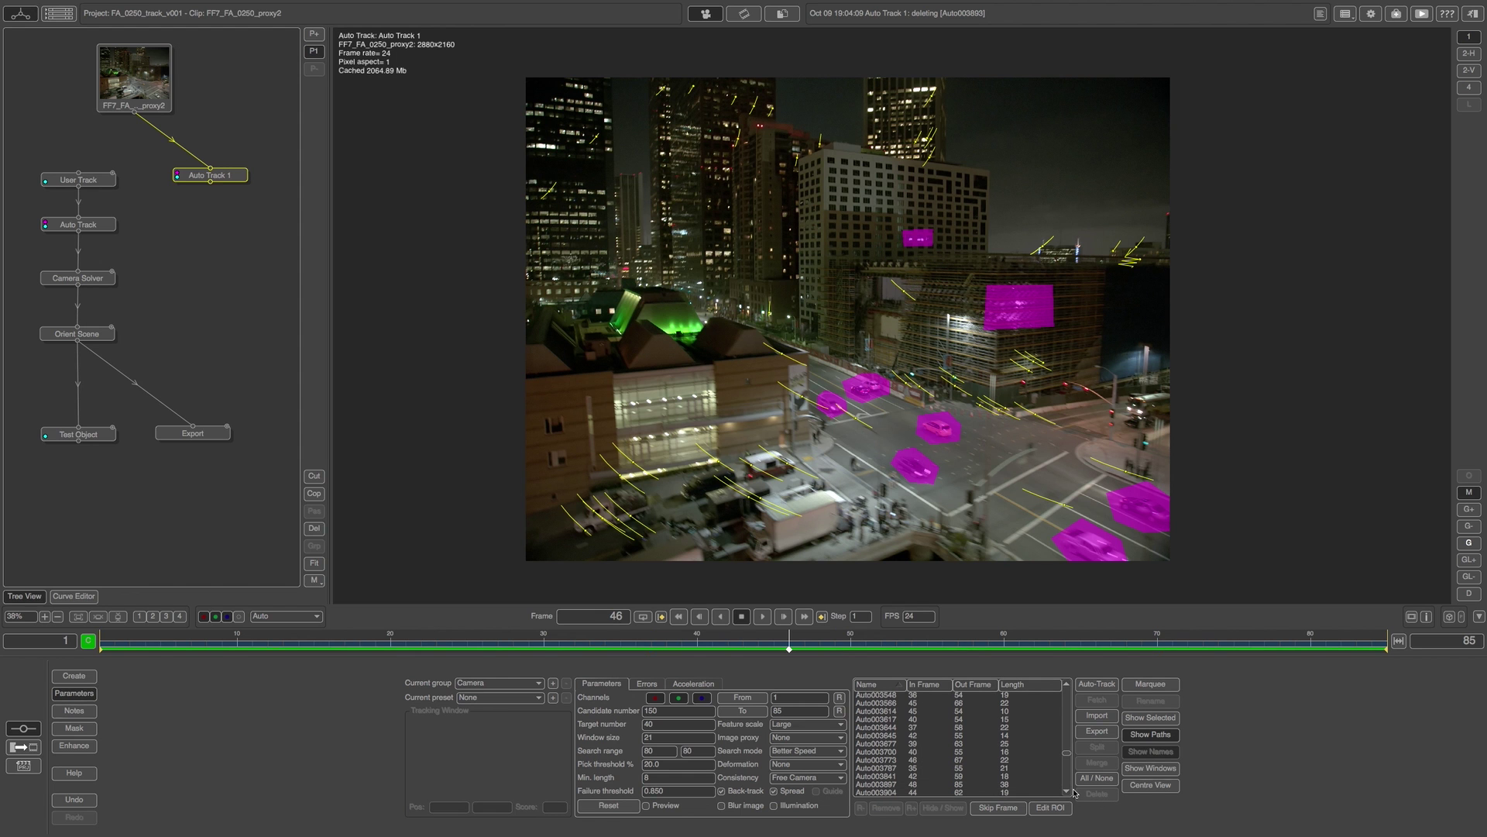
- Trim the stray tracker above the scaffolding's left part to start at frame 43, and delete it at frame 44
drag(791, 648, 741, 648)
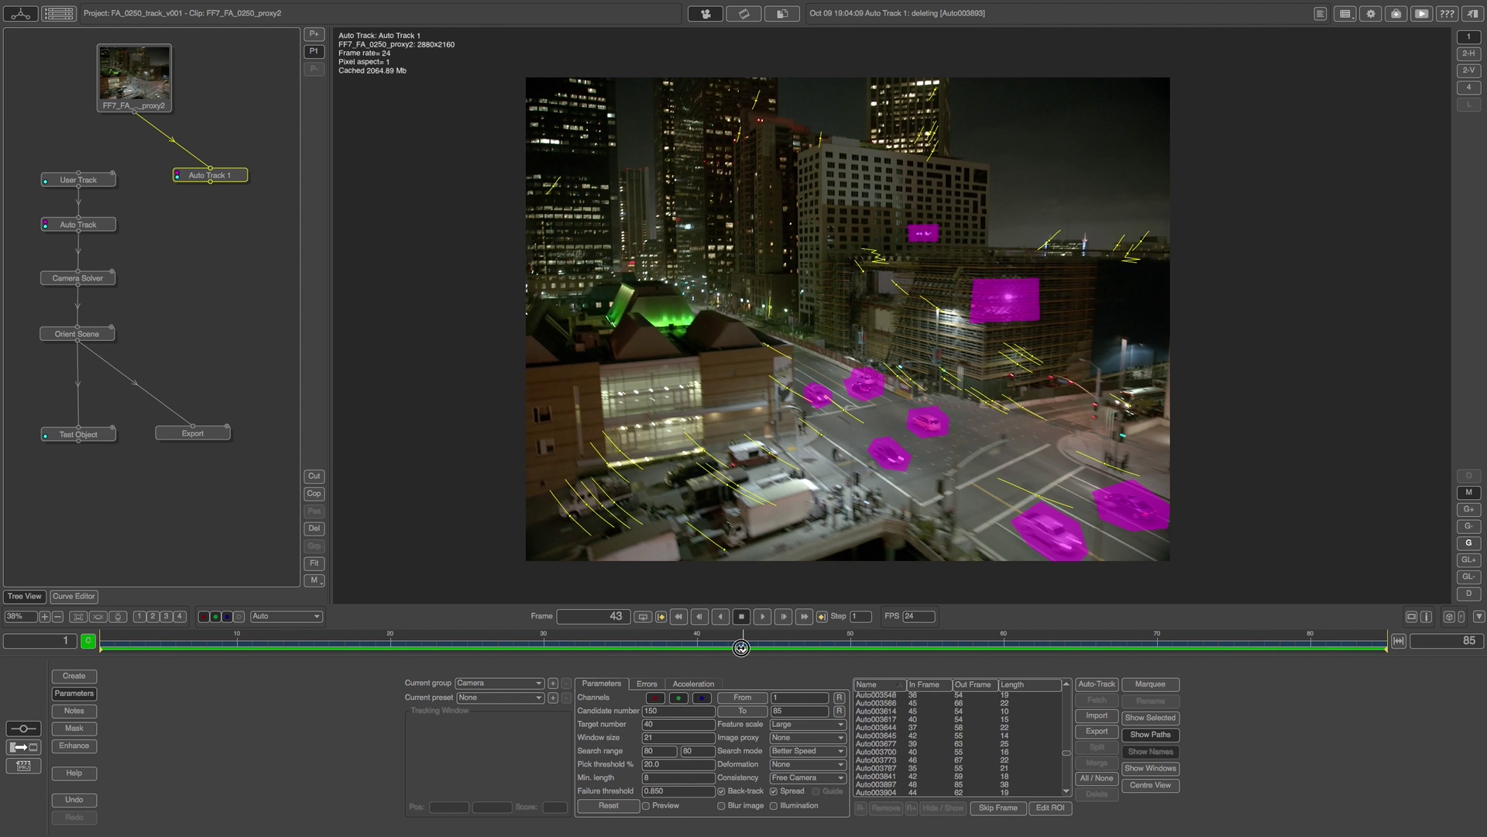
click(895, 265)
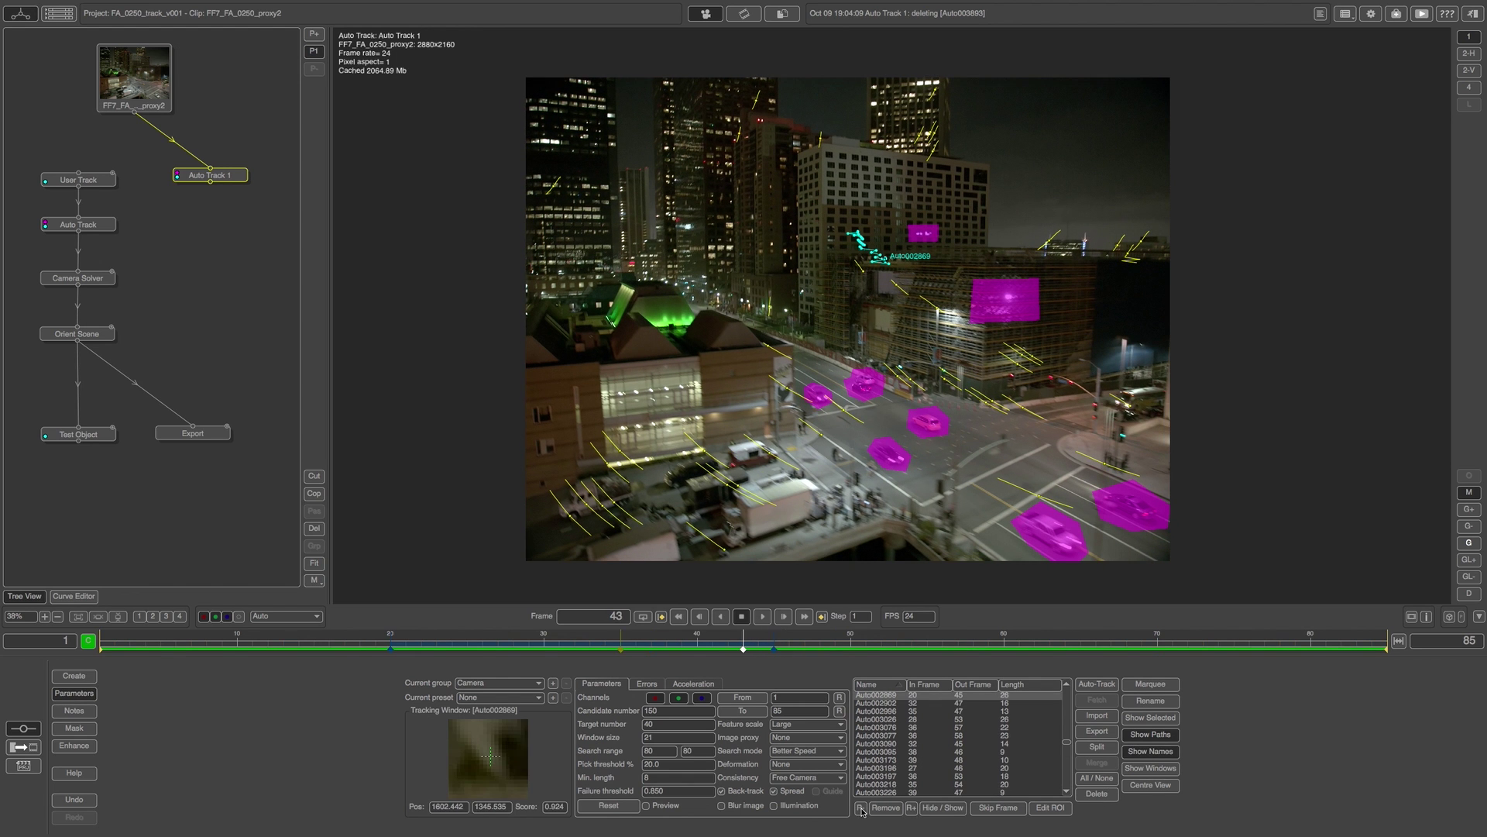
drag(748, 649, 759, 656)
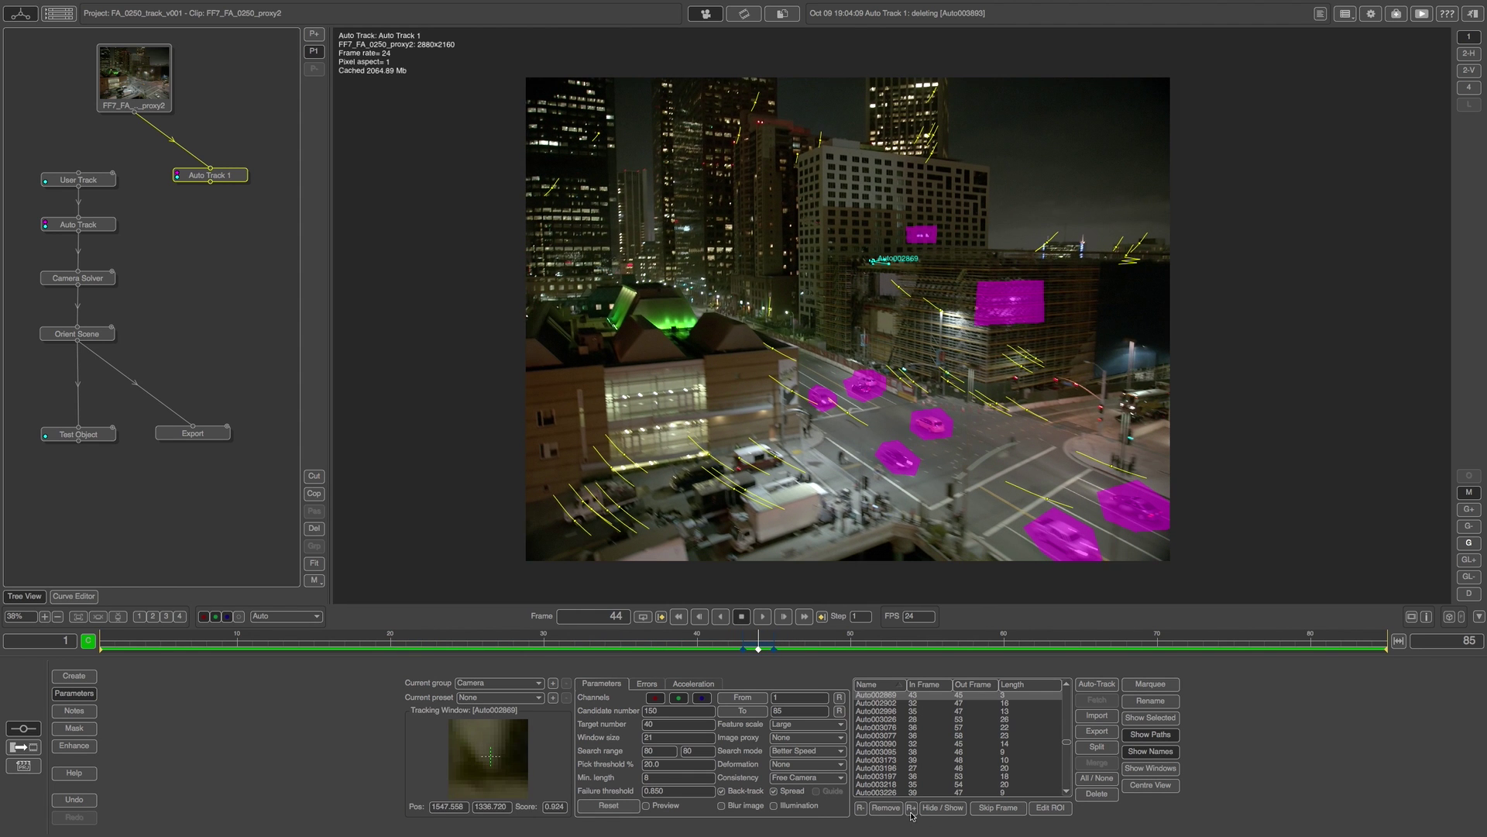
click(1104, 793)
- Remove the frames before 58 from the tracker near the top of the tall tower, and scrub the shot to check the tracks
drag(759, 648, 1372, 647)
drag(1221, 638, 970, 646)
click(725, 106)
click(860, 808)
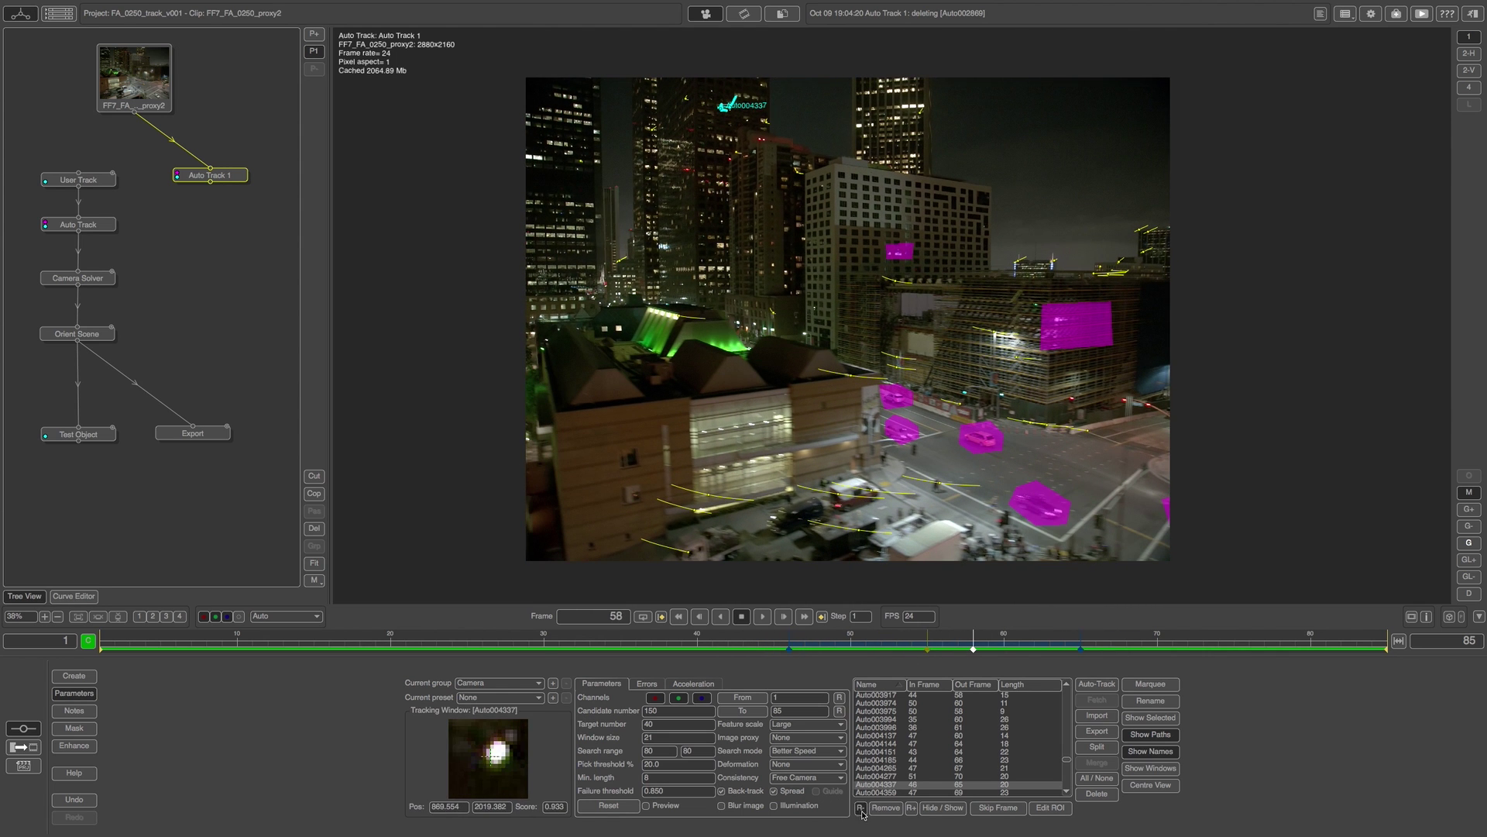
drag(979, 650, 1018, 653)
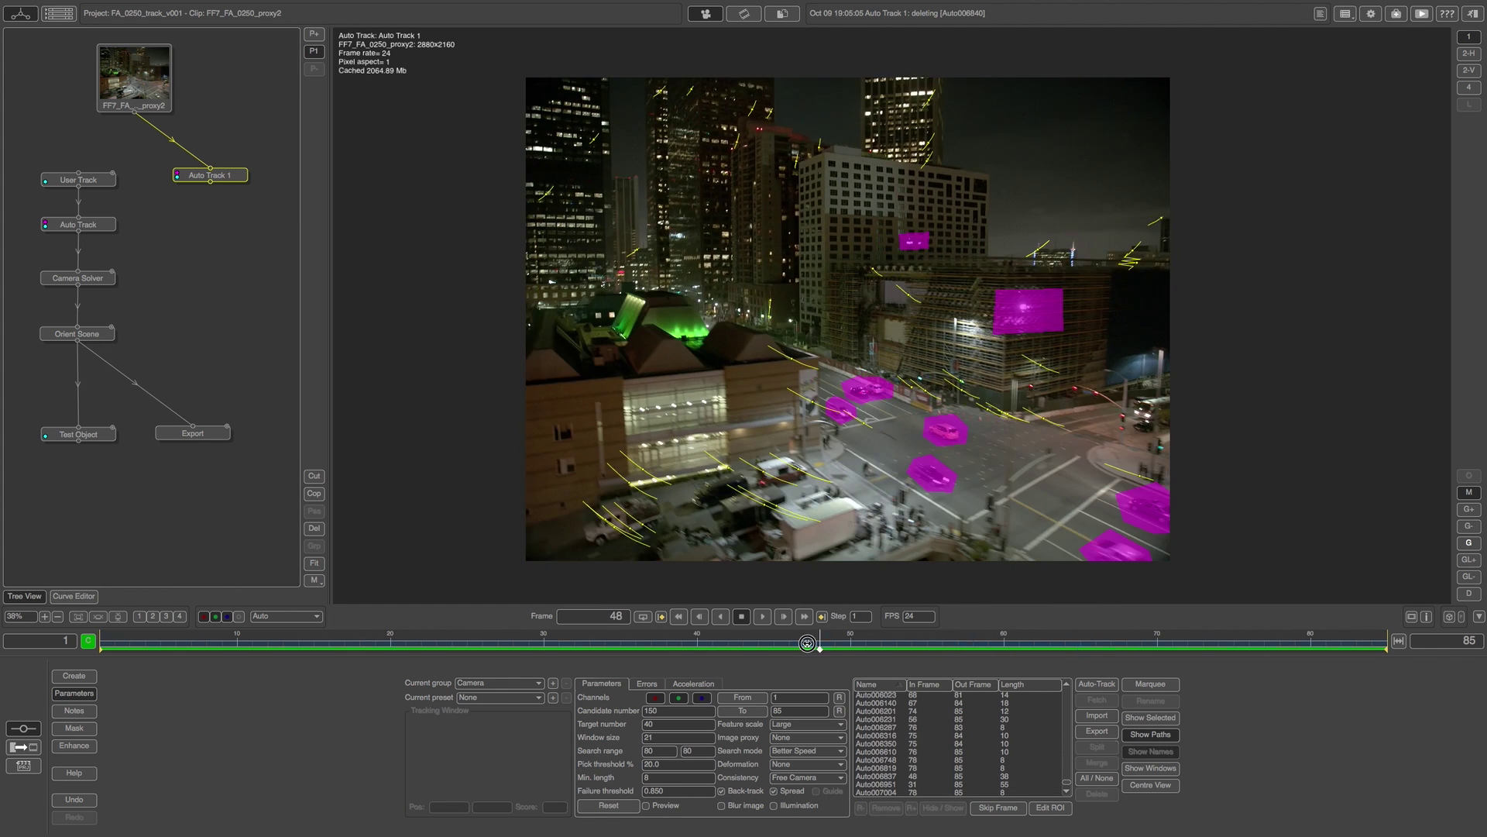
drag(702, 653, 354, 659)
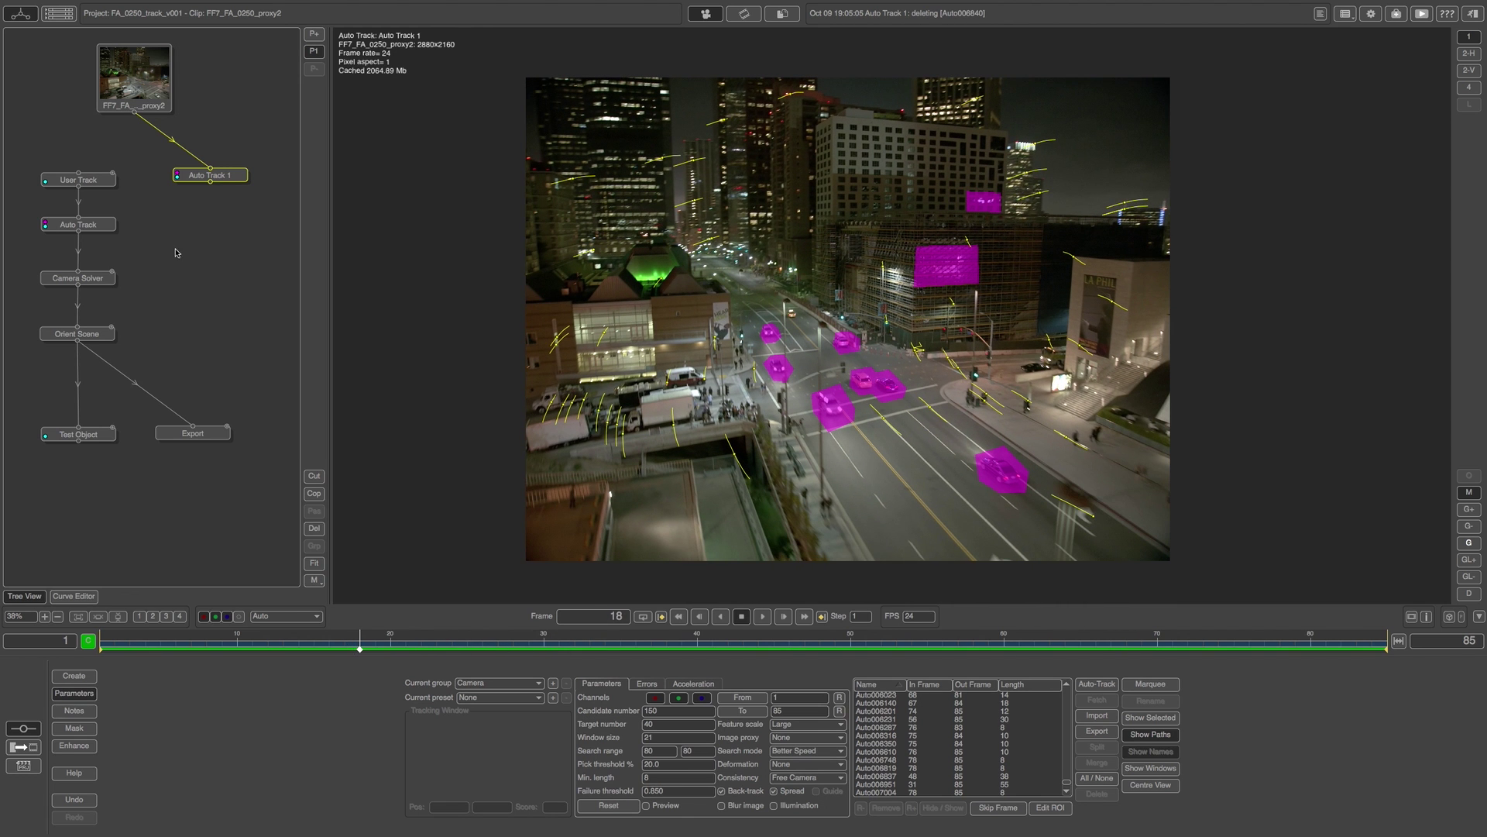
- Add a User Track node connected below Auto Track 1 in the tree
drag(199, 182, 193, 185)
click(74, 675)
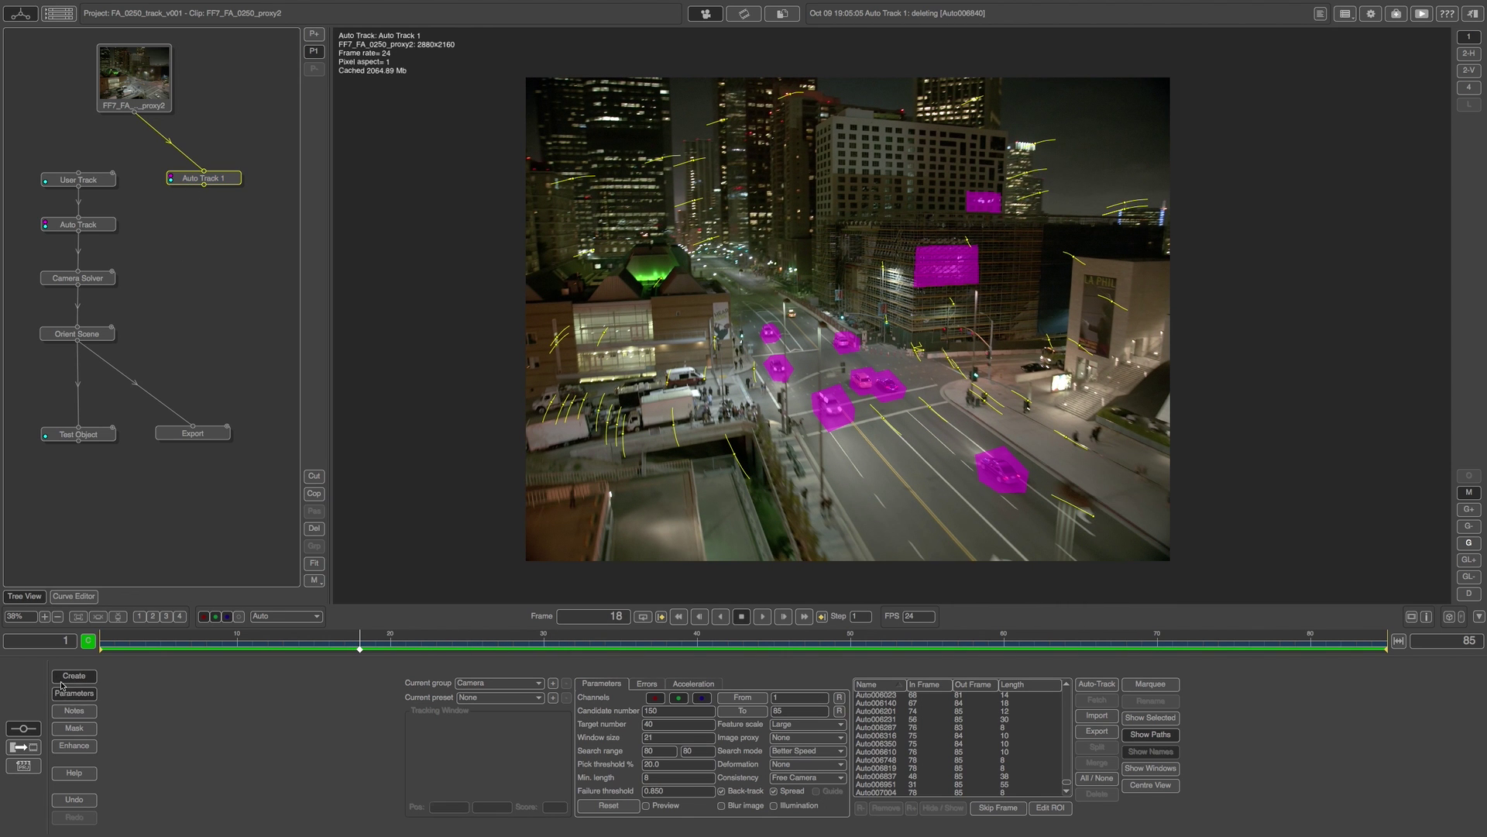
click(571, 719)
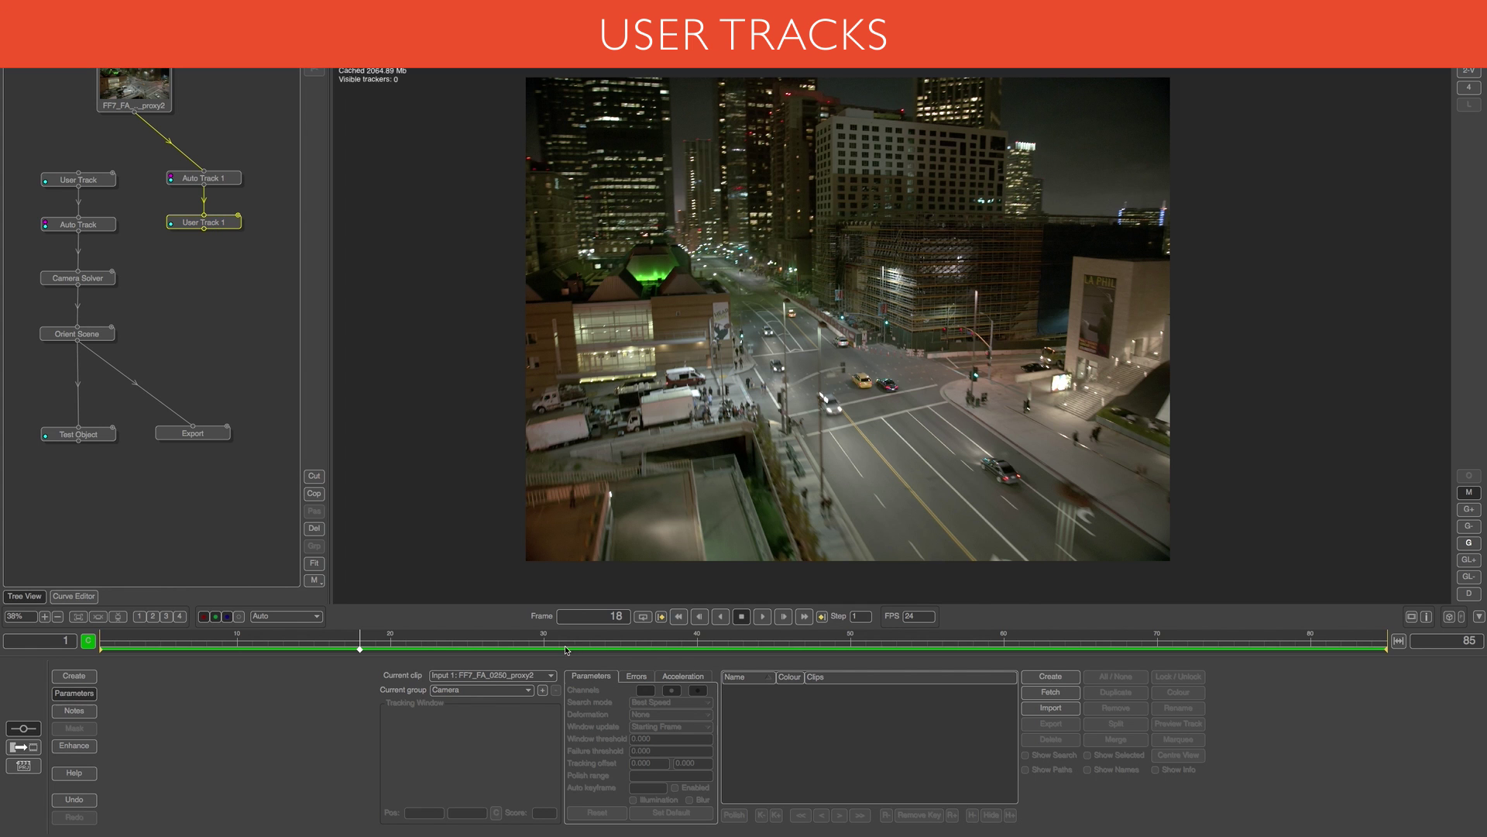
- Place a user tracker at frame 19 on the high-rise's upper-left roof corner and refine its position
drag(330, 646, 376, 655)
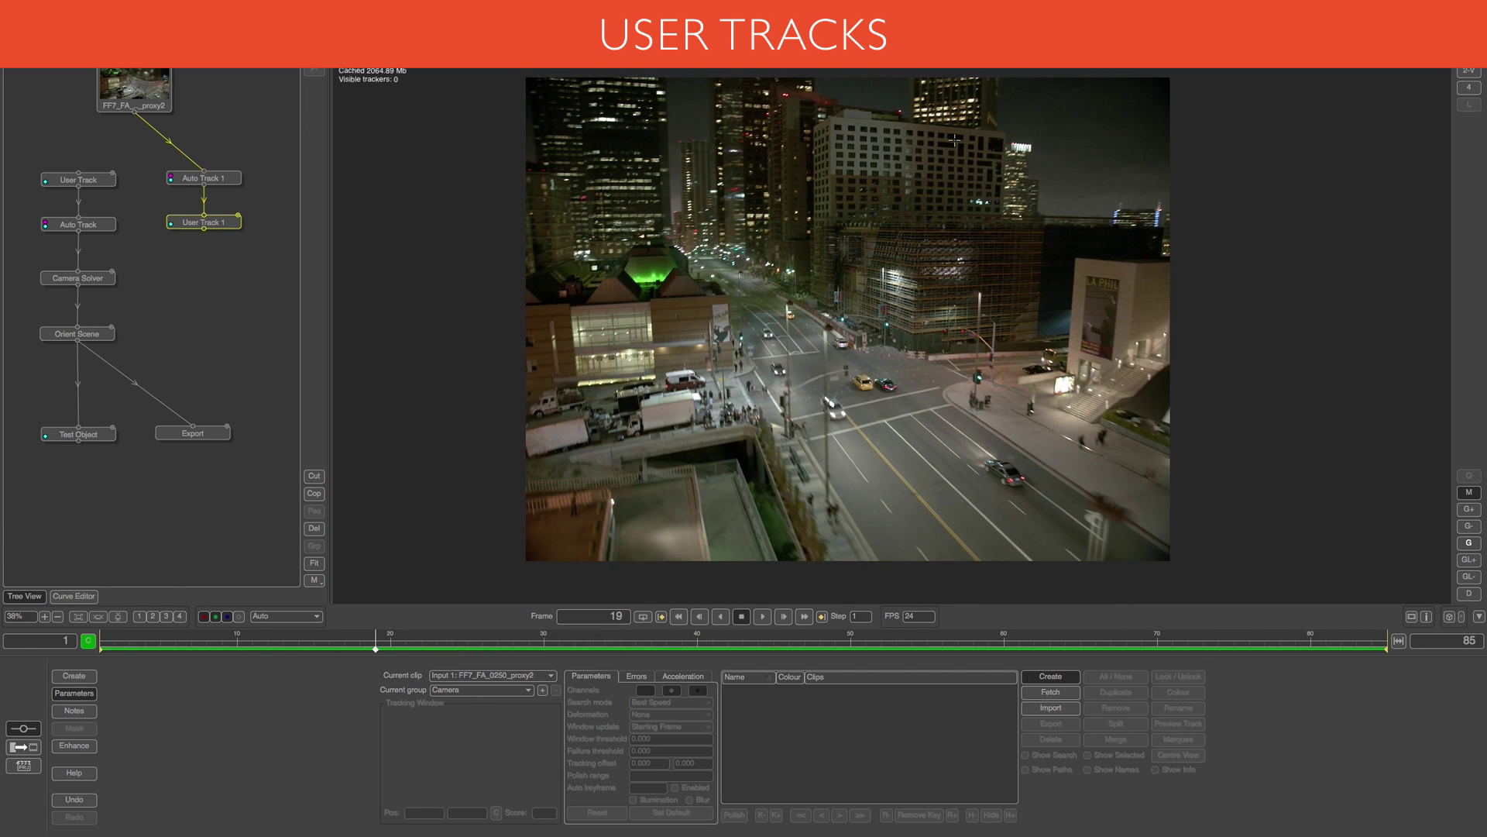
click(831, 118)
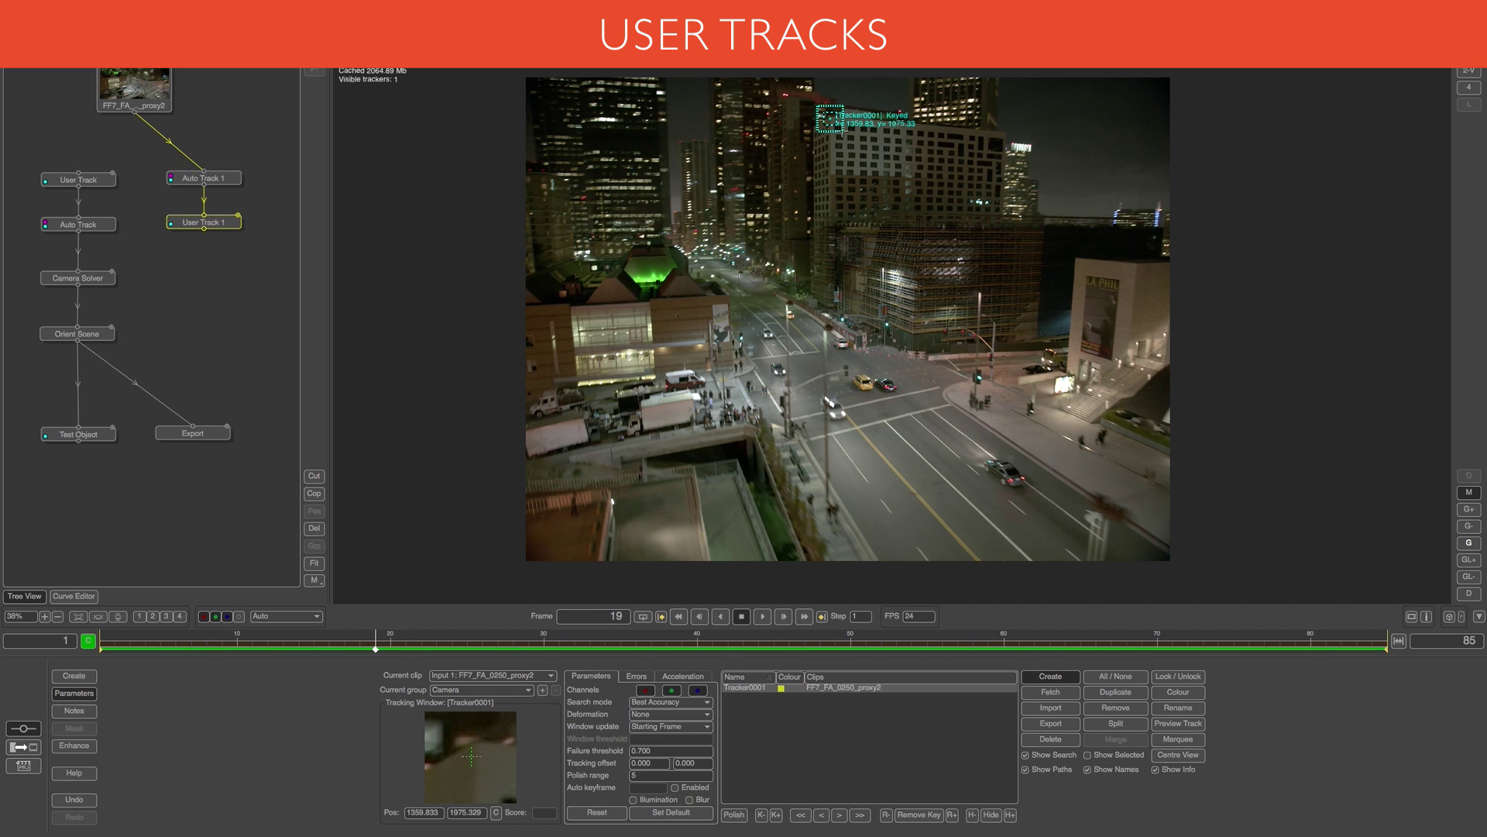
drag(854, 132, 840, 125)
drag(468, 765, 474, 787)
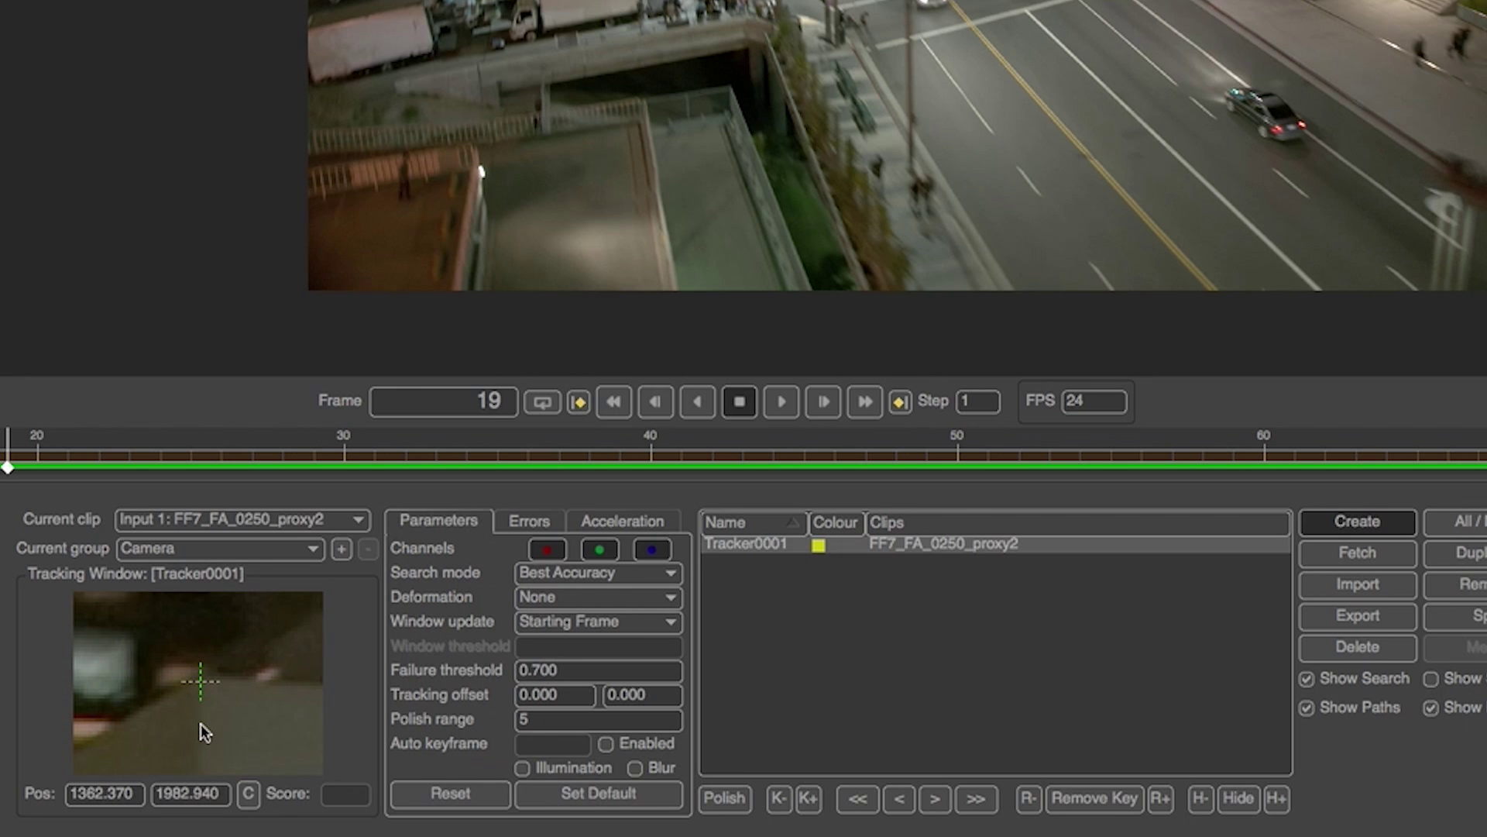
- Enable Rotate, Scale and Skew deformation for the new tracker, keeping the window update at Starting Frame
click(593, 598)
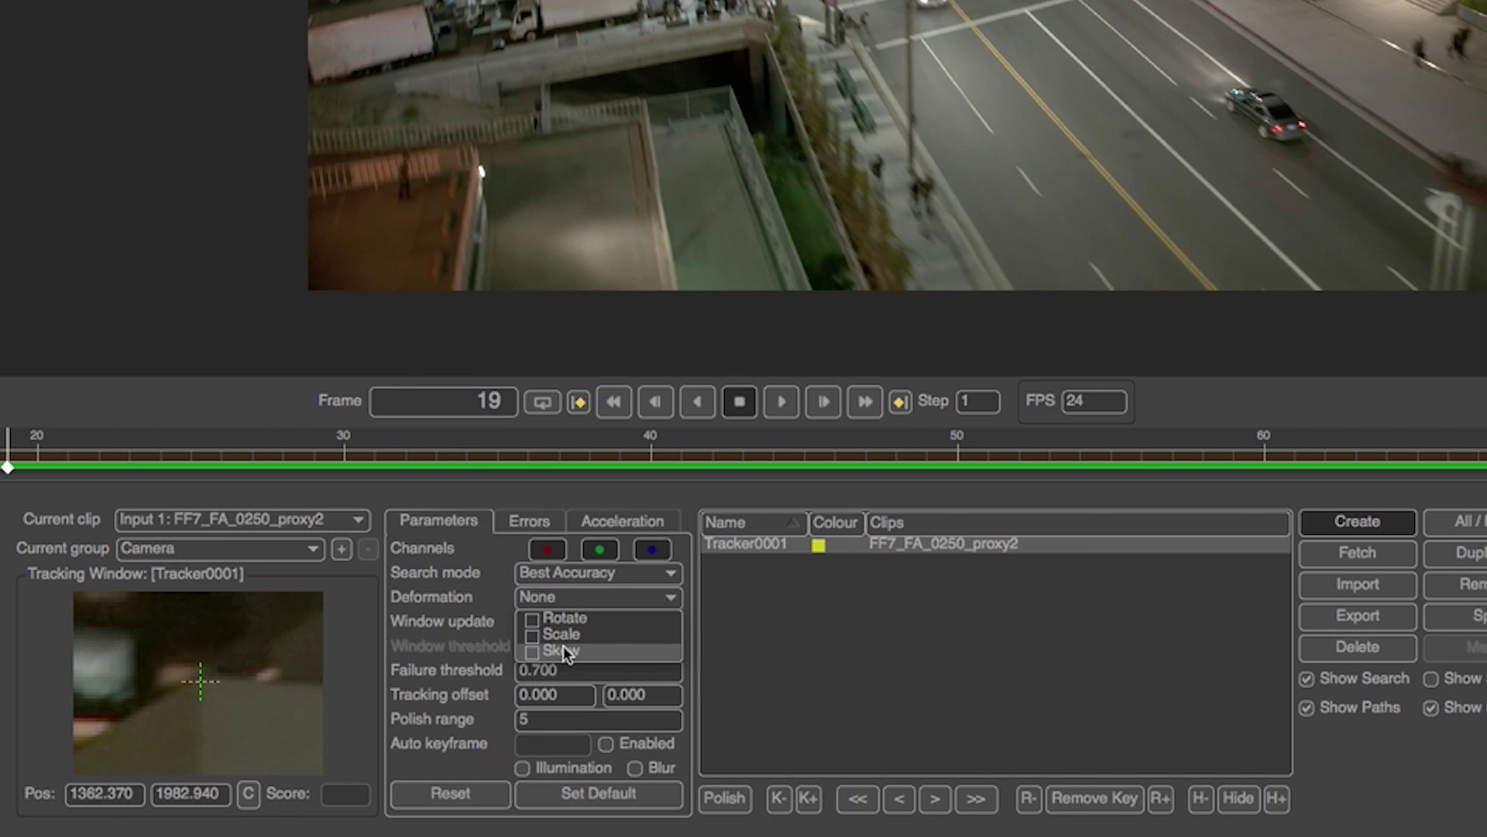
click(532, 653)
click(571, 597)
click(532, 635)
click(532, 619)
click(664, 622)
click(465, 622)
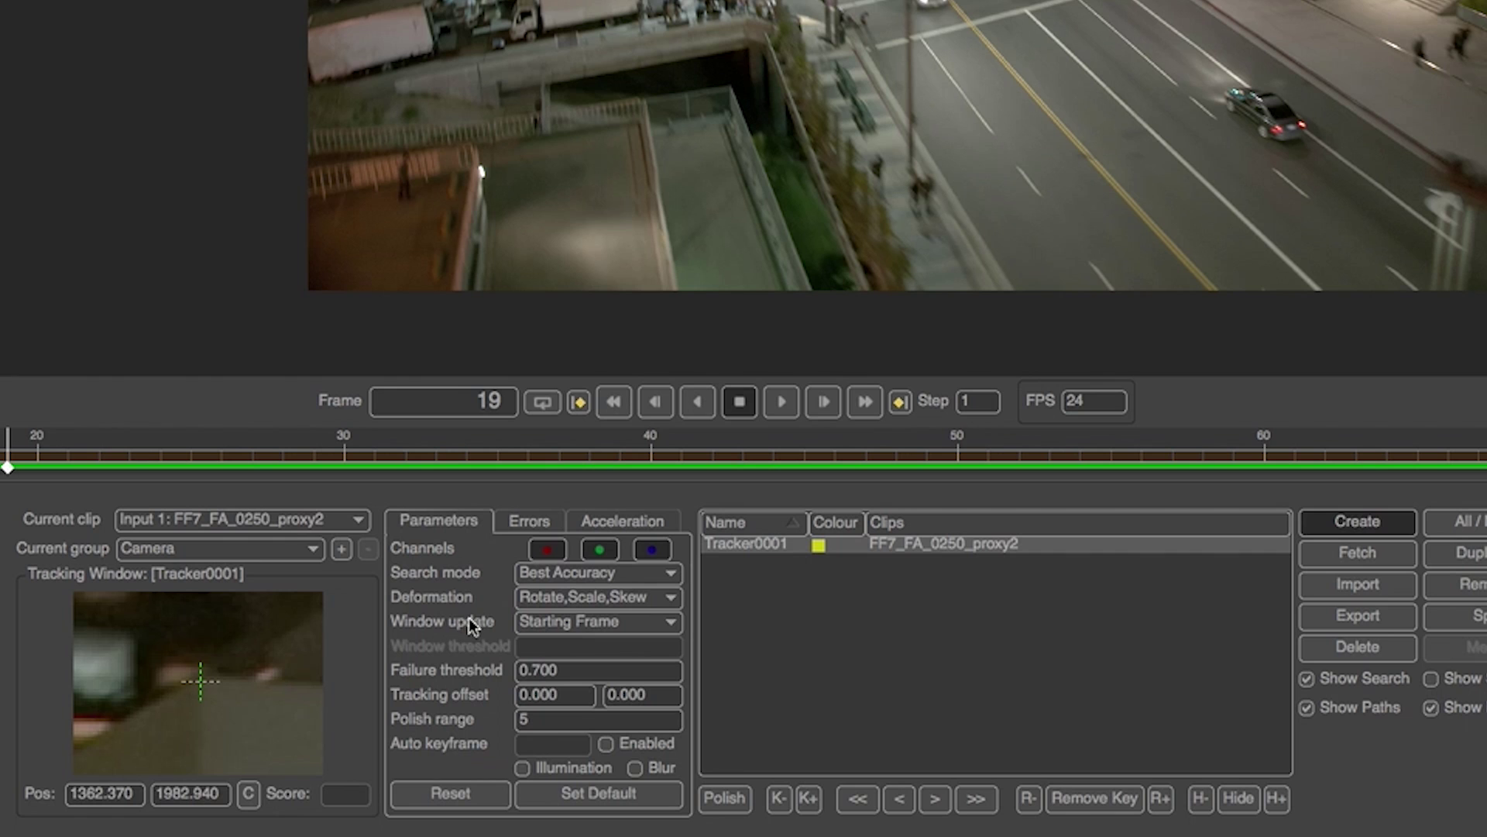
- Set the tracker's failure threshold to 0.85 and enable illumination compensation
double_click(538, 669)
text(.85)
key(Return)
click(522, 768)
- Track the roof corner forward two frames to frame 21
click(933, 799)
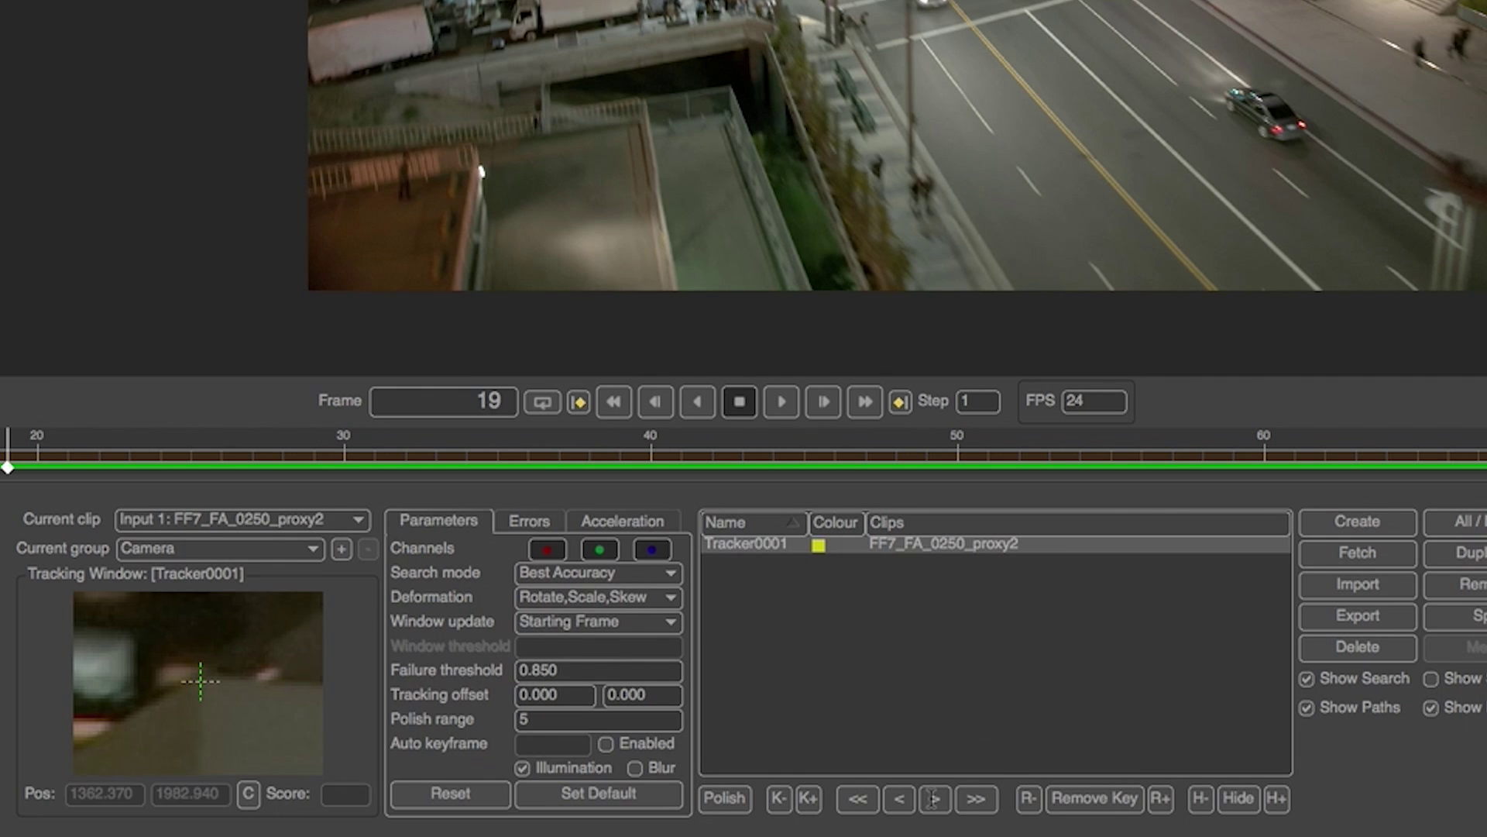
click(933, 799)
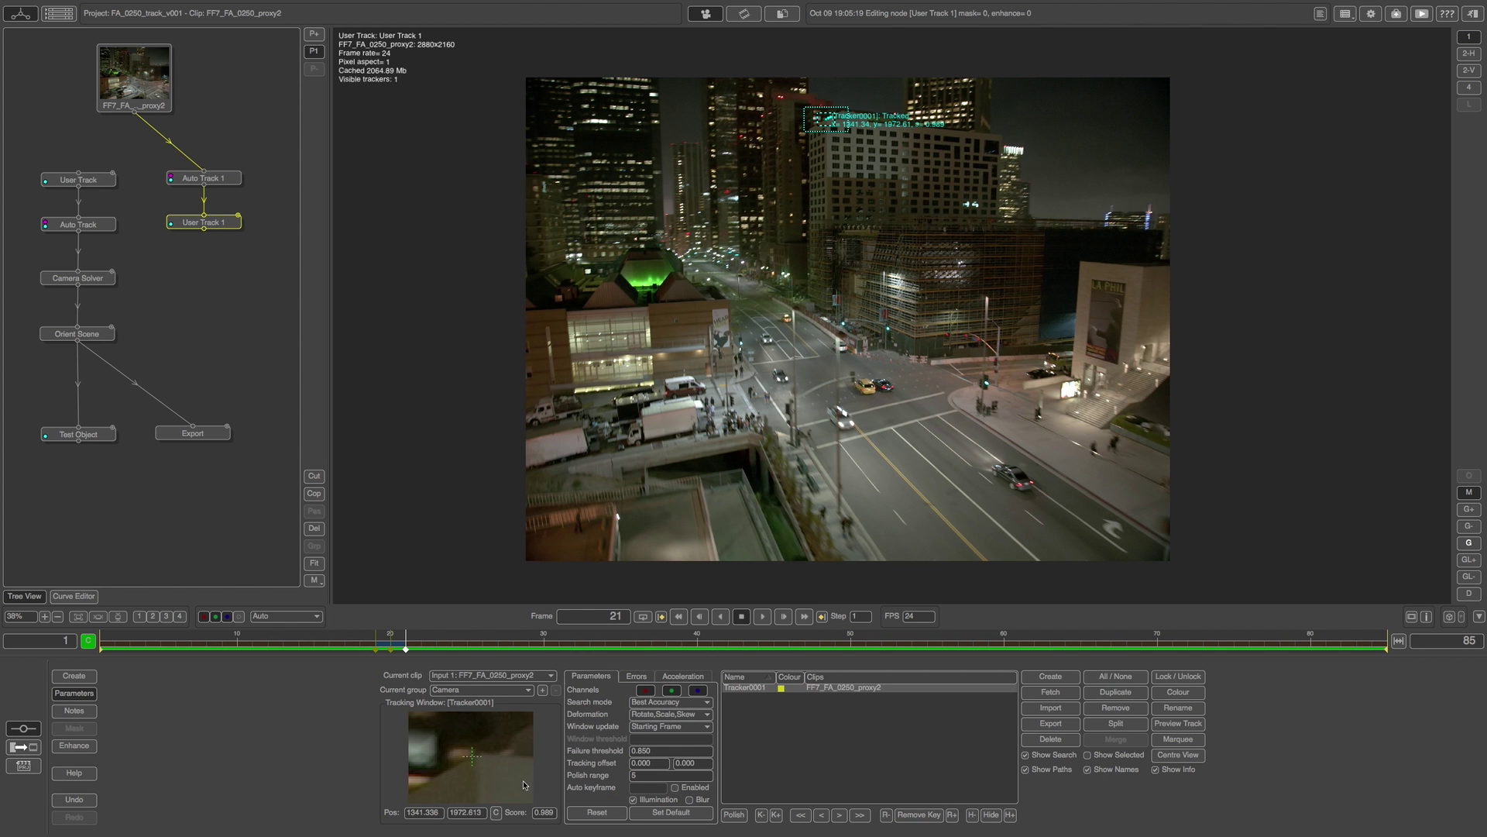
mouse_move(410, 653)
mouse_down()
mouse_move(385, 650)
mouse_move(421, 650)
mouse_move(394, 653)
mouse_move(406, 649)
mouse_up()
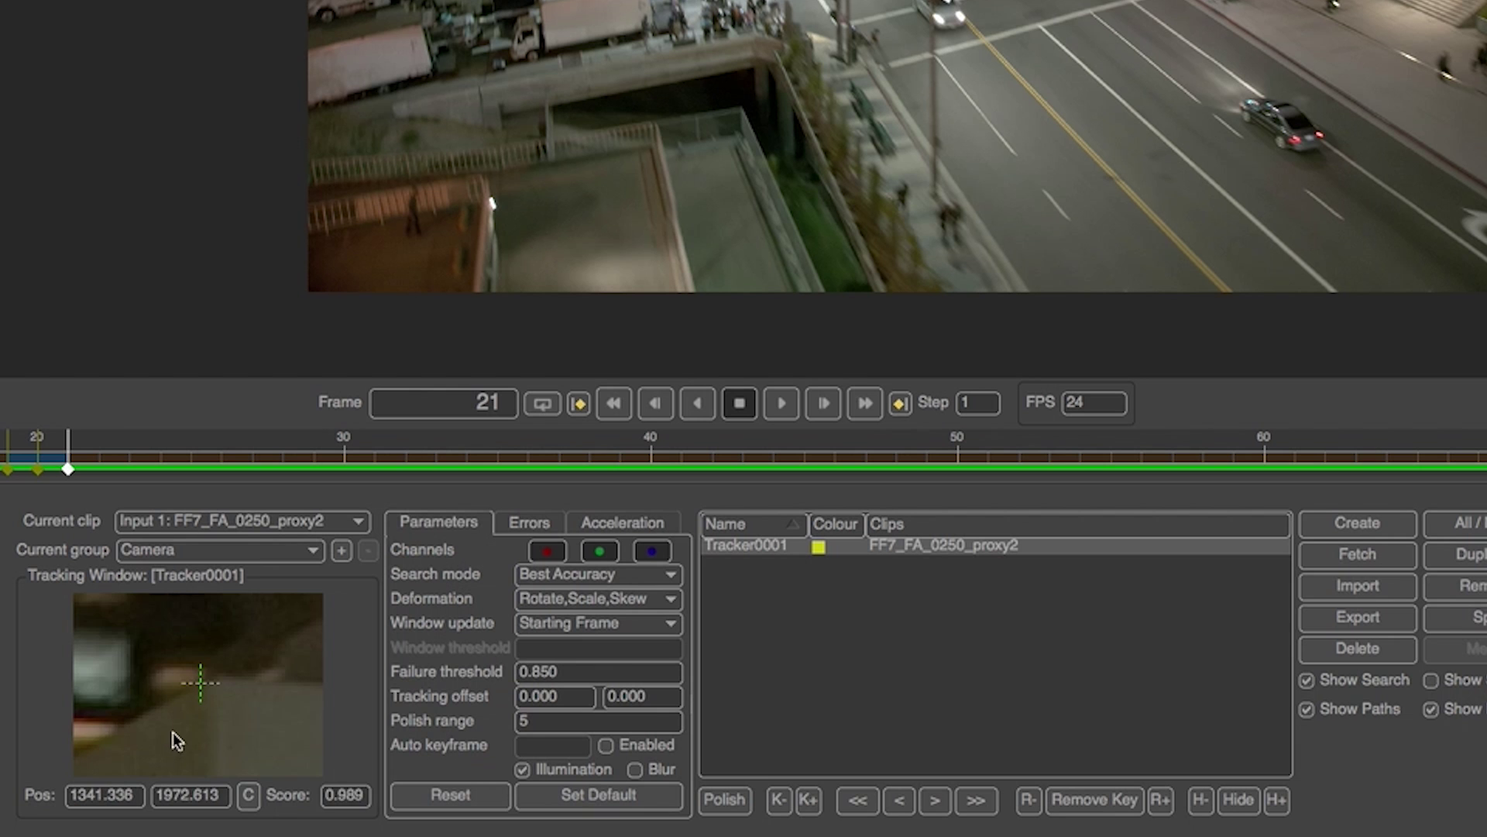
- Move the tracker to the corner of the dark window at frame 21 and track it backward to frame 1
drag(458, 781, 444, 720)
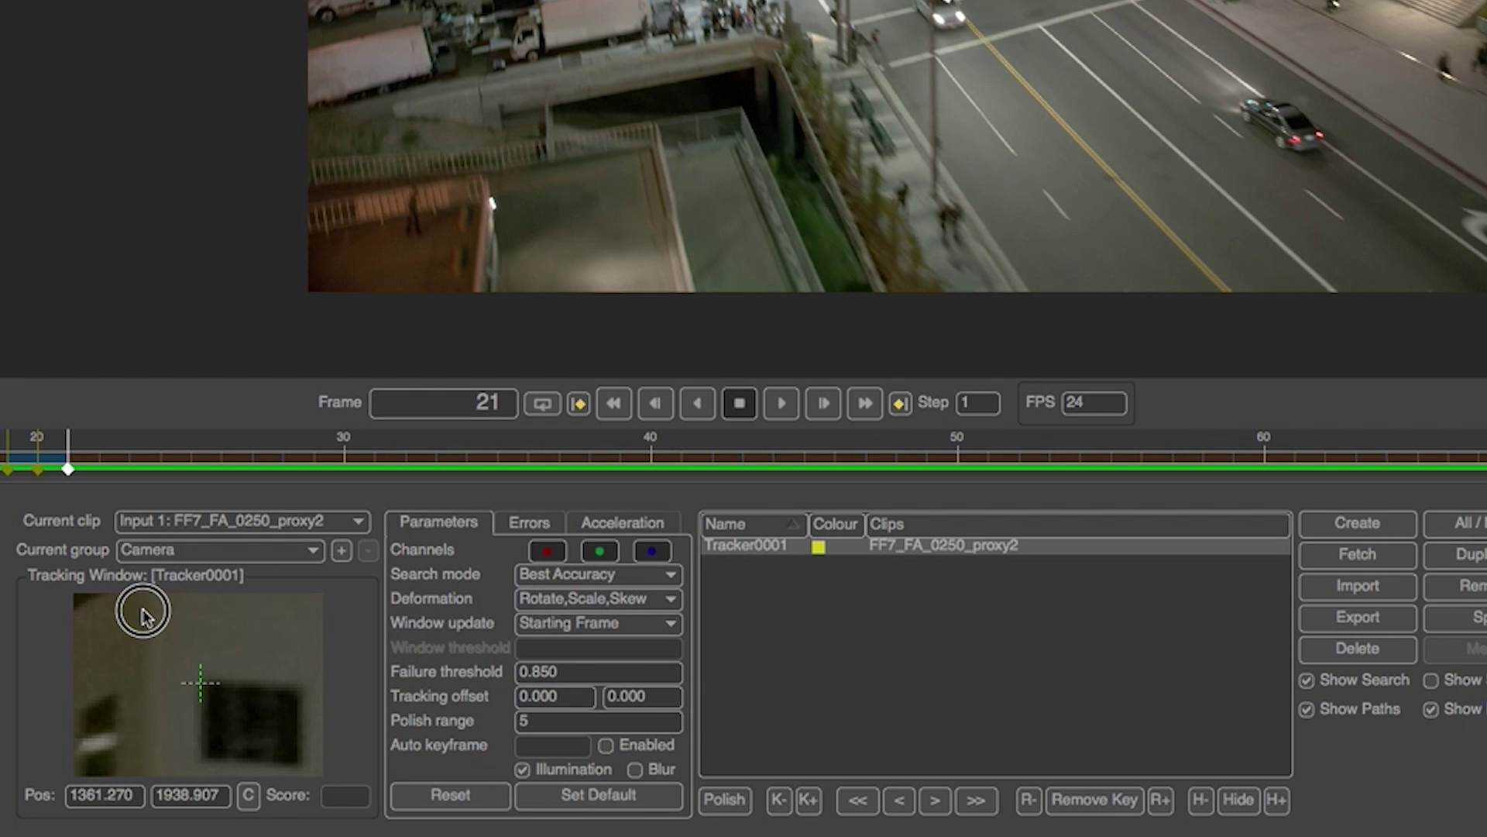
click(899, 805)
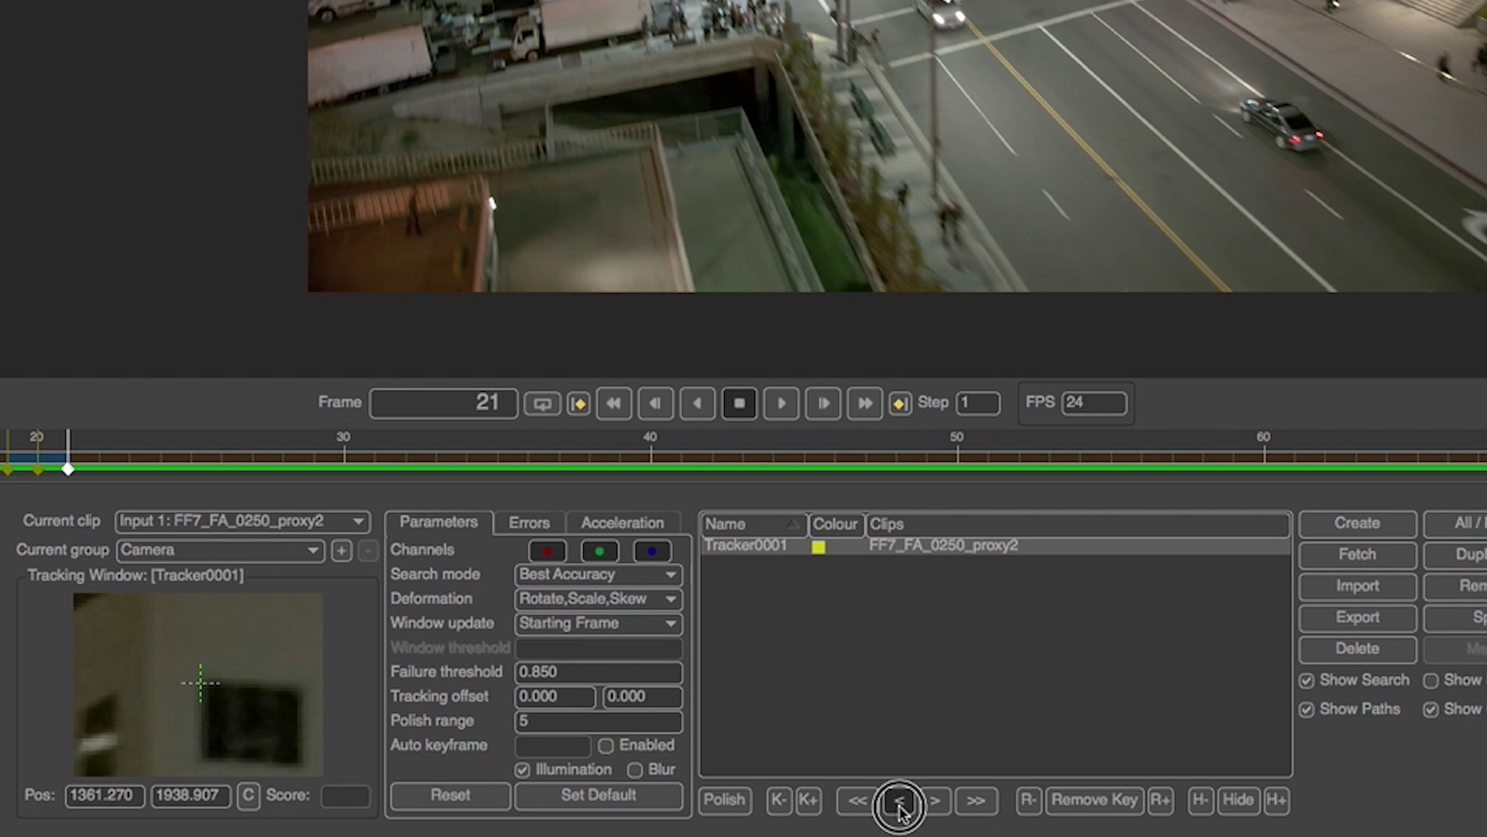
click(900, 805)
click(857, 800)
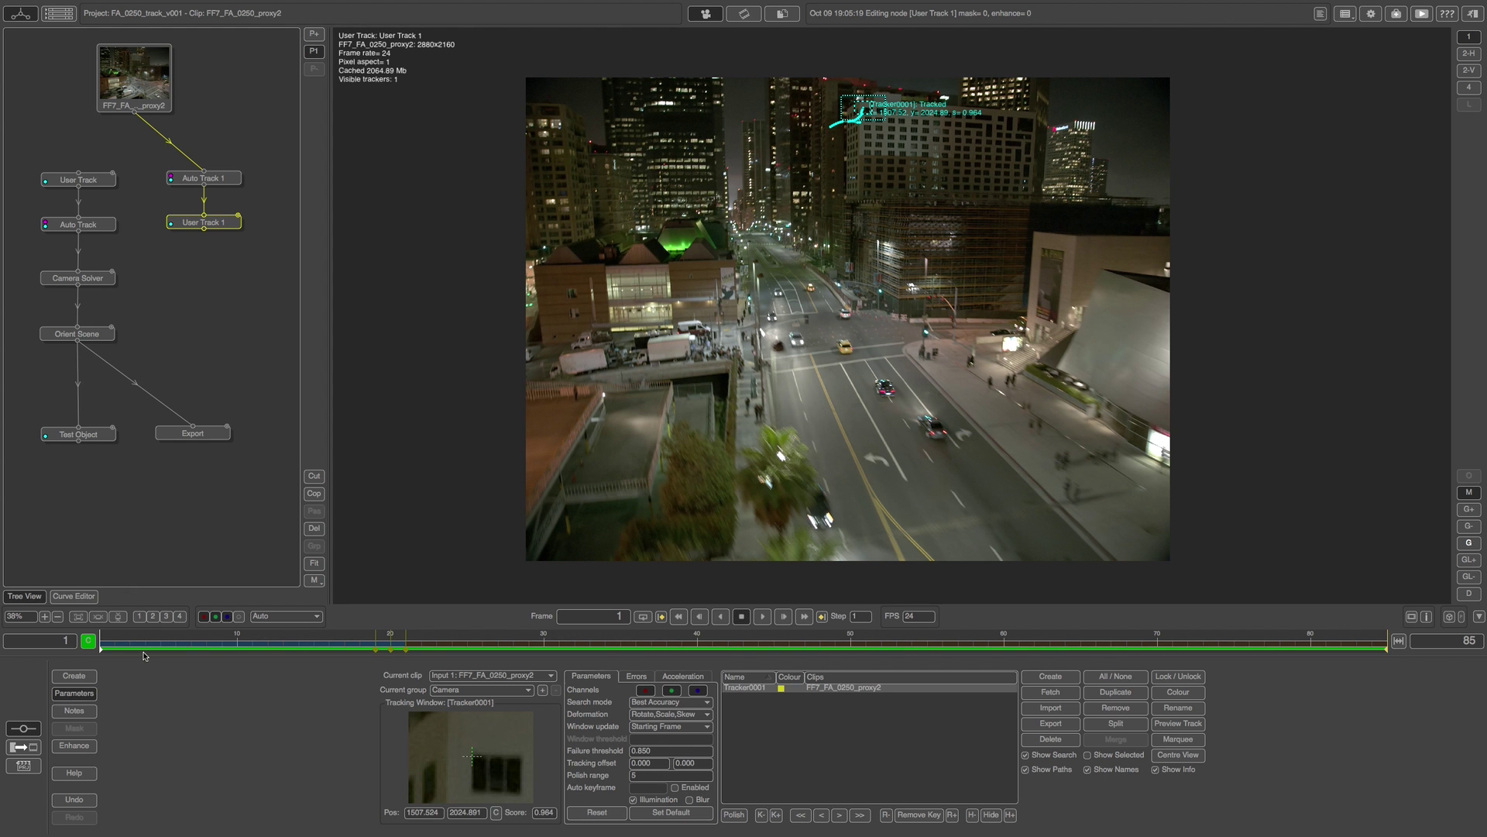
drag(101, 651, 255, 657)
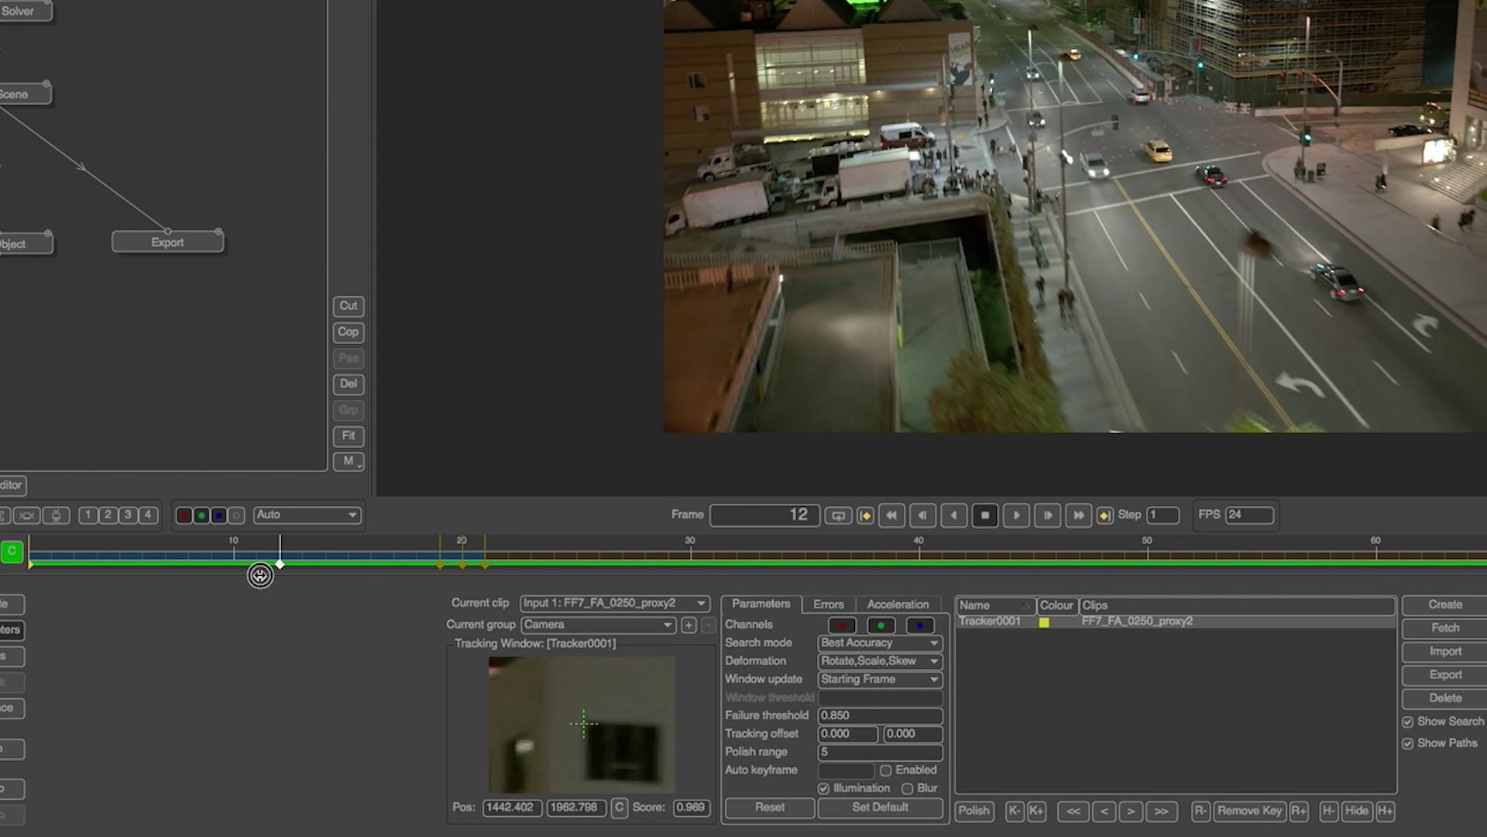
- Retrack the first tracker backward from frame 15 to frame 1, and track it forward from frame 21 to frame 85
drag(261, 575, 348, 571)
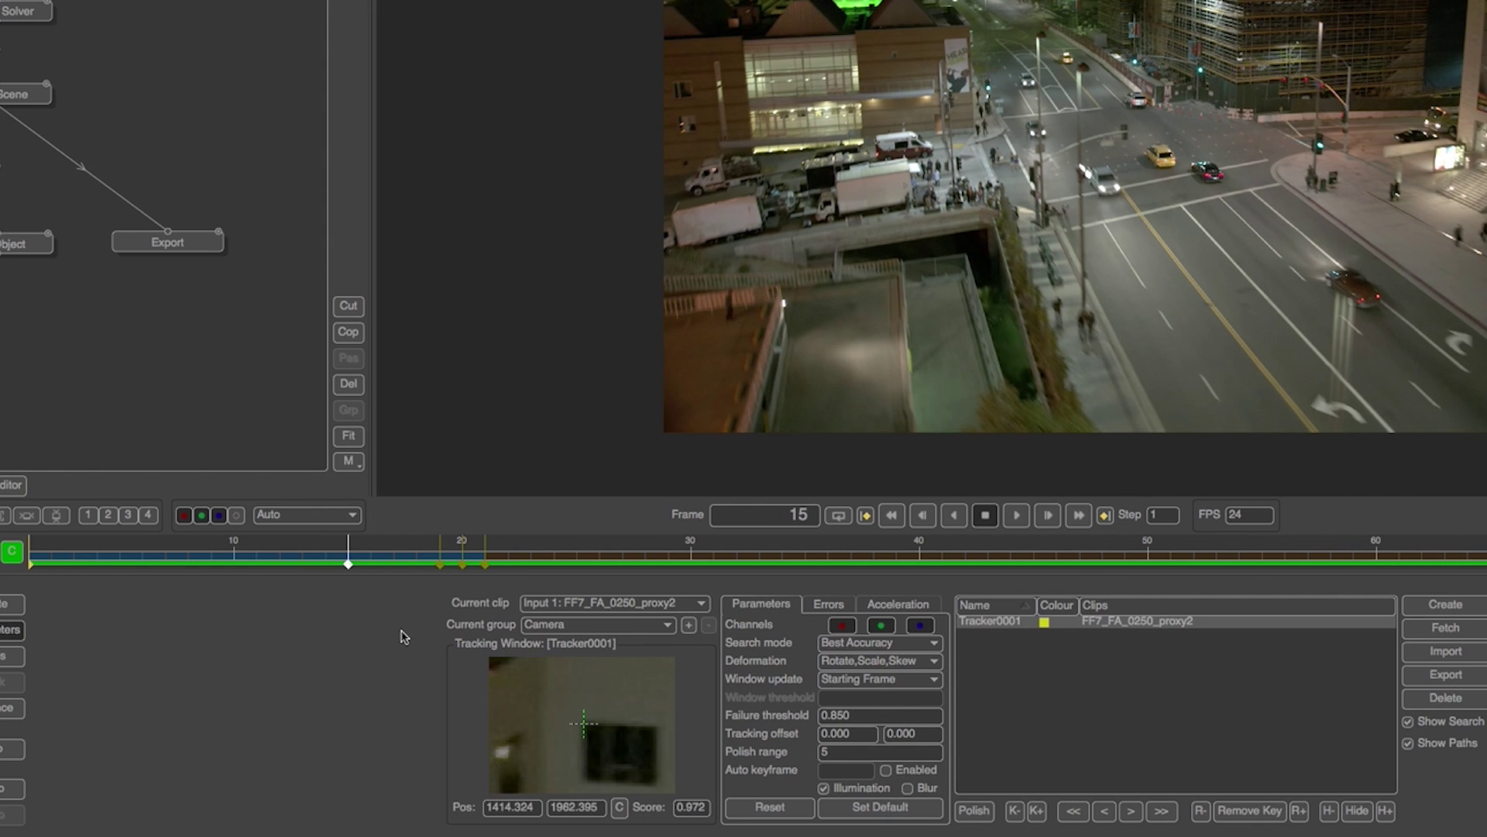
click(1106, 811)
click(1106, 811)
click(1074, 811)
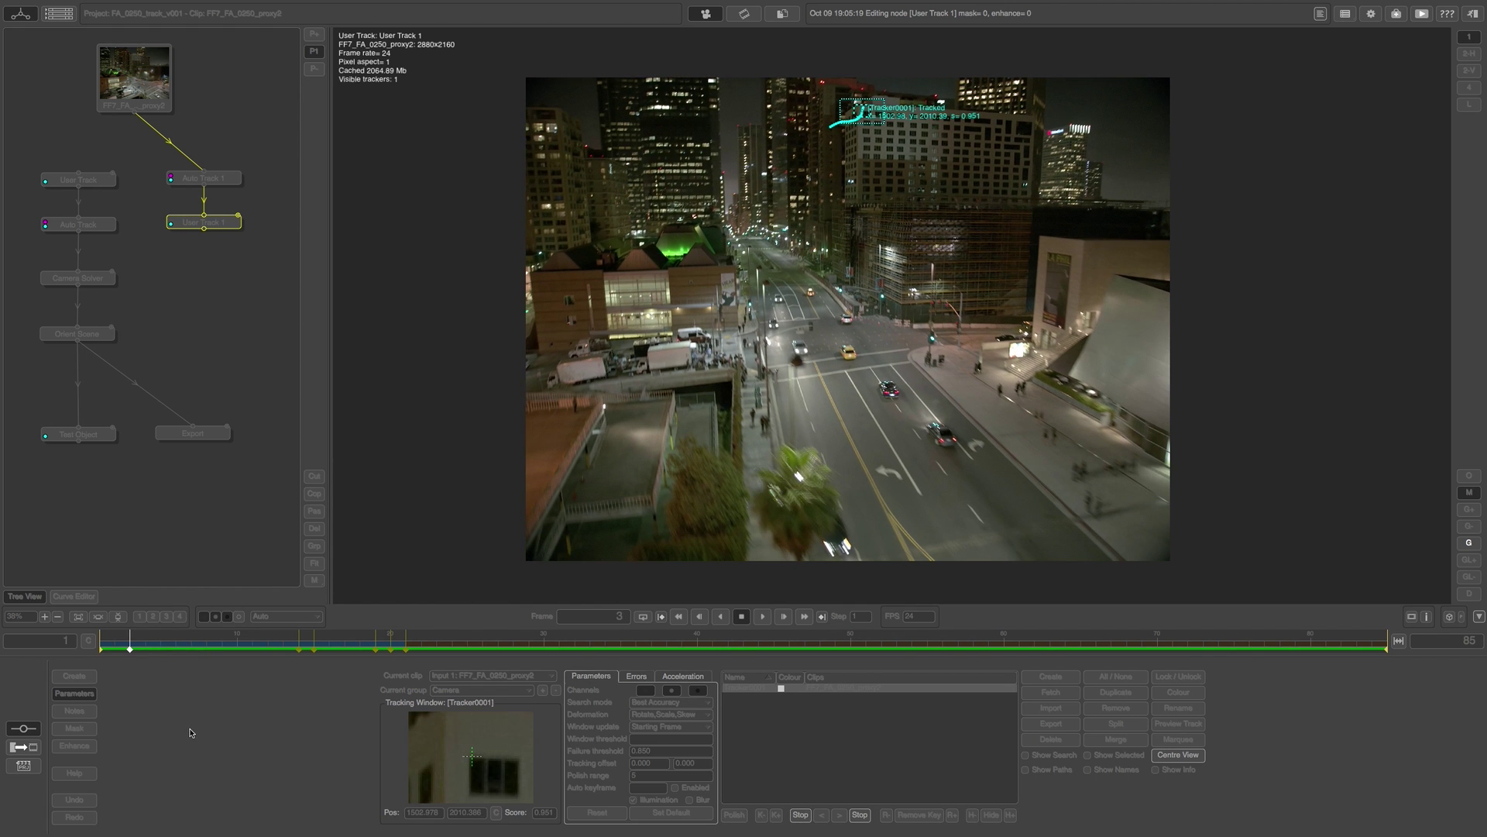
drag(106, 649, 406, 648)
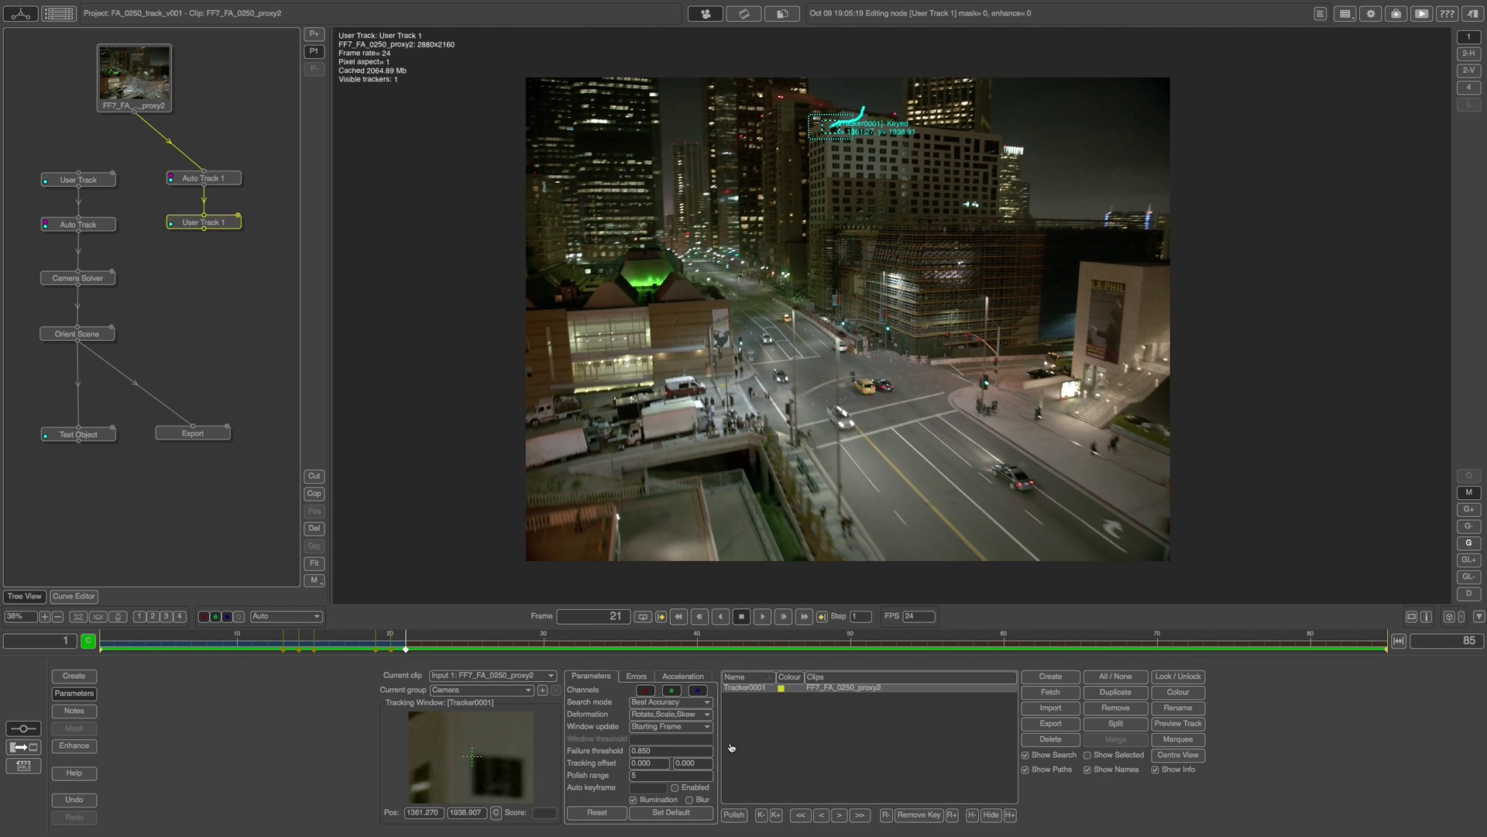
click(859, 816)
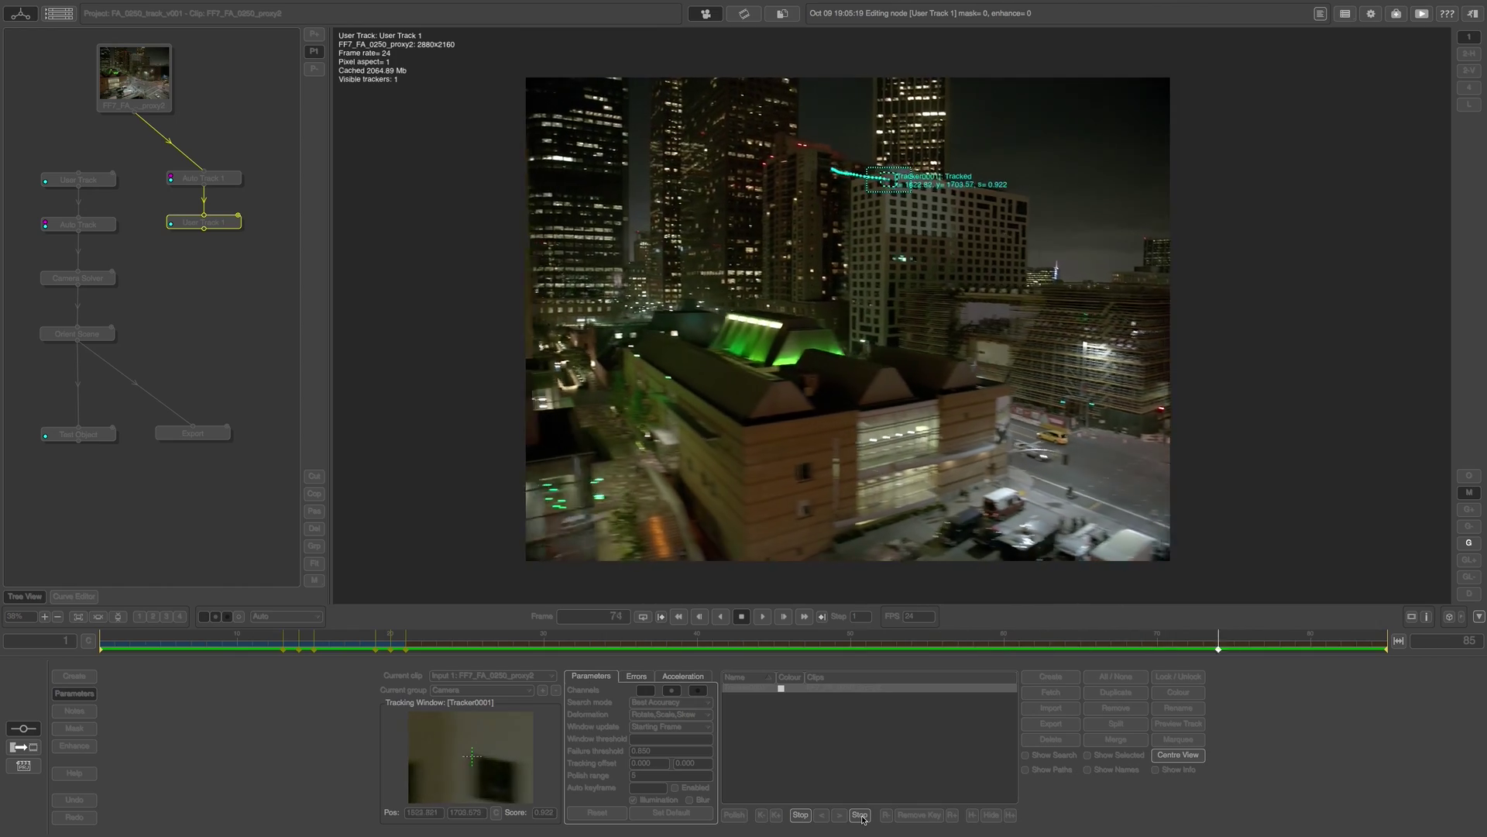
- At frame 26, add a second tracker on the roof corner of the brown building beside the street and track it backward to frame 1
drag(1368, 650, 922, 712)
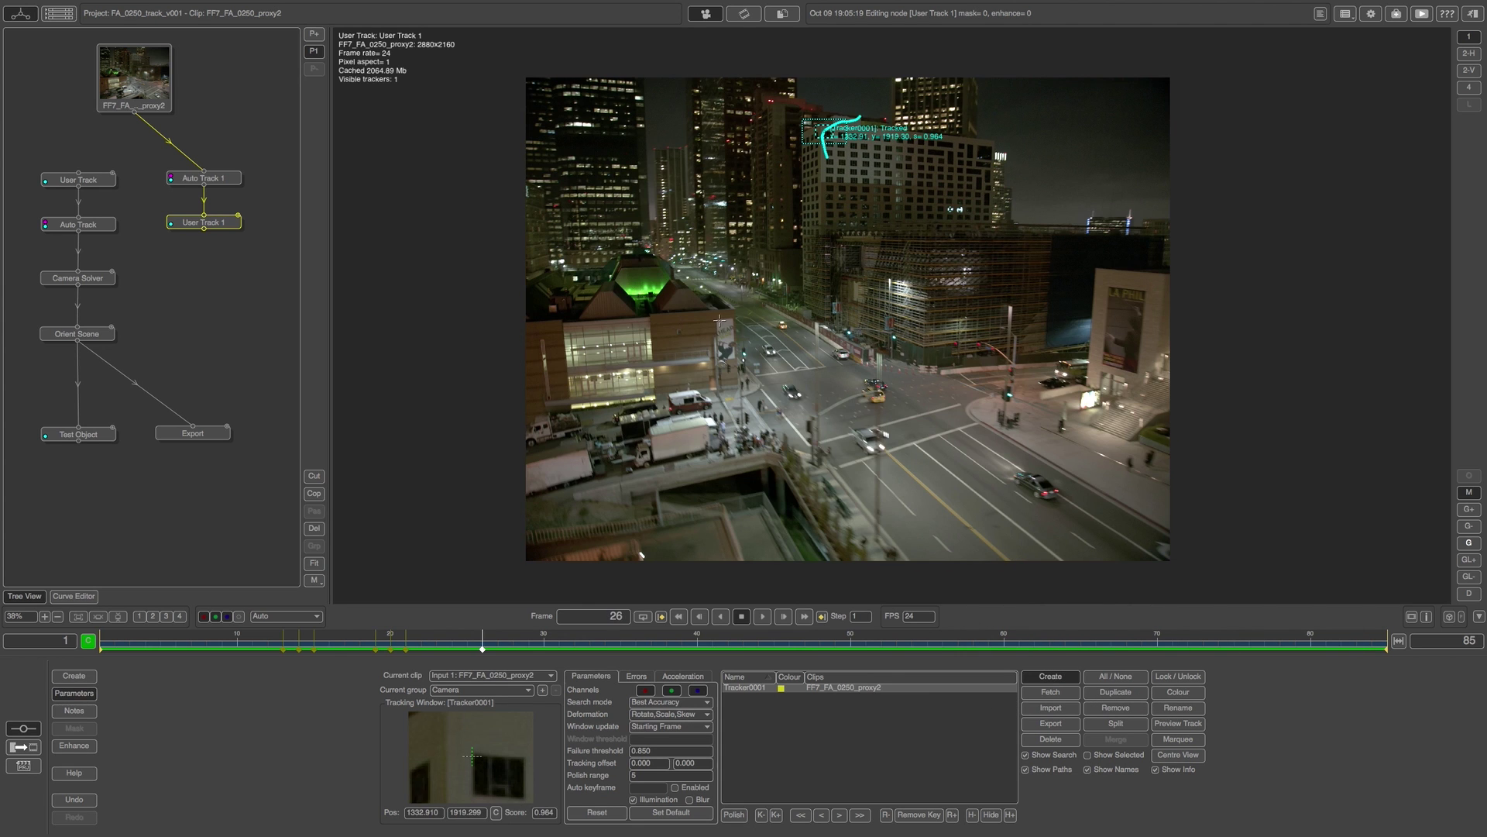
click(718, 319)
drag(490, 774, 492, 779)
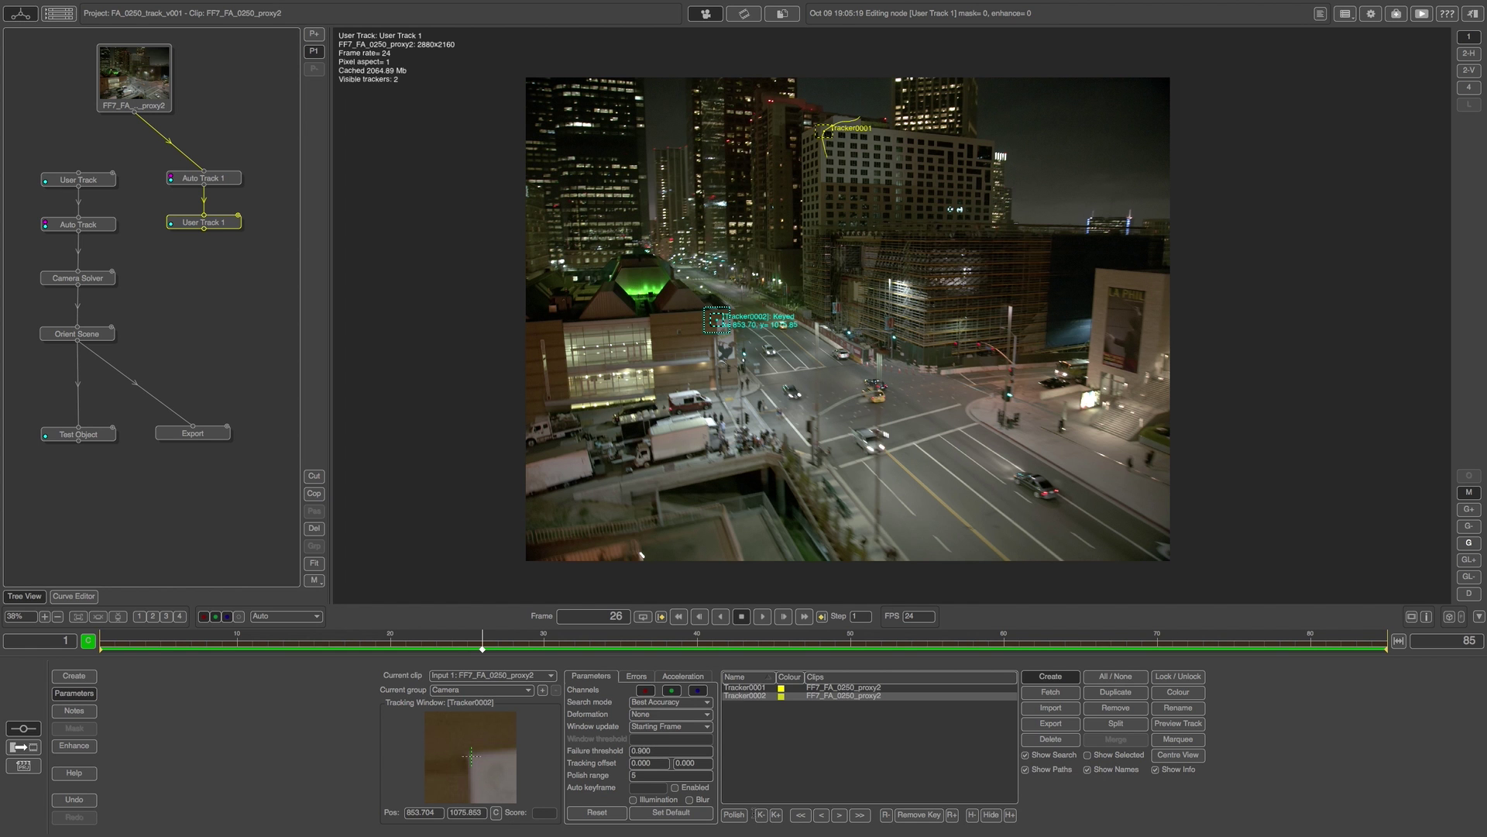
click(820, 815)
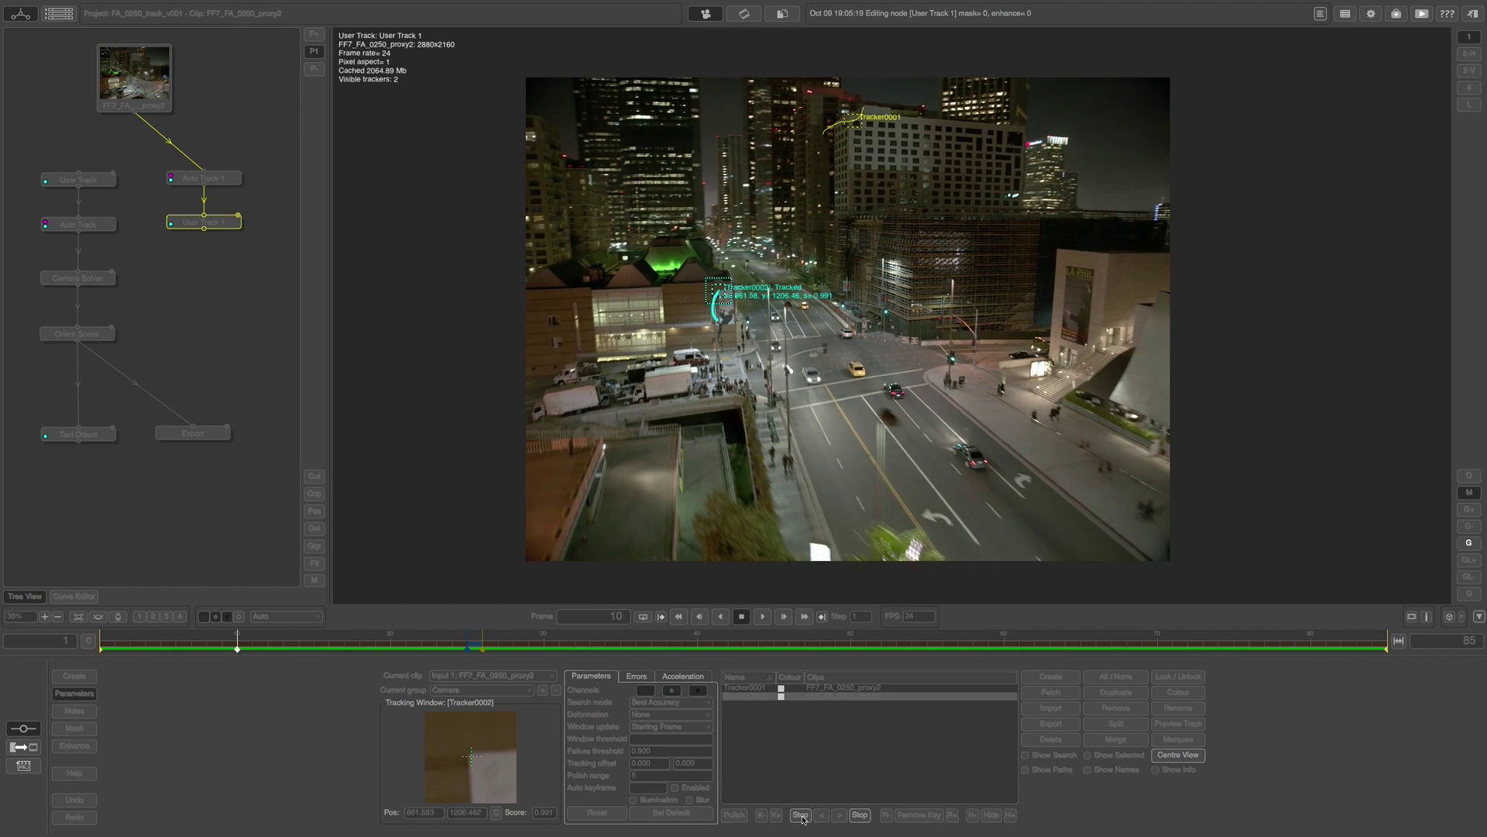
click(800, 815)
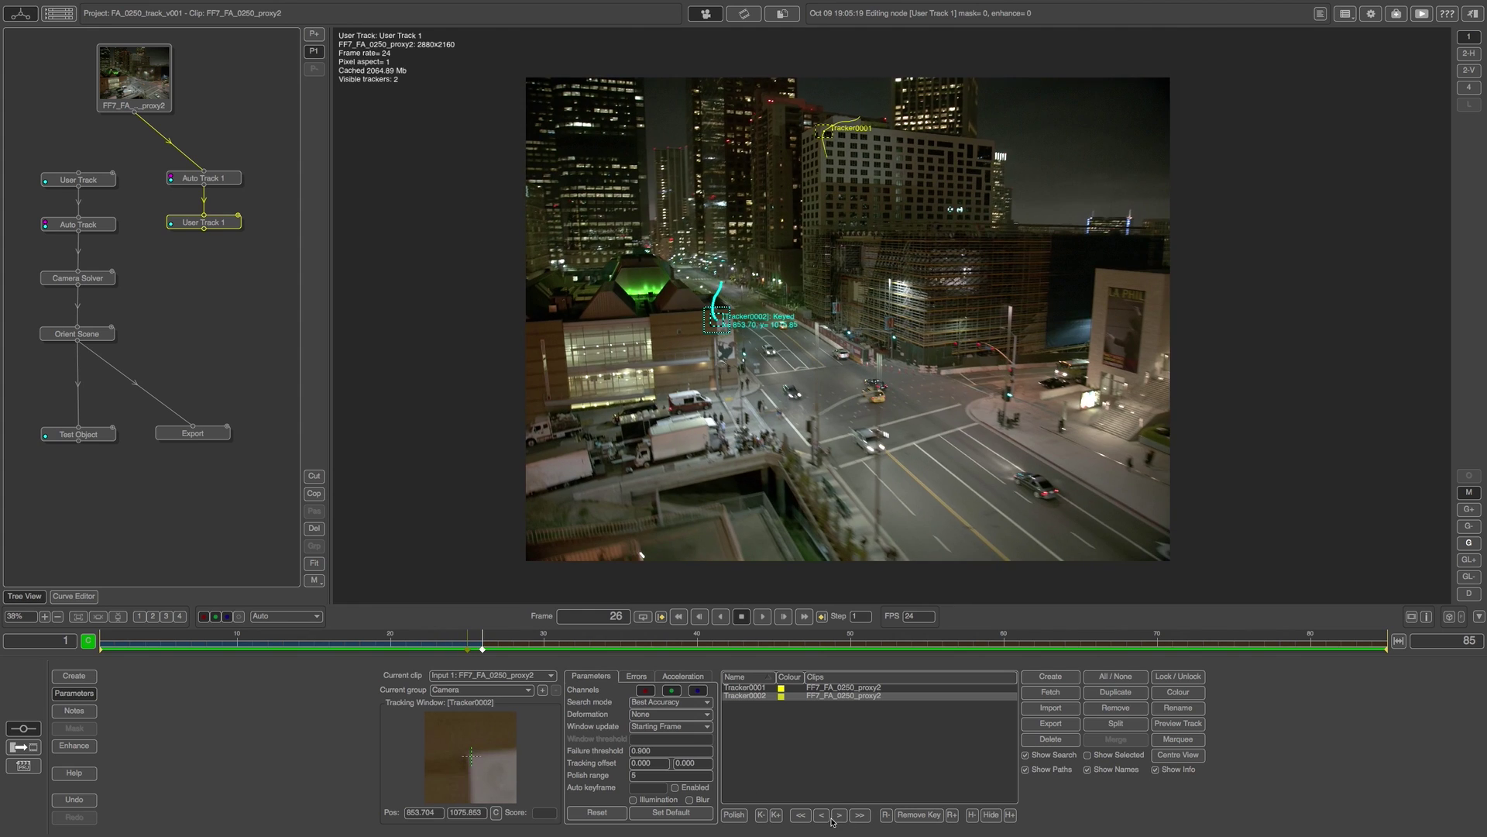
- Track the brown building's roof corner forward from frame 26 to frame 85
click(859, 816)
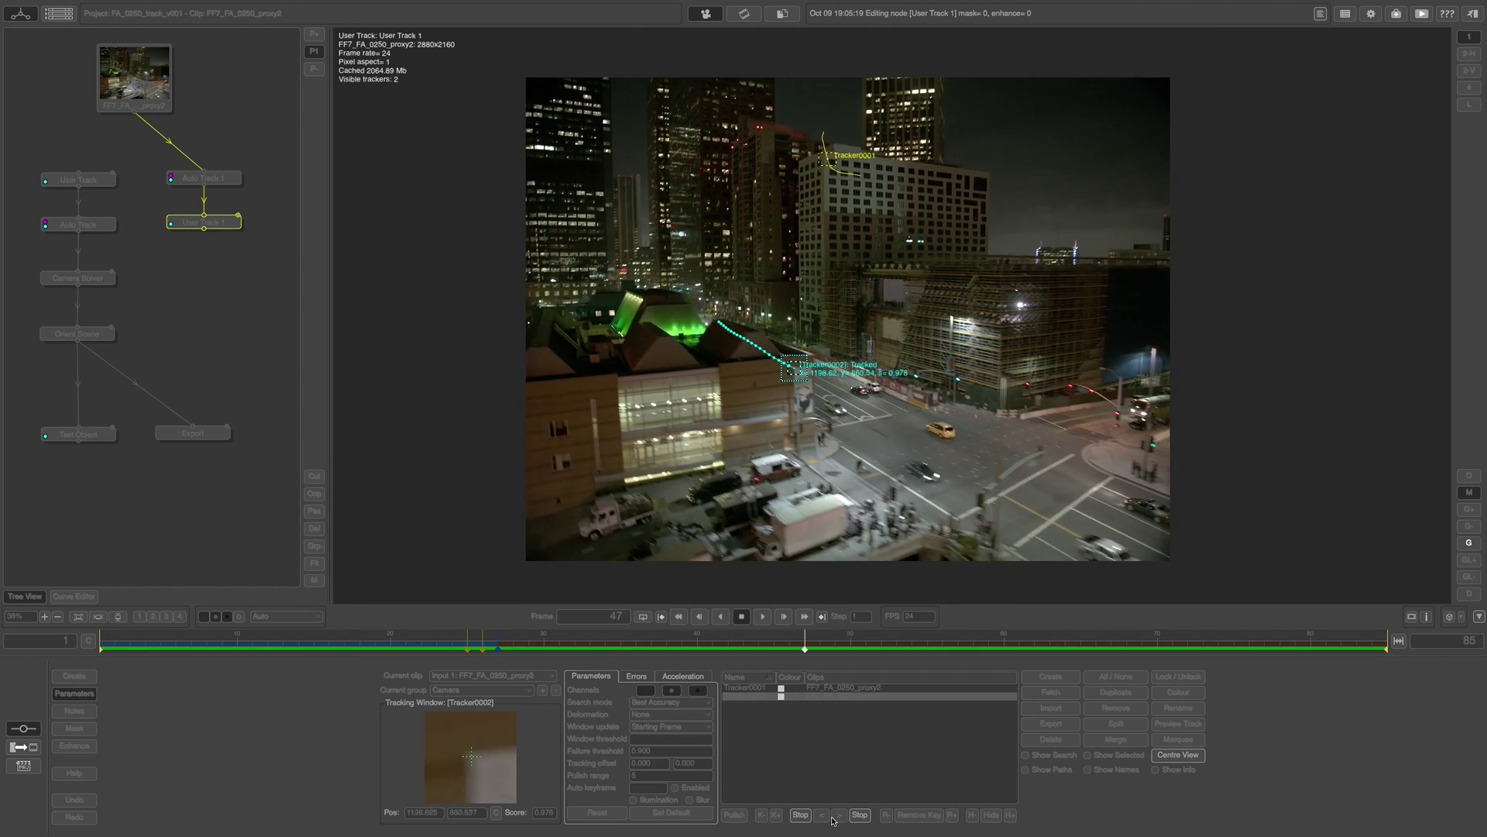
click(857, 818)
click(858, 817)
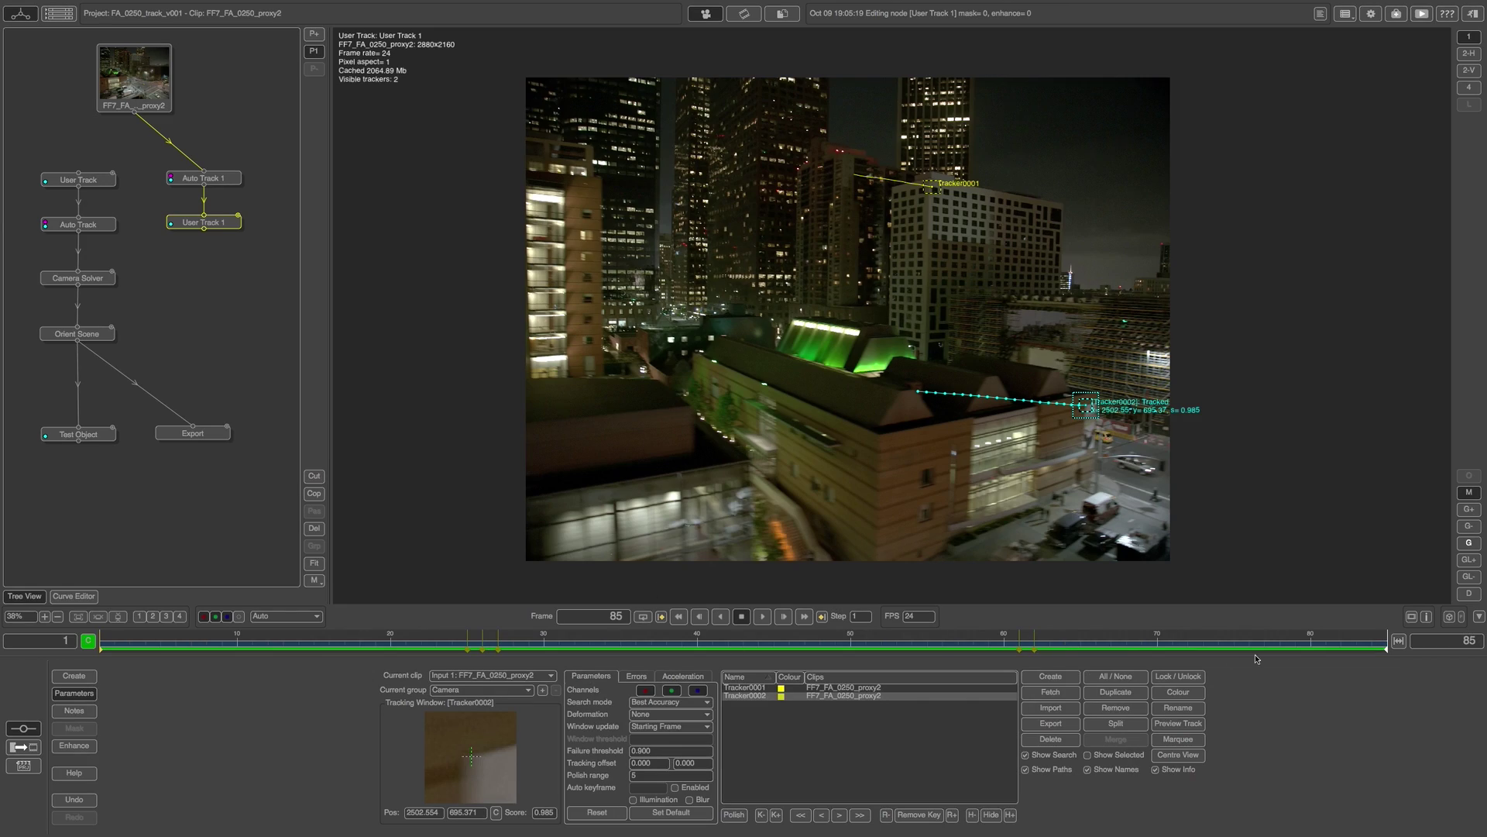
- At frame 17, add a third tracker and fine-tune it onto the red tip of the lit bars atop the distant tower
drag(1379, 647, 353, 674)
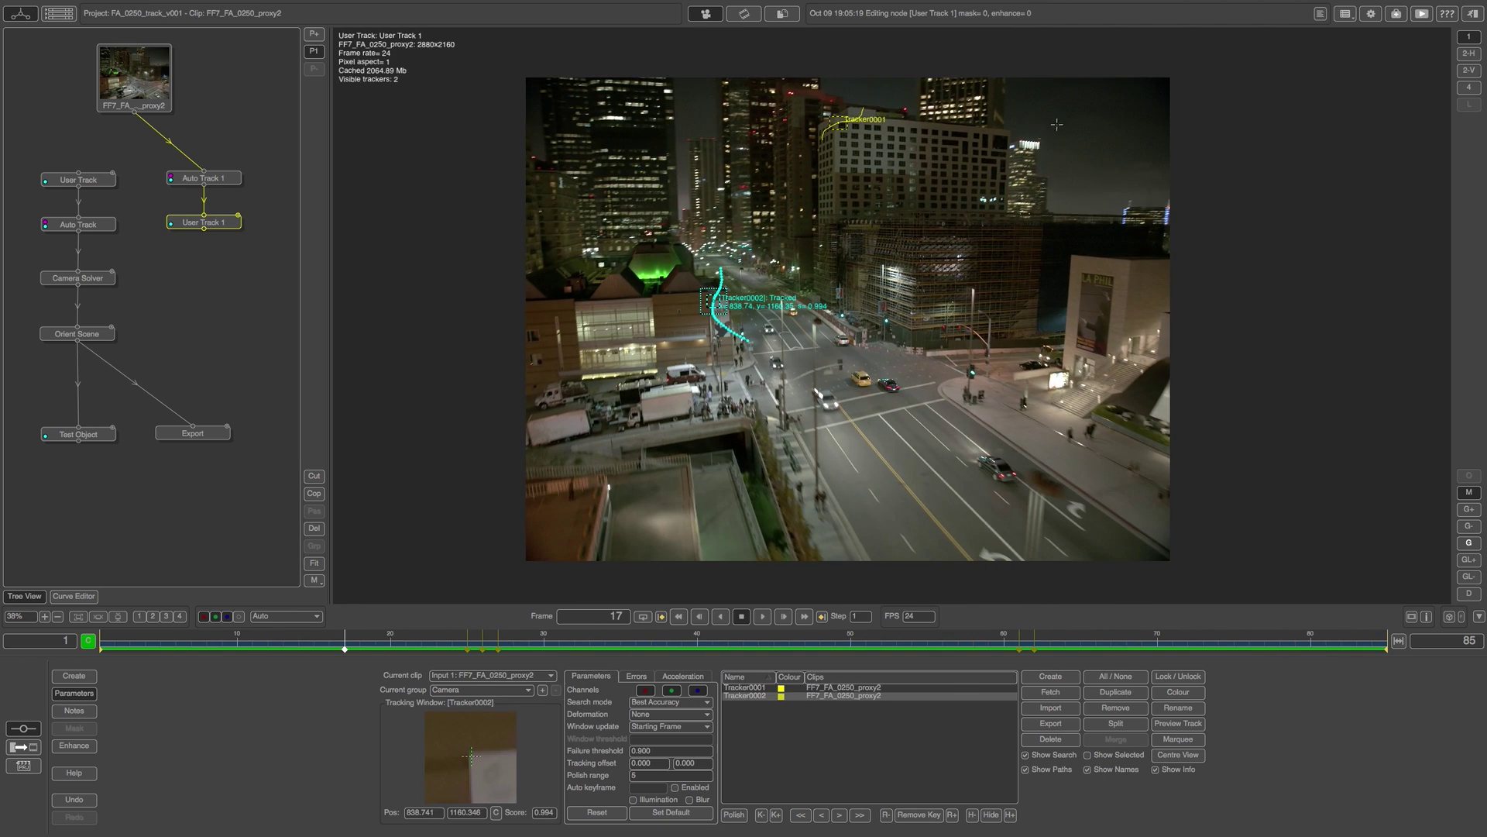
click(1056, 684)
click(1031, 144)
drag(478, 776, 468, 786)
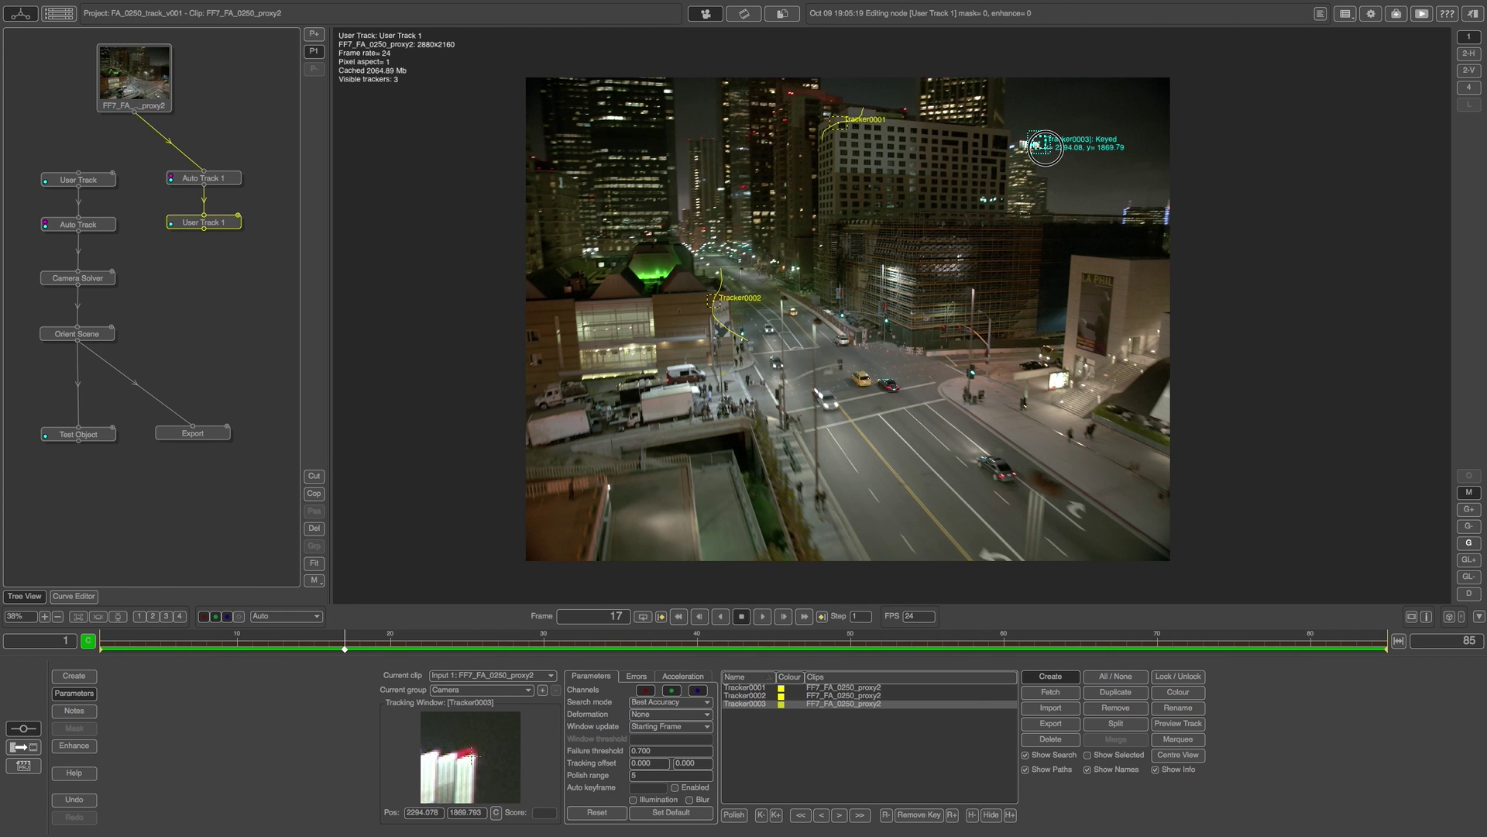
drag(471, 787, 470, 791)
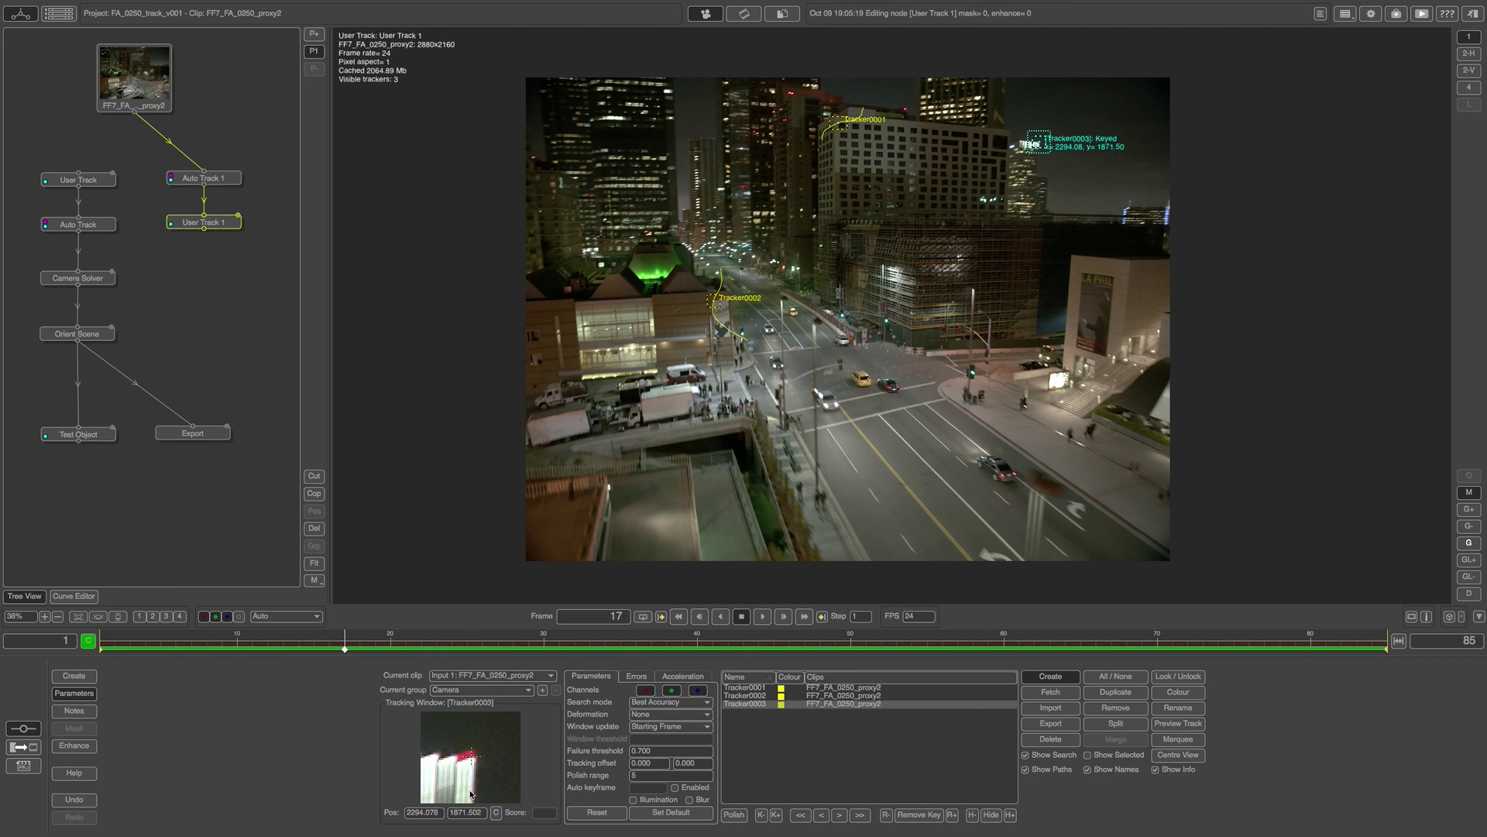
- Track the third tracker backward from frame 17 to frame 1 and return to frame 17
click(822, 818)
click(809, 818)
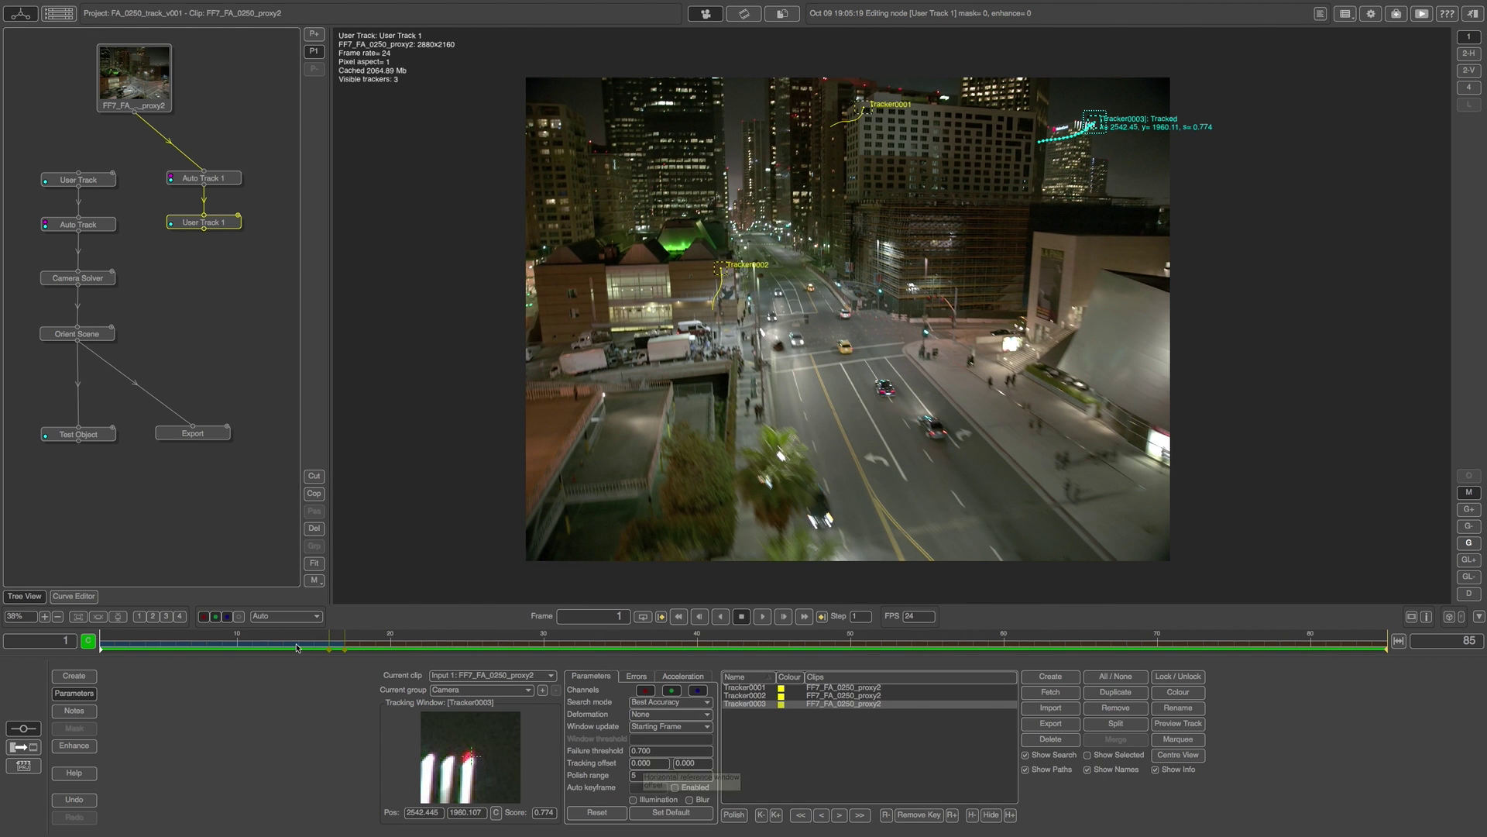
click(349, 647)
- Track the distant tower's lit tip forward from frame 17, advancing frame by frame from 30 to 32 and continuing past it
click(859, 816)
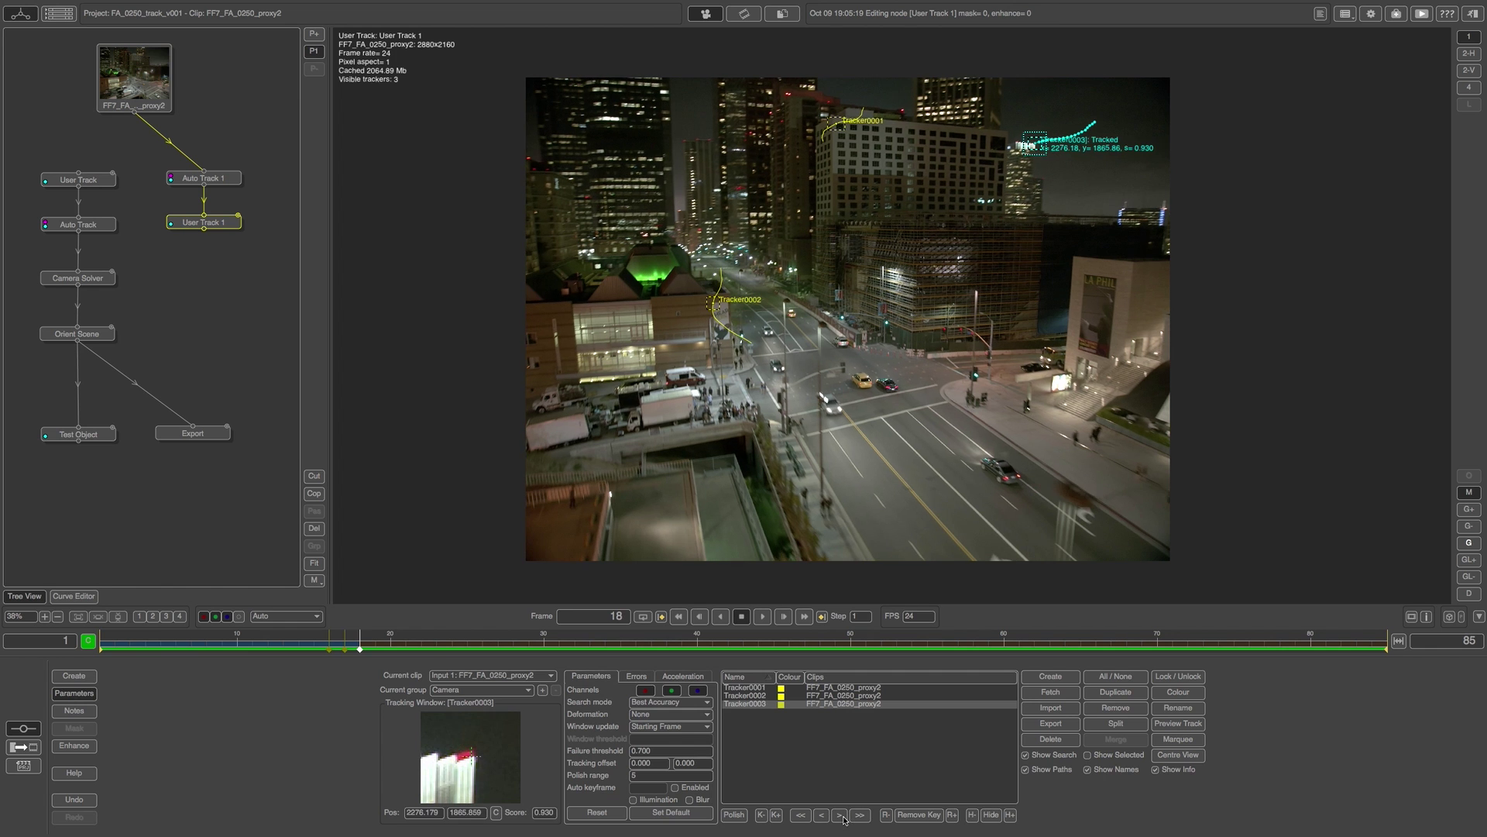
click(859, 816)
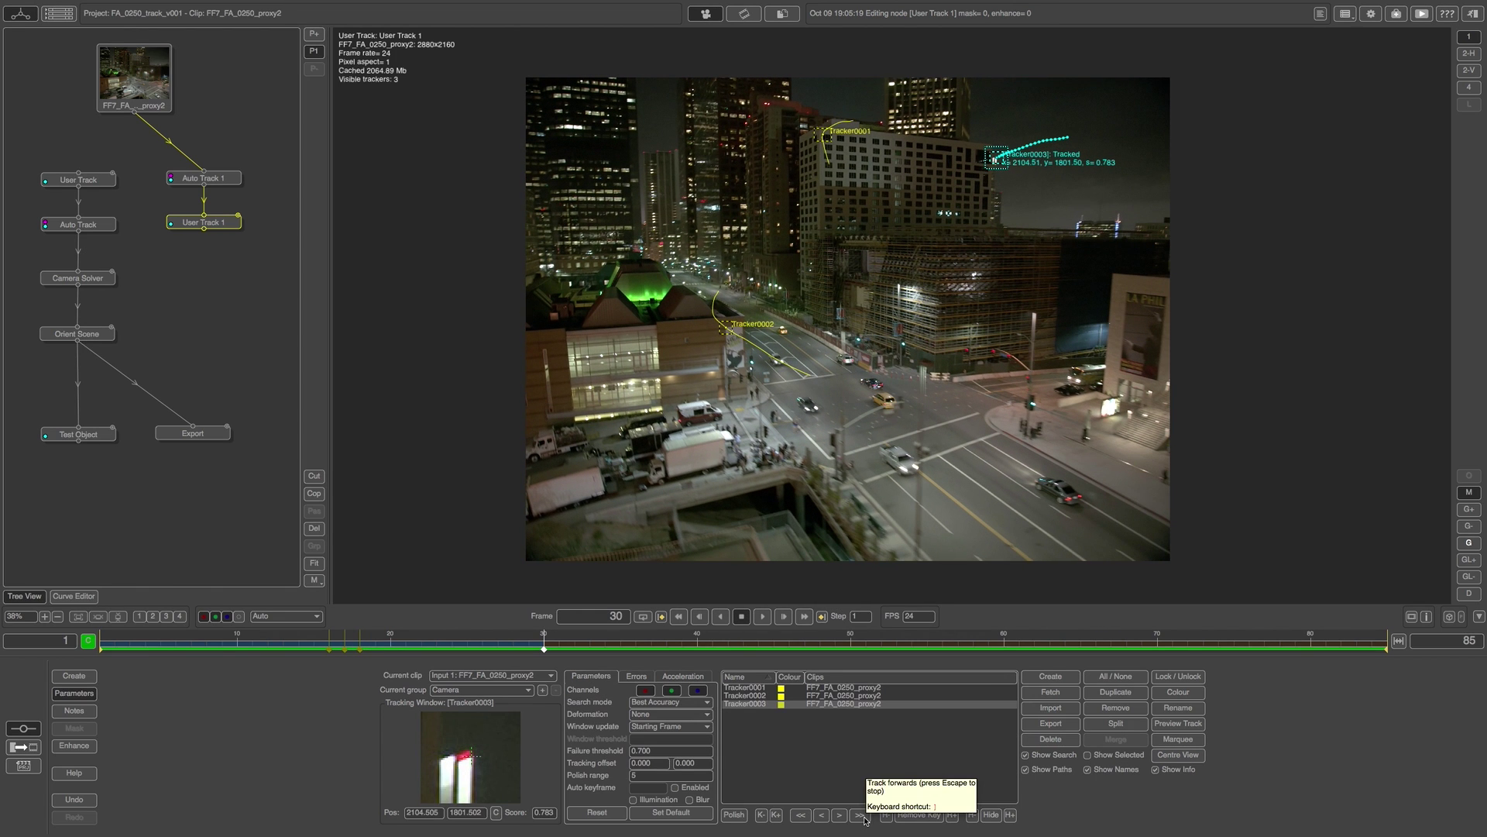
click(841, 816)
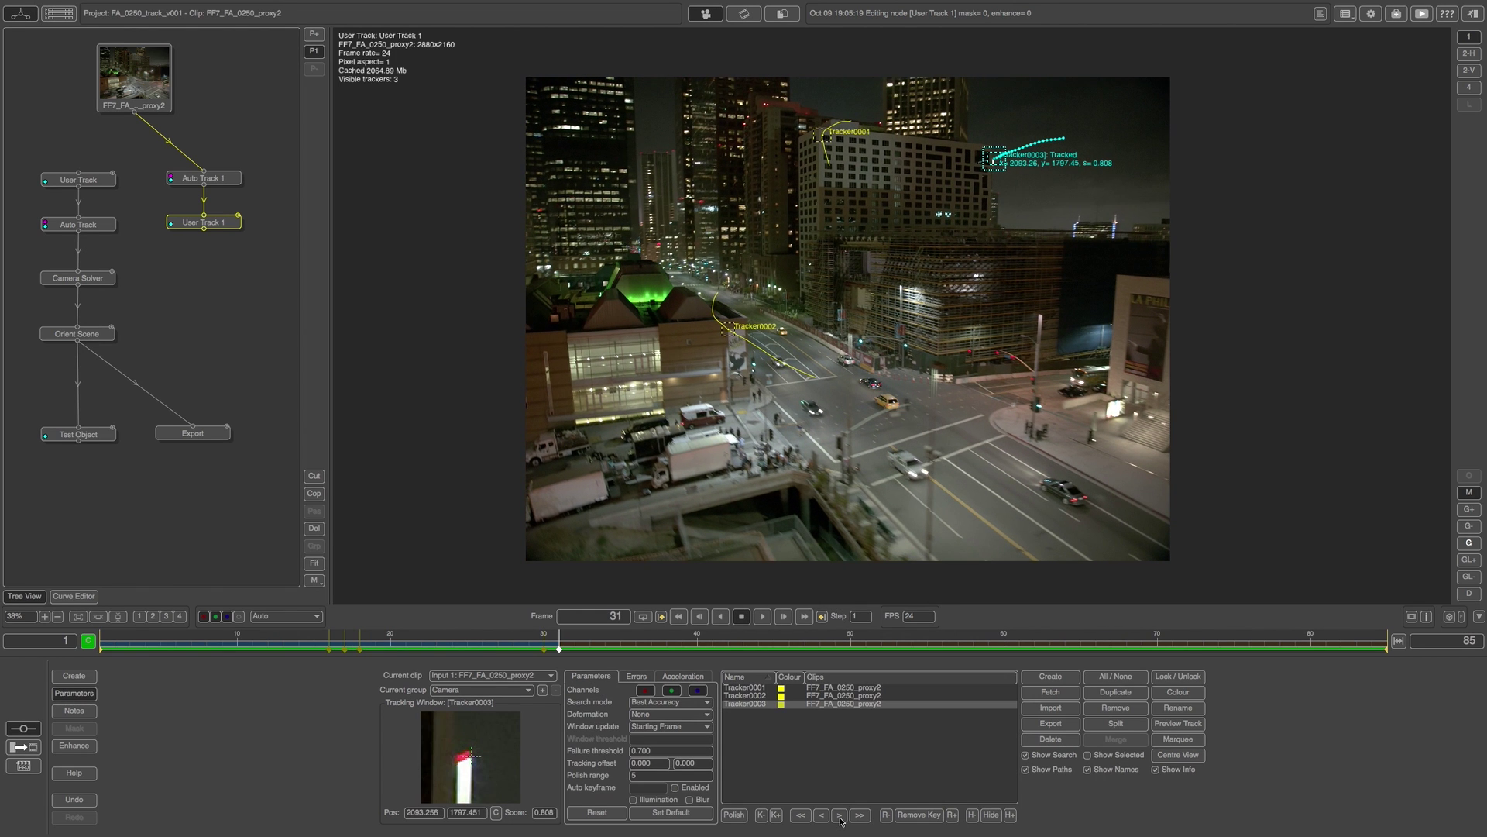
click(841, 816)
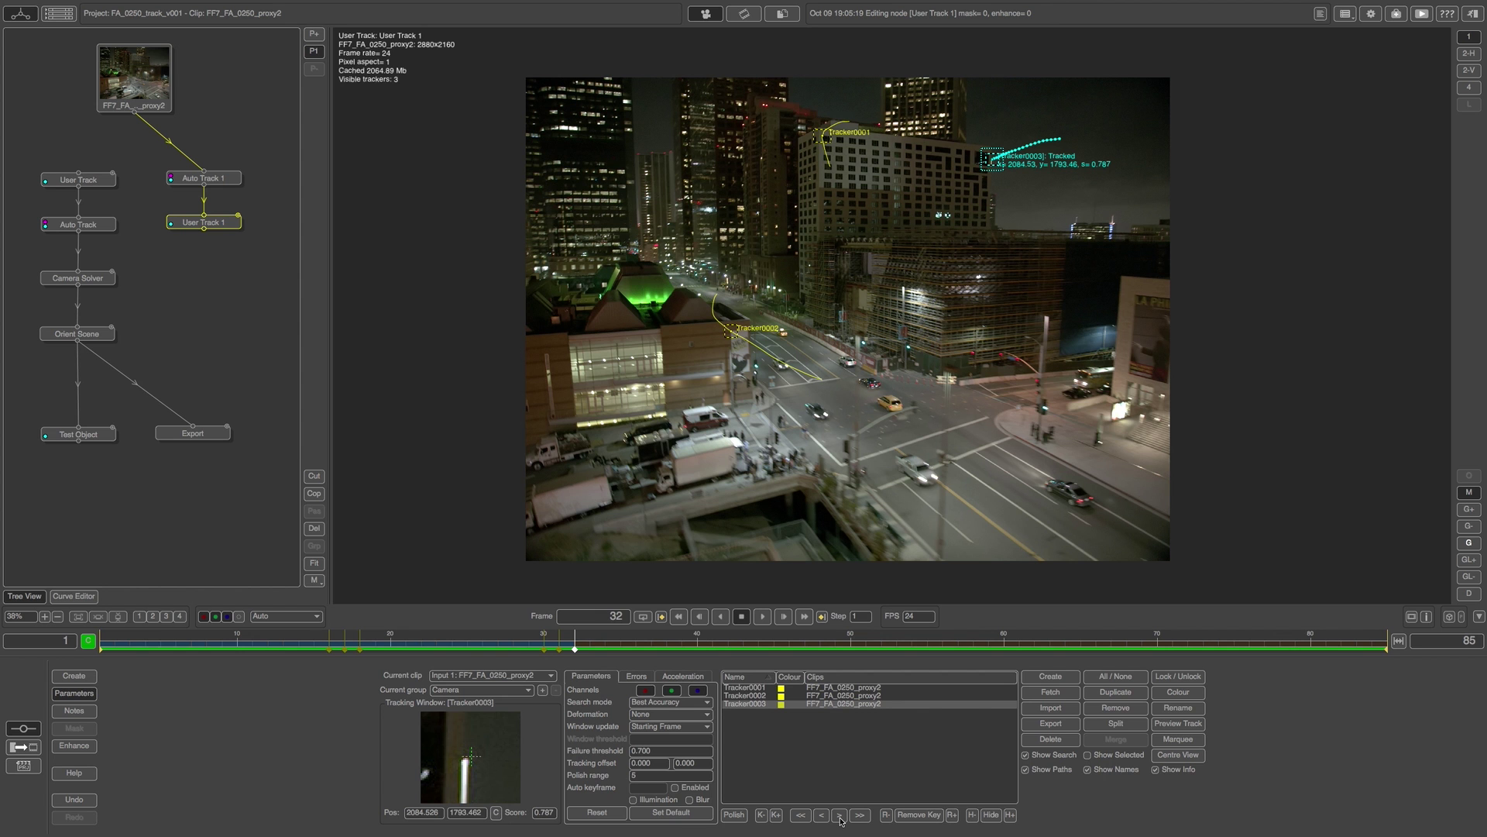
click(859, 816)
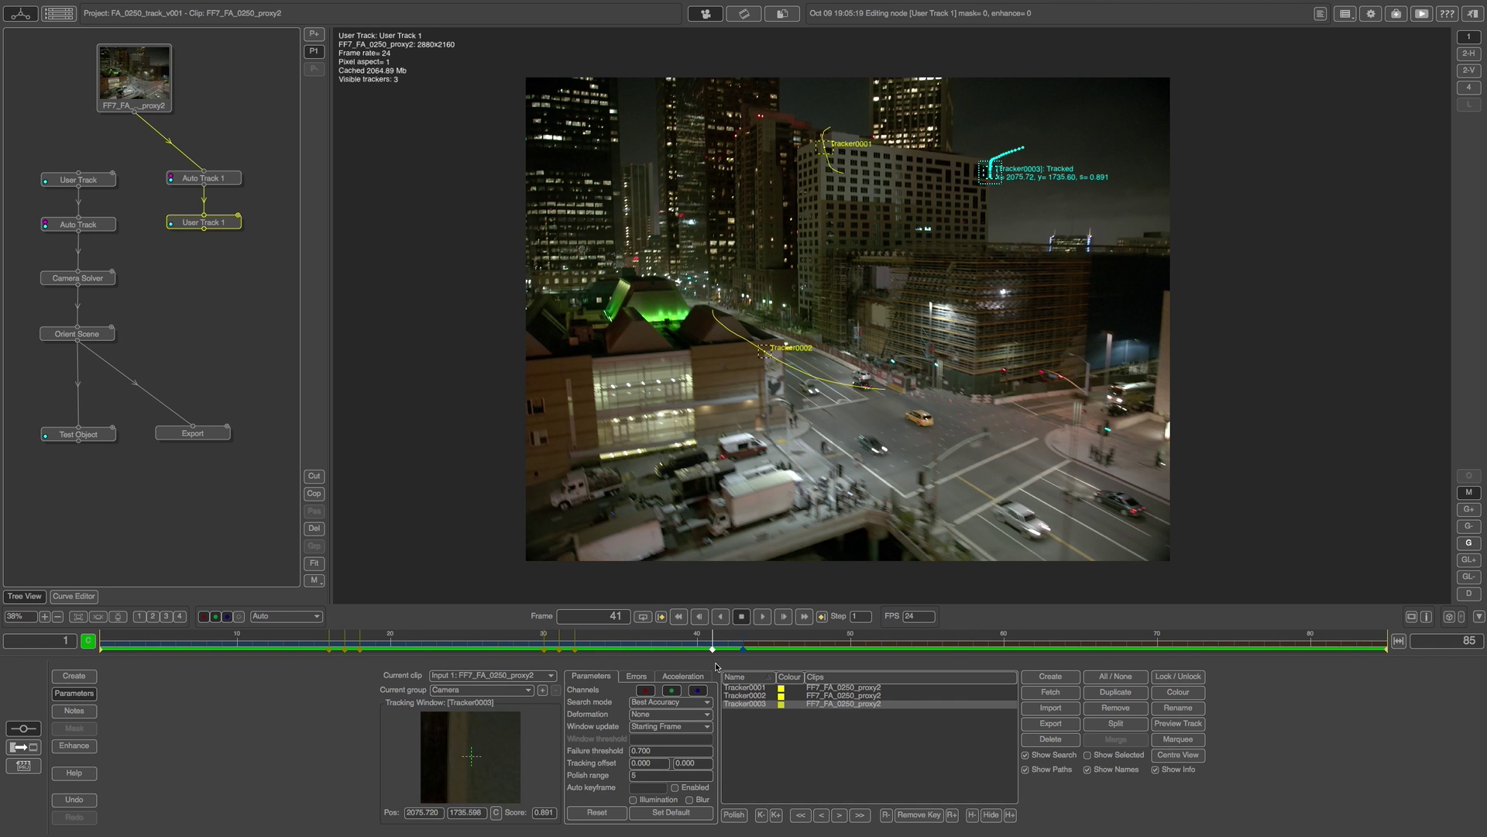
- Remove the third tracker's data after frame 31 and hide the tracker after frame 30
drag(716, 666, 560, 655)
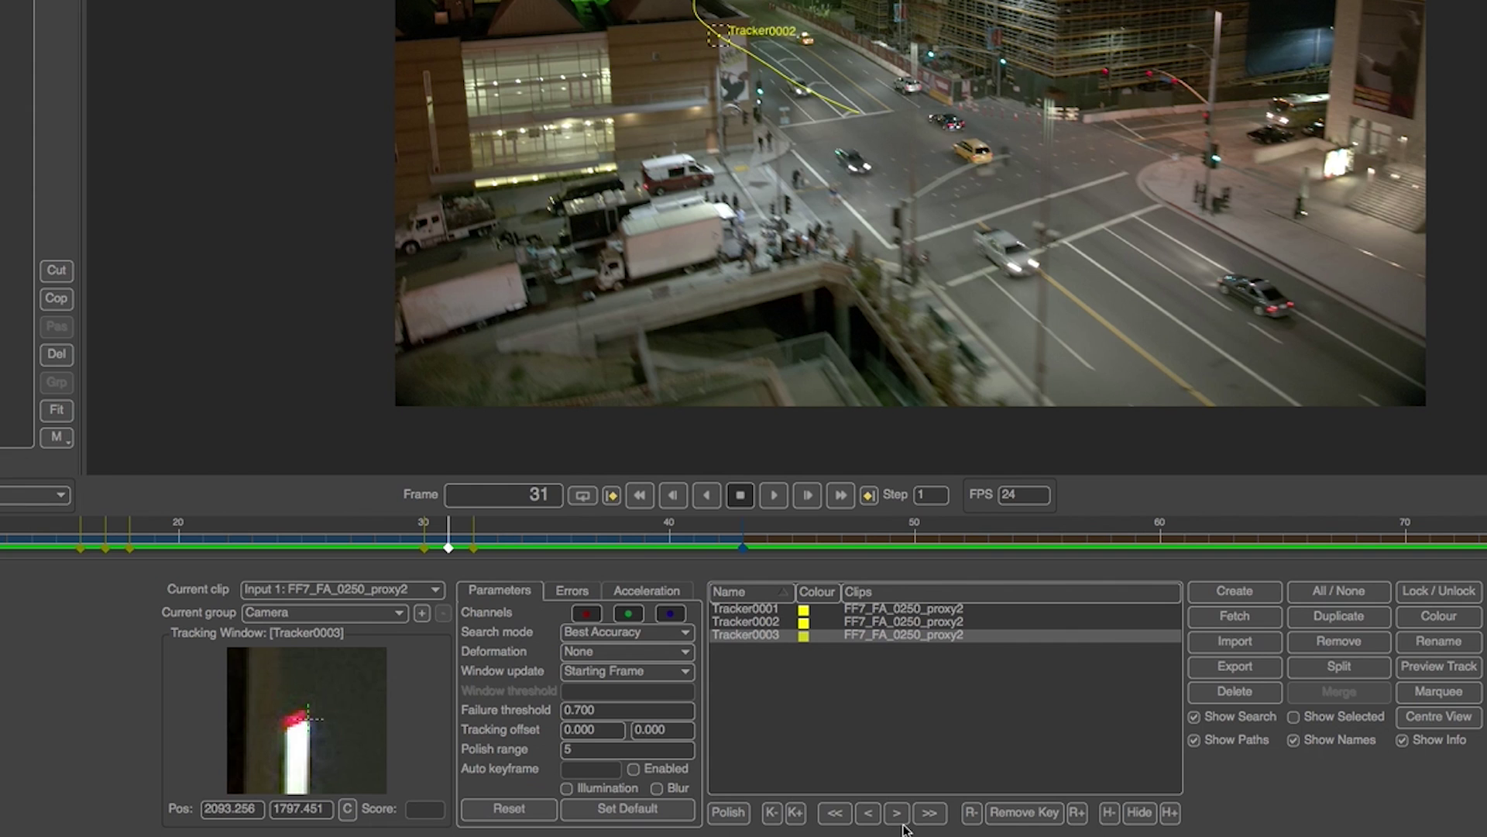
click(1076, 812)
drag(449, 548, 399, 548)
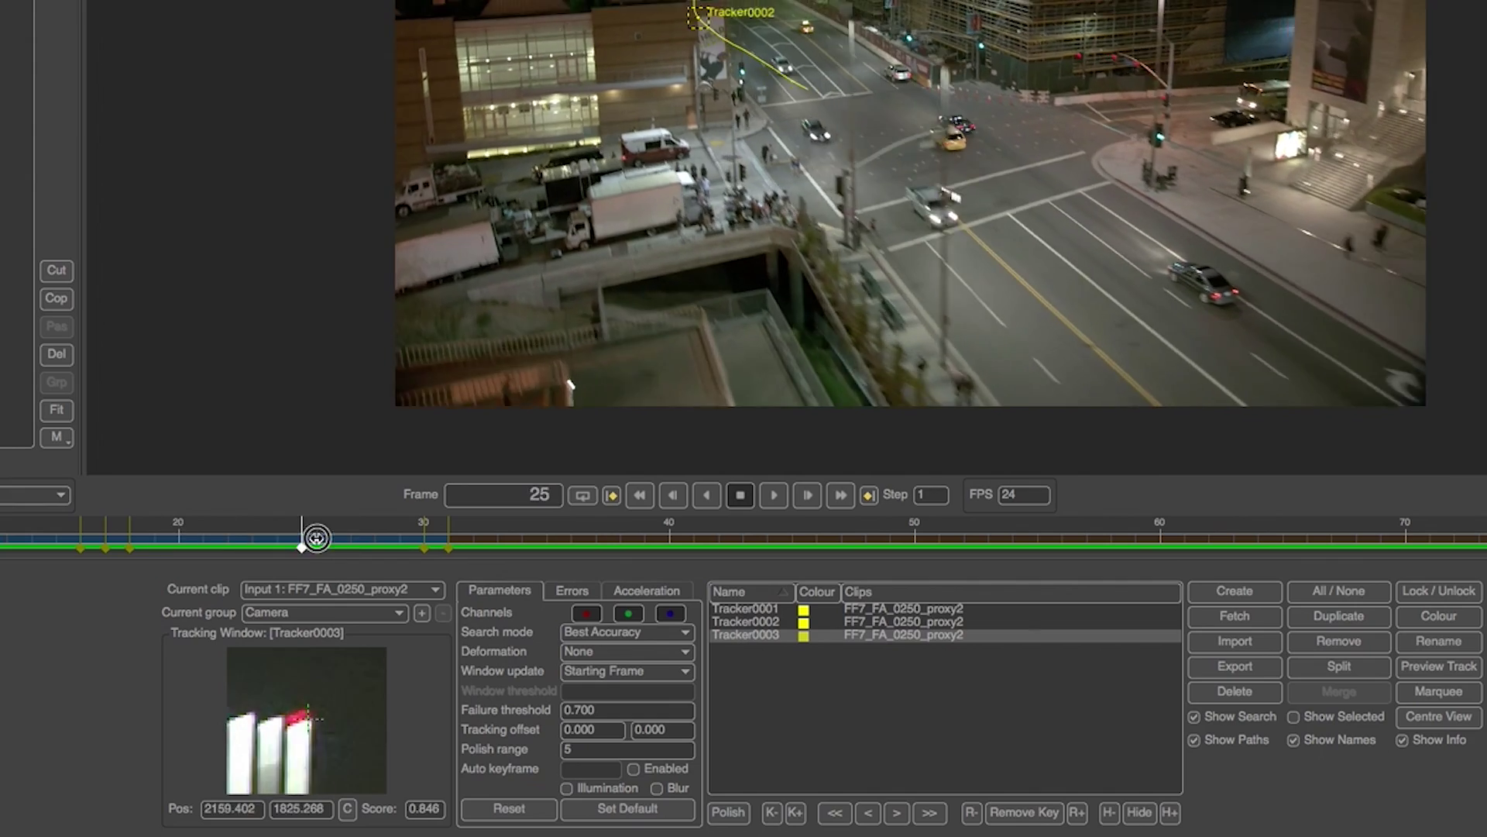
drag(527, 643, 542, 697)
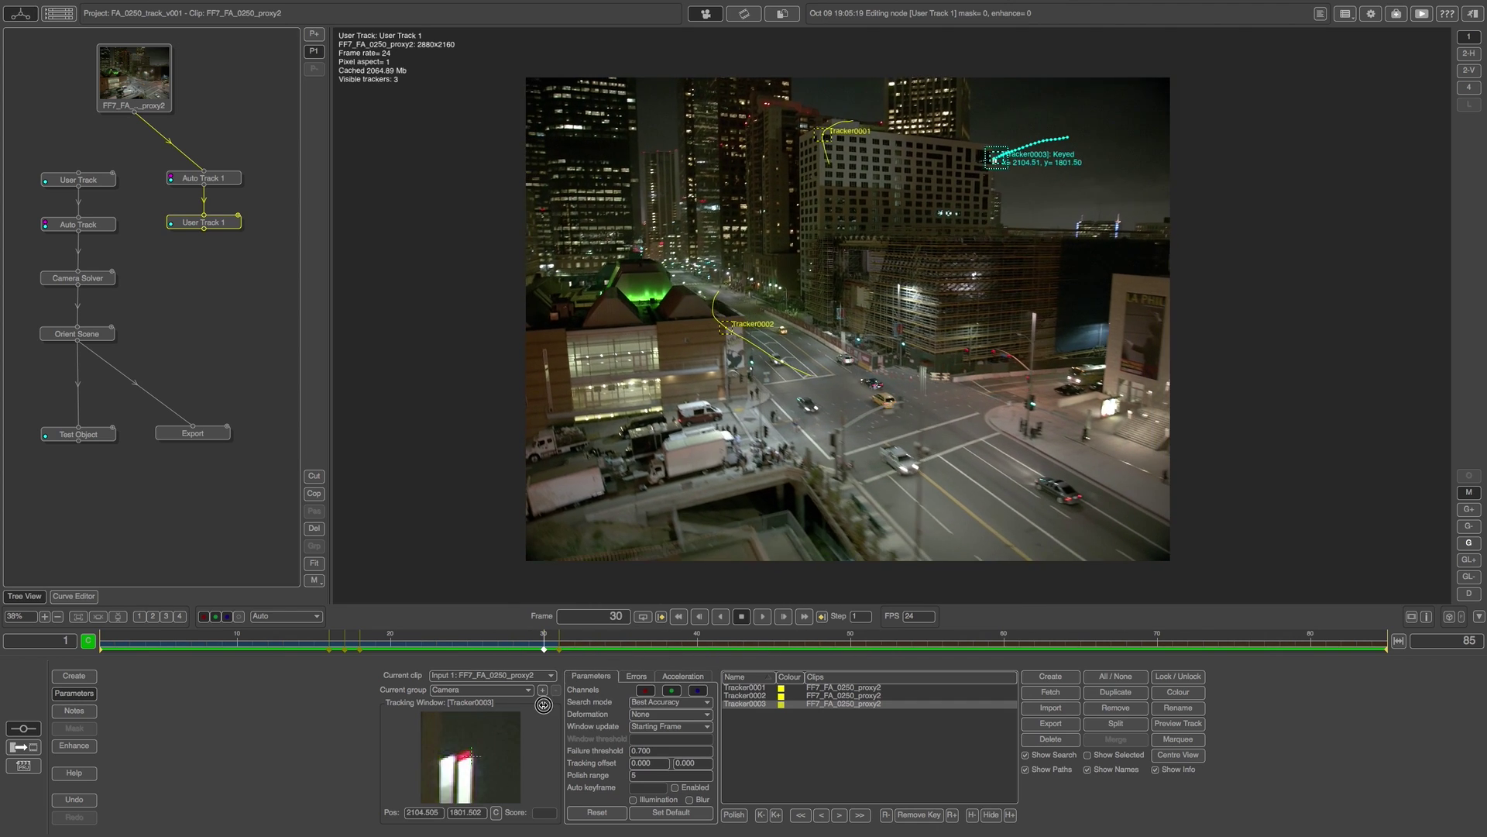
click(1009, 818)
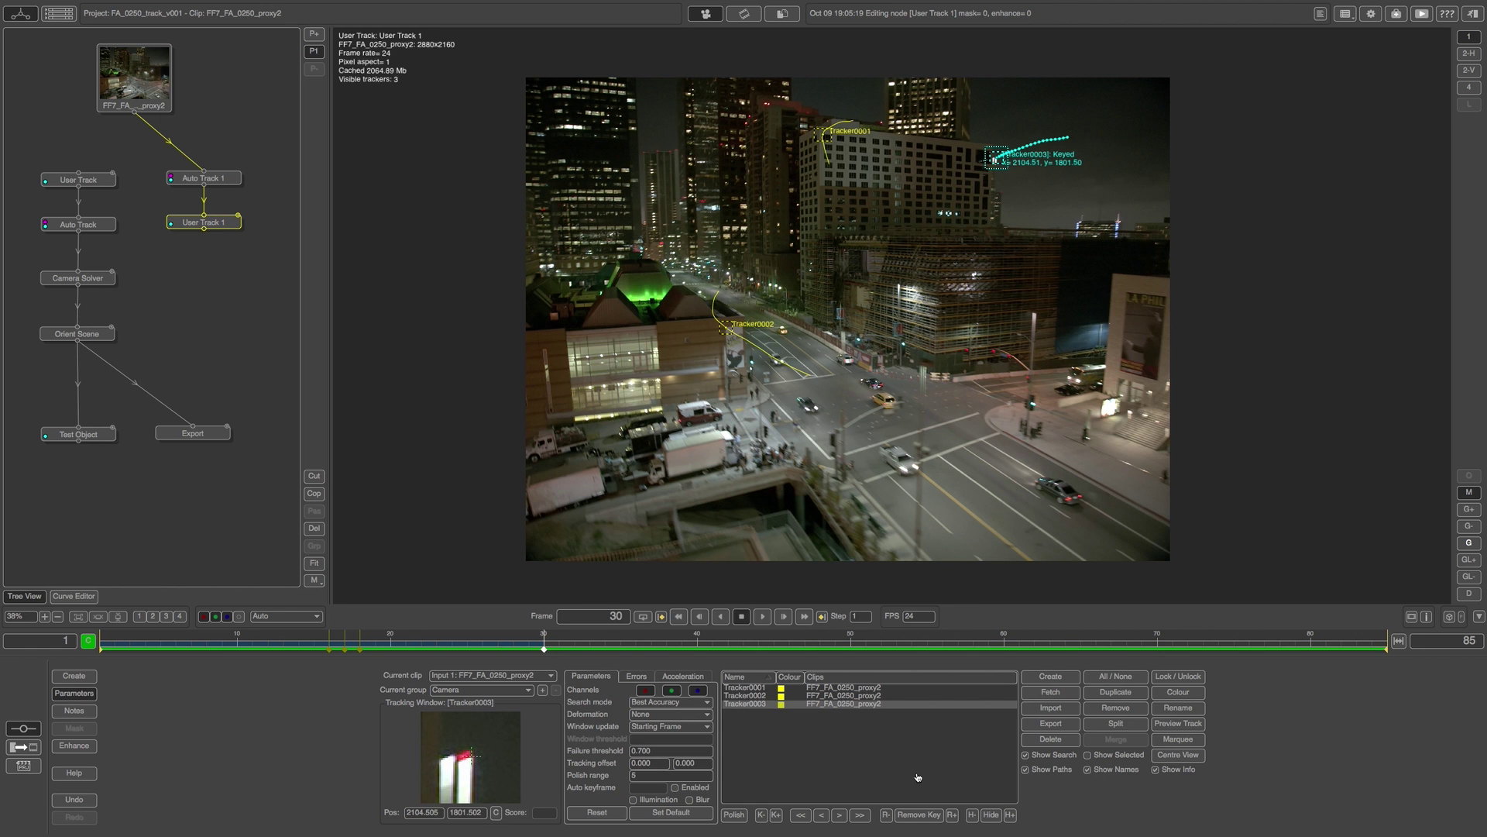
- Play through the shot to check the user tracks and add a Camera Solver node after User Track 1
drag(531, 650, 93, 684)
key(space)
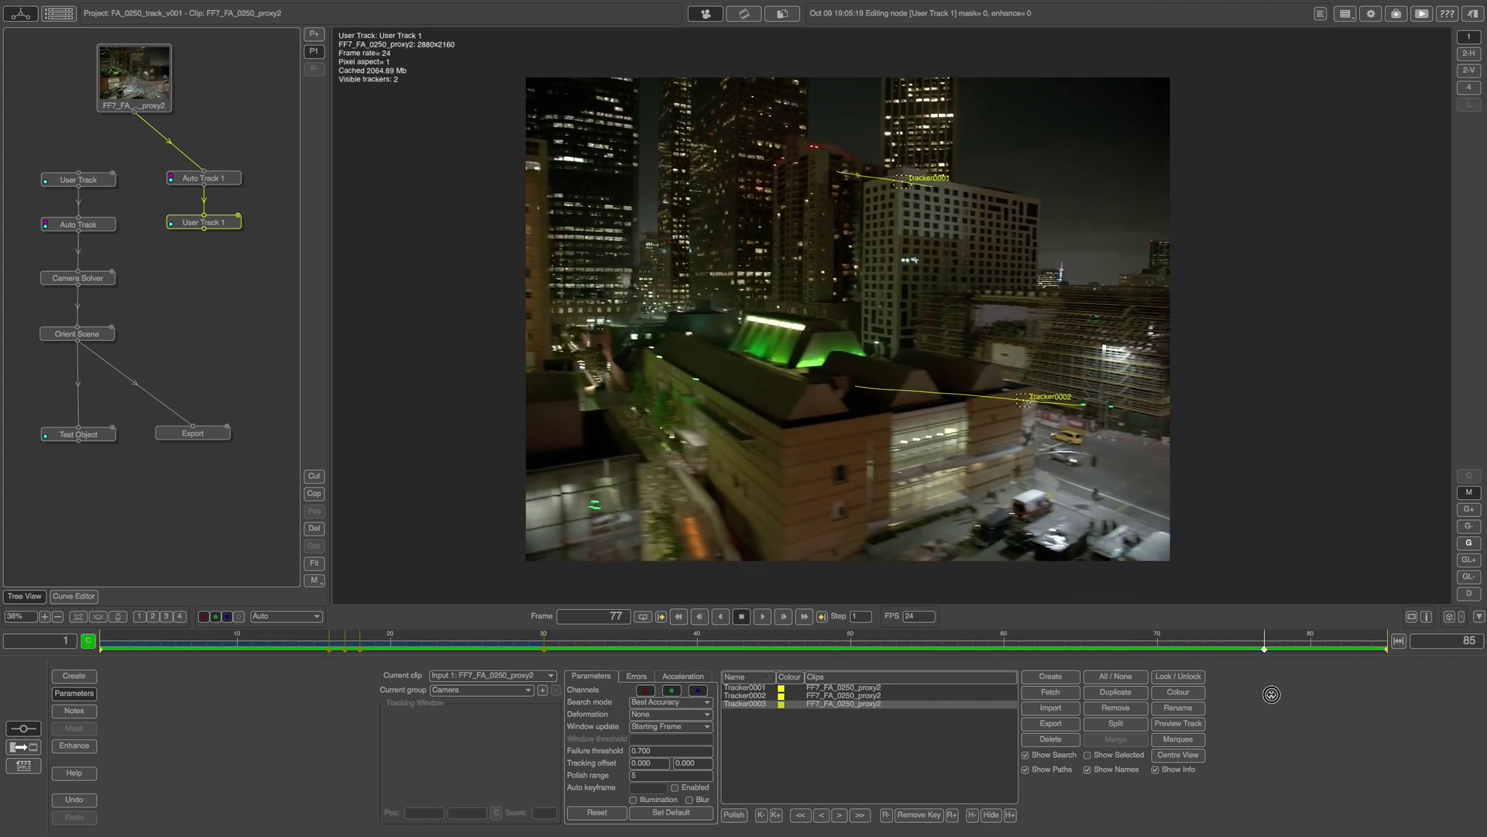
drag(395, 705, 24, 710)
click(763, 616)
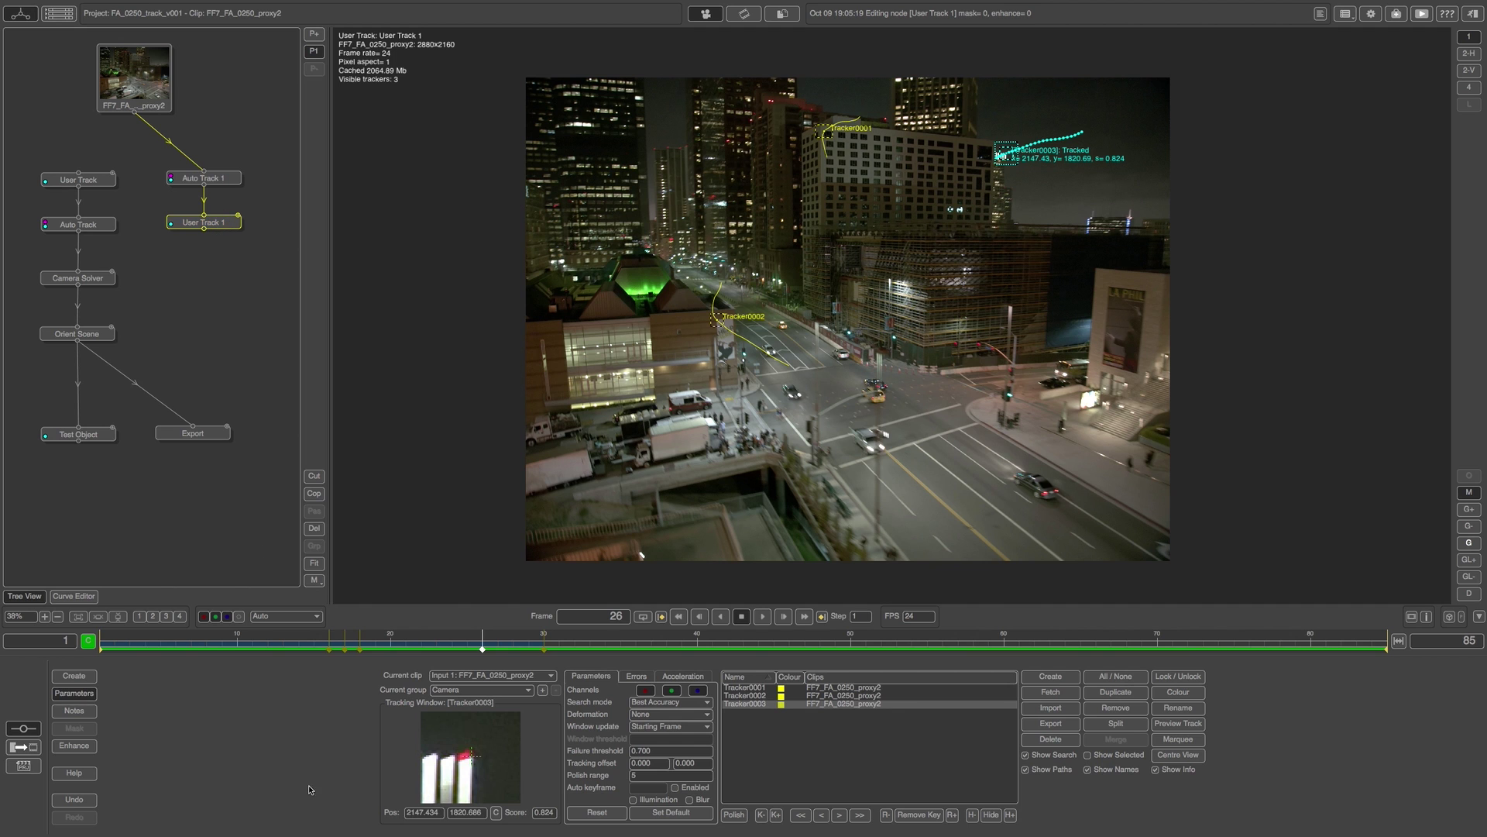
click(75, 675)
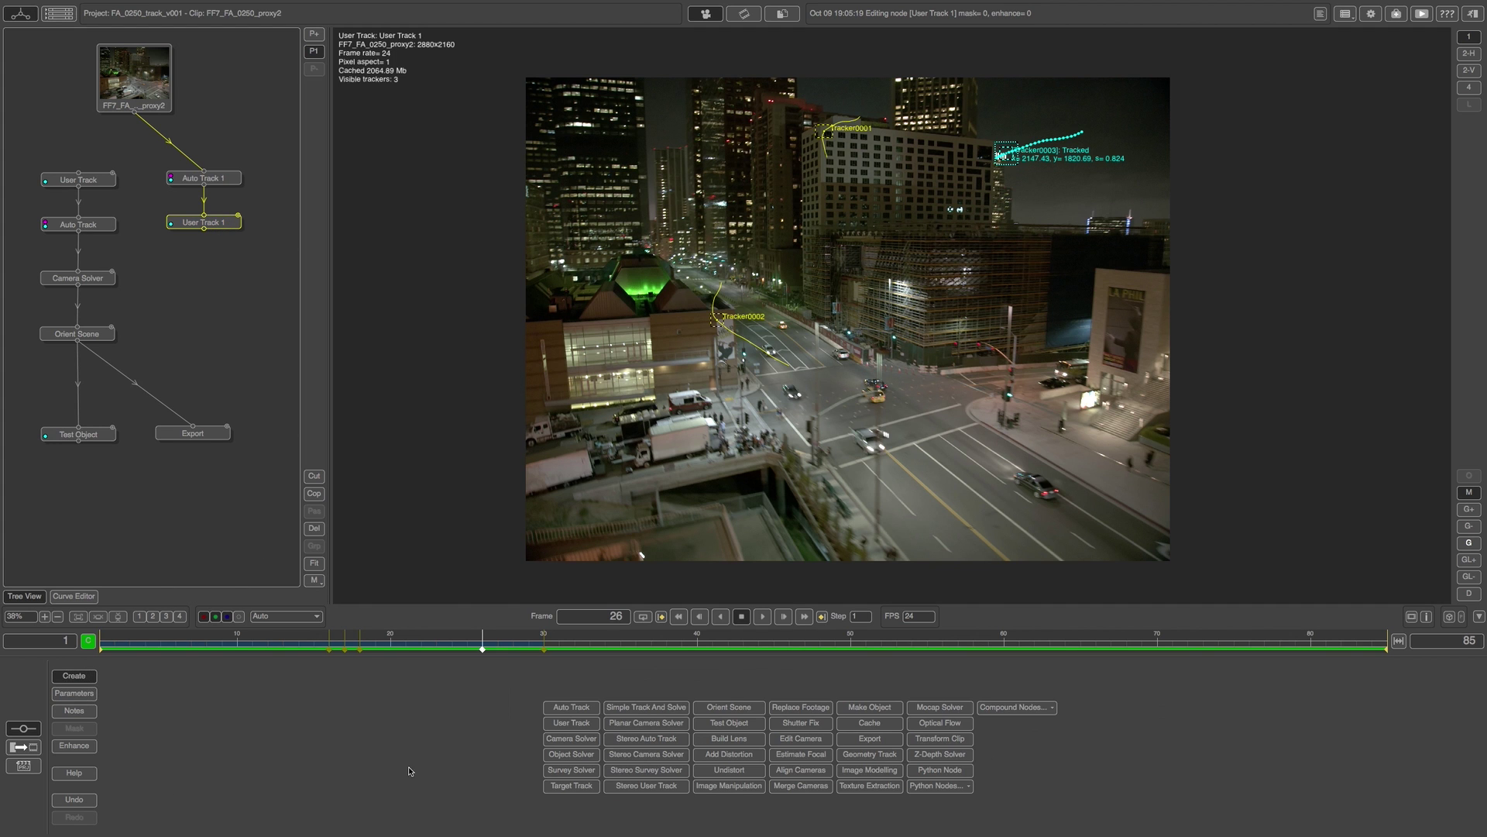
click(571, 738)
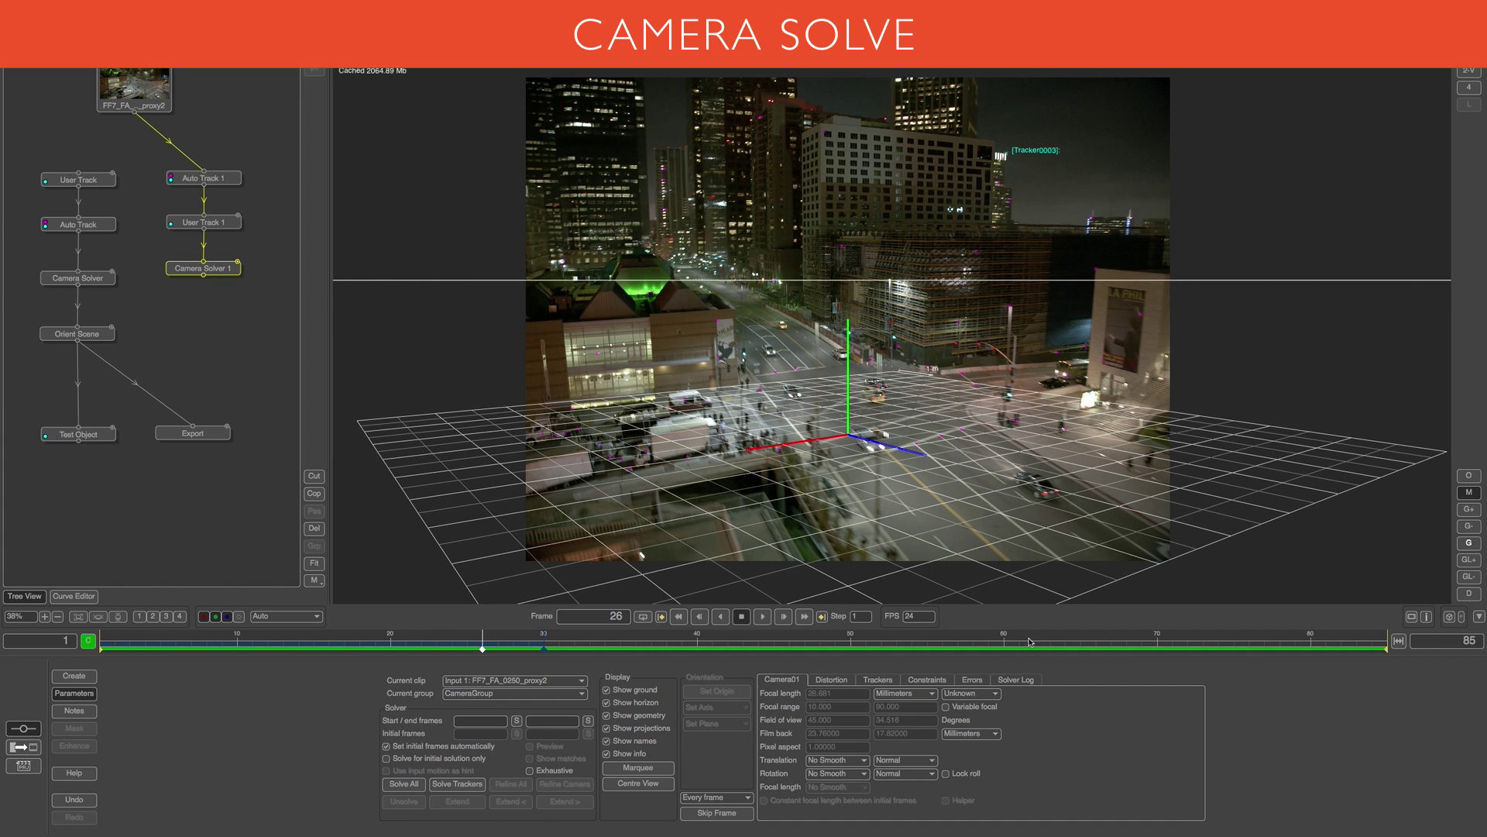
- Check the distortion settings, keep the focal length as Unknown and solve the camera and all trackers
click(832, 680)
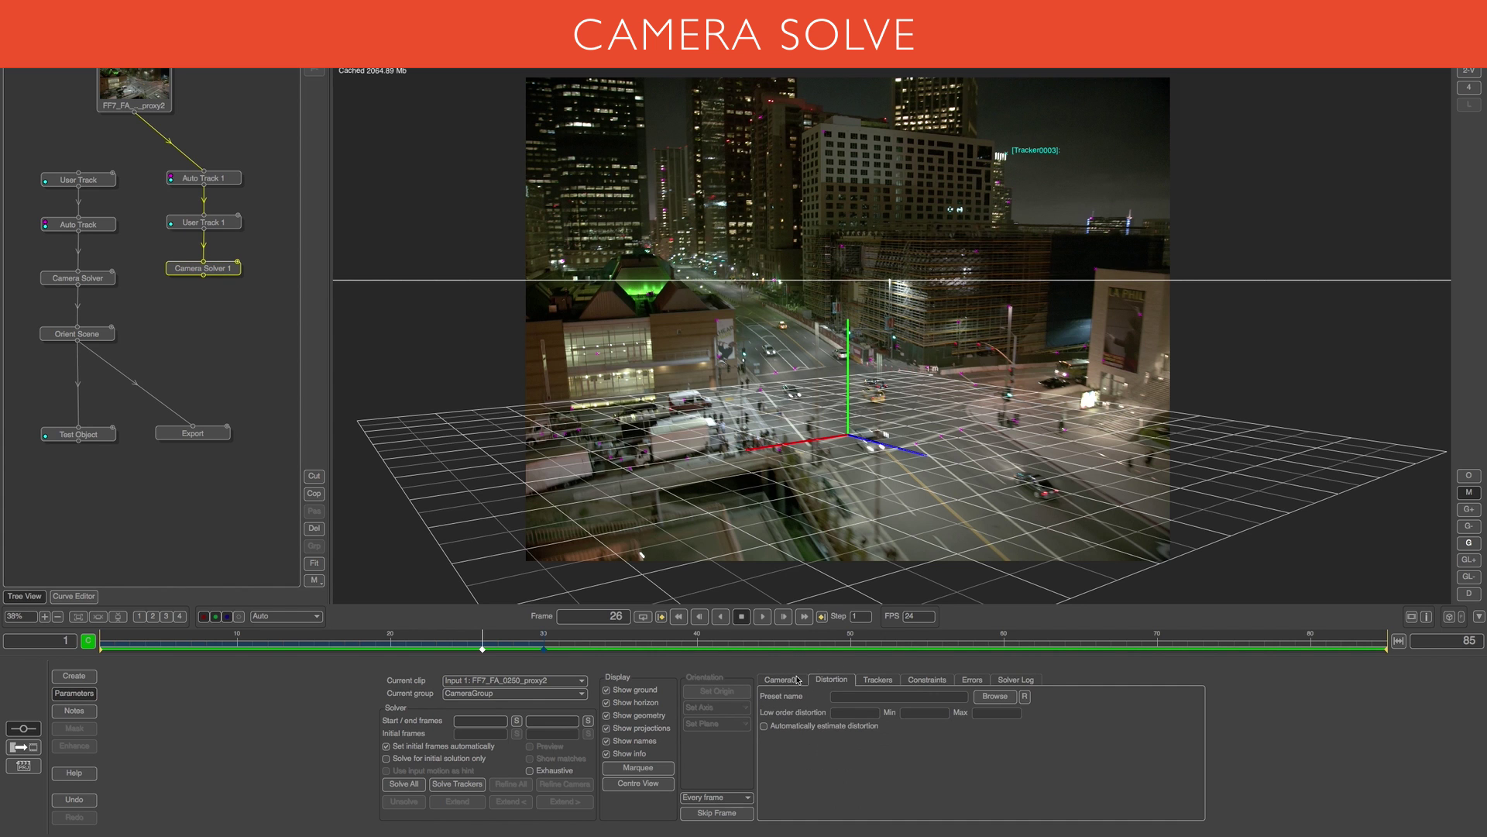
click(799, 681)
click(965, 694)
click(970, 708)
click(972, 695)
click(965, 683)
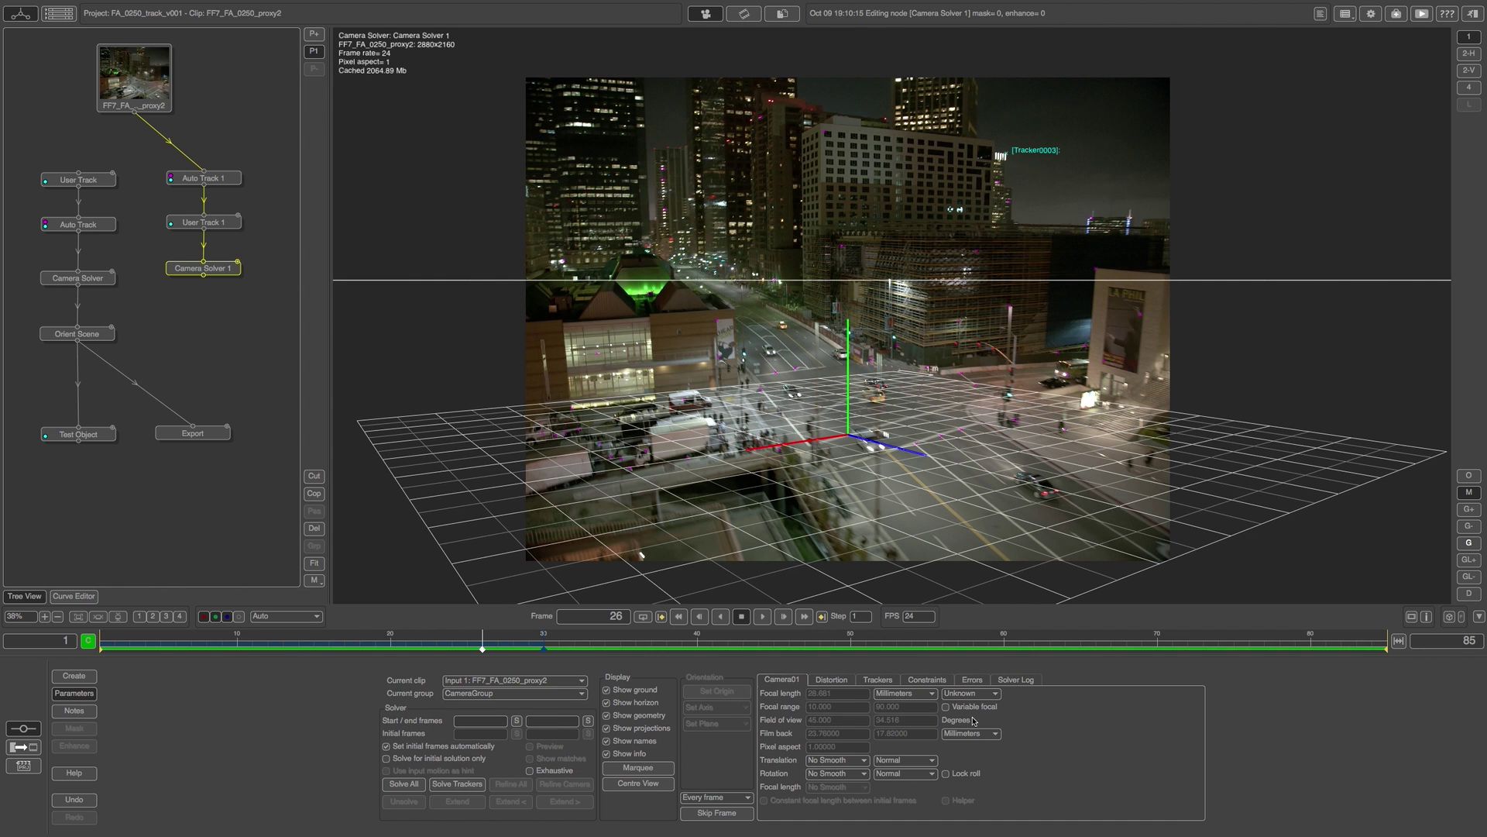
click(404, 784)
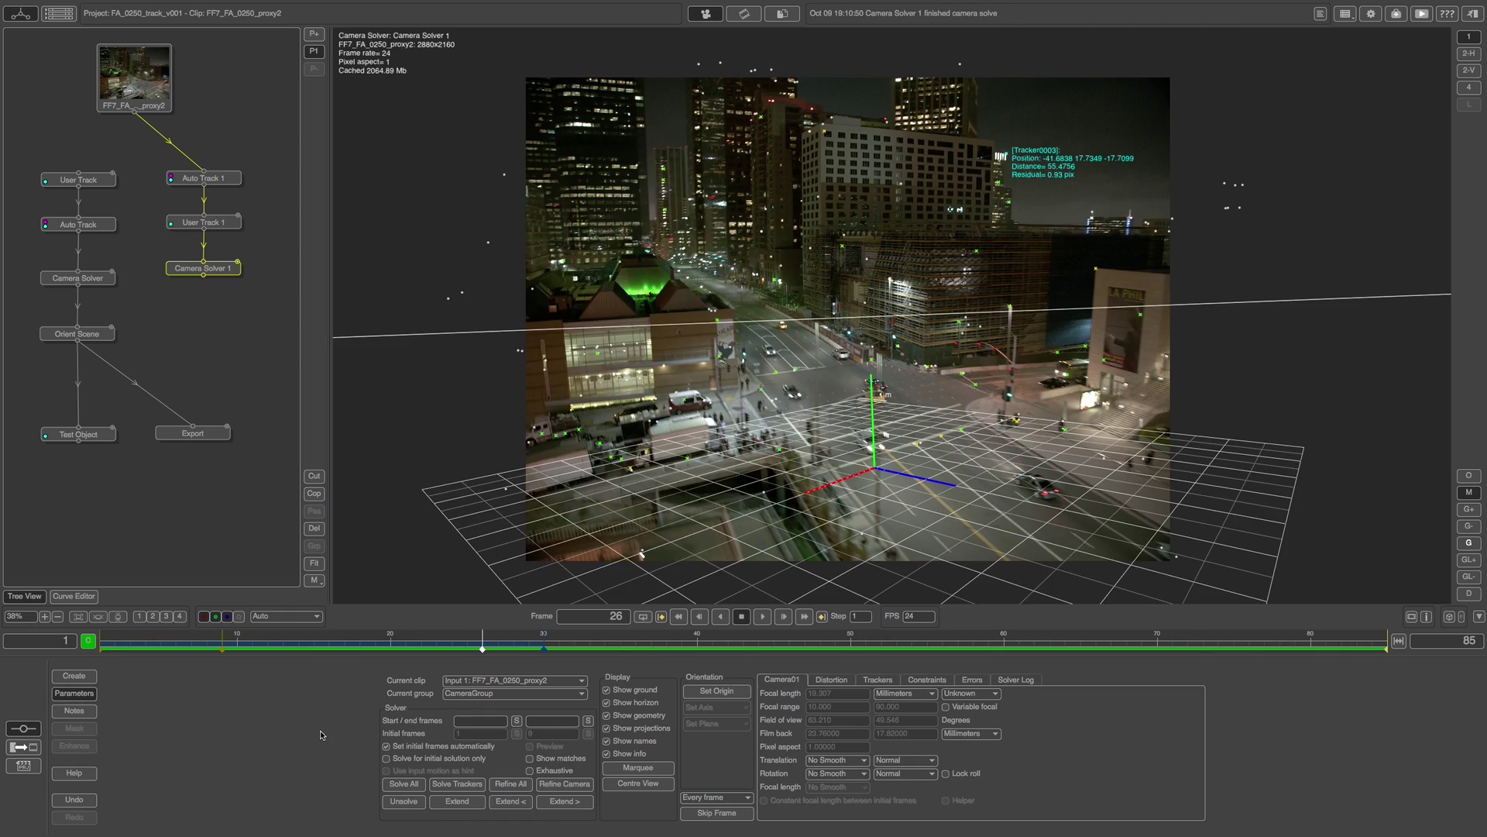
- Review the solve up to frame 34 and add an Orient Scene node after Camera Solver 1
drag(489, 652, 605, 639)
click(74, 676)
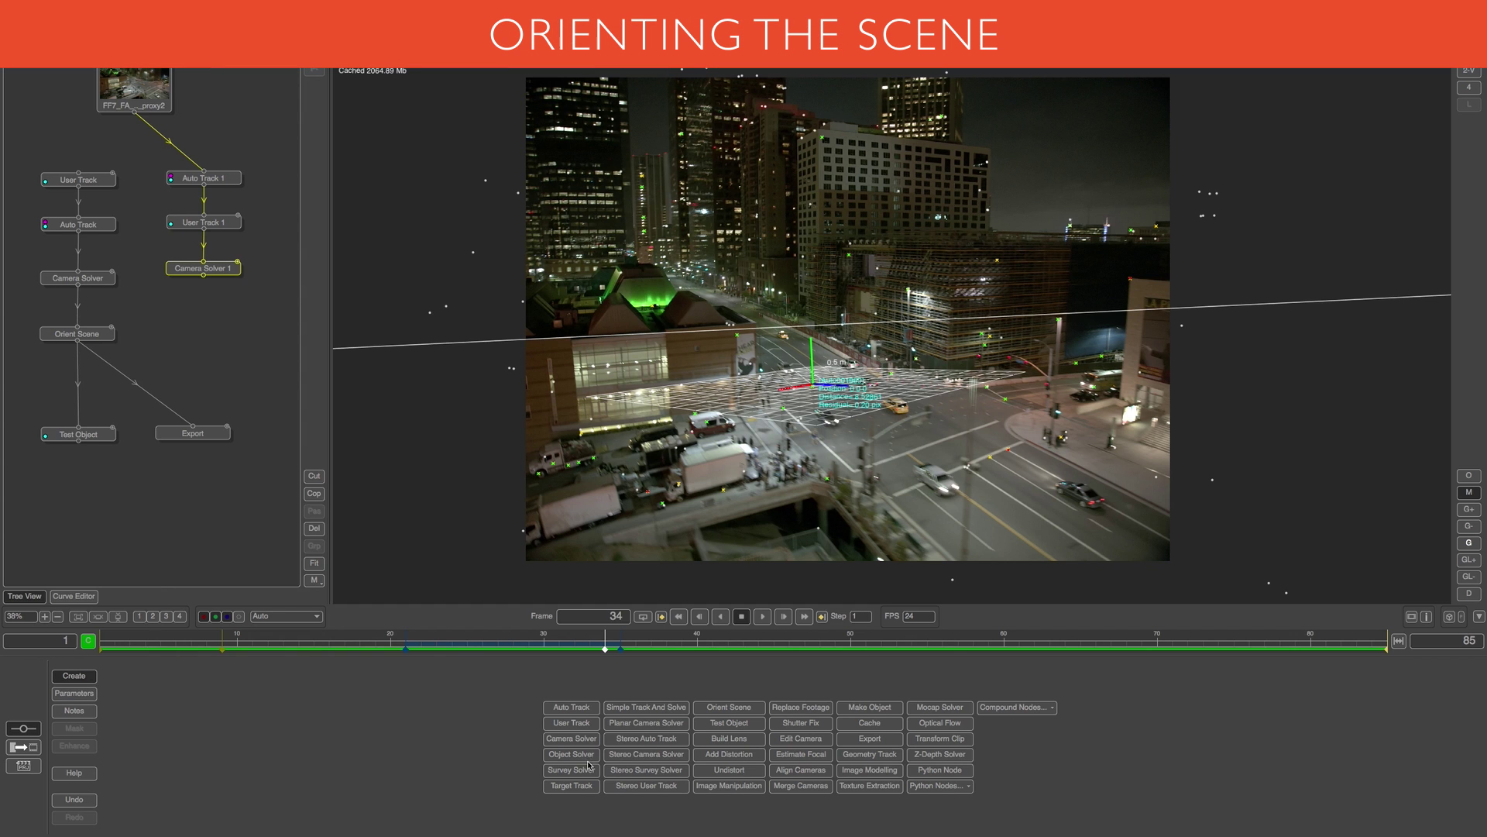
click(729, 706)
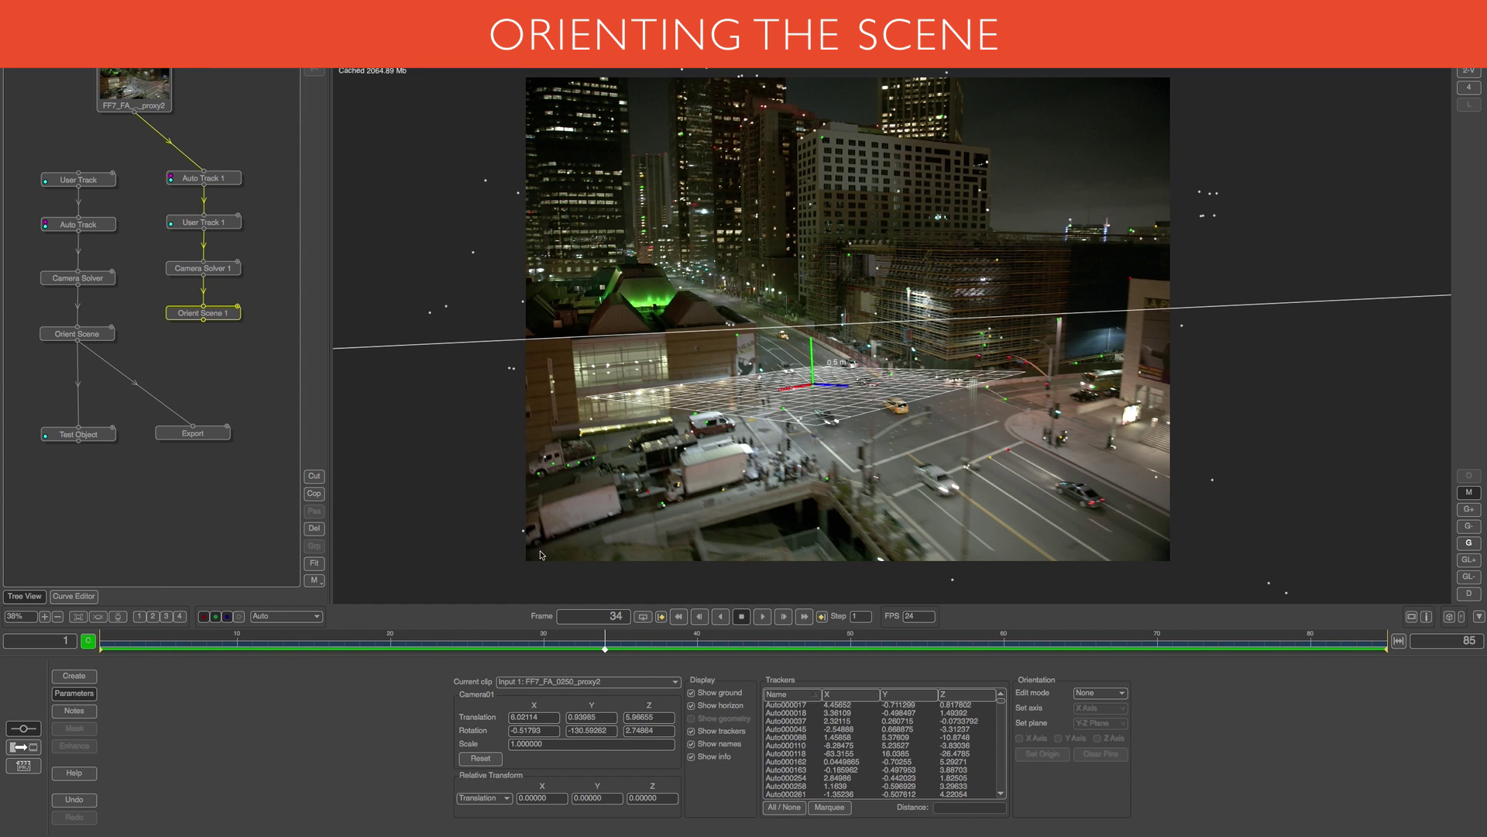
- Set the orientation edit mode to Rotate and rotate the scene until the ground plane and horizon line up with the street
click(1100, 692)
click(1100, 707)
mouse_move(825, 384)
mouse_down()
mouse_move(815, 399)
mouse_move(834, 388)
mouse_up()
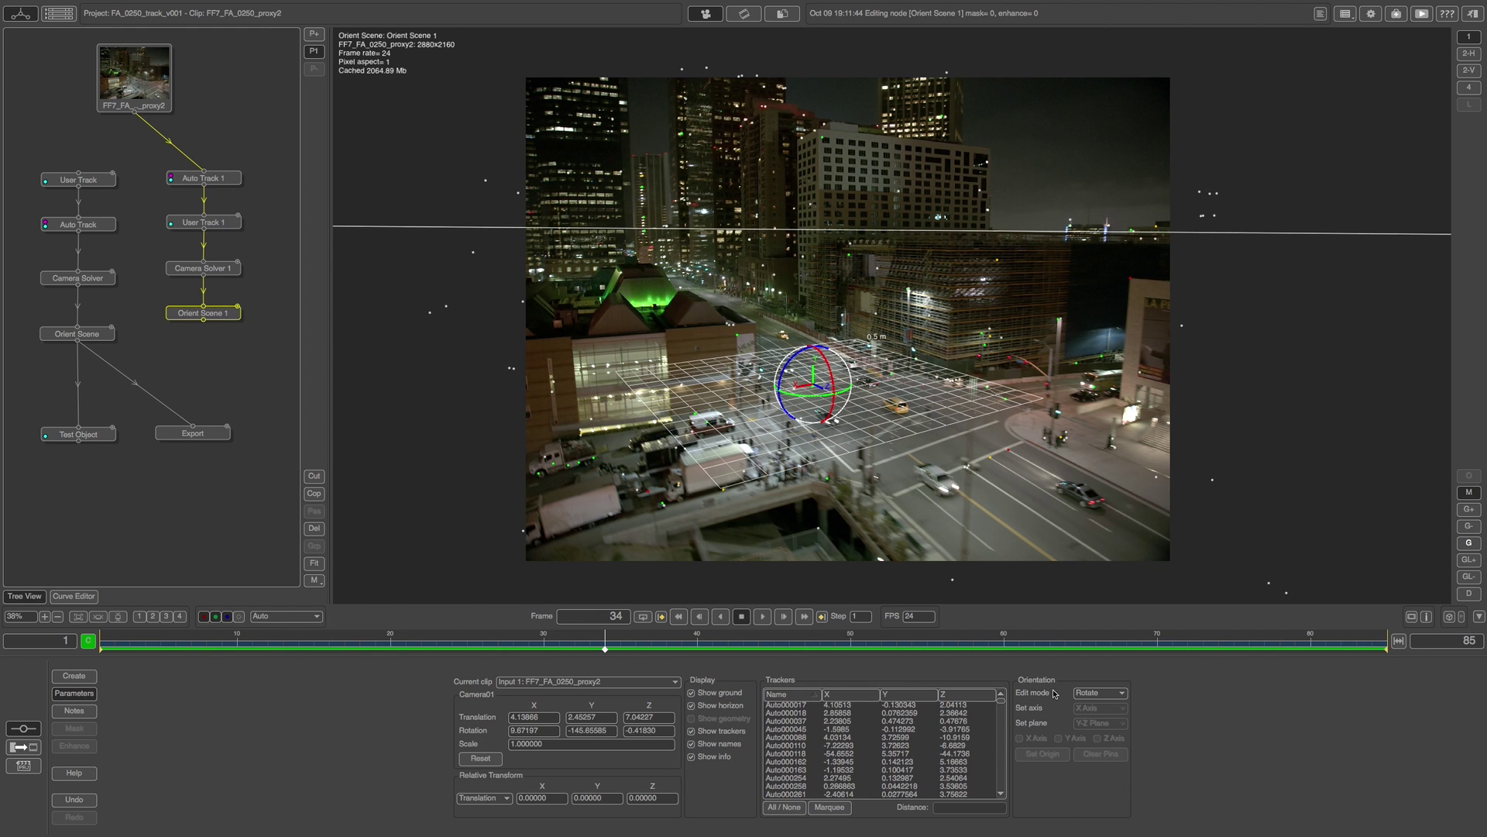
- Keep the Rotate edit mode and enlarge the ground grid to cover more of the street
click(1093, 691)
click(1280, 698)
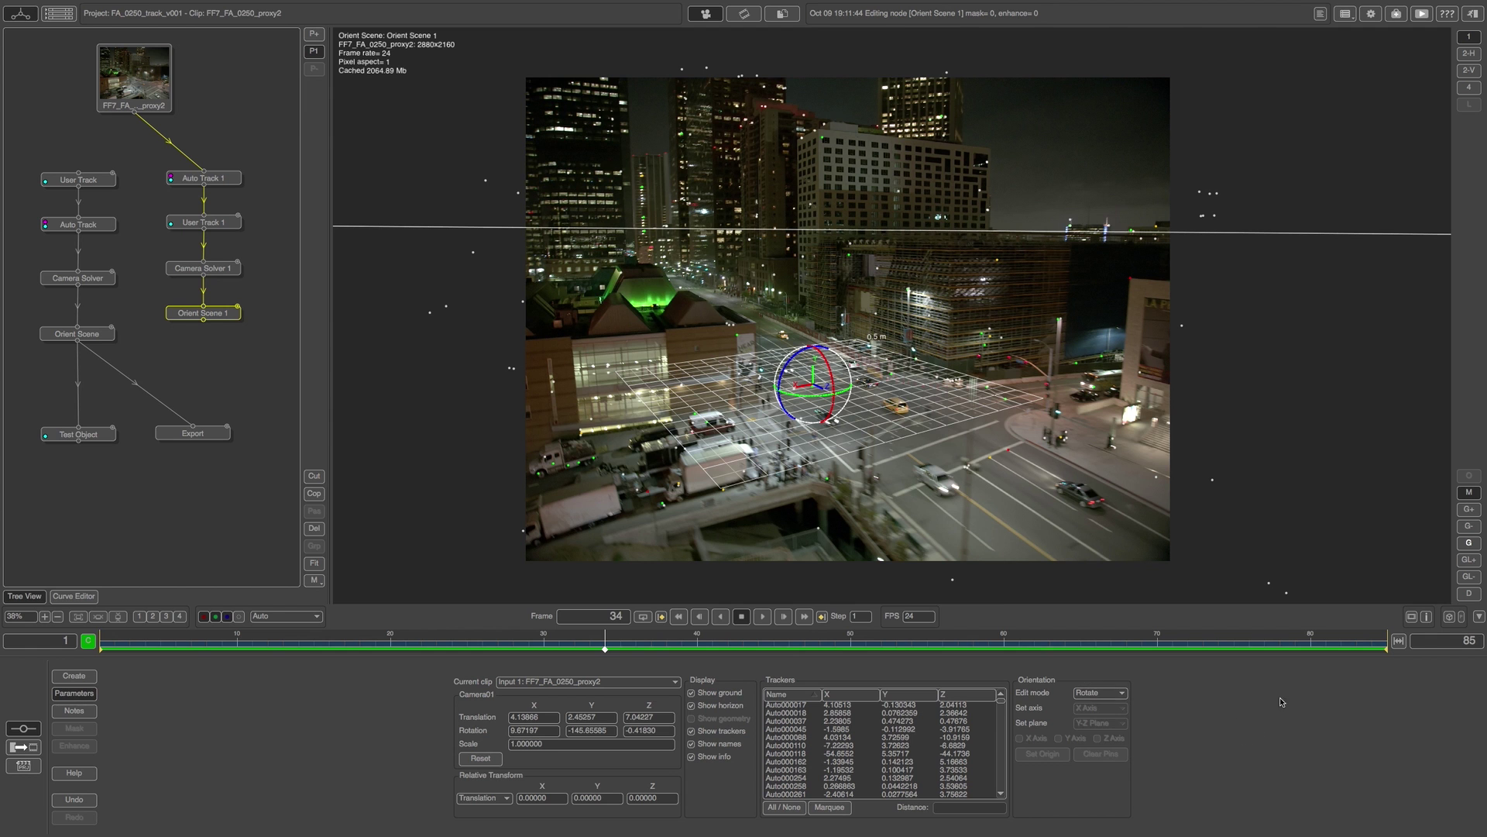
click(1469, 509)
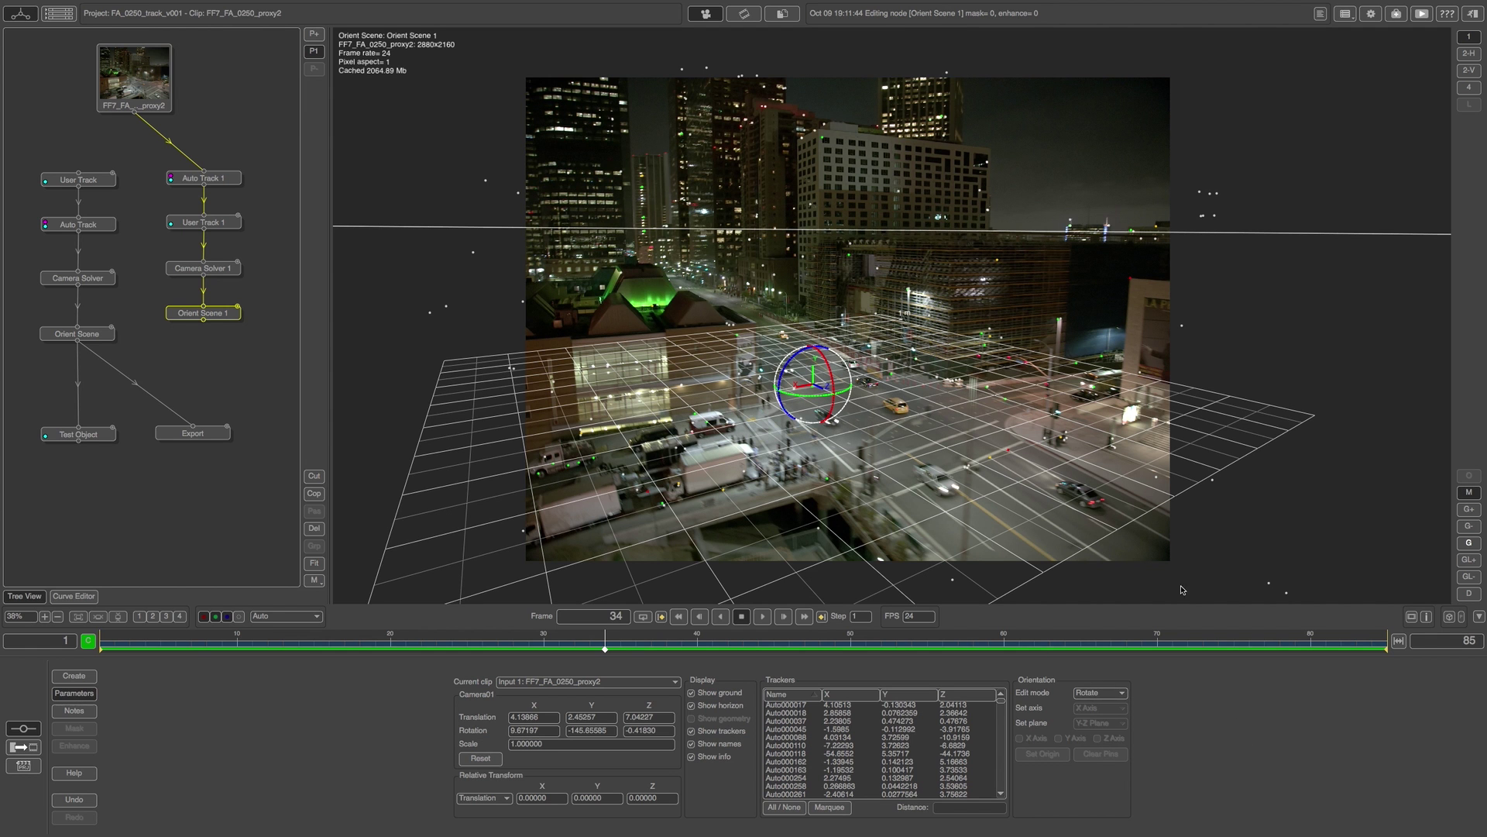
- Play back the grid alignment, and shift the scene mainly along the X axis in Translate edit mode
click(762, 616)
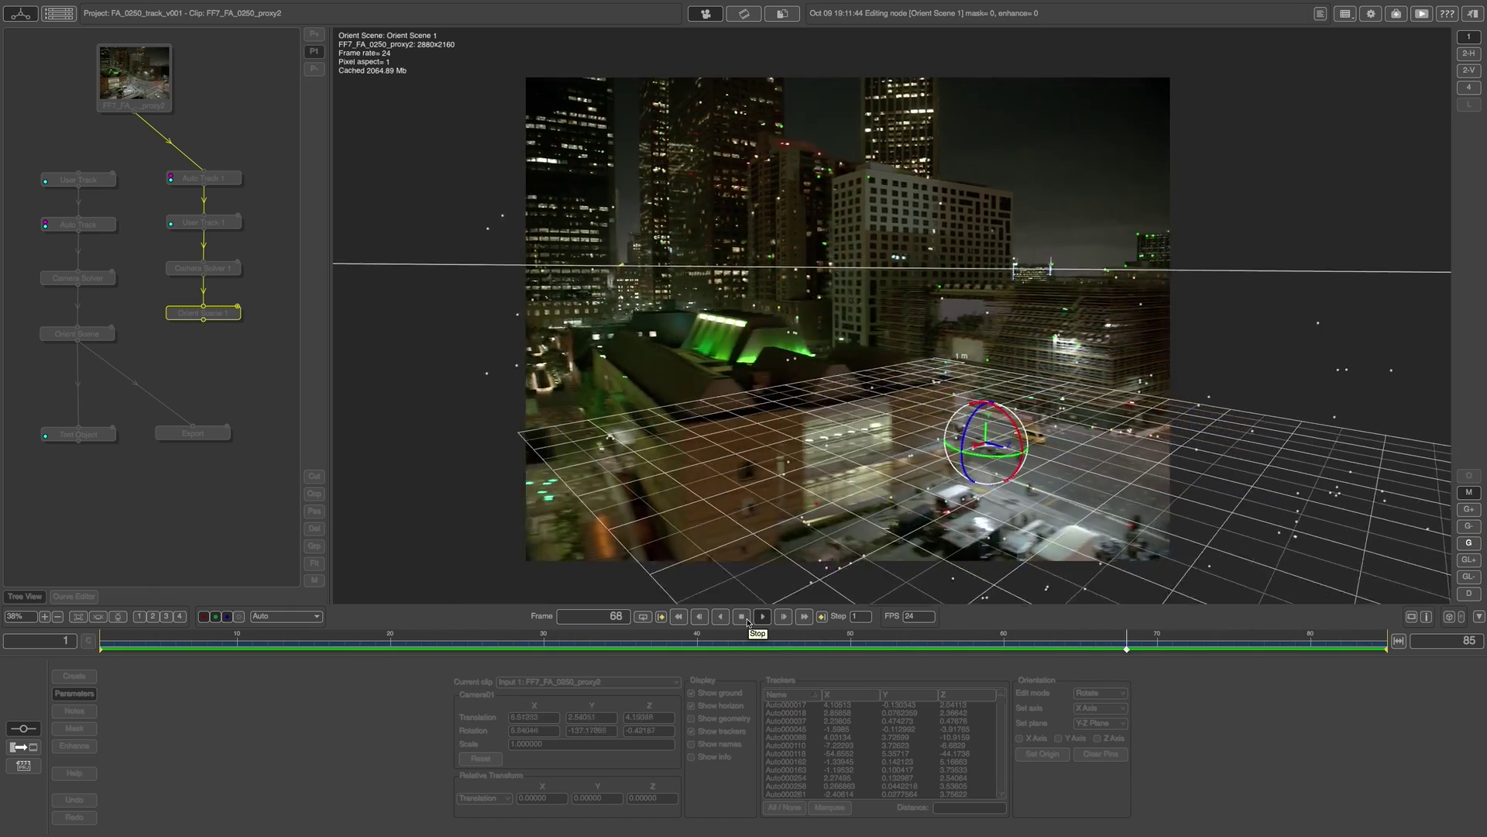
click(748, 621)
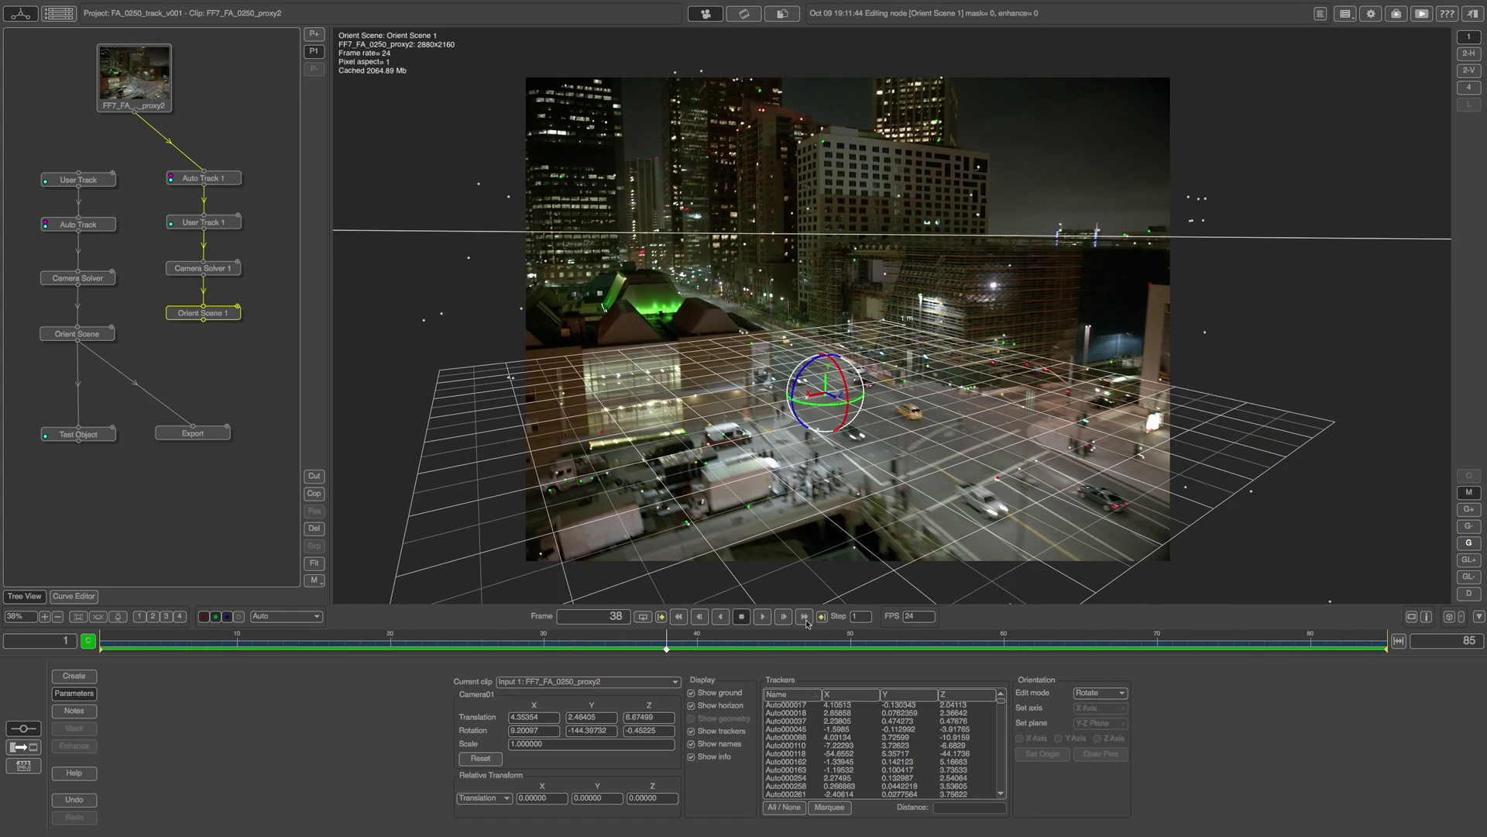
click(1093, 693)
click(1099, 708)
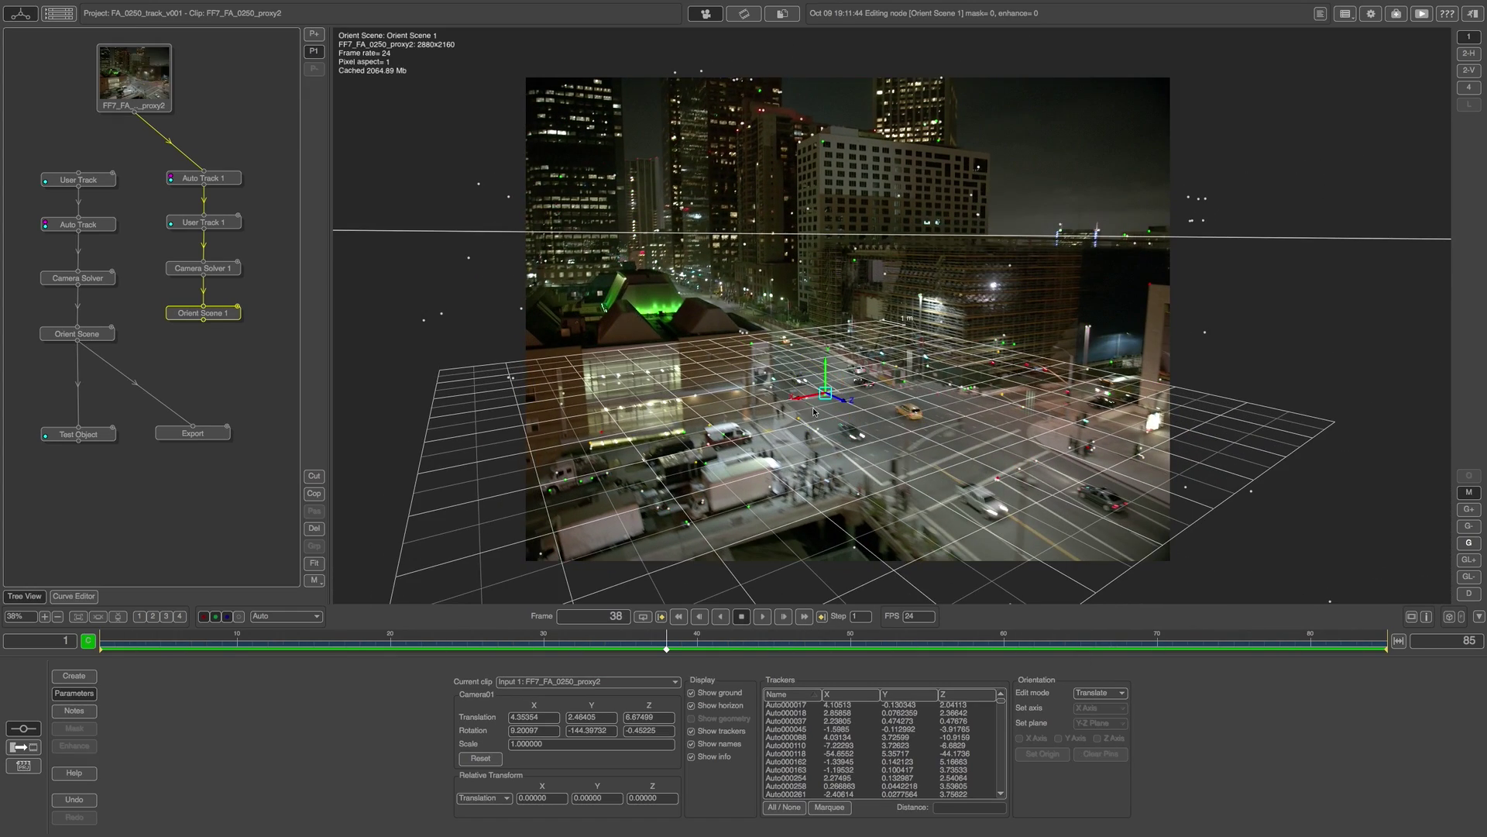
drag(797, 400, 867, 385)
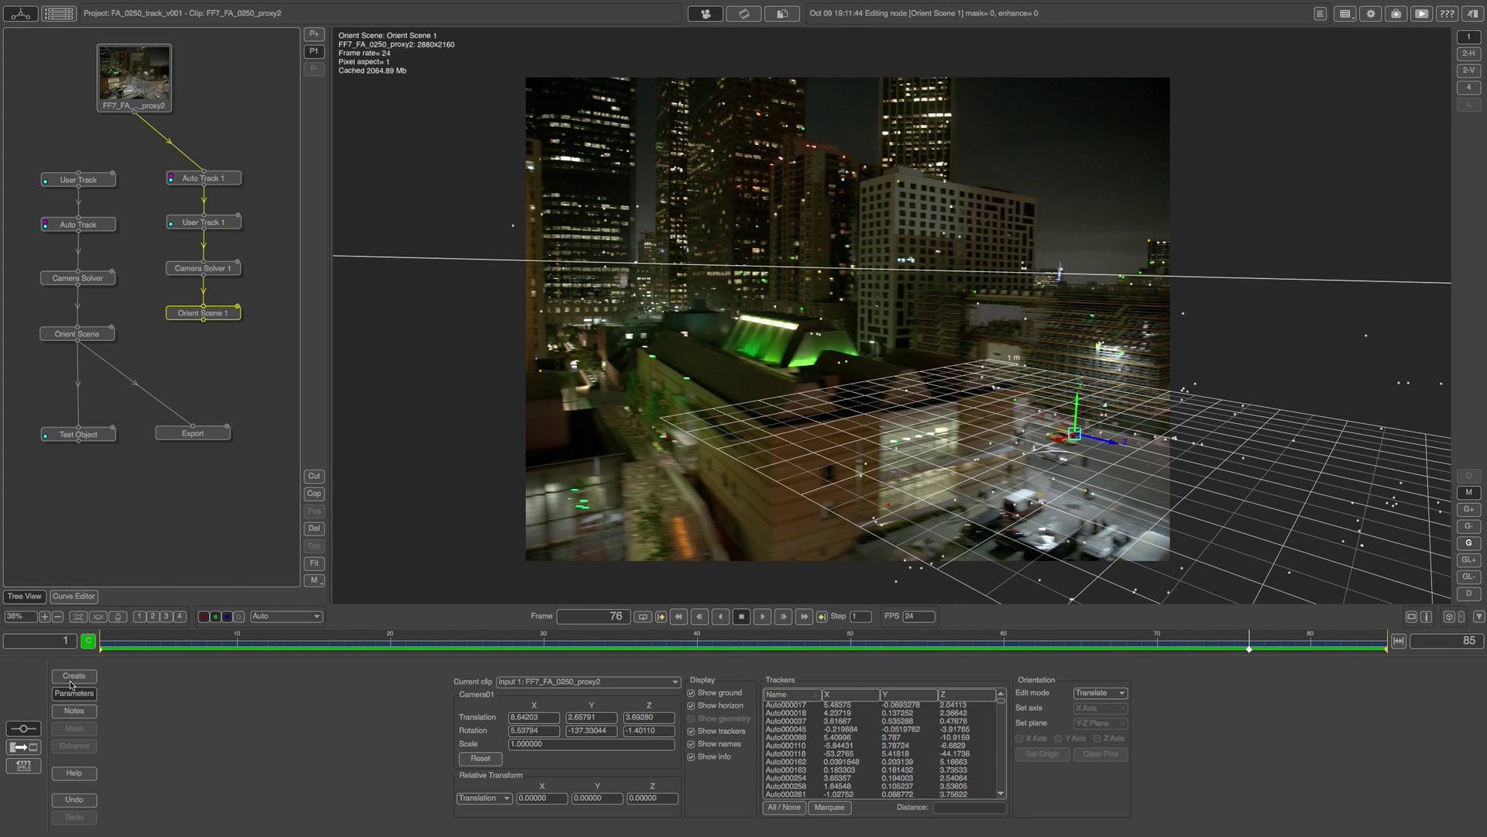
click(72, 682)
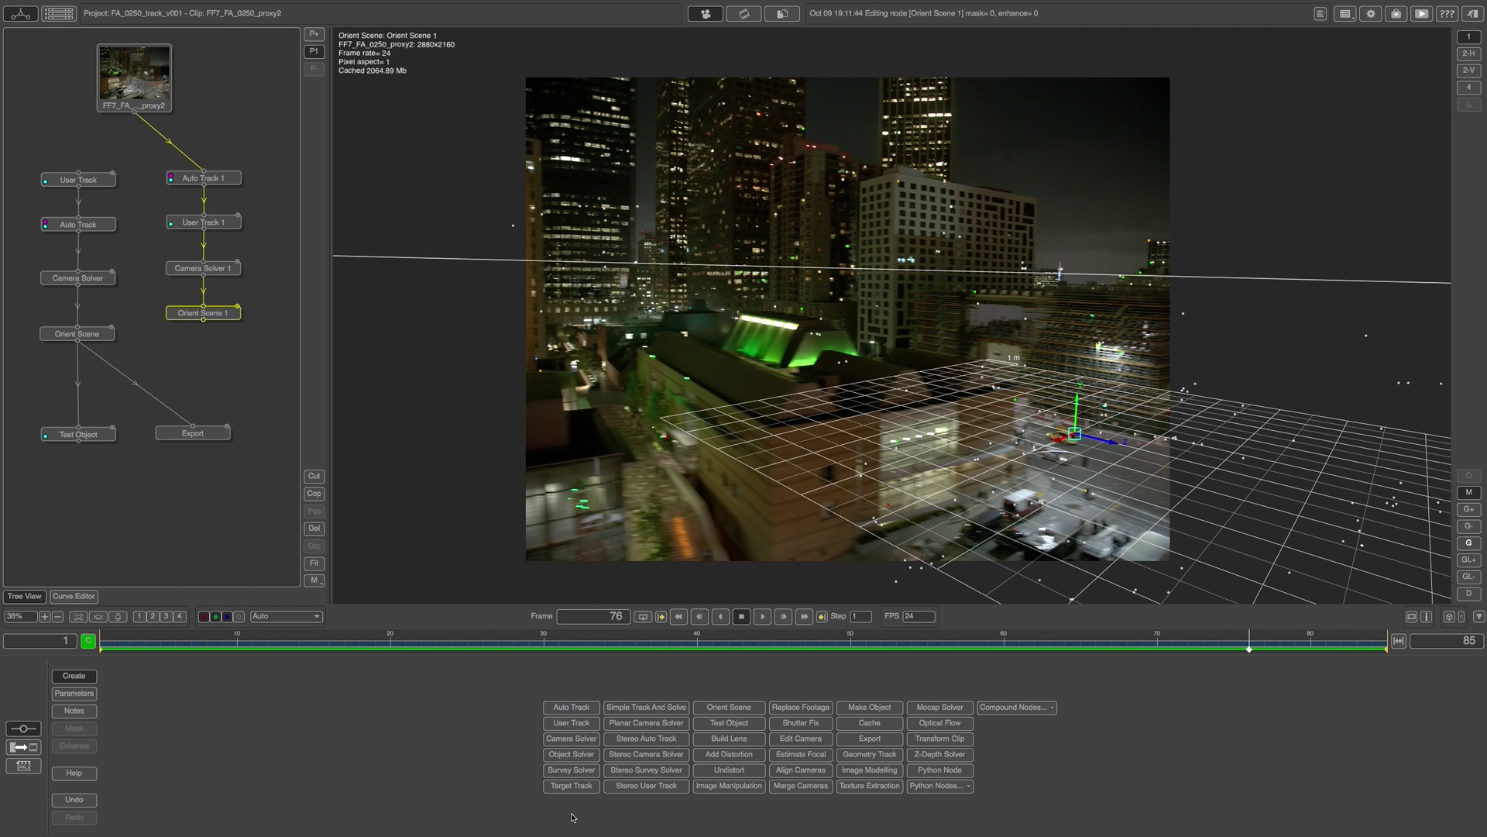
click(564, 787)
drag(192, 358, 191, 358)
click(309, 532)
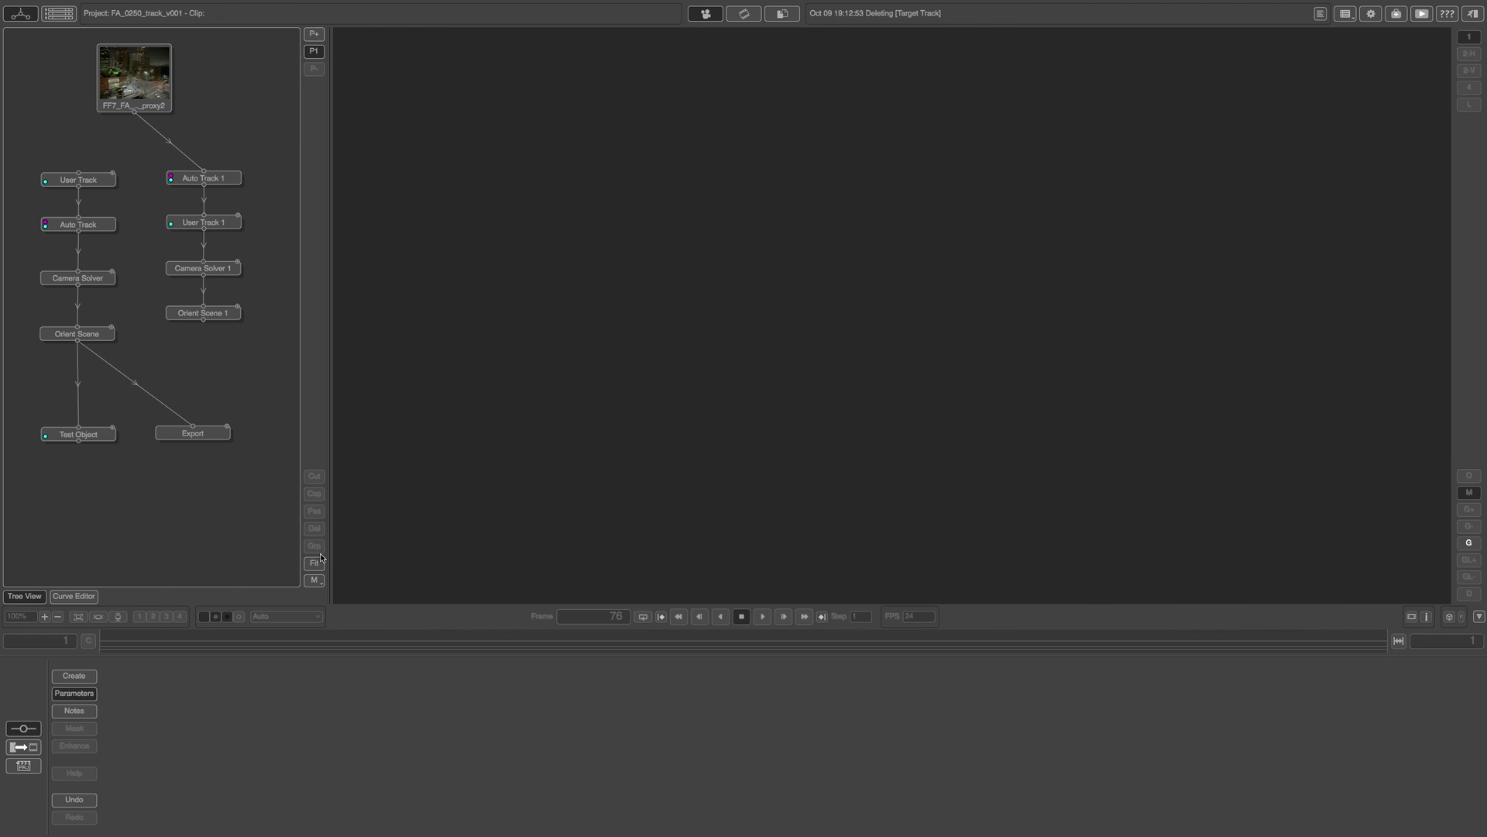
double_click(215, 313)
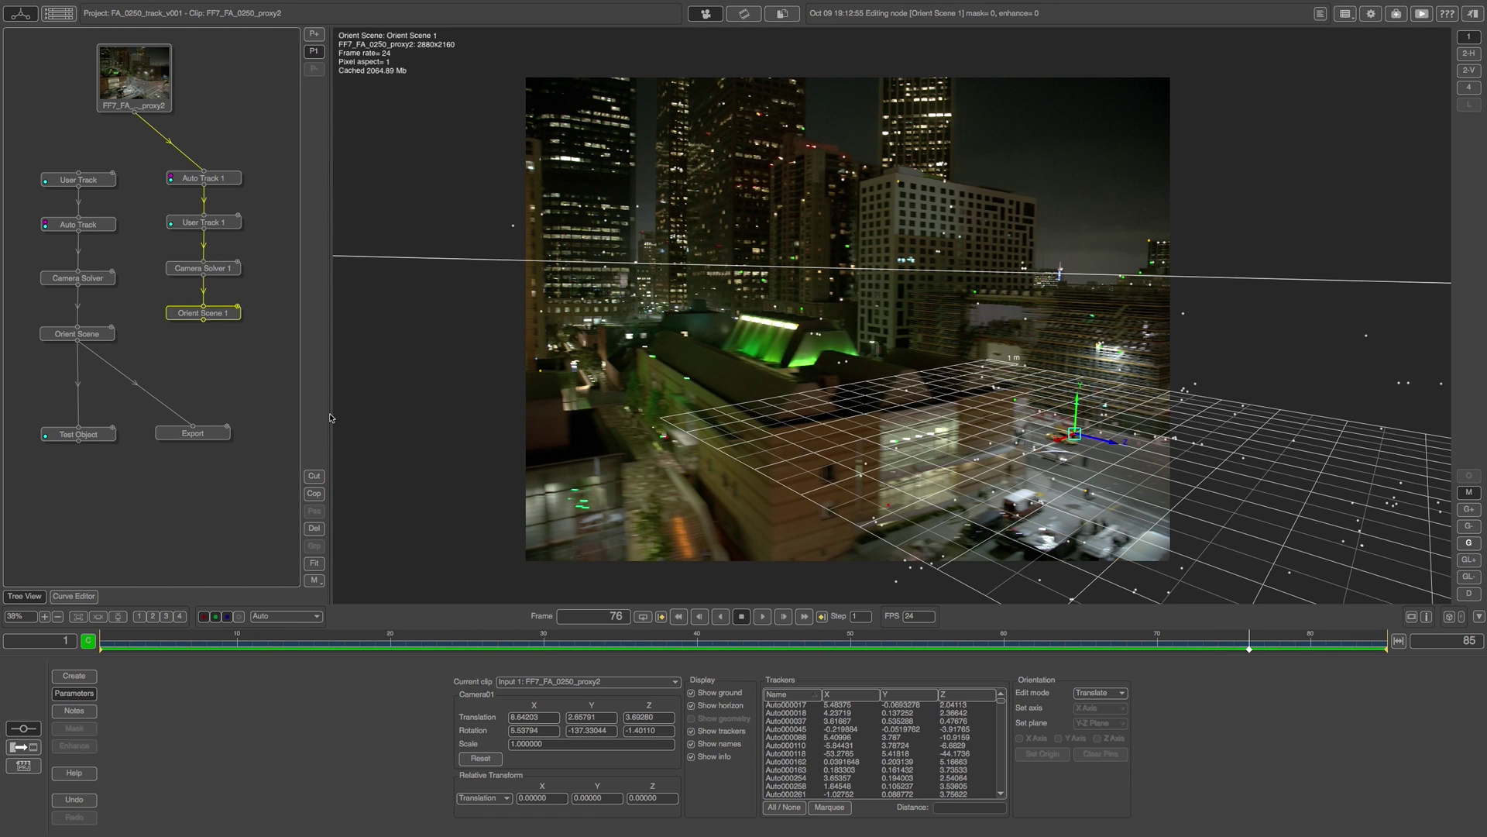
- Add a Test Object node after Orient Scene 1 and put the Mushroom object into the scene
drag(191, 318, 174, 324)
click(73, 676)
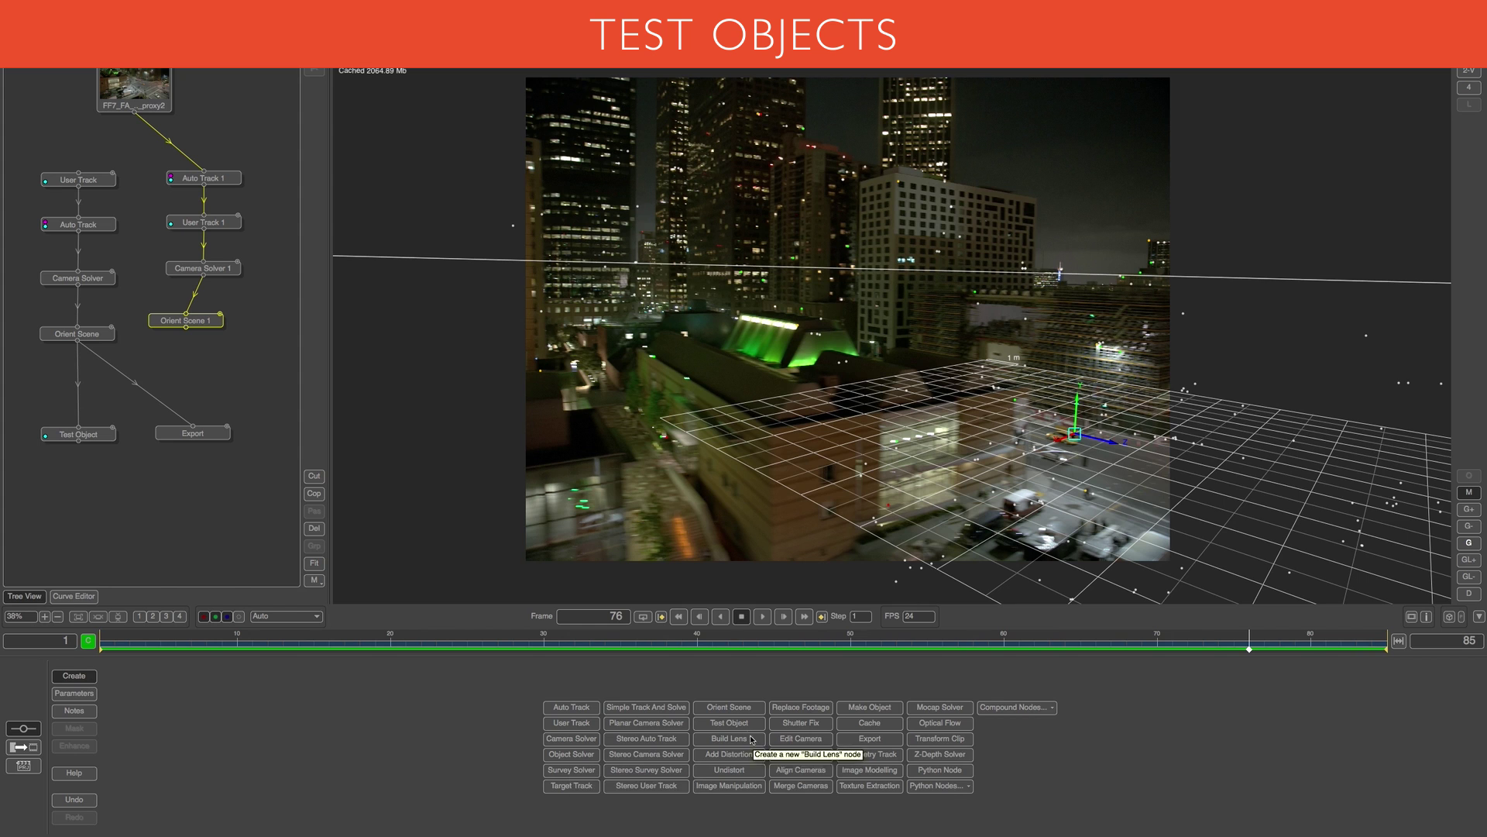
click(729, 722)
click(522, 723)
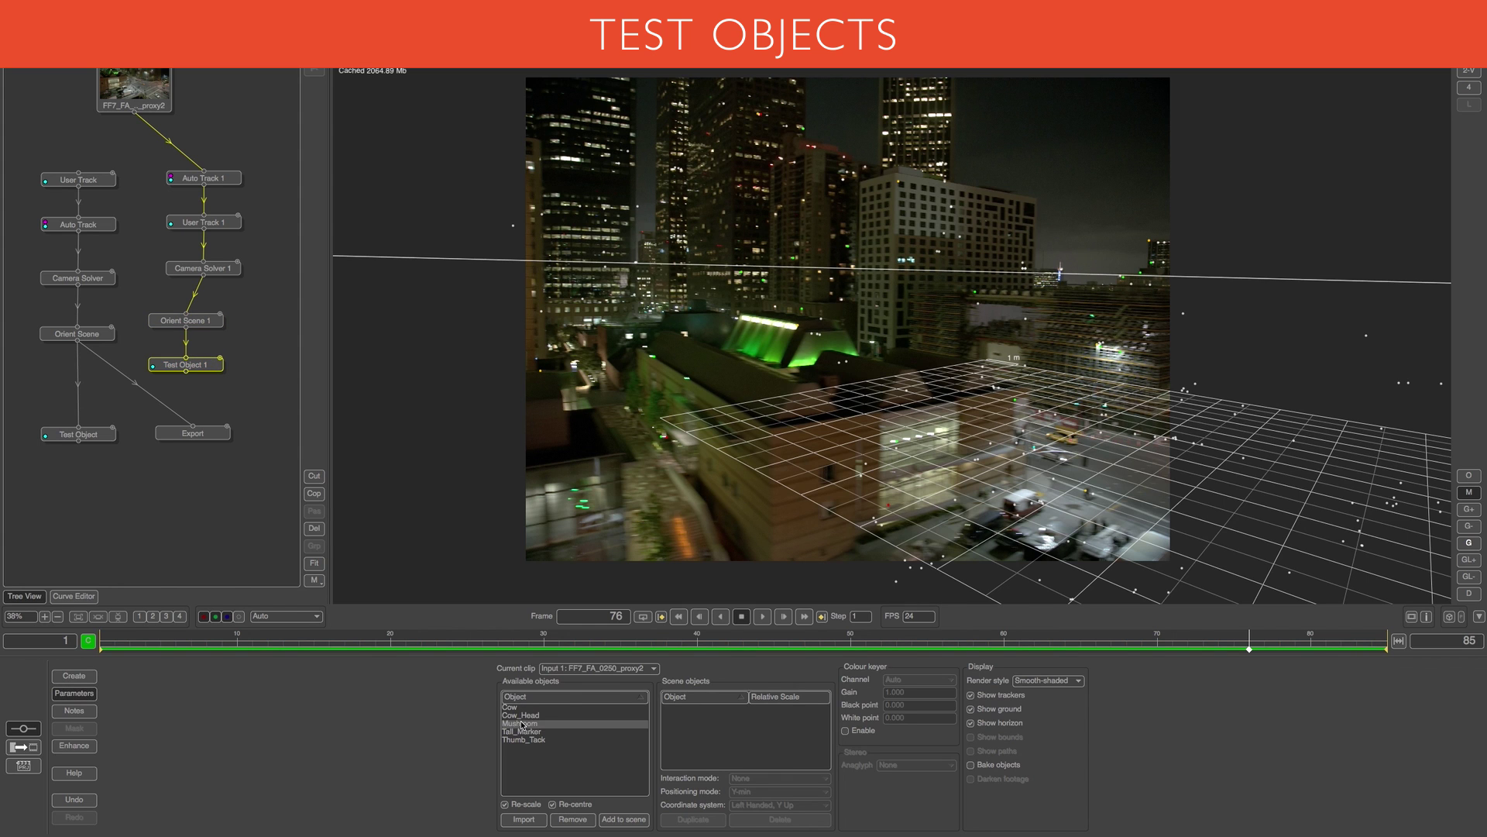
click(624, 820)
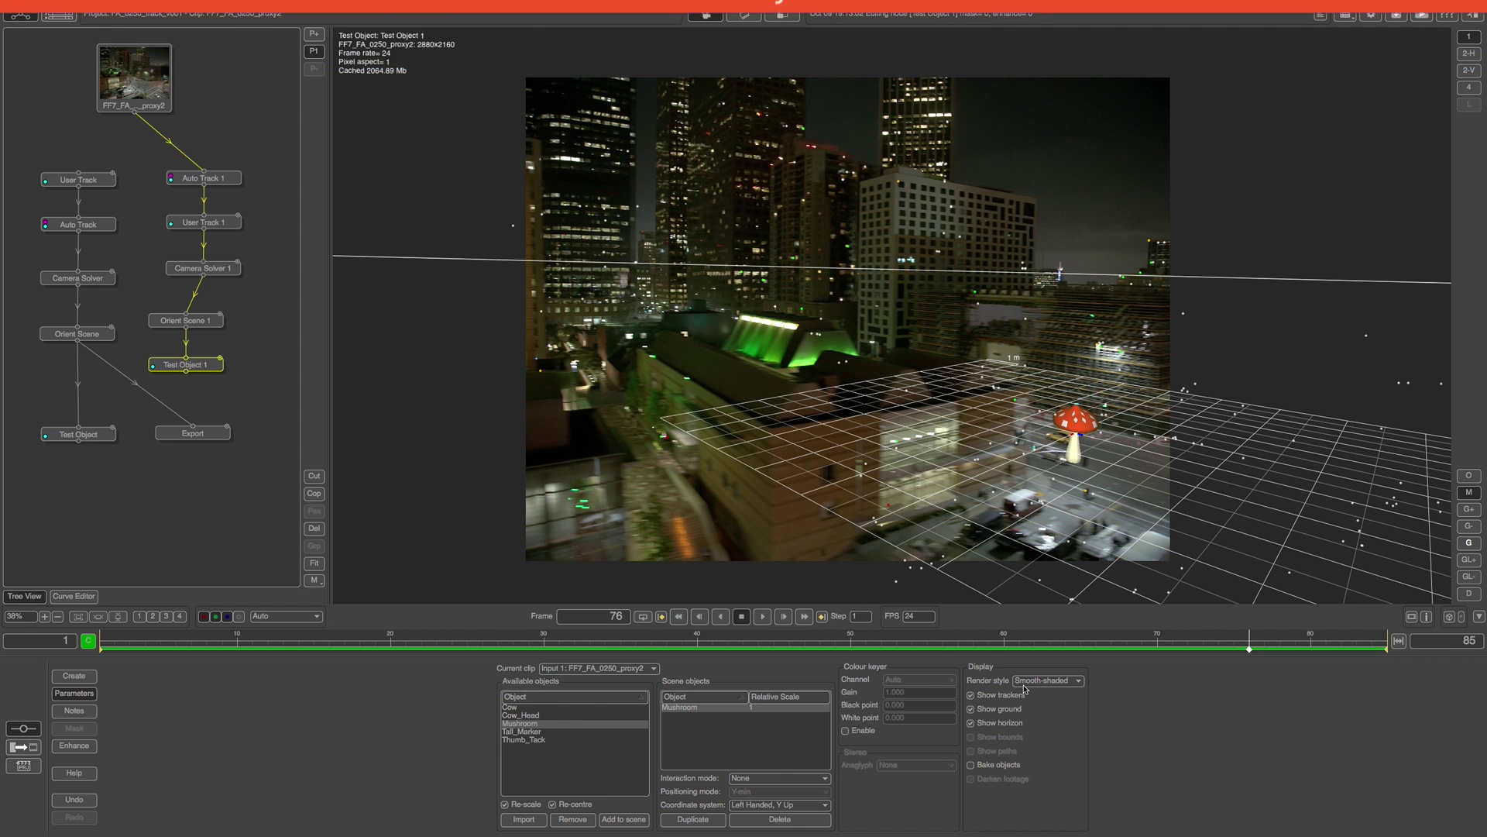
- Set the interaction mode to Place at selected feature and place the mushroom on a tracker at the street intersection
click(728, 781)
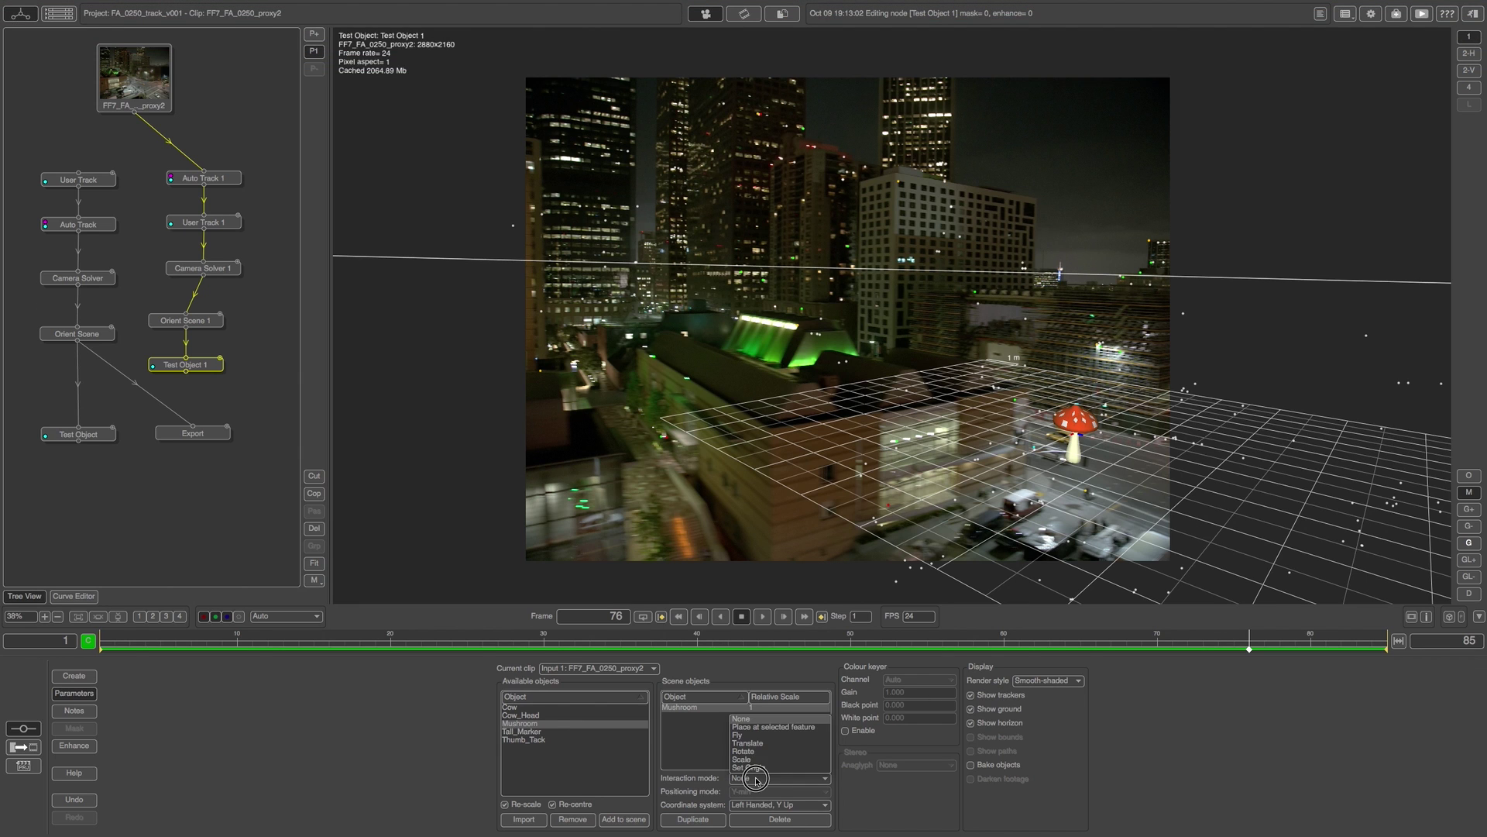
click(774, 726)
click(1103, 435)
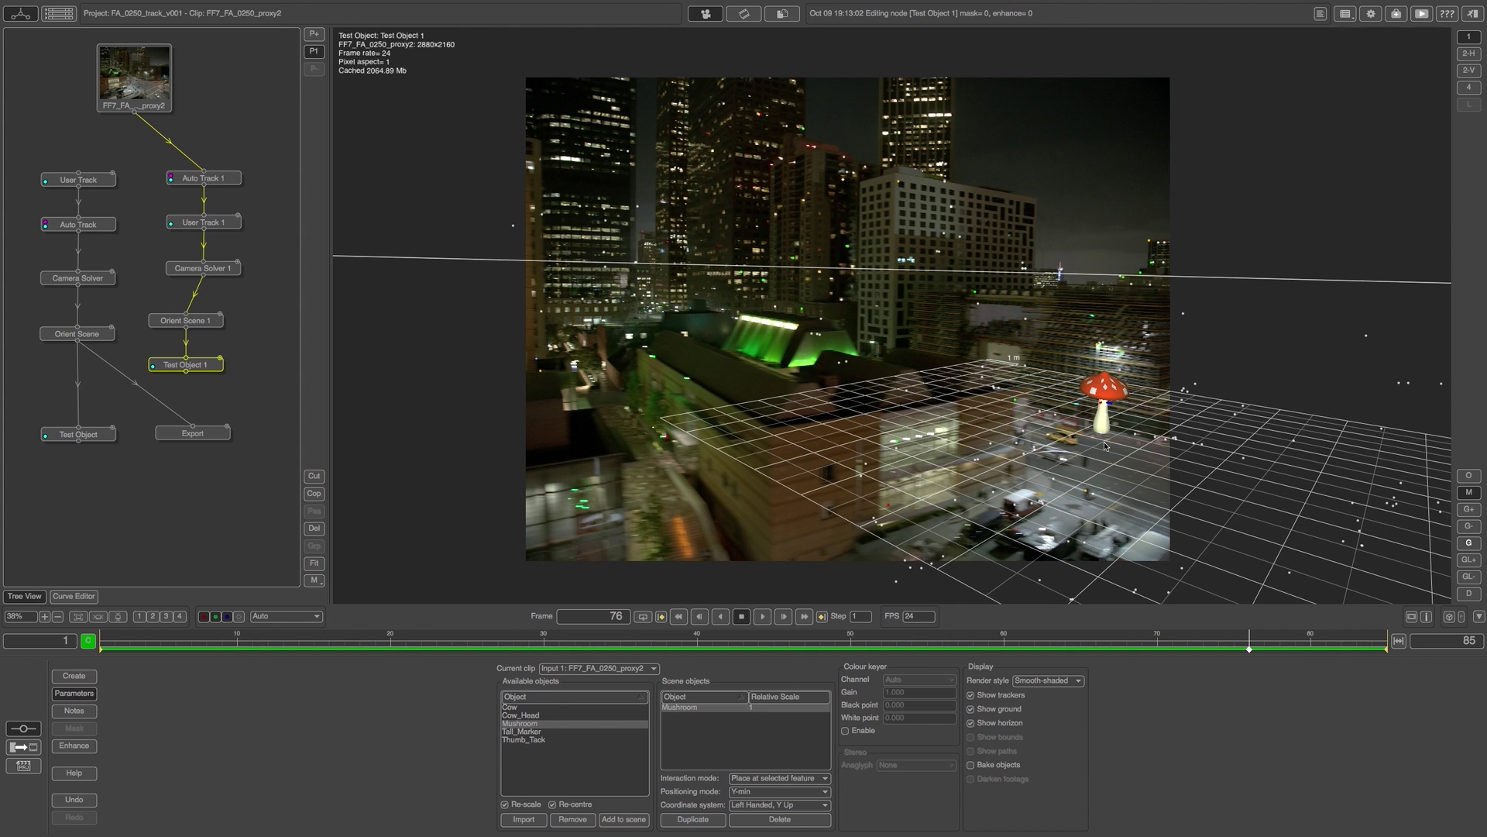
- Try the Left Handed, Z Up coordinate system on the mushroom and restore Left Handed, Y Up
click(770, 806)
click(777, 782)
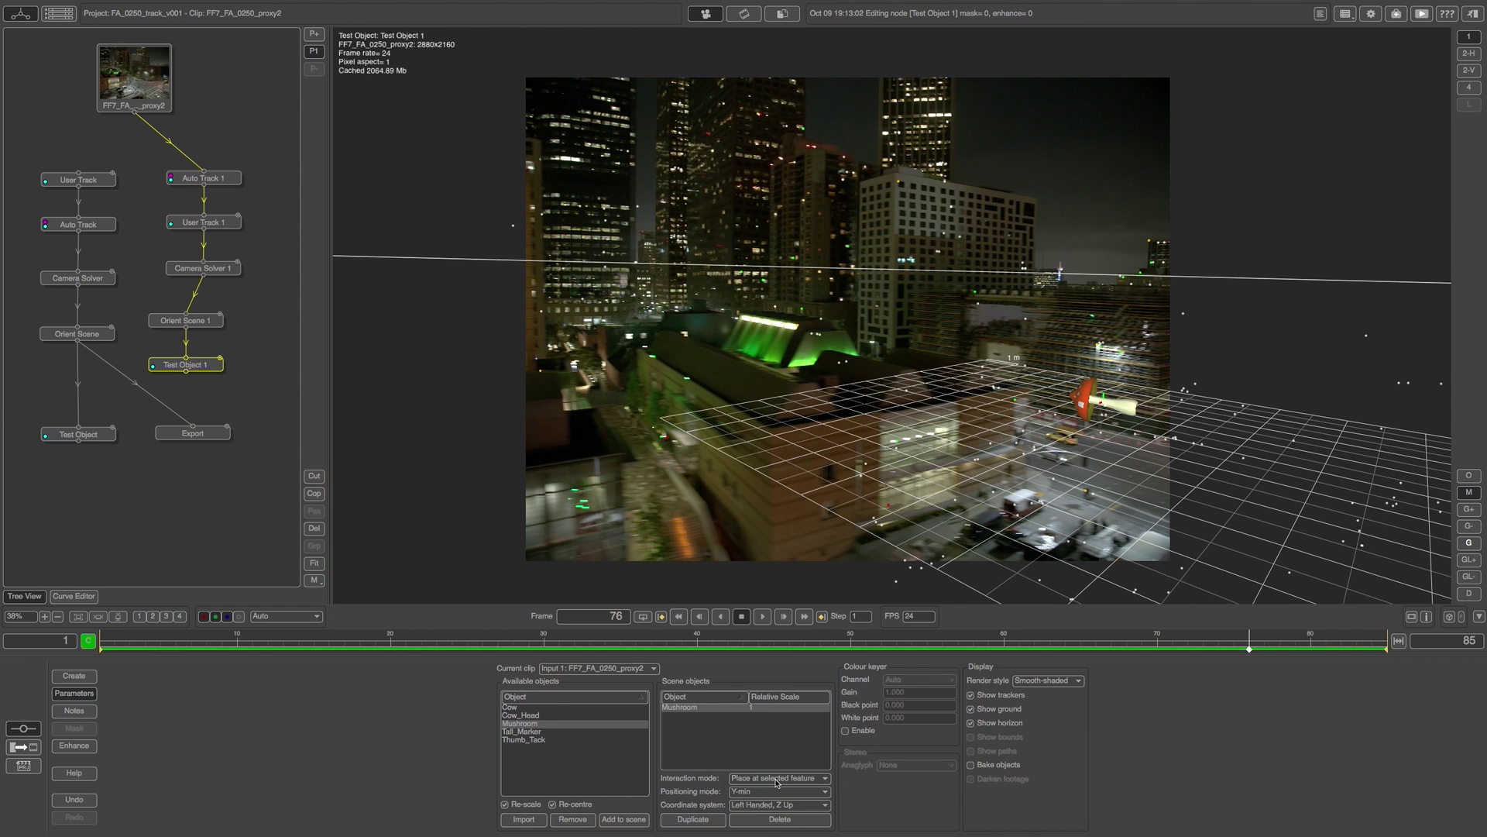
click(763, 805)
click(764, 785)
click(771, 806)
click(773, 794)
click(772, 806)
click(772, 776)
- Place a duplicate mushroom on the pale high-rise's roof and a Cow_Head on a tracker above the lower building beside it
click(691, 820)
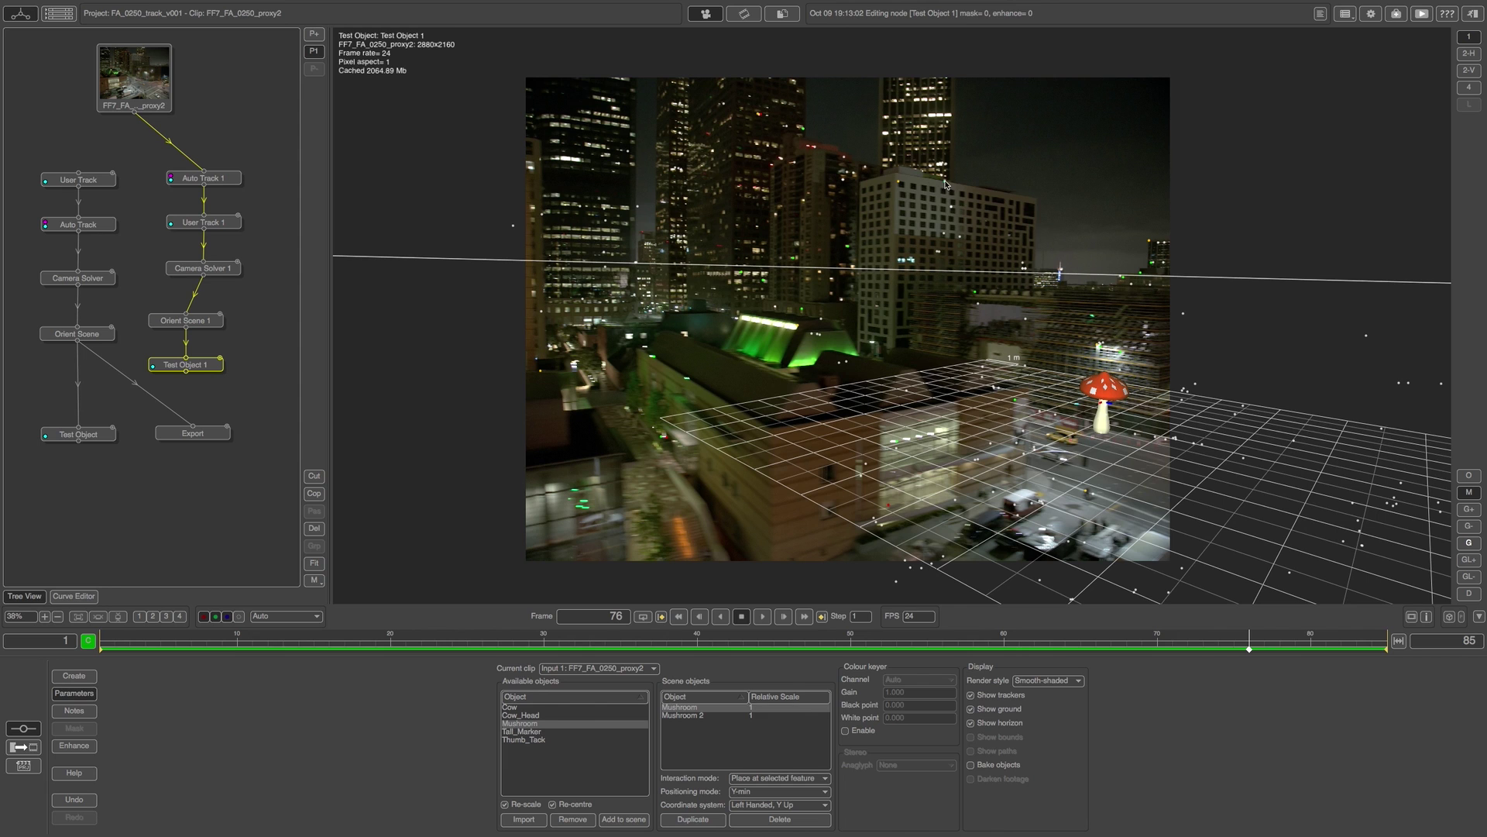
click(900, 186)
click(530, 715)
click(607, 823)
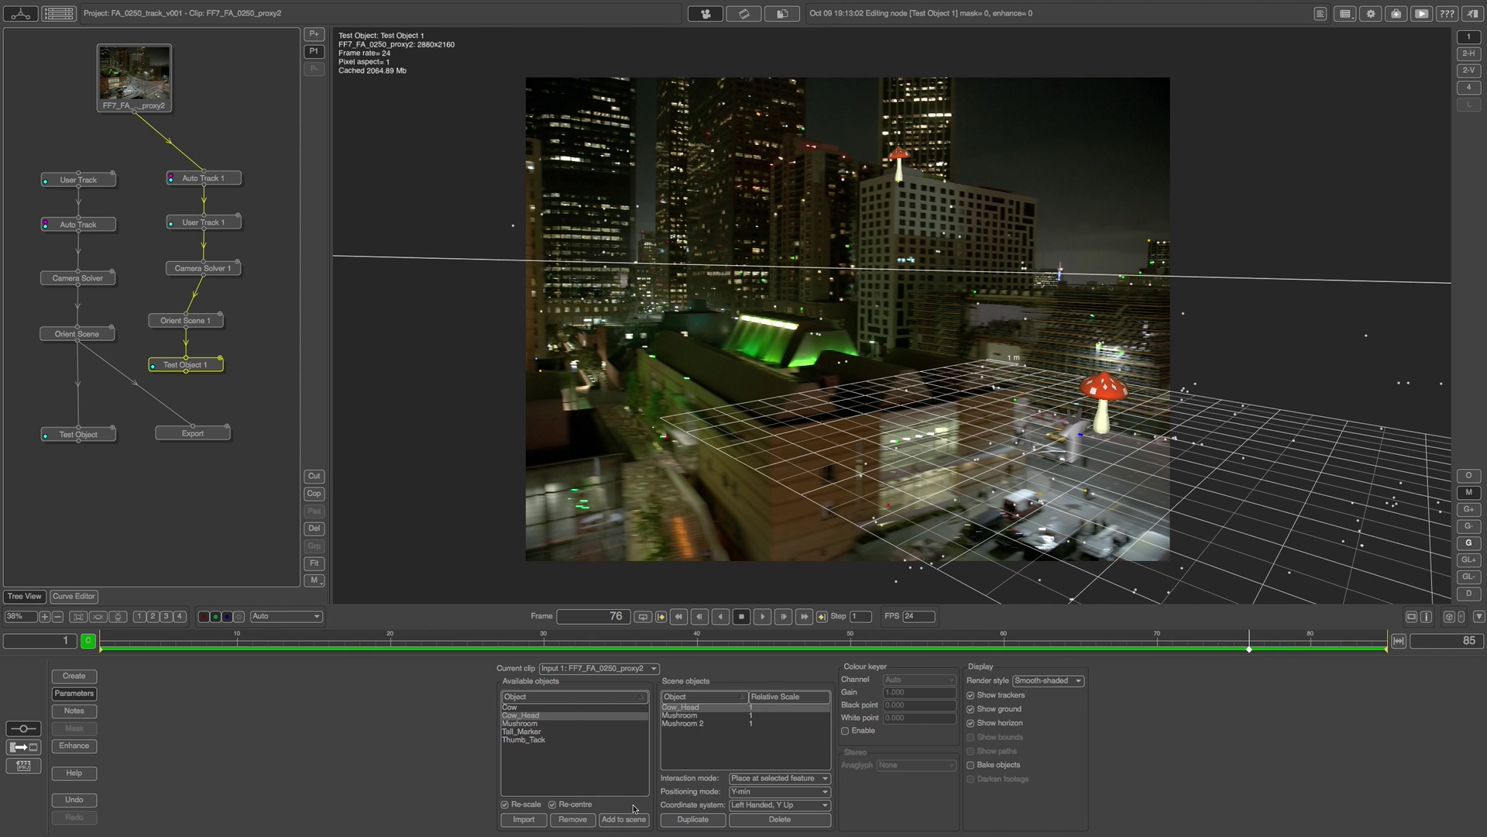
click(975, 295)
- Set the Cow_Head's interaction mode to Rotate and turn it about its vertical axis
click(779, 777)
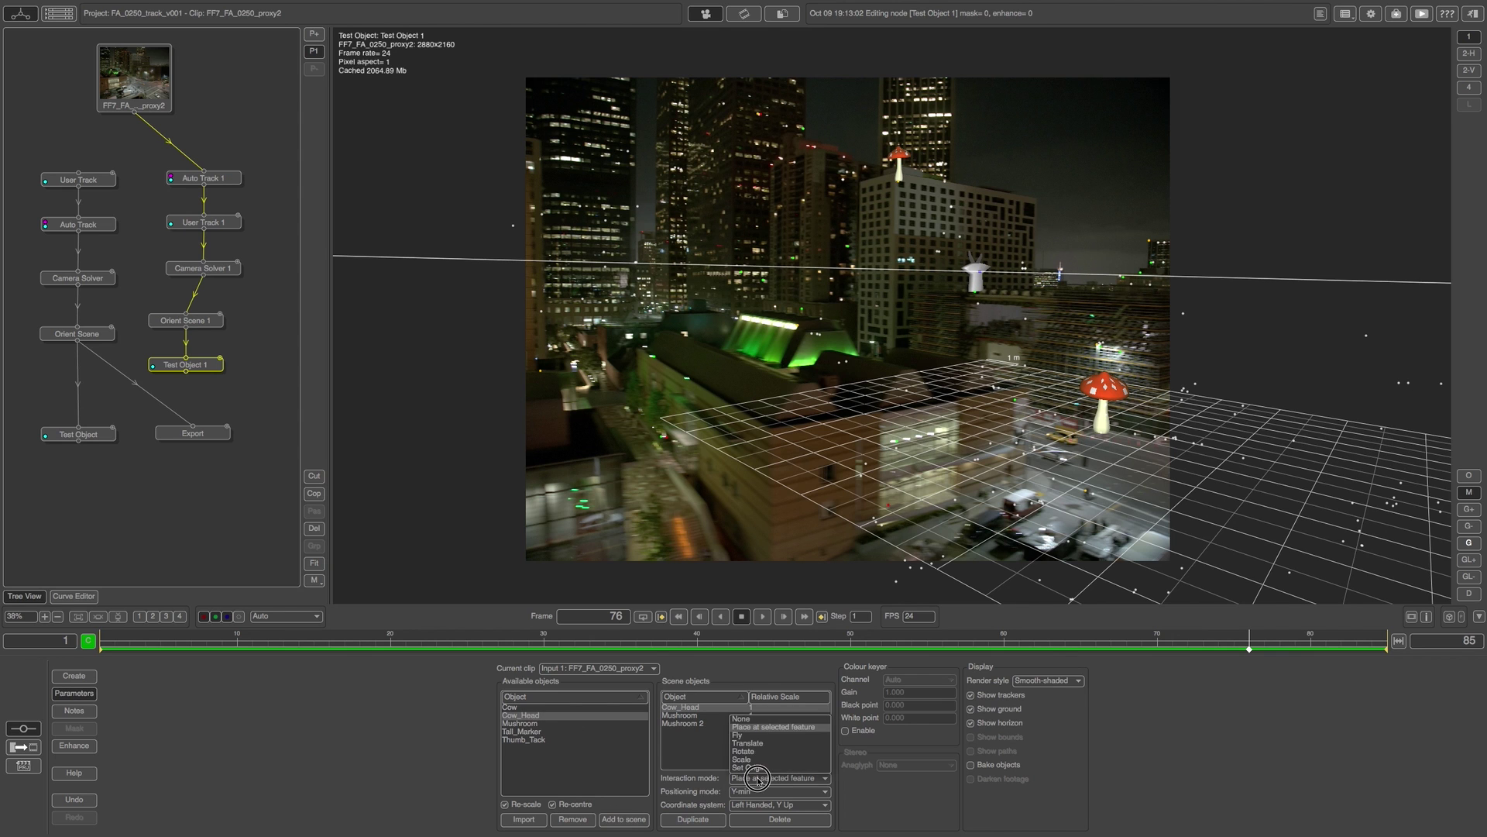
click(775, 729)
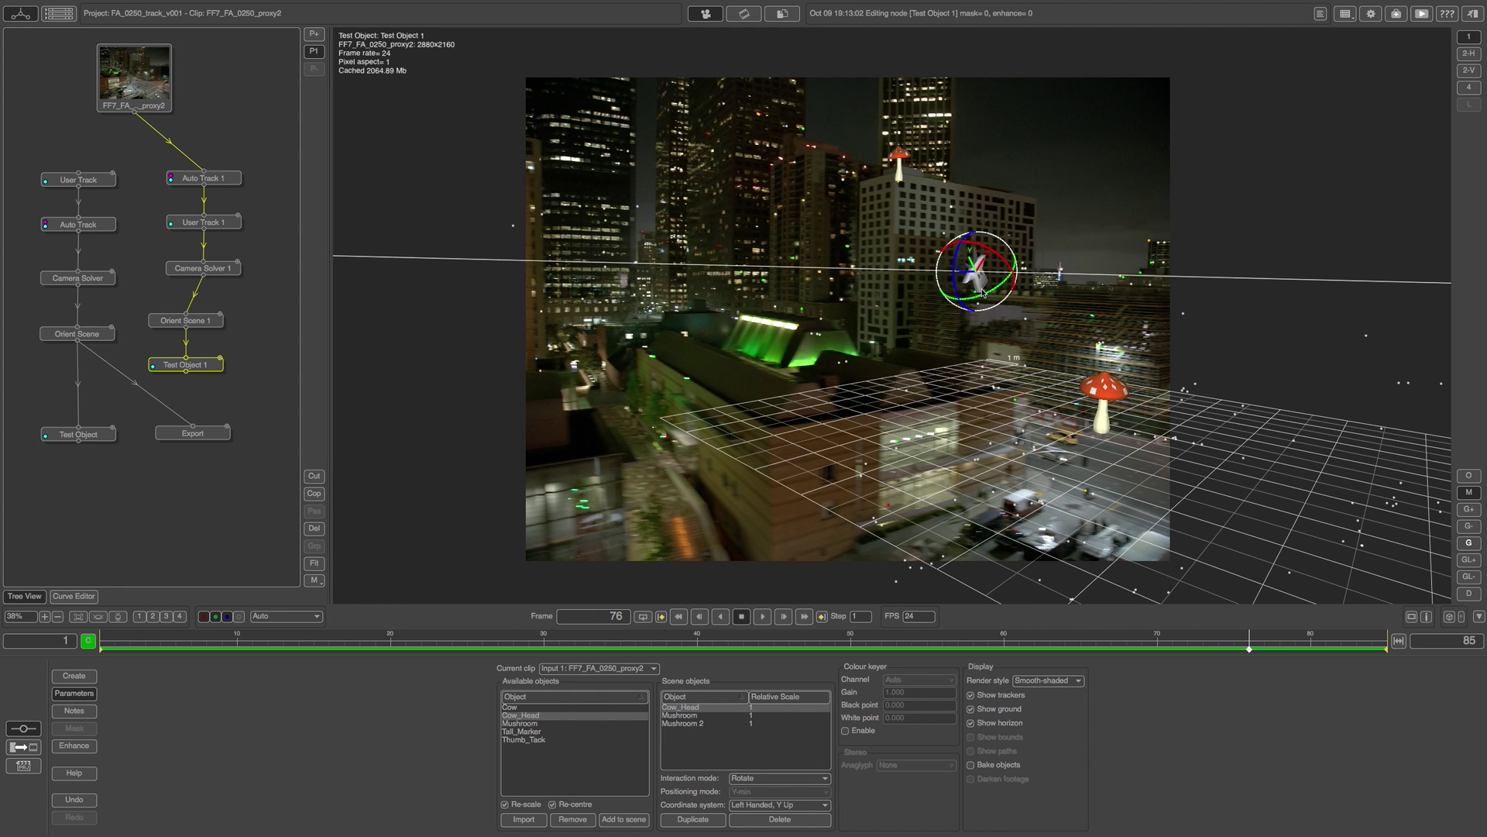
mouse_move(955, 255)
mouse_down()
mouse_move(982, 276)
mouse_move(963, 269)
mouse_up()
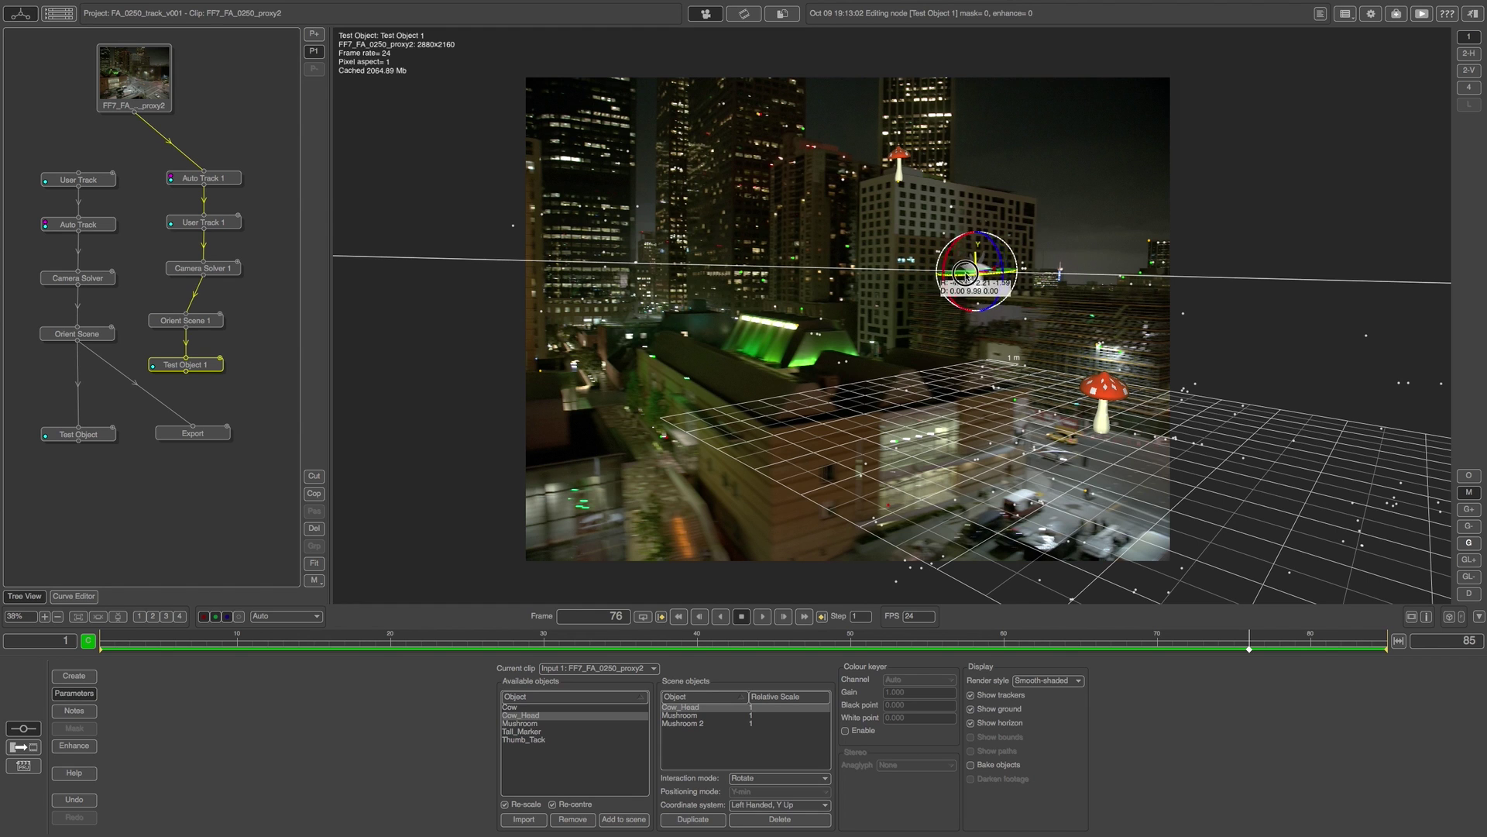
- Dim the footage, hide the ground and horizon, and play the shot to check how the test objects stick
click(762, 616)
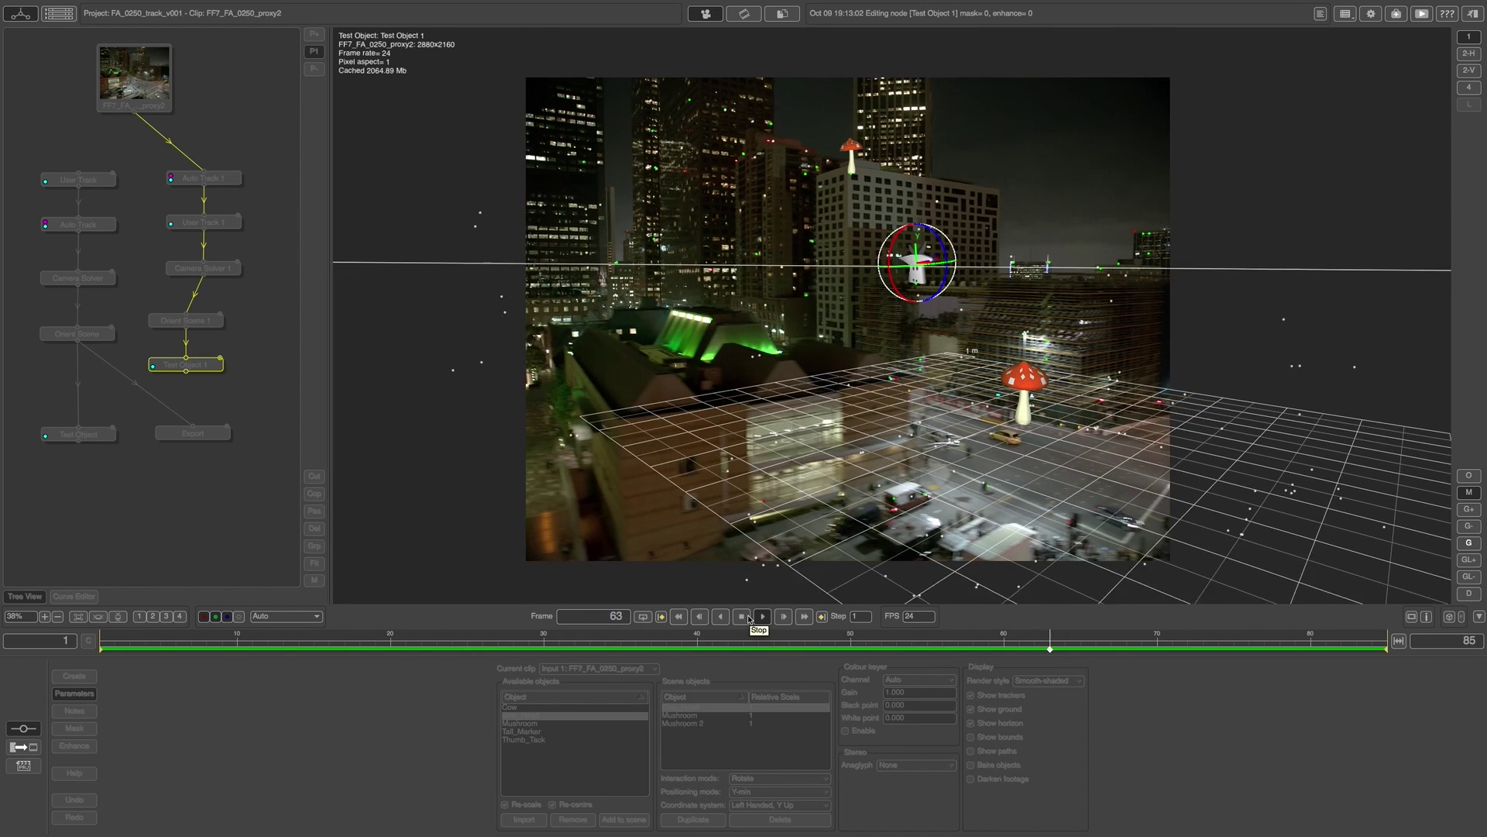
click(745, 617)
click(1470, 594)
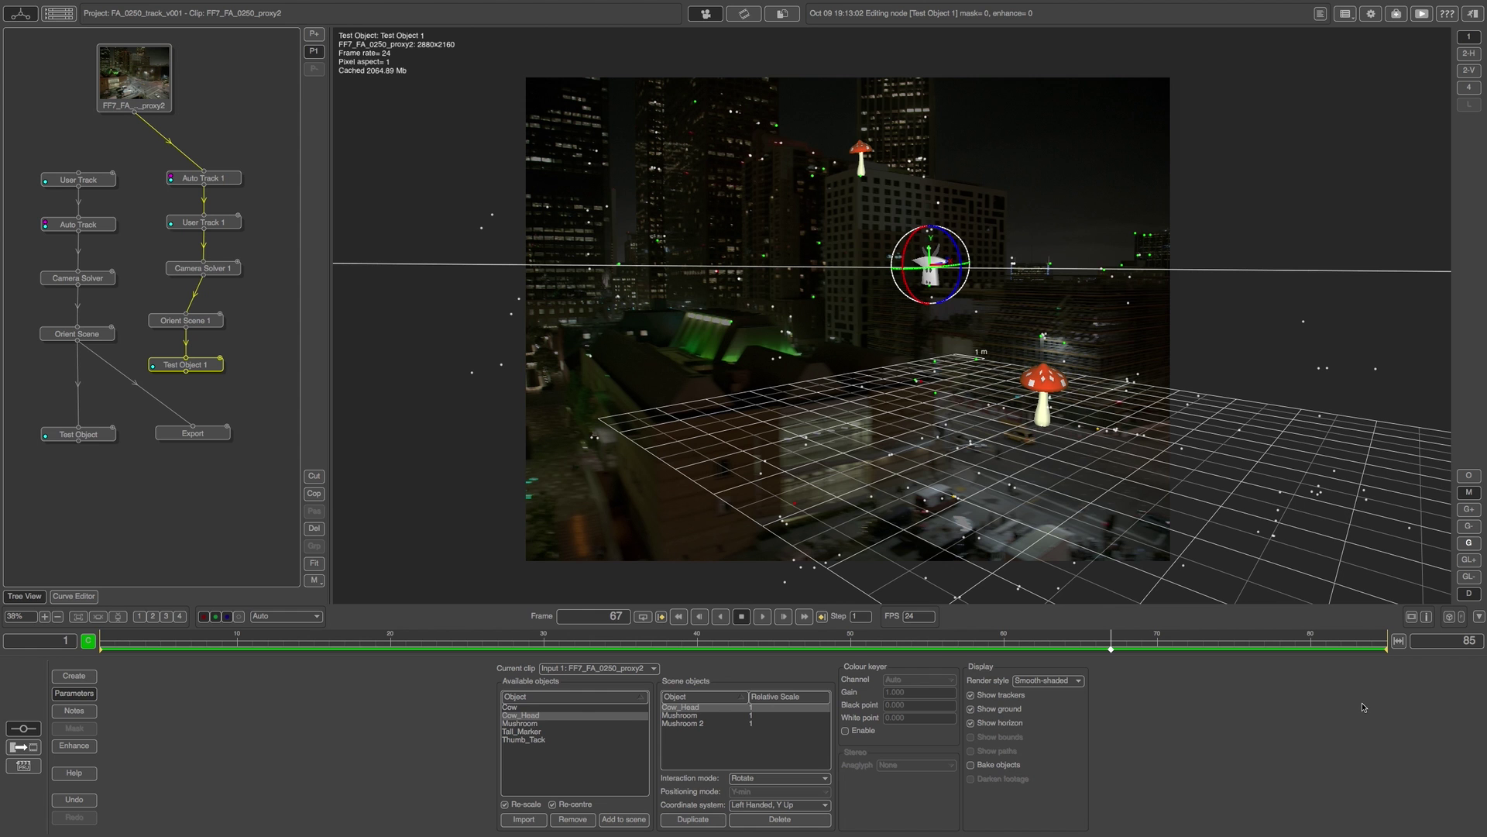
click(971, 709)
click(762, 617)
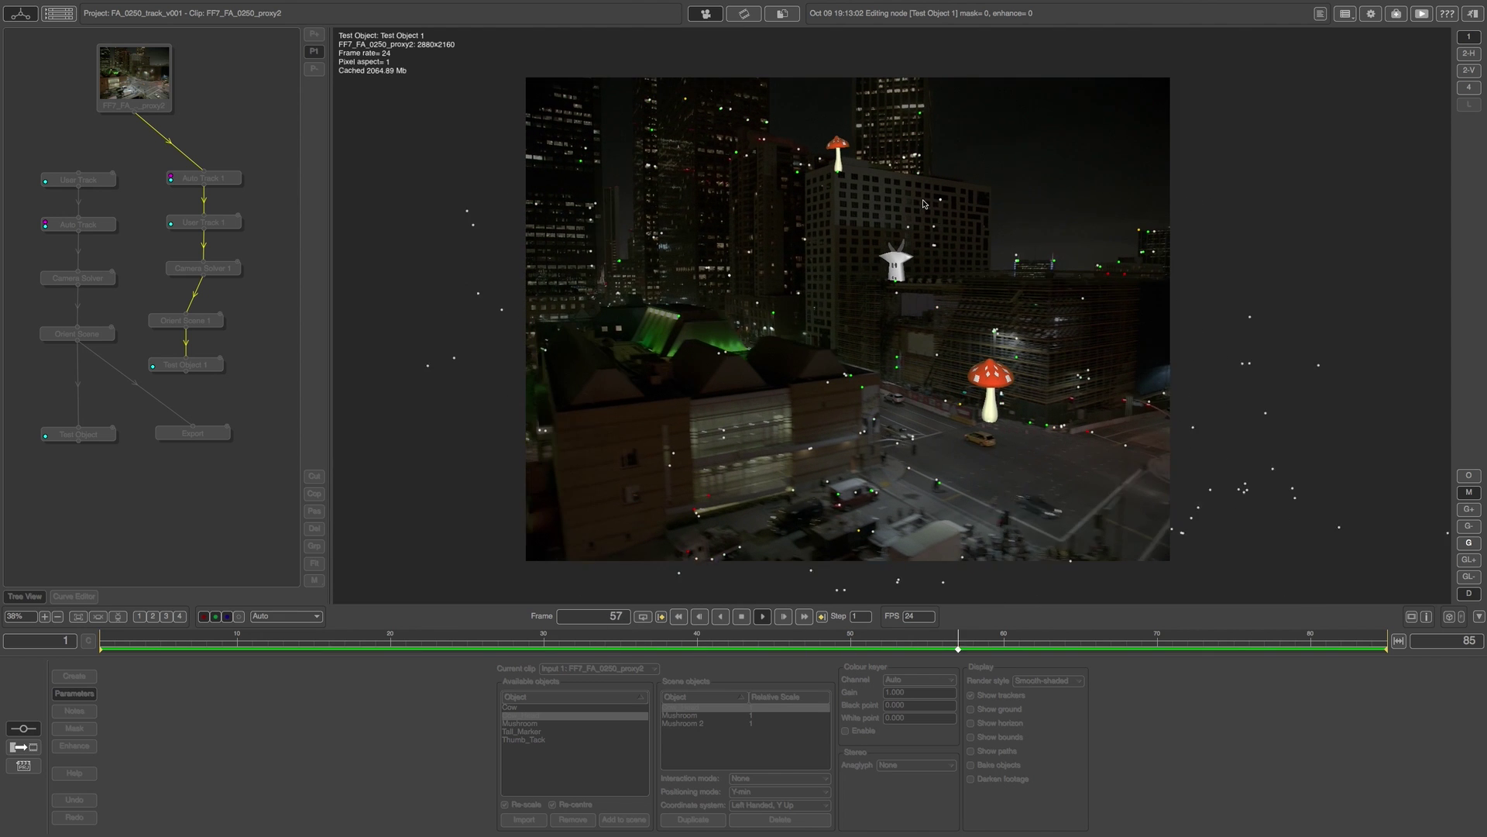
key(space)
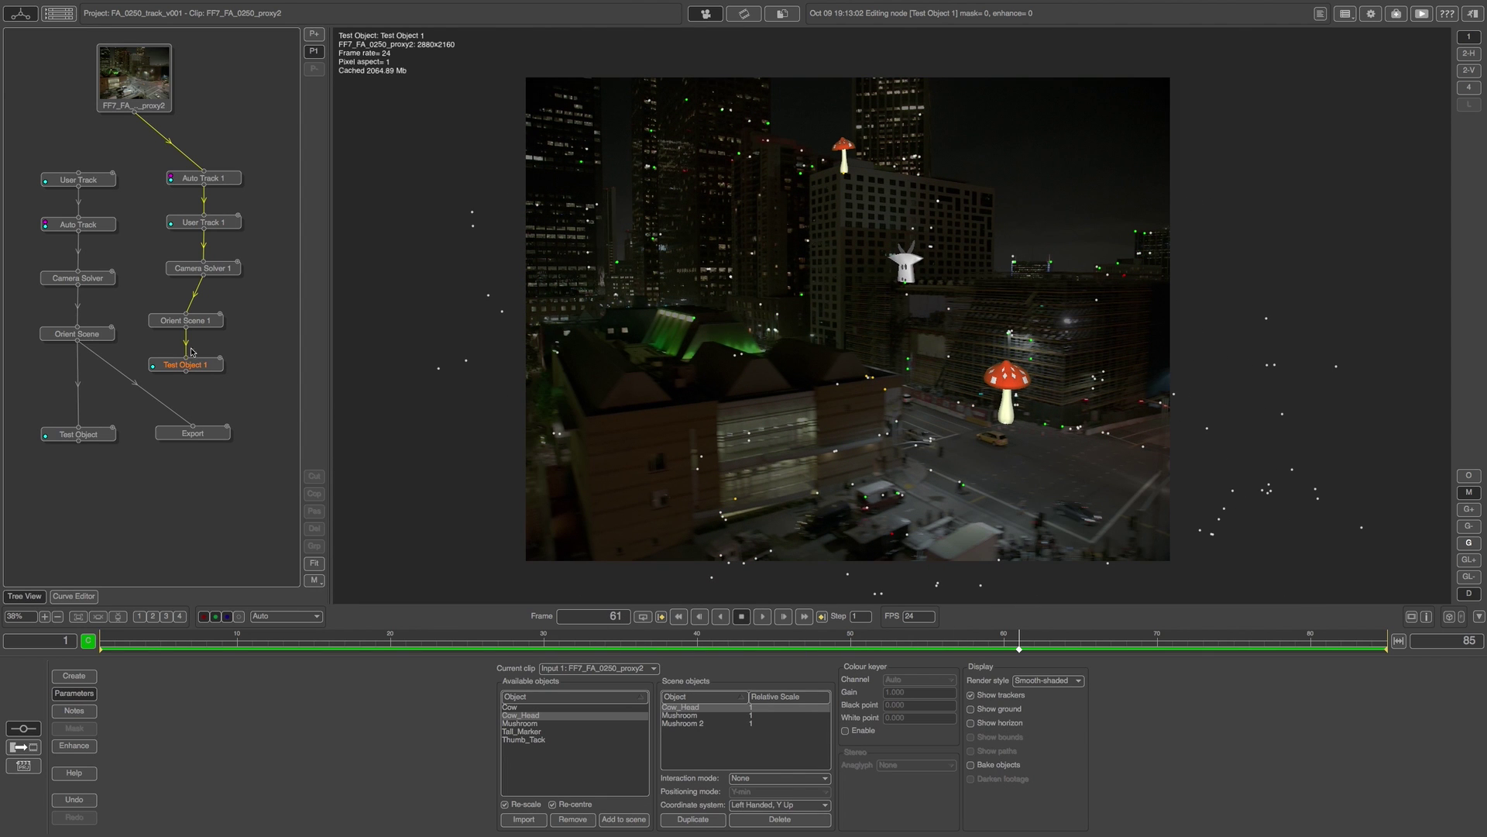
- Open the error curves of Camera Solver 1 and inspect the large spike of tracker Auto001195
click(203, 268)
drag(658, 644, 713, 646)
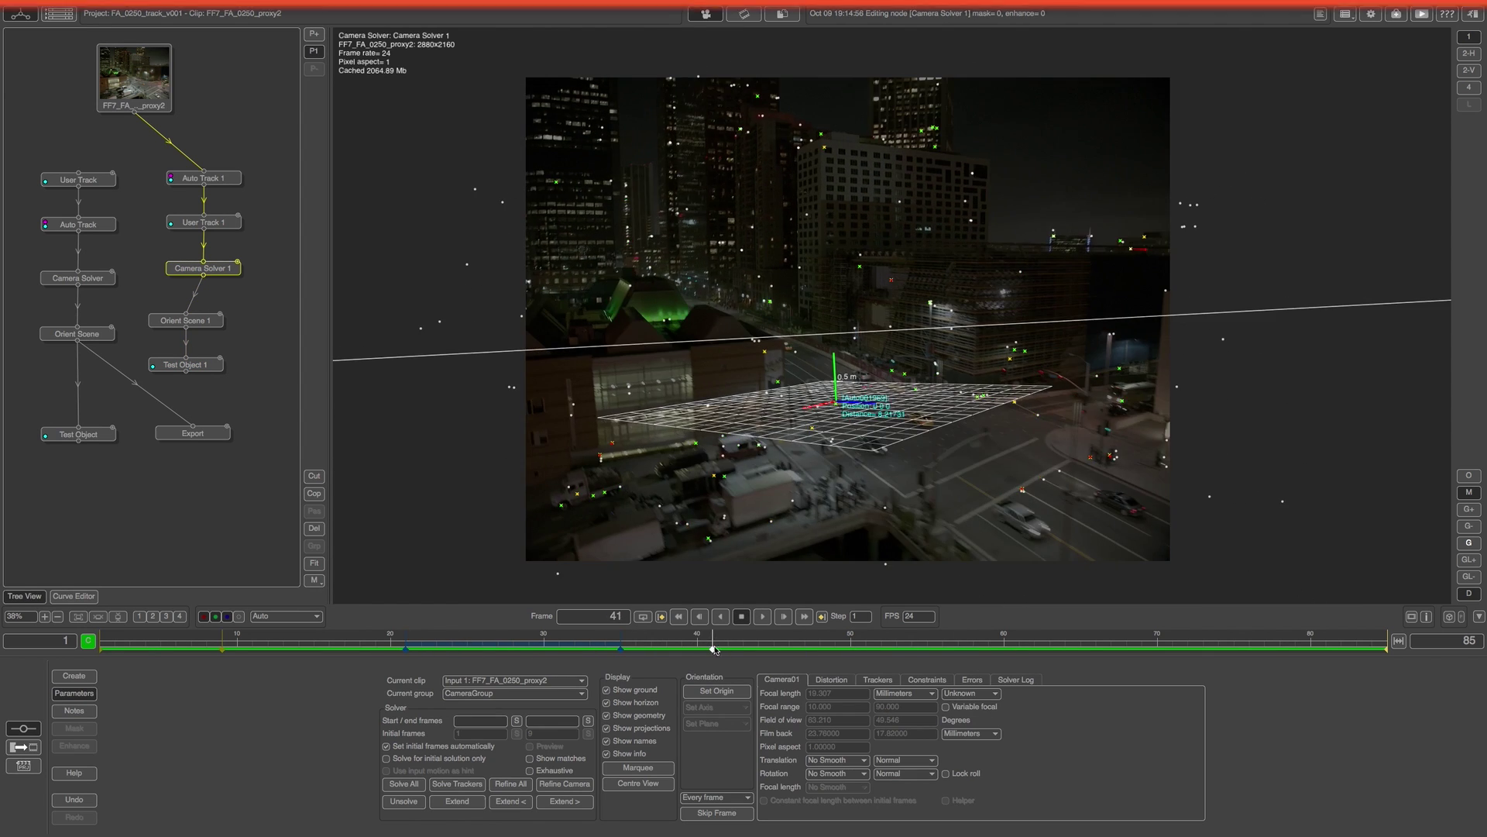
click(970, 679)
click(894, 724)
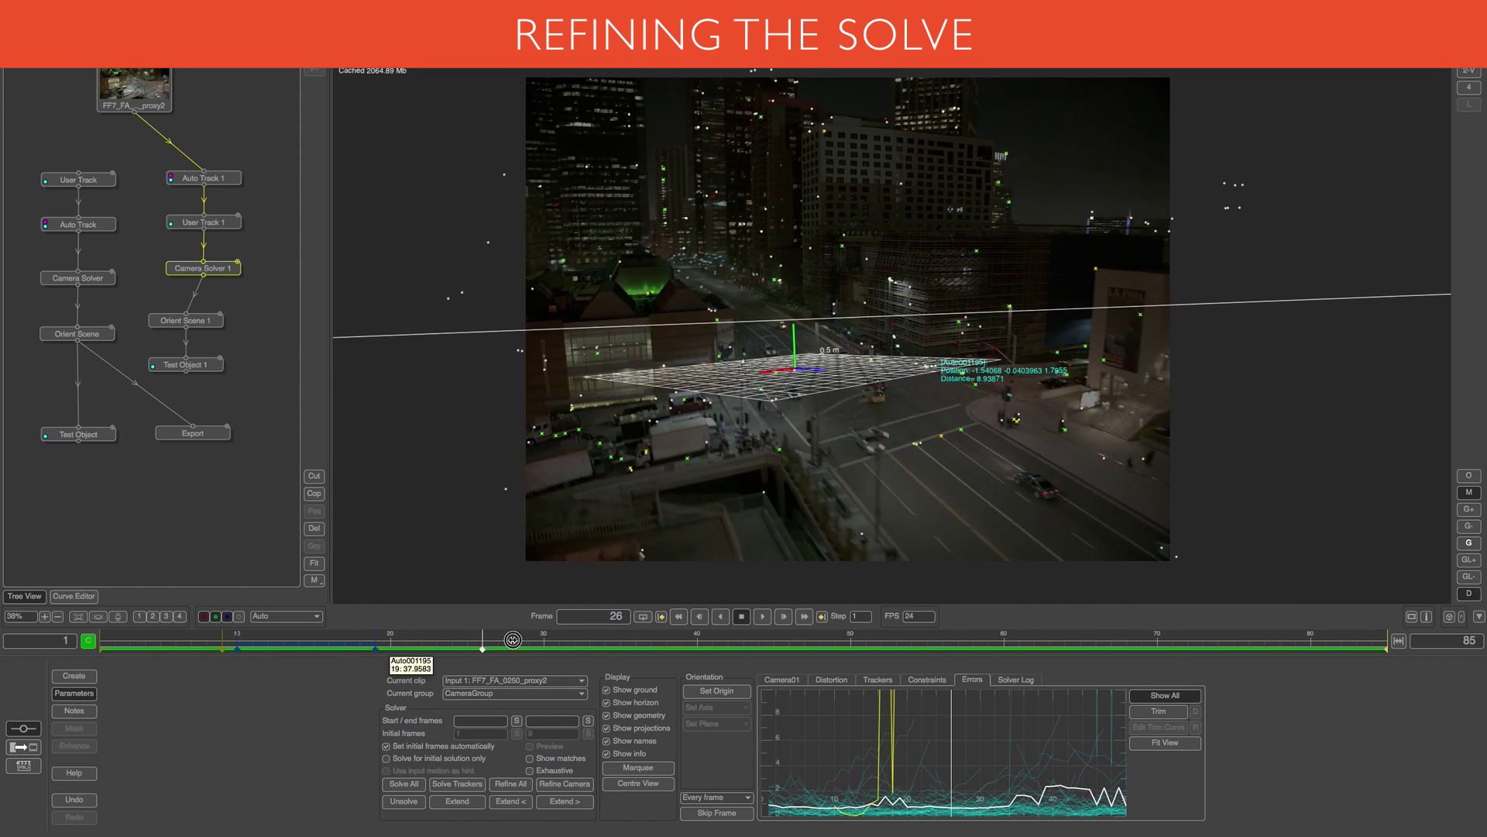
- Inspect the rising error of tracker Auto000546 from frame 21 back to frame 8 and deactivate the tracker
click(912, 729)
click(912, 730)
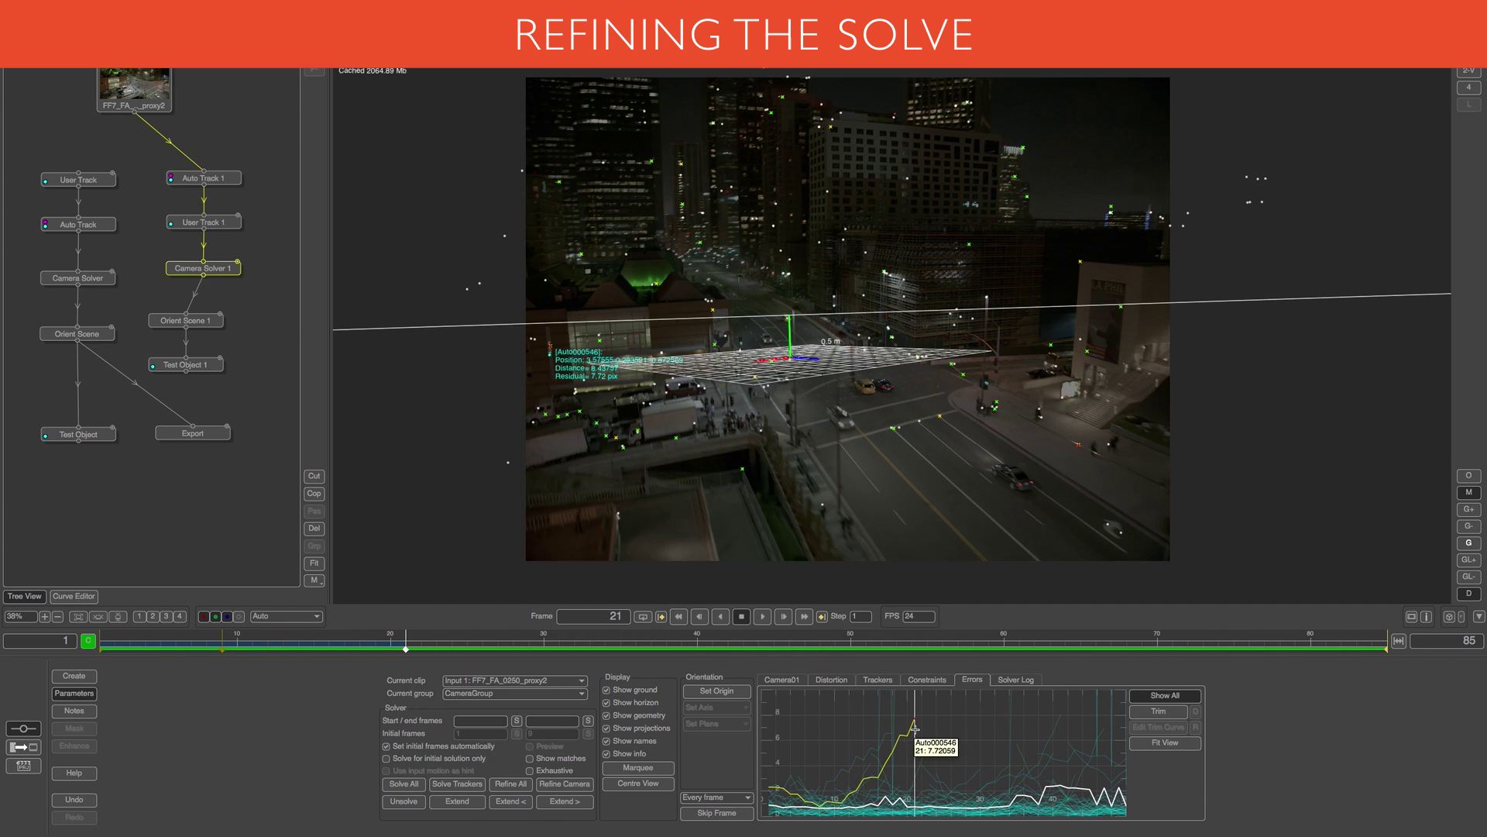
drag(403, 649, 241, 640)
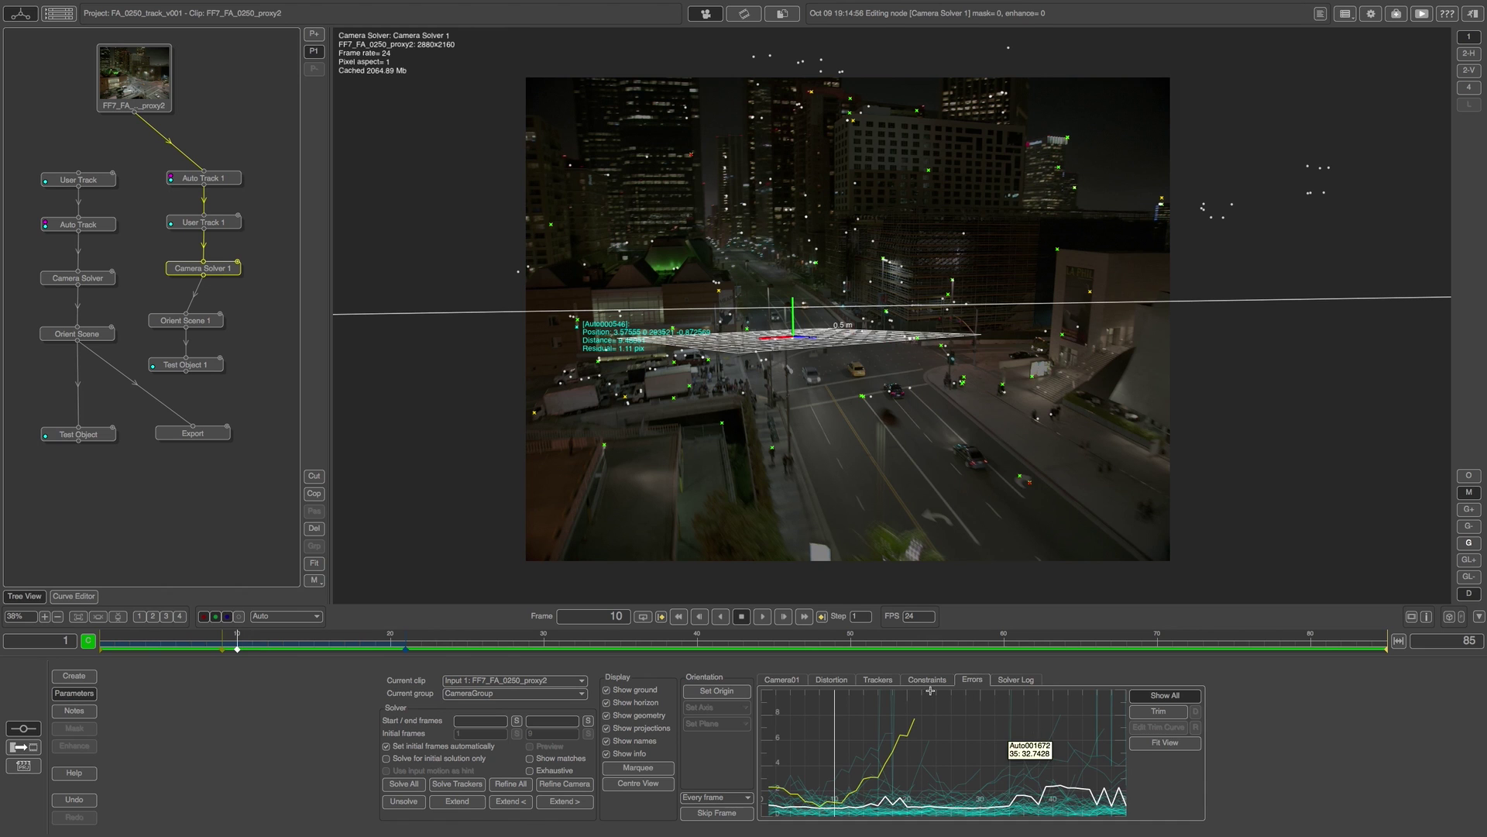
click(883, 682)
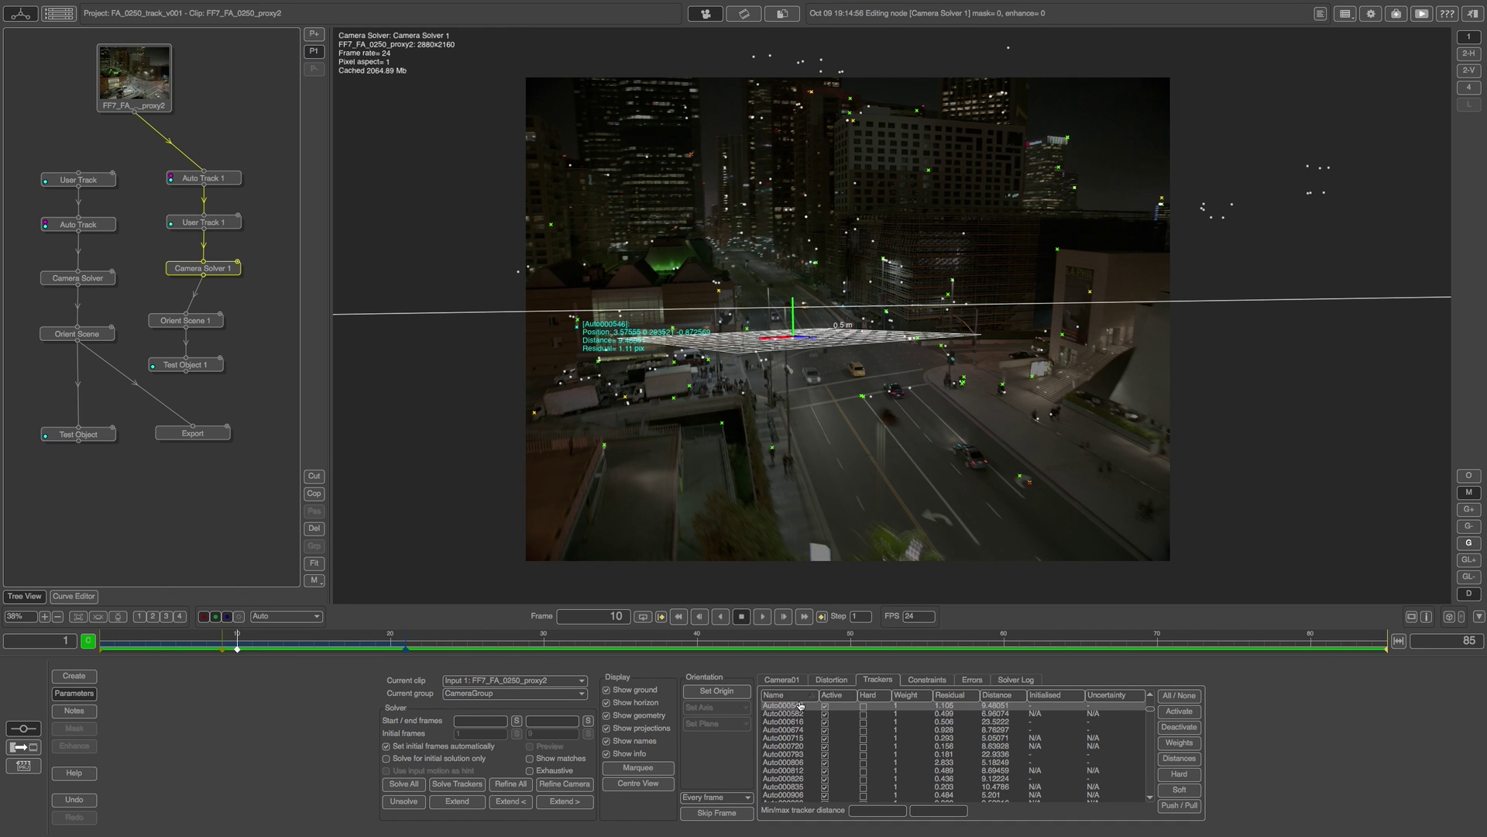
drag(237, 650, 203, 635)
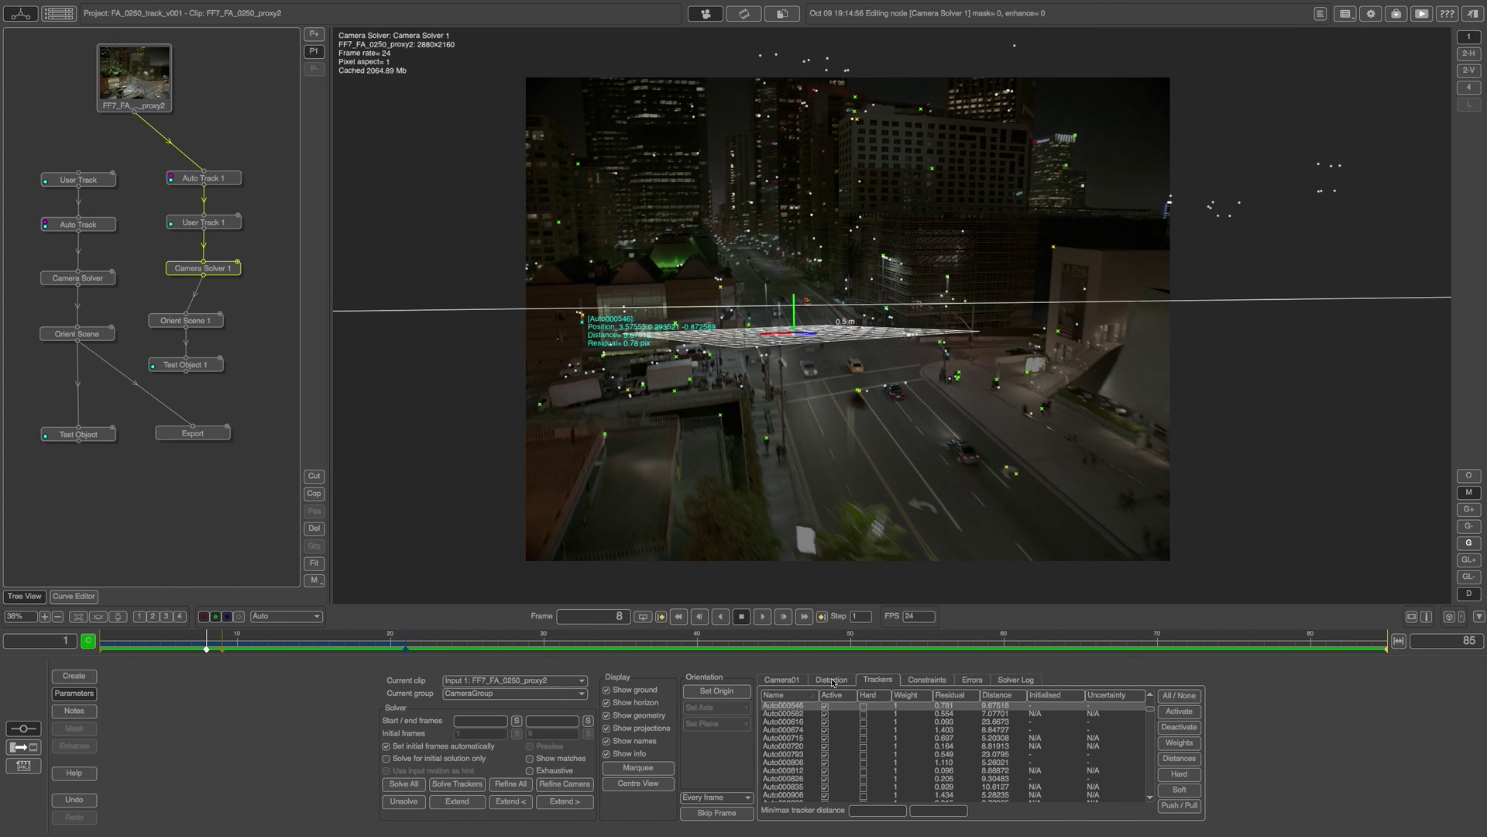
- Pick the spiking error curve of tracker Auto001195 near frame 17 and deactivate that tracker
click(972, 679)
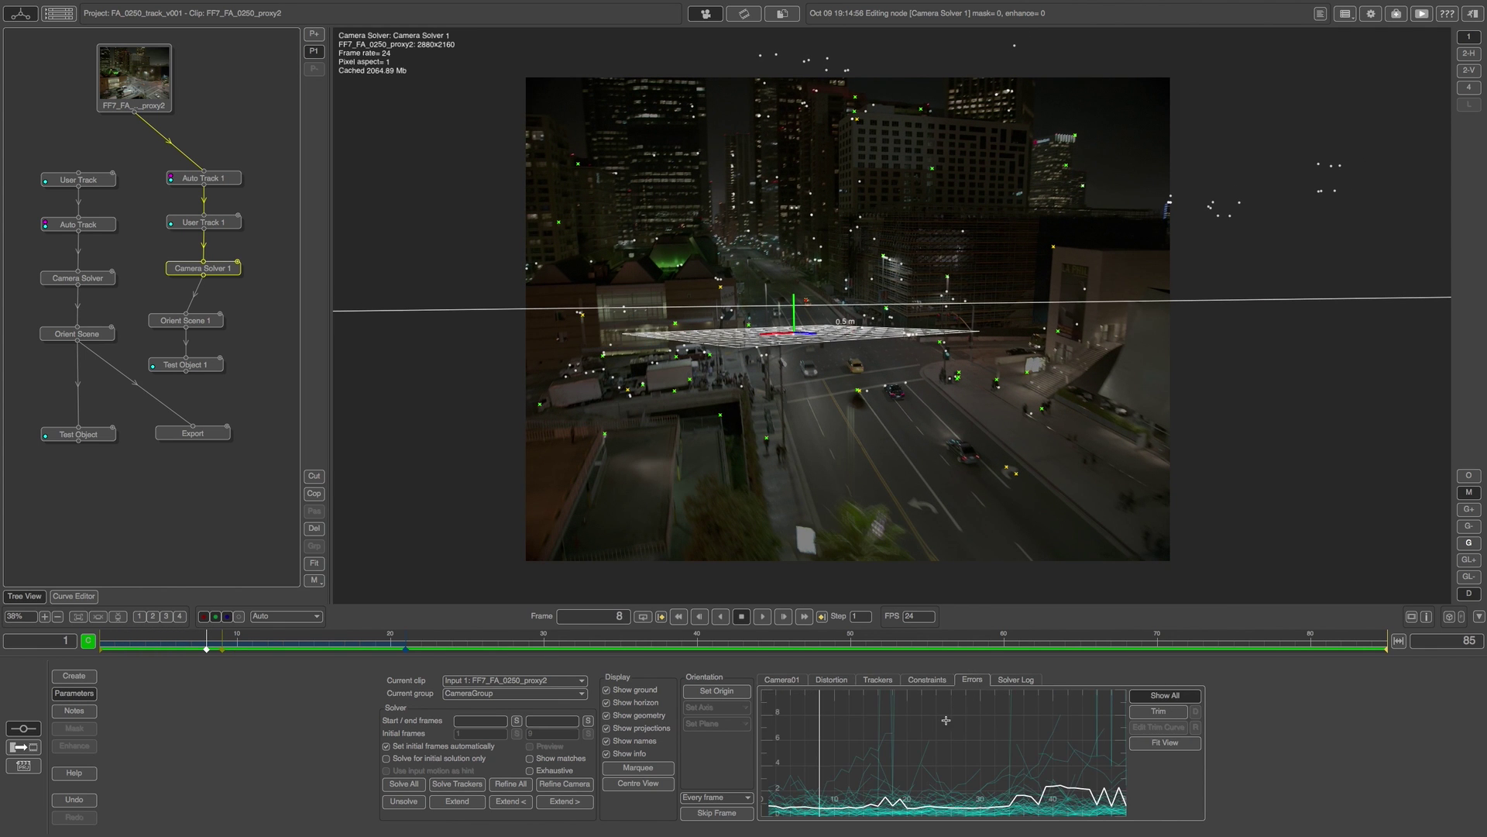
click(885, 729)
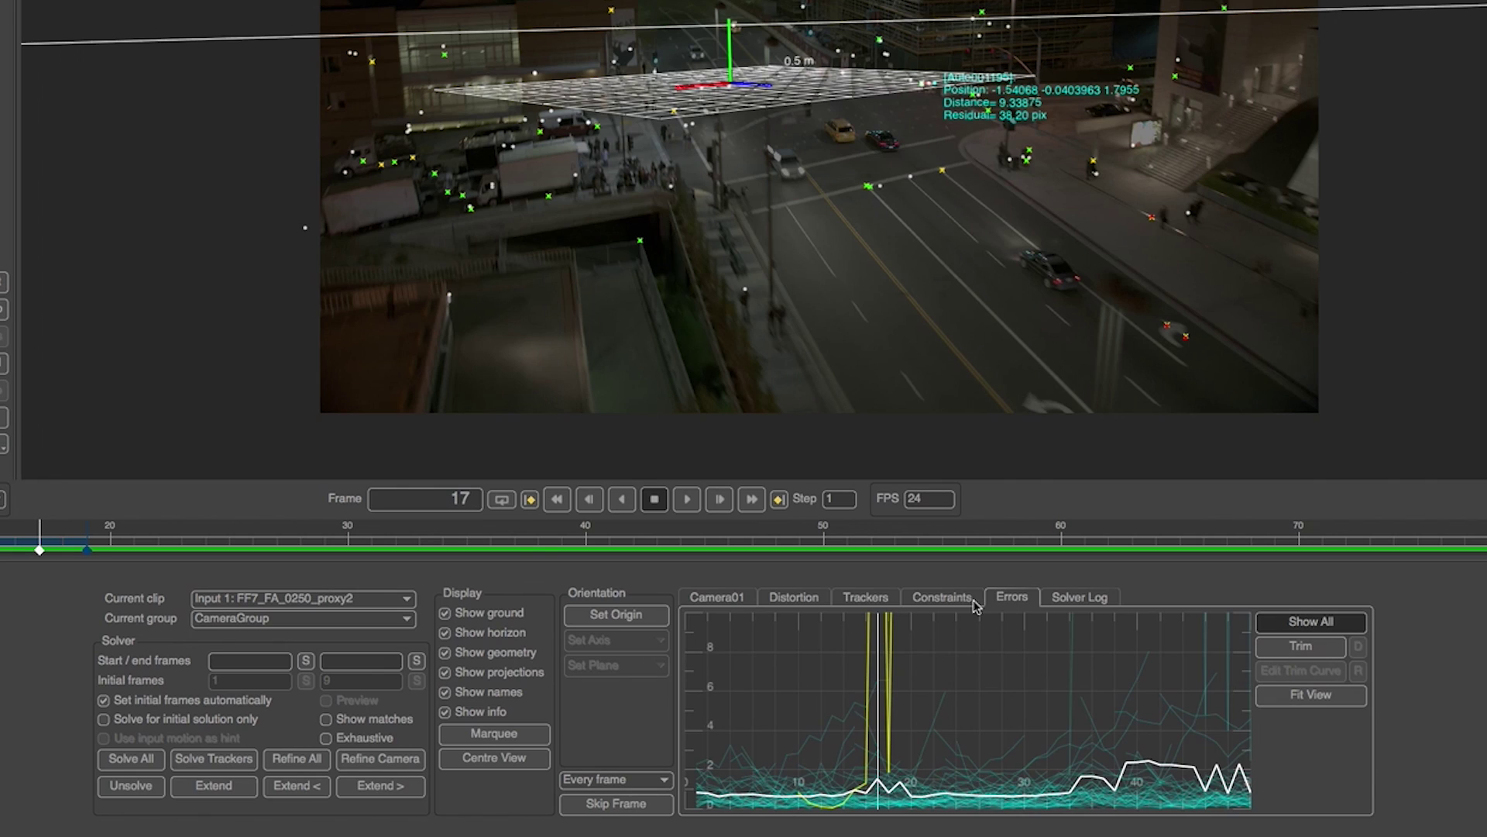
click(866, 596)
click(1348, 671)
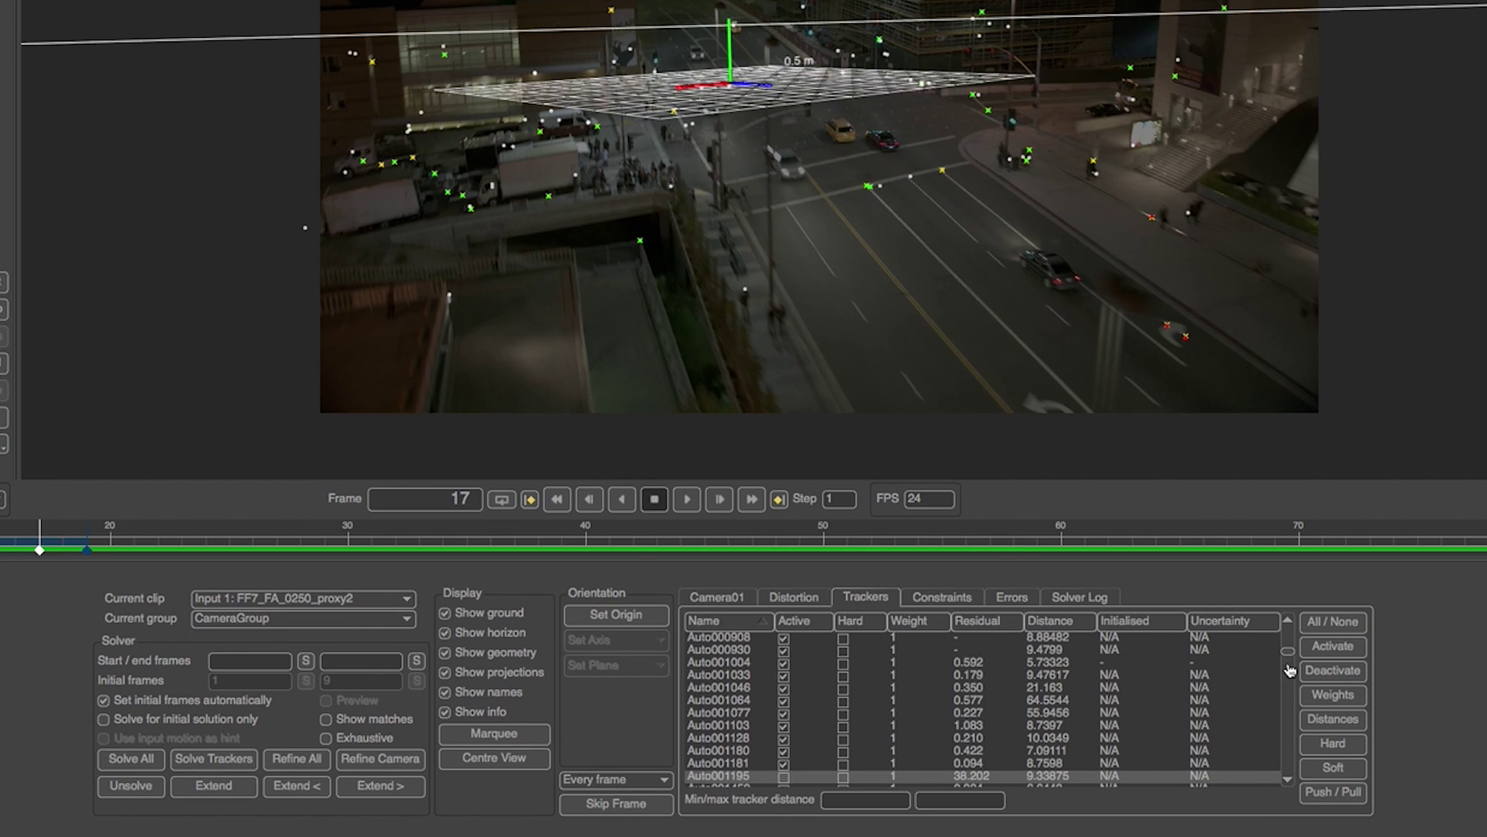
- Pick the error spike of tracker Auto001672 at frame 35 and deactivate that tracker
click(1039, 601)
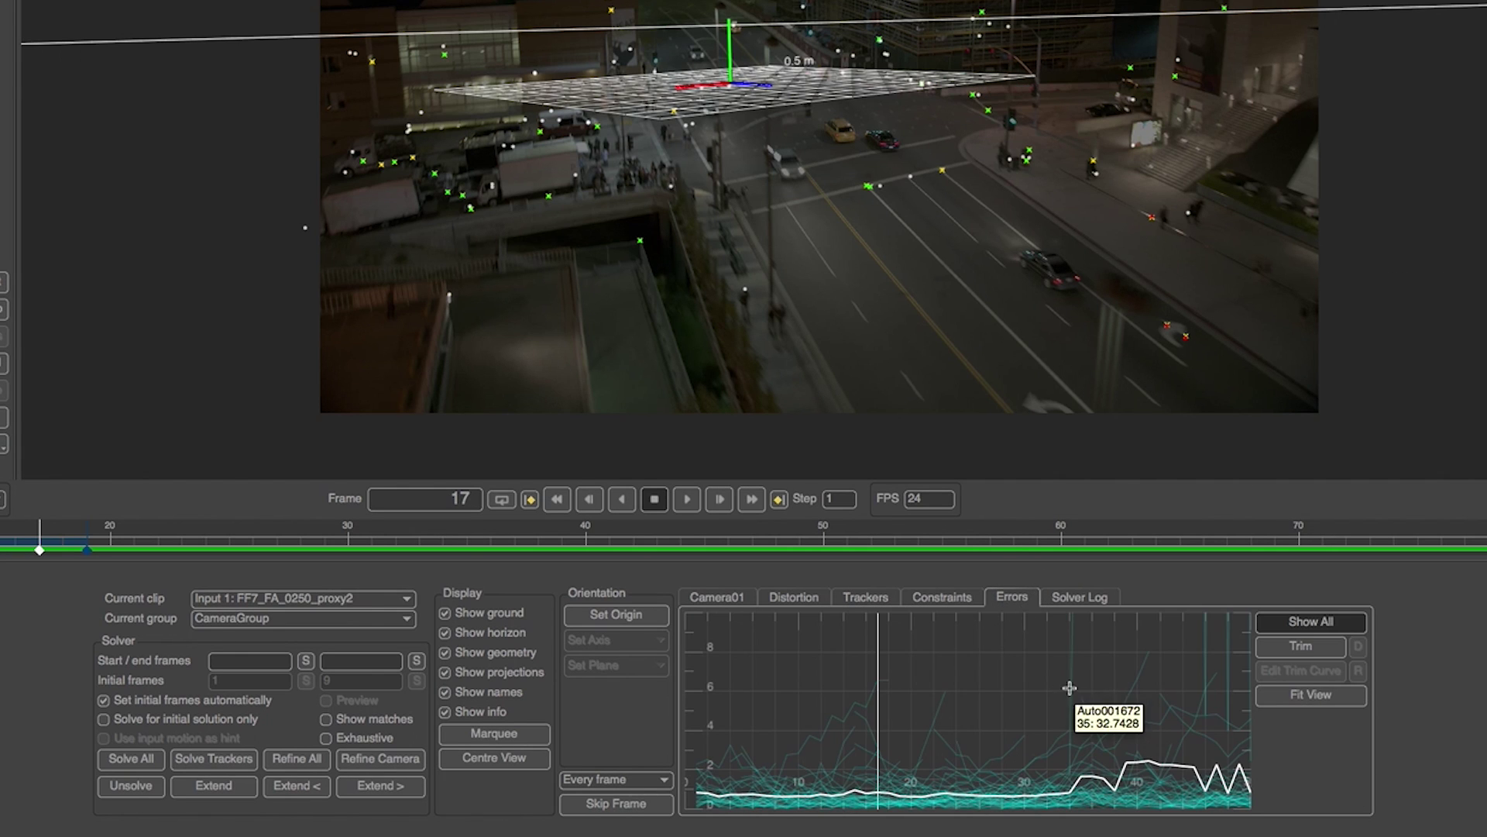
click(1069, 688)
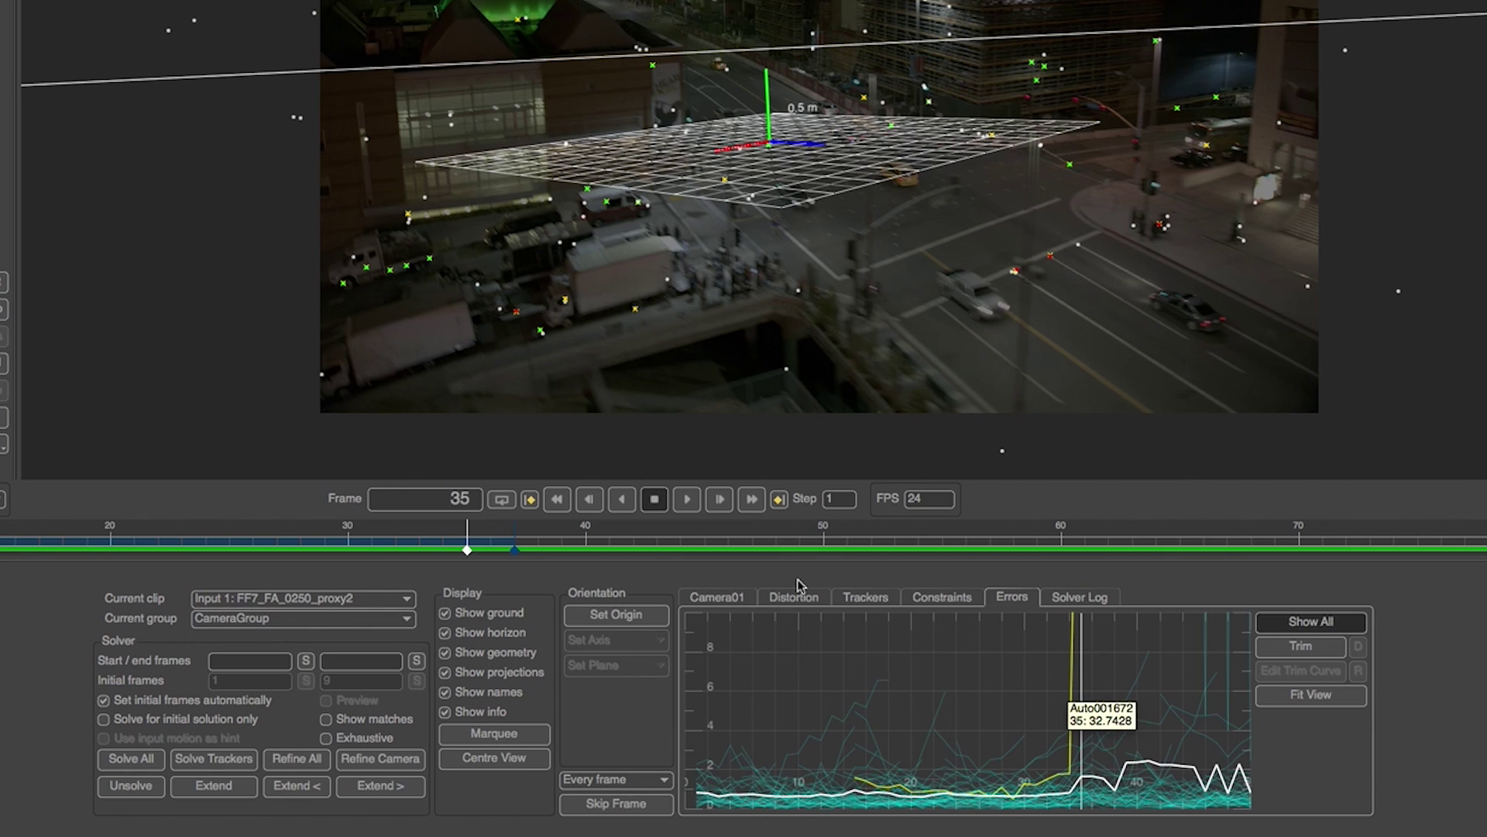
click(865, 598)
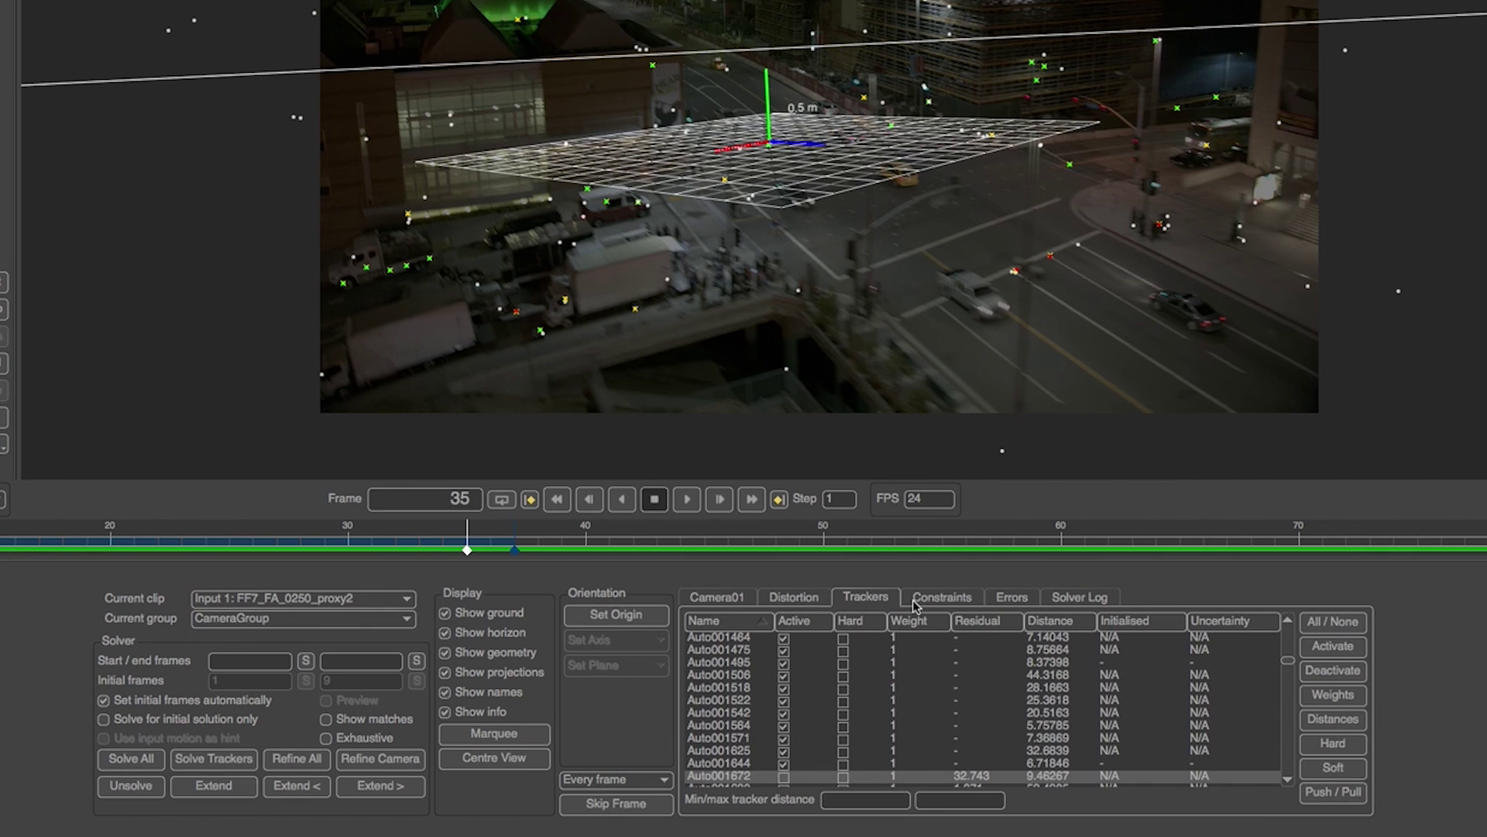
- Pick the spiking error curve of tracker Auto003677, inspect its drift between frames 46 and 57, and deactivate that tracker
click(1008, 598)
click(1206, 668)
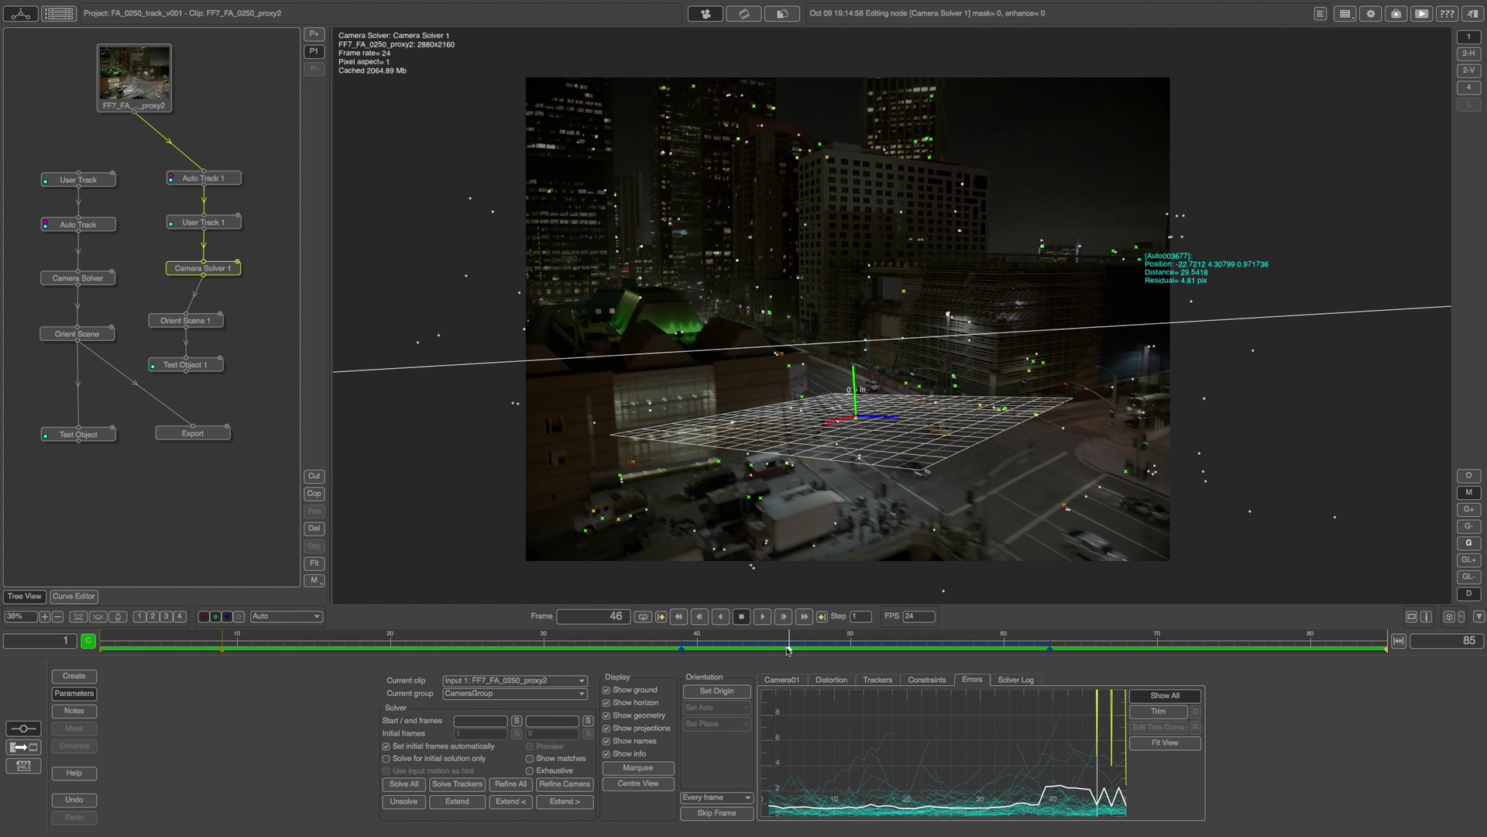
drag(788, 649, 959, 649)
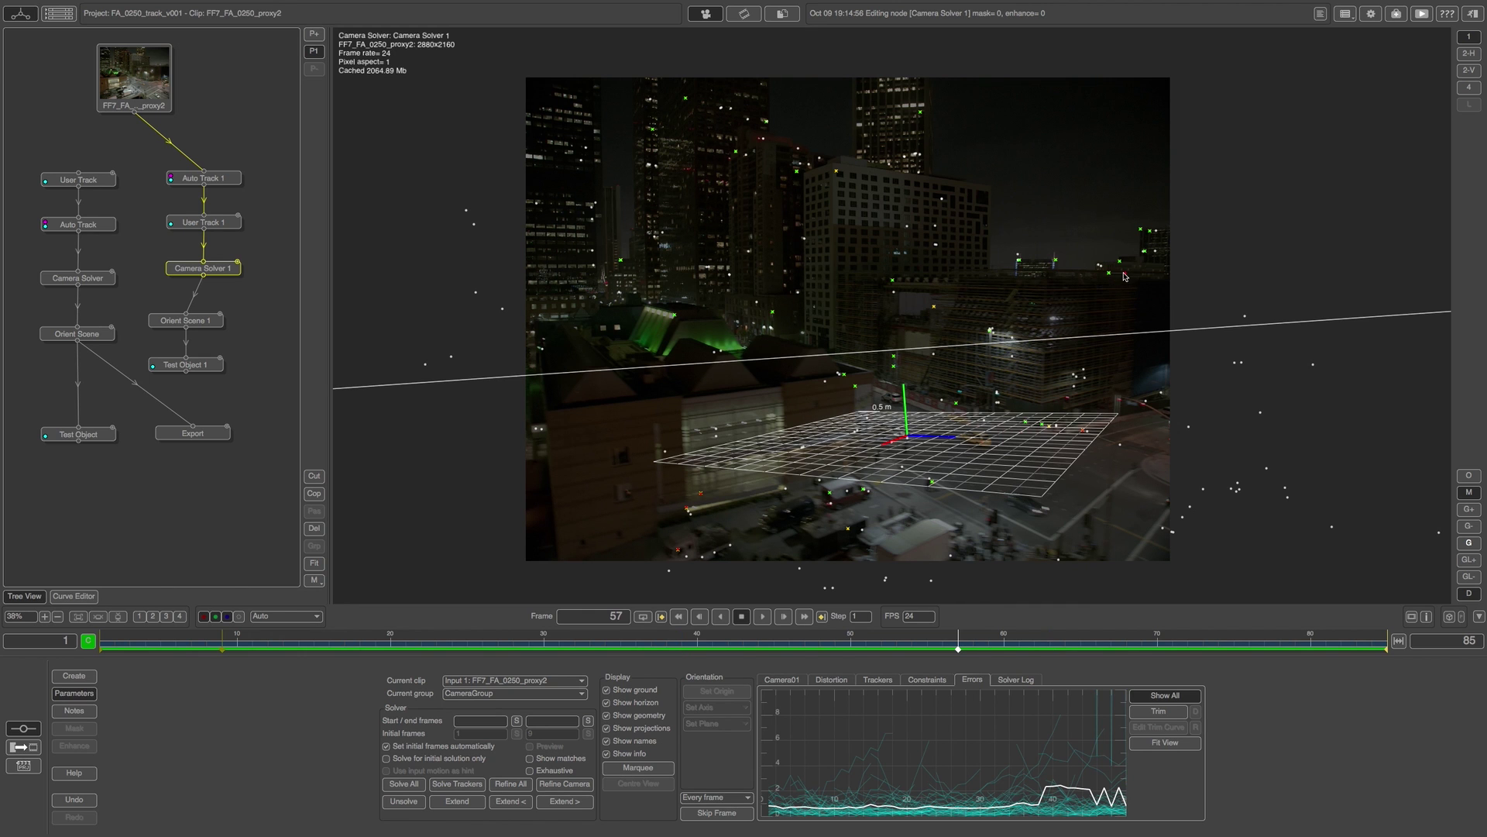
click(912, 650)
click(877, 679)
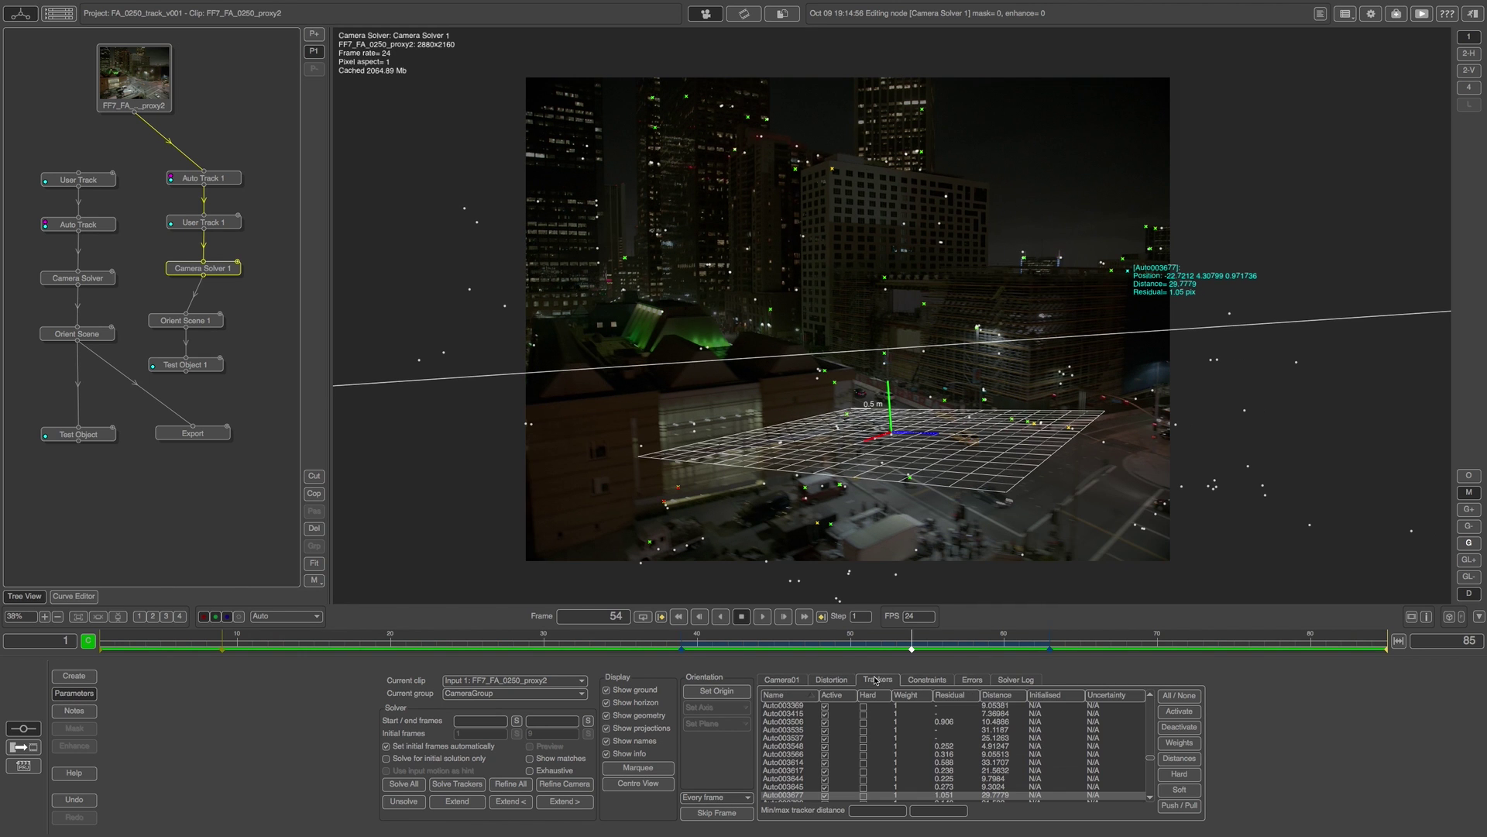
click(1191, 735)
- Select the remaining high error curves together, including trackers Auto002345, Auto002831, Auto000806, Auto001464, Auto002271 and Auto004725, and deactivate all of them
click(972, 680)
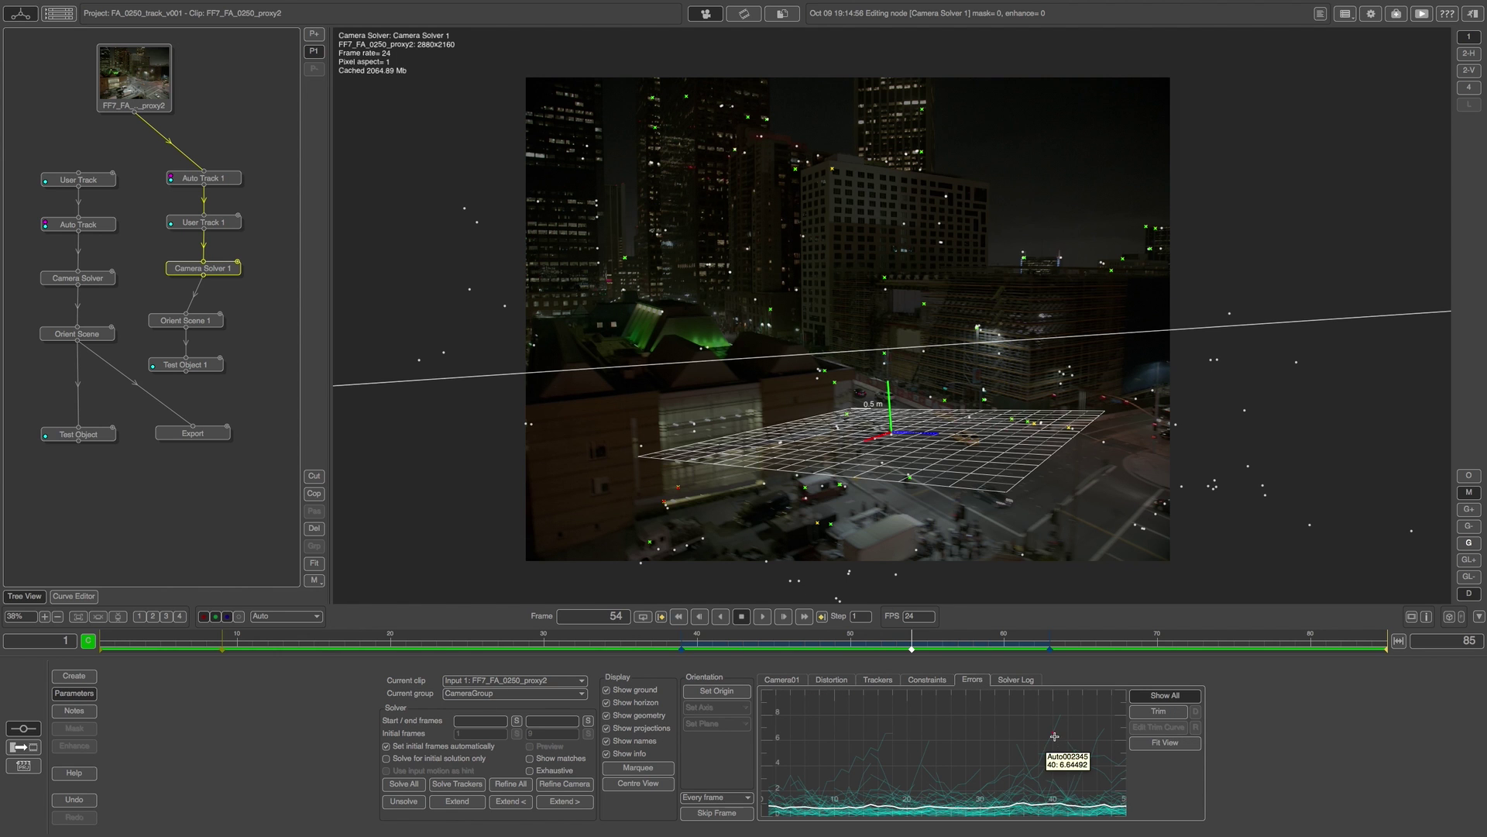
click(1054, 730)
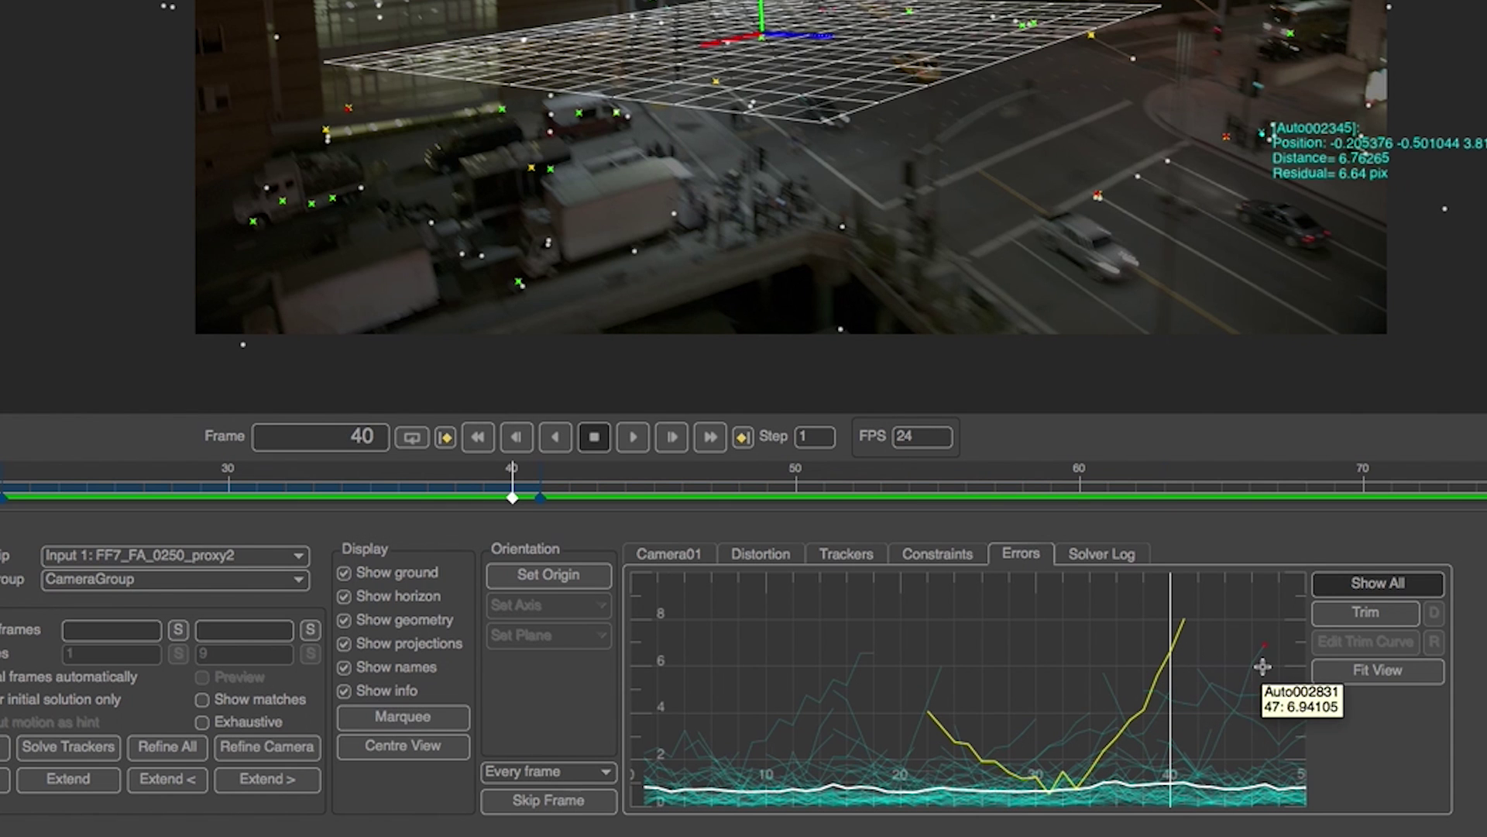
click(1263, 666)
click(864, 660)
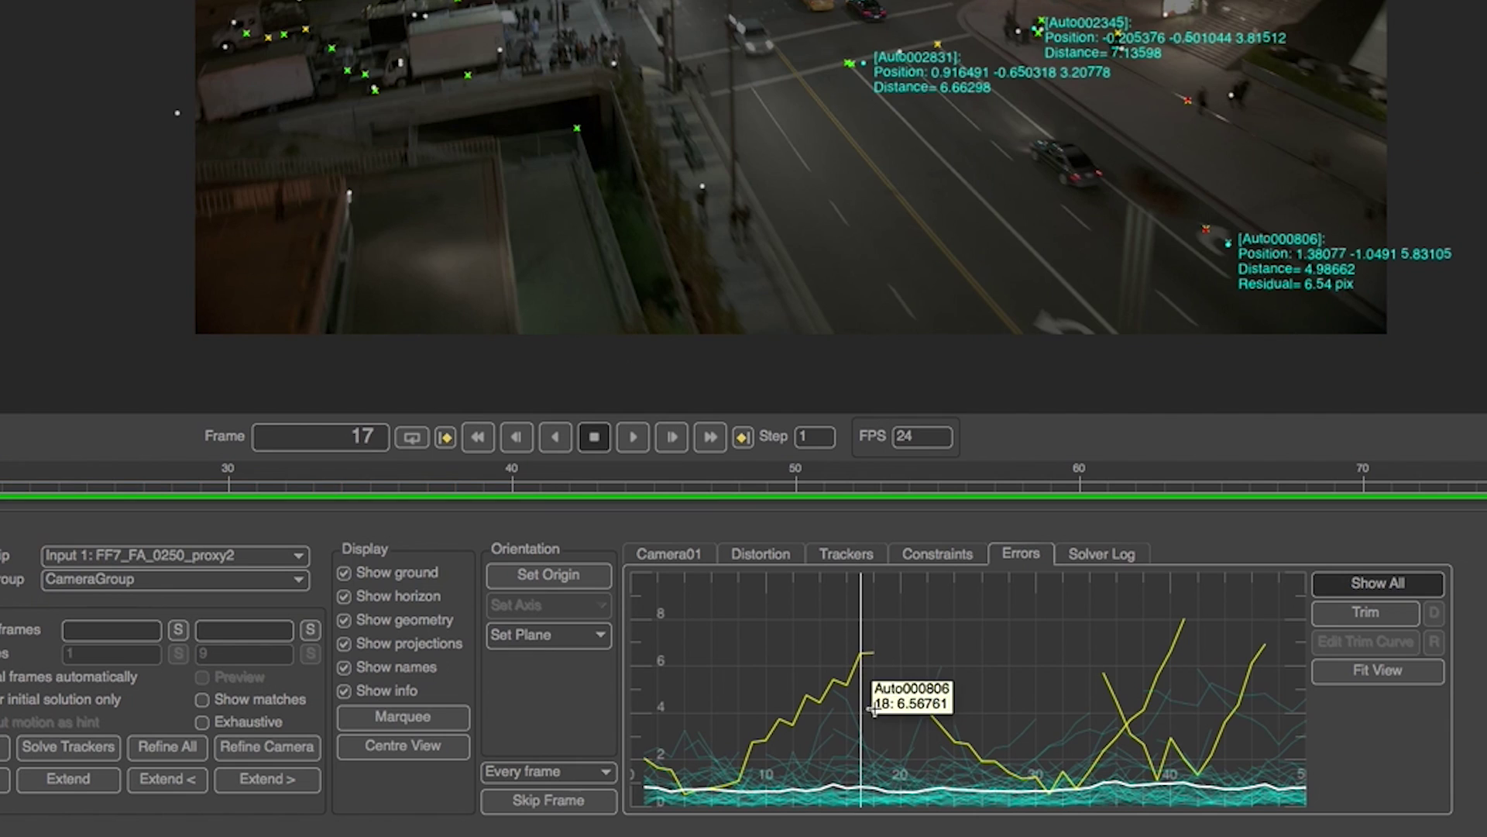
click(853, 708)
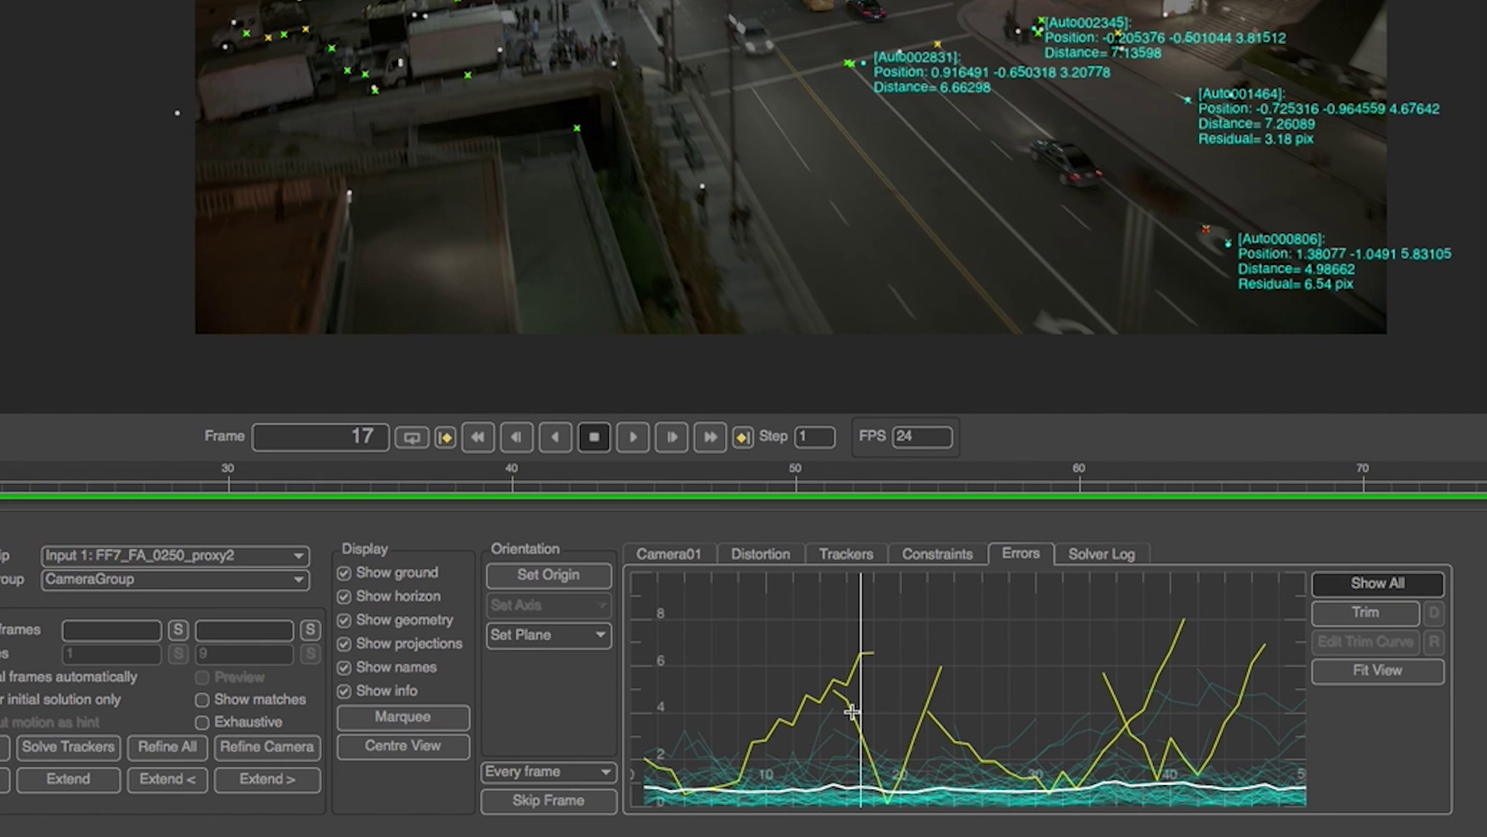
click(1030, 725)
click(1092, 728)
click(1203, 691)
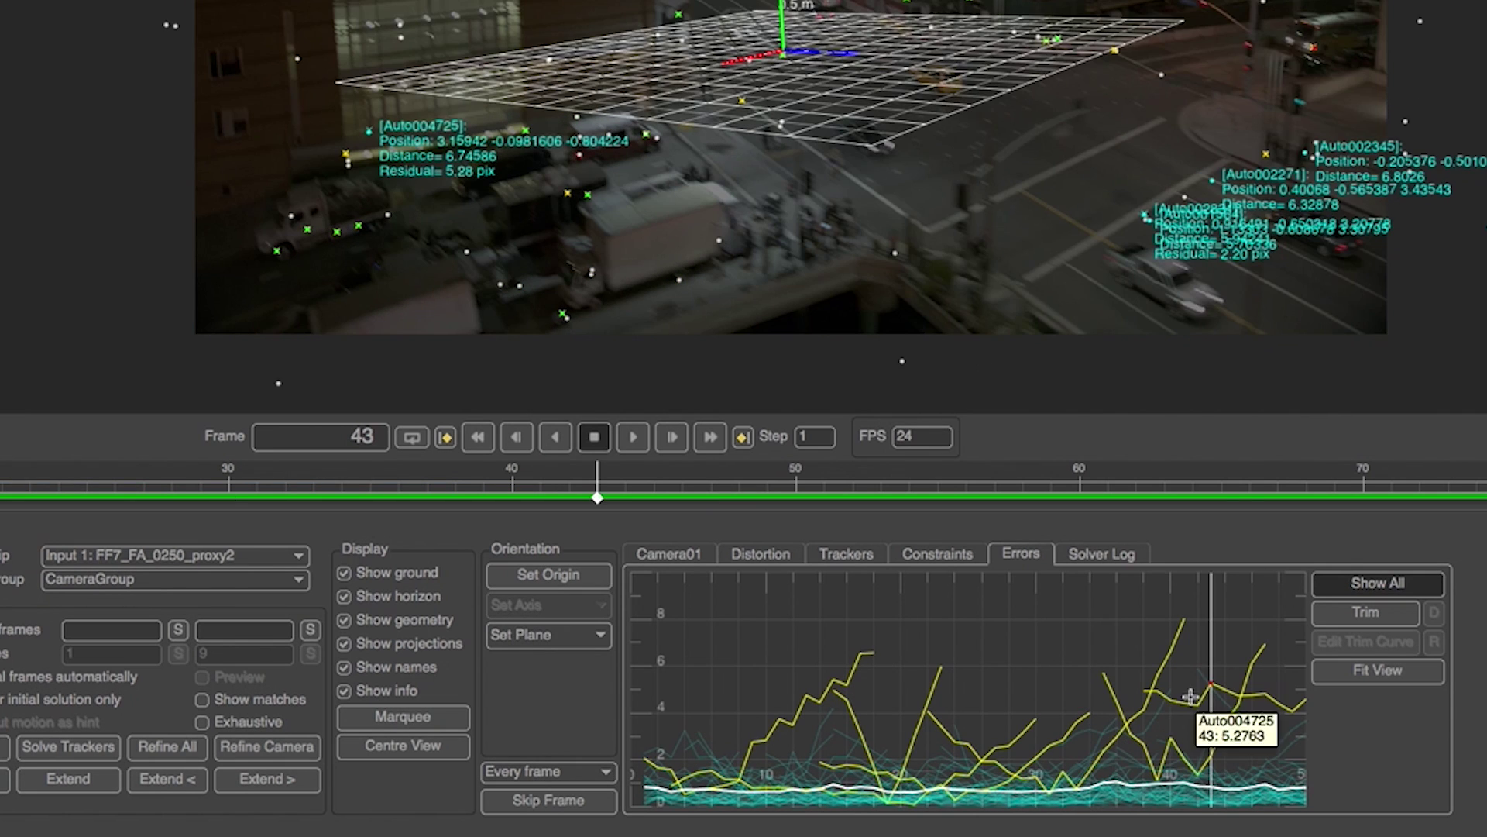
click(1203, 683)
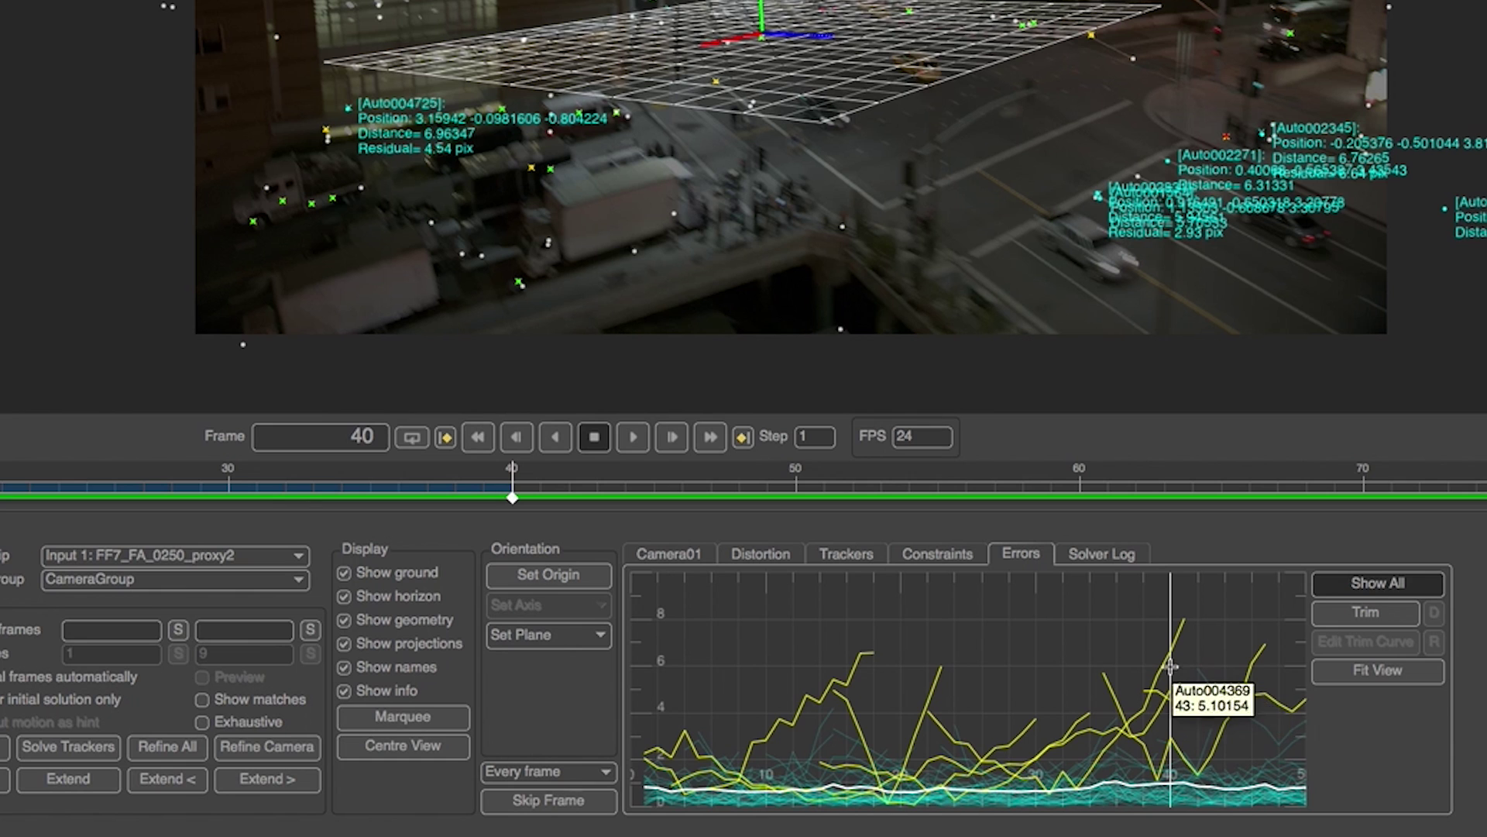
click(856, 557)
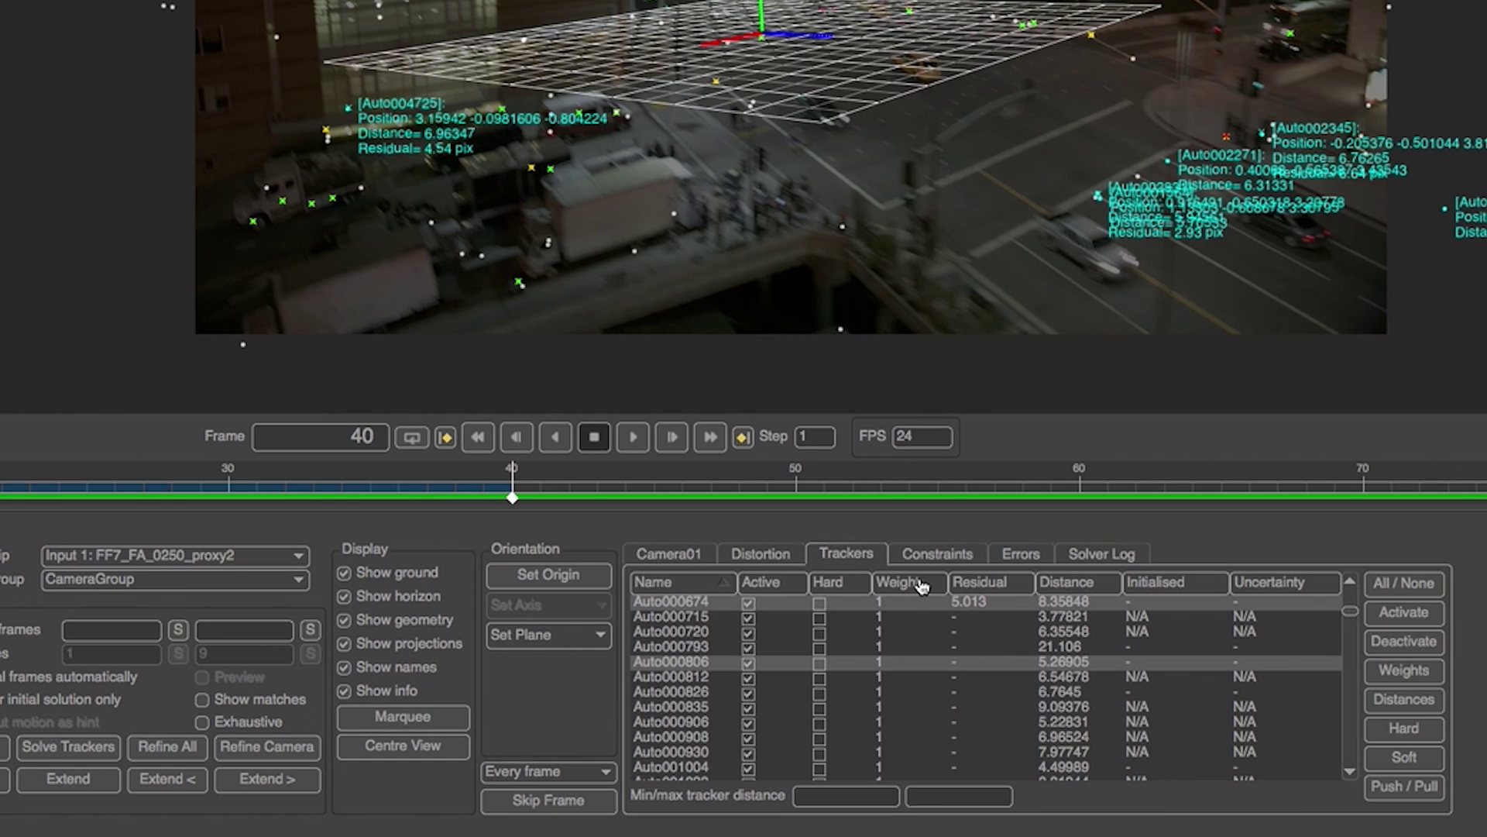
click(1404, 642)
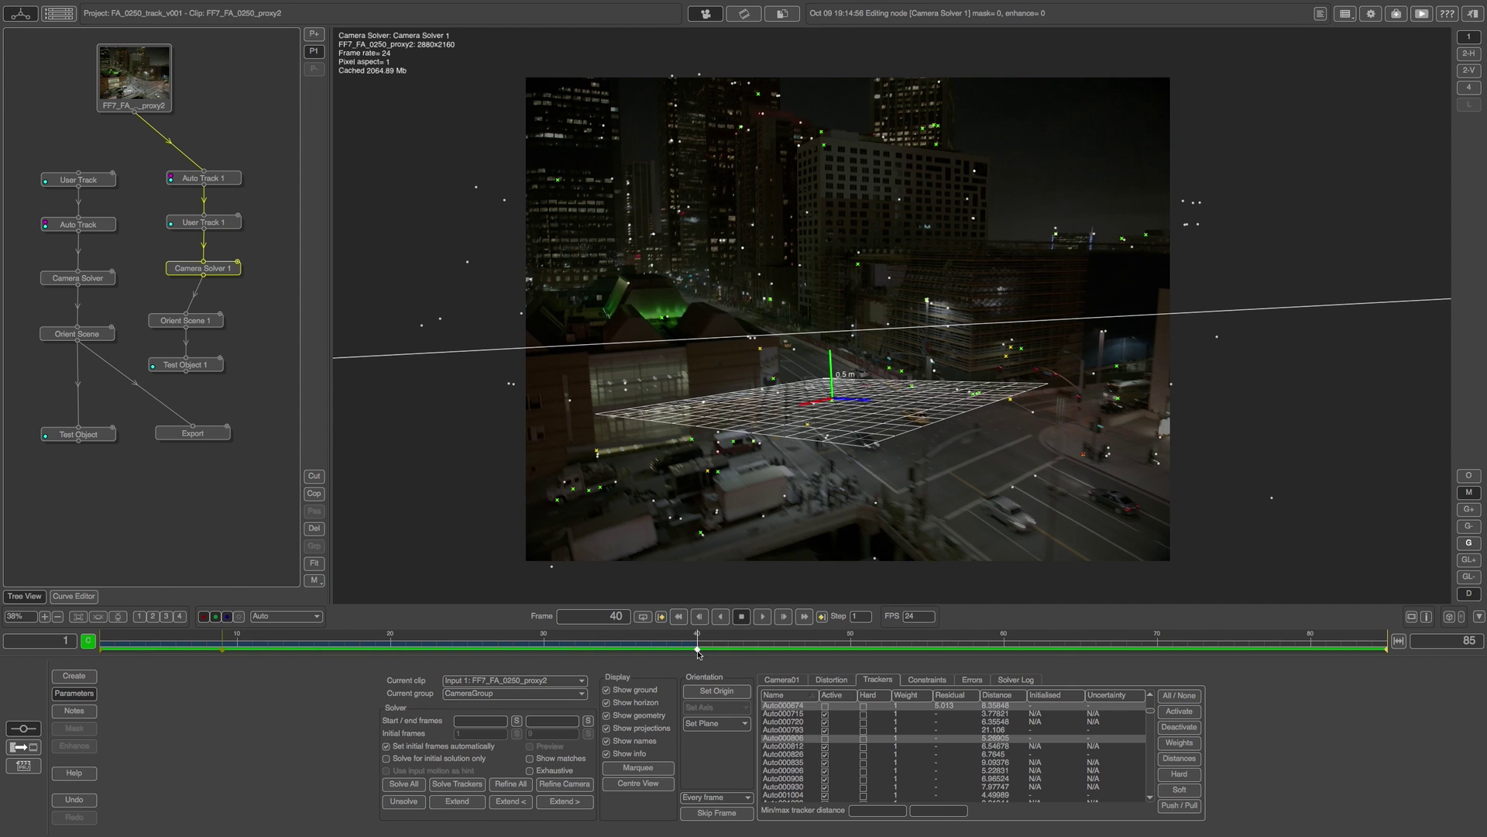
- Pick the outlying error curve of tracker Auto004369 at frame 45 and deactivate that tracker
drag(695, 651, 789, 650)
click(924, 680)
click(832, 680)
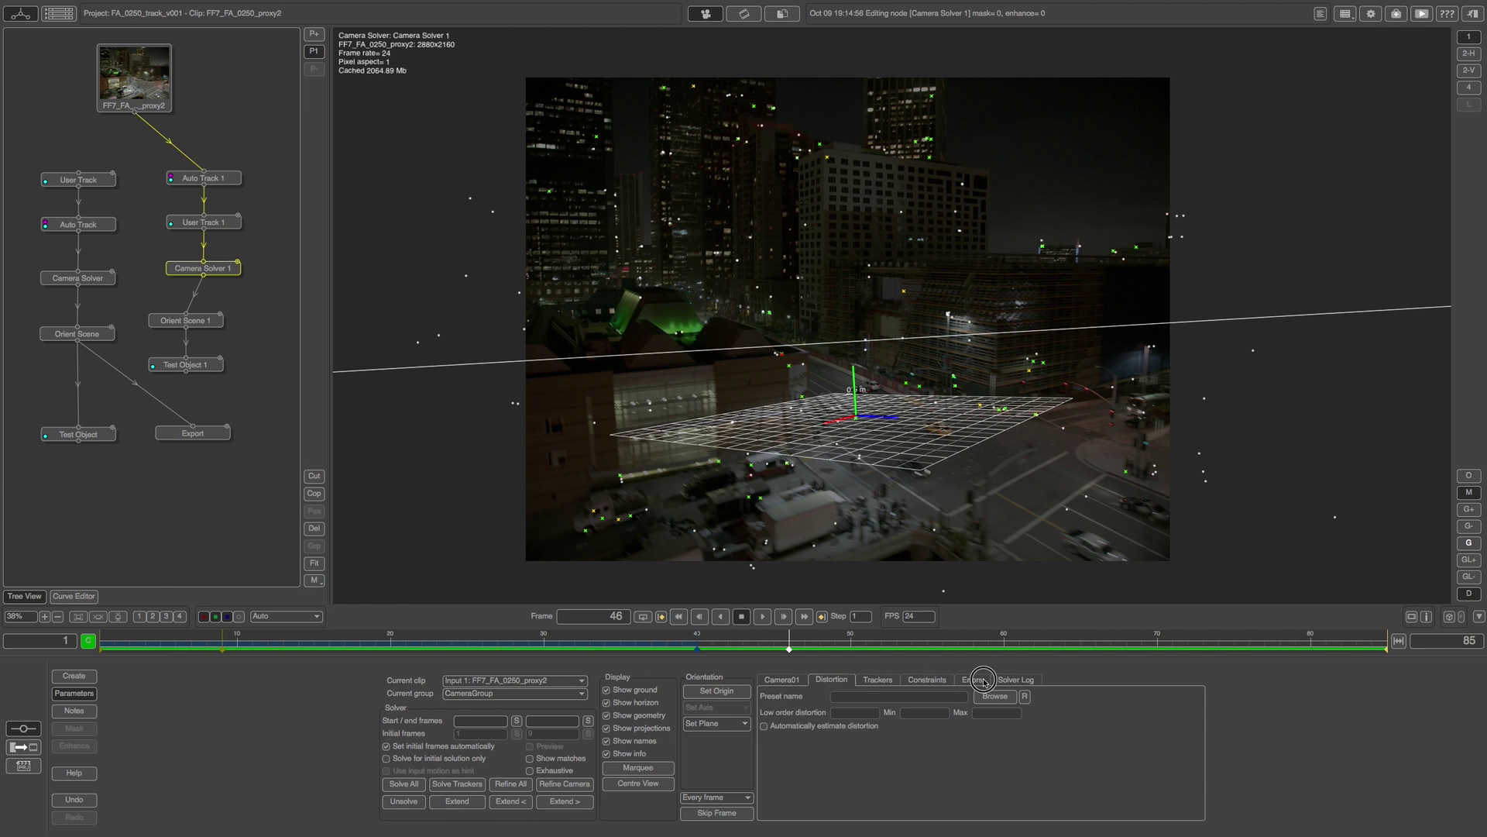
click(972, 680)
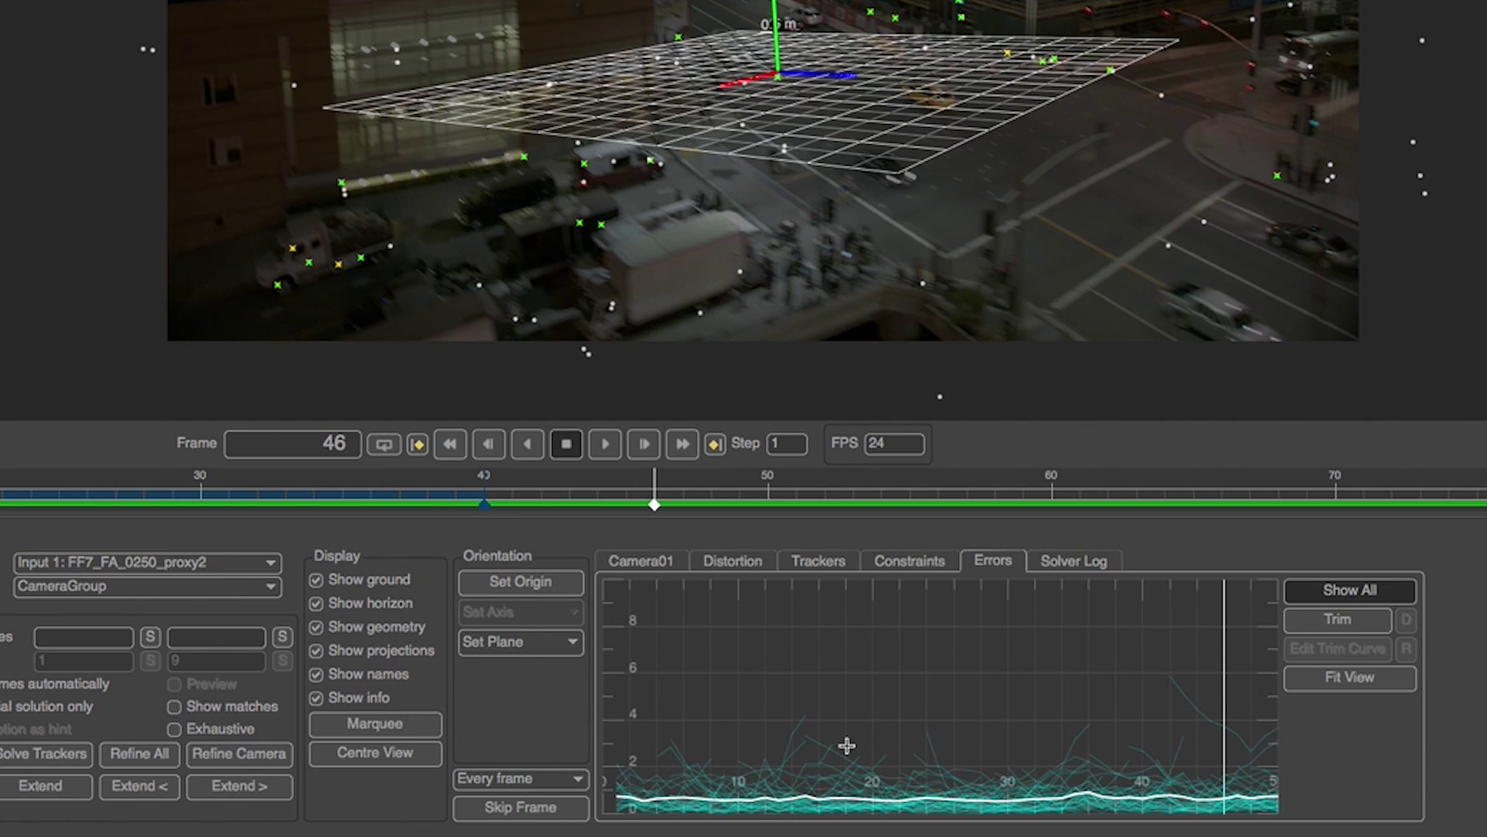
scroll(898, 763, up, 5)
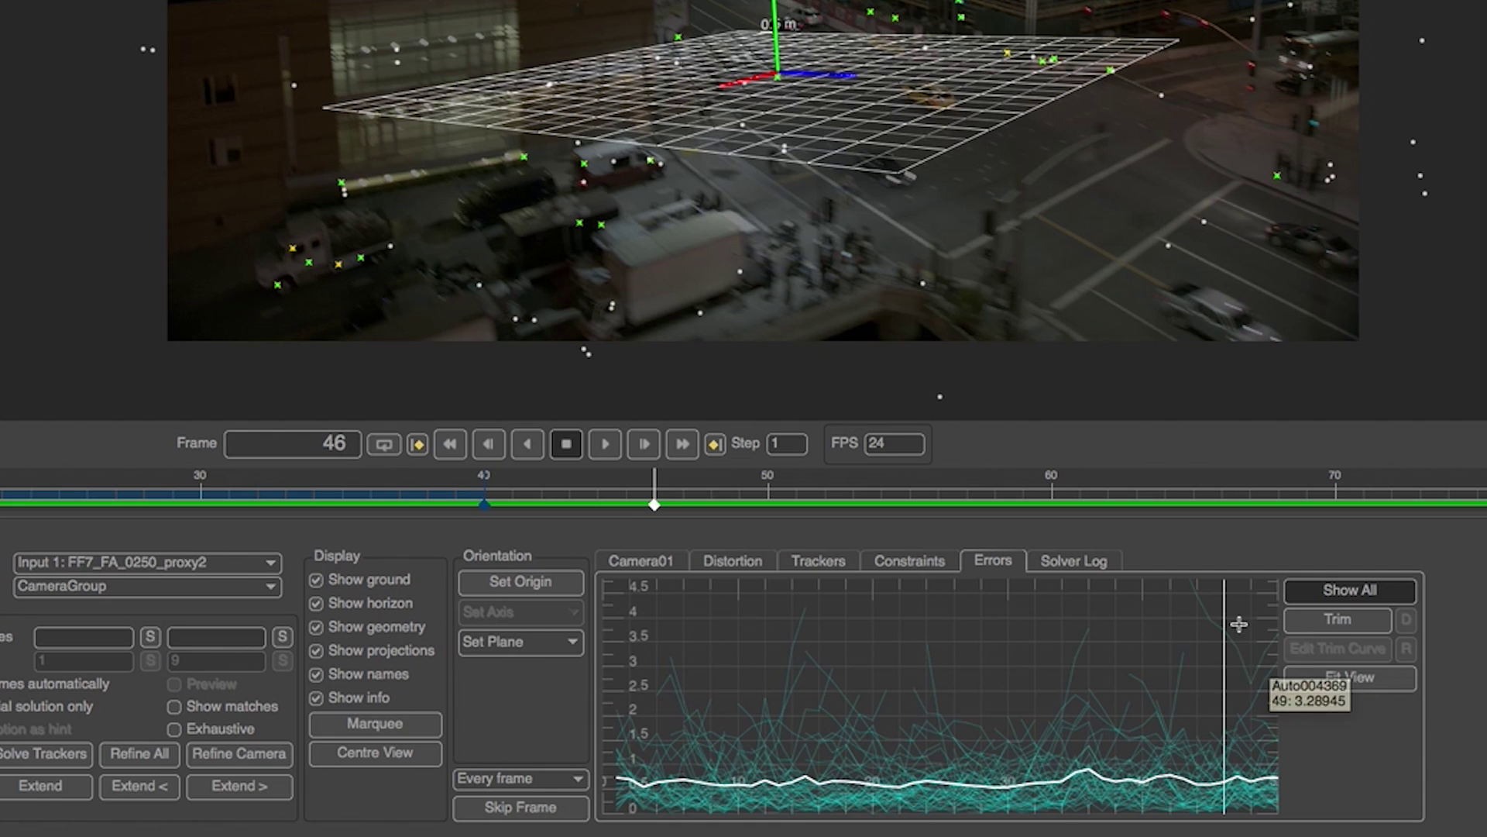
click(1213, 613)
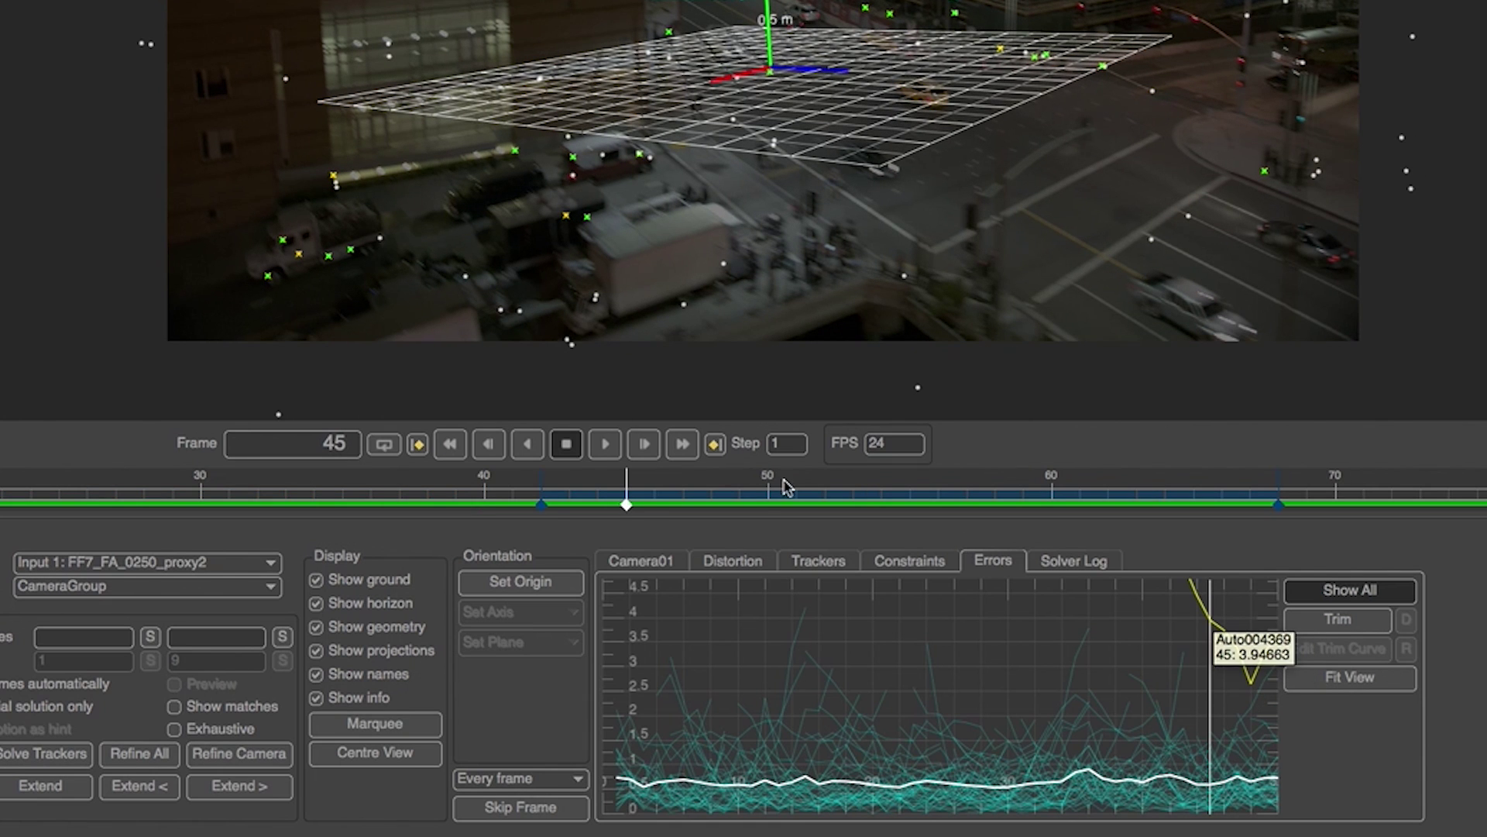
click(818, 561)
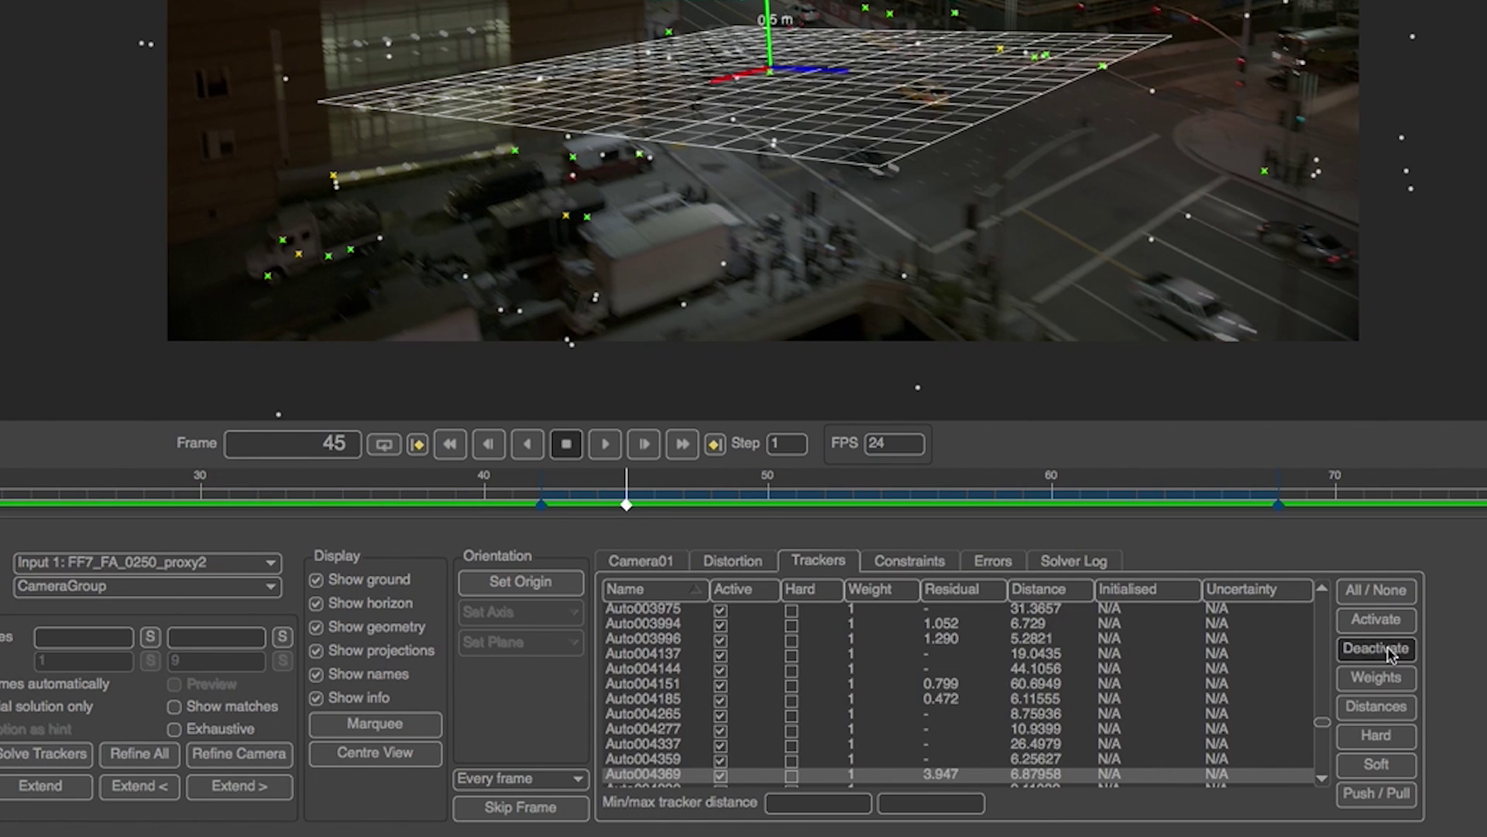
click(908, 564)
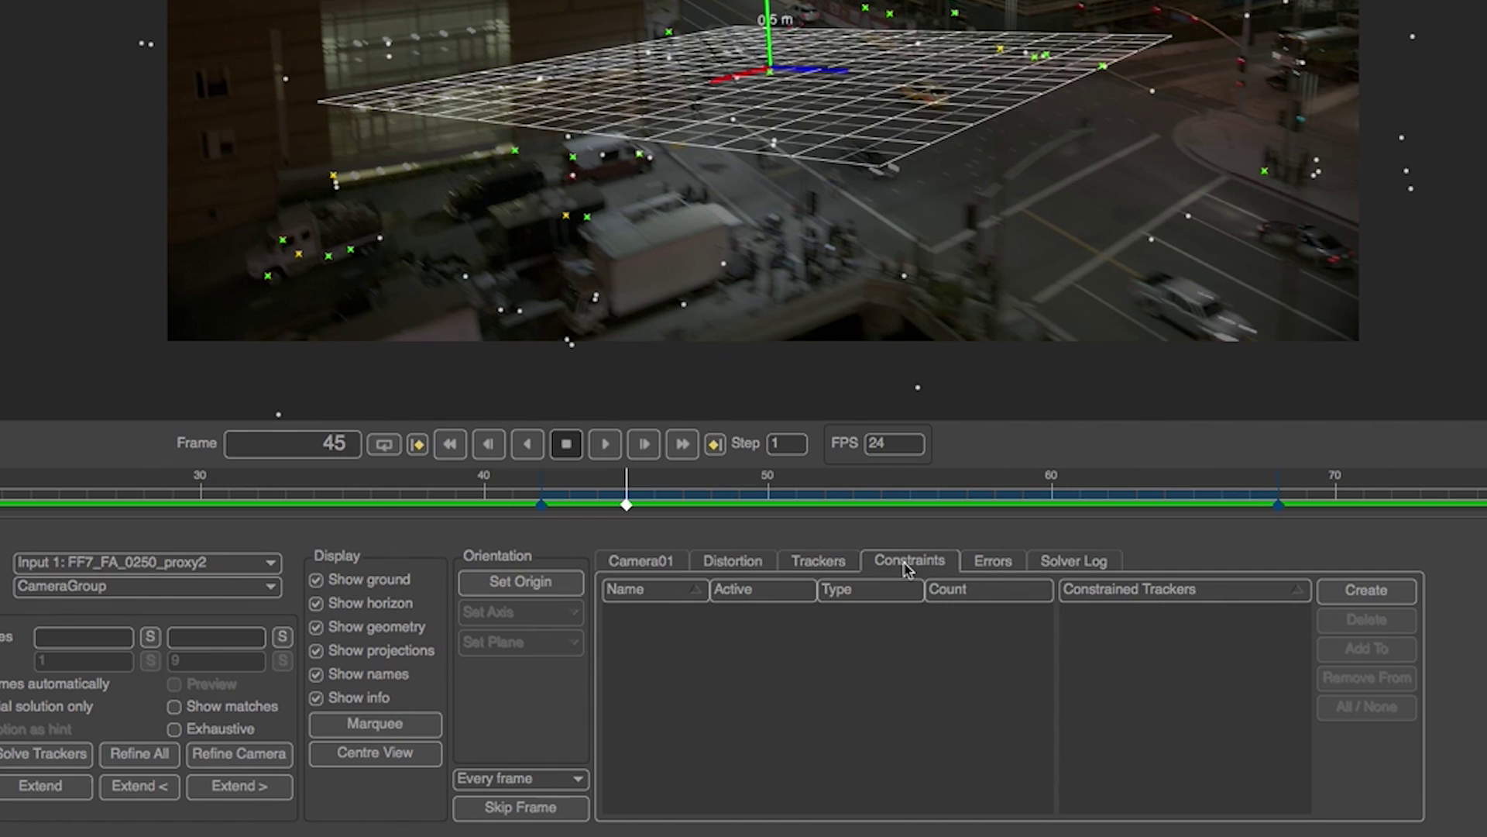
click(657, 564)
click(806, 564)
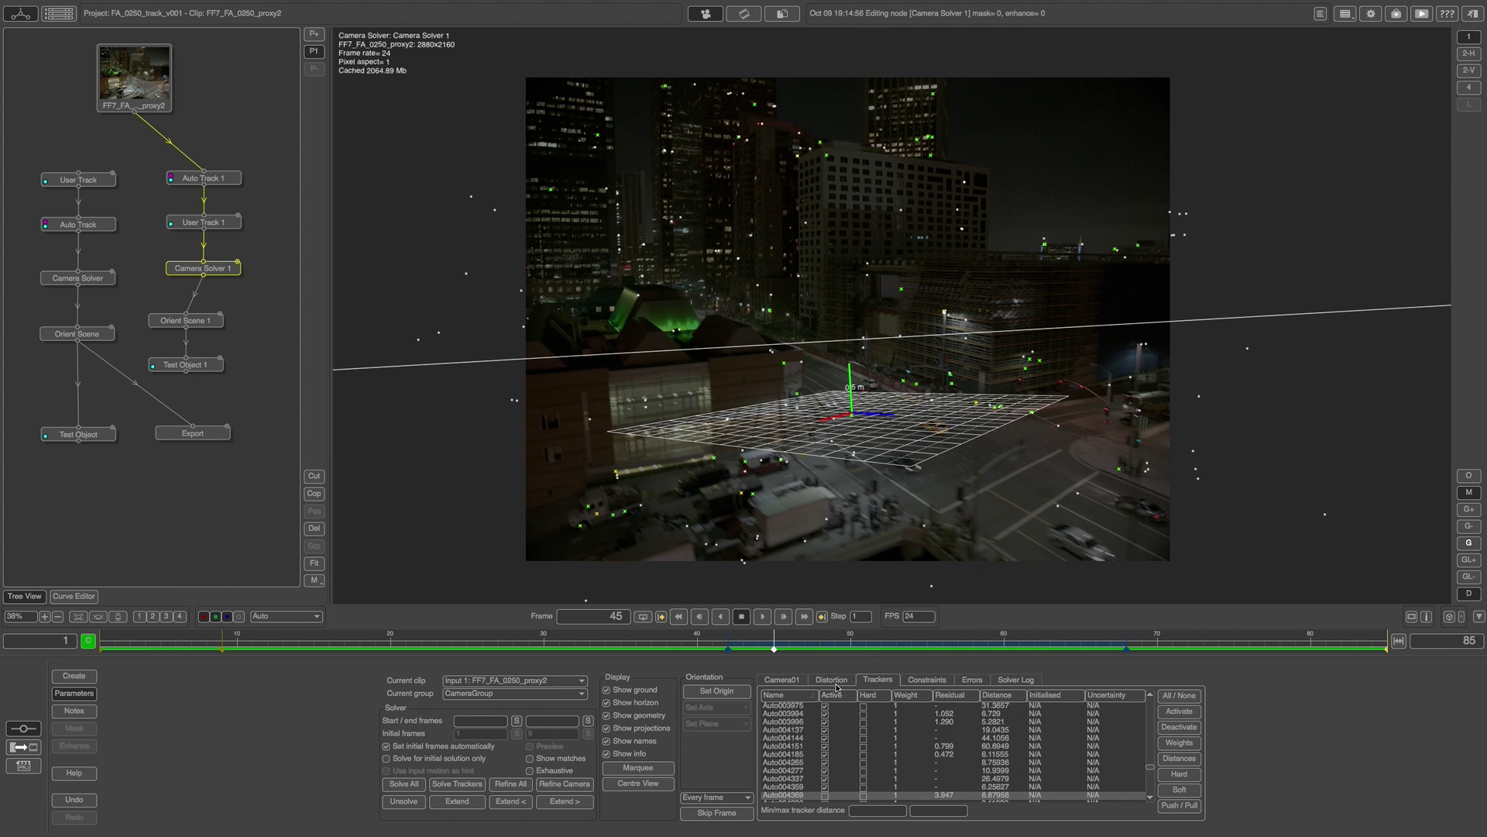
- Examine the solved point cloud and camera path in a 3D view beside the shot while scrubbing to frame 59
drag(774, 648, 435, 641)
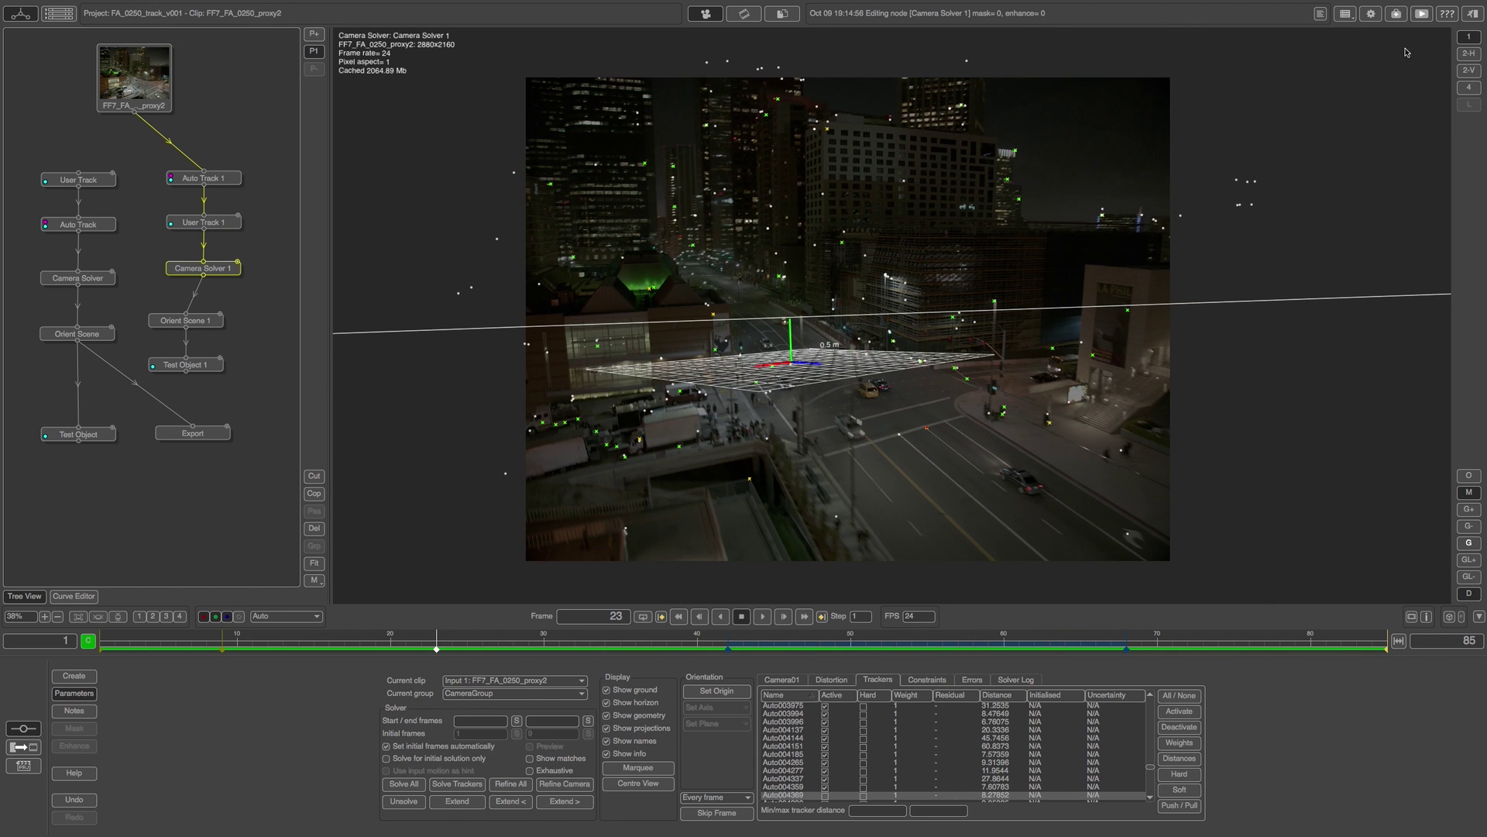
click(1468, 71)
scroll(1119, 317, down, 5)
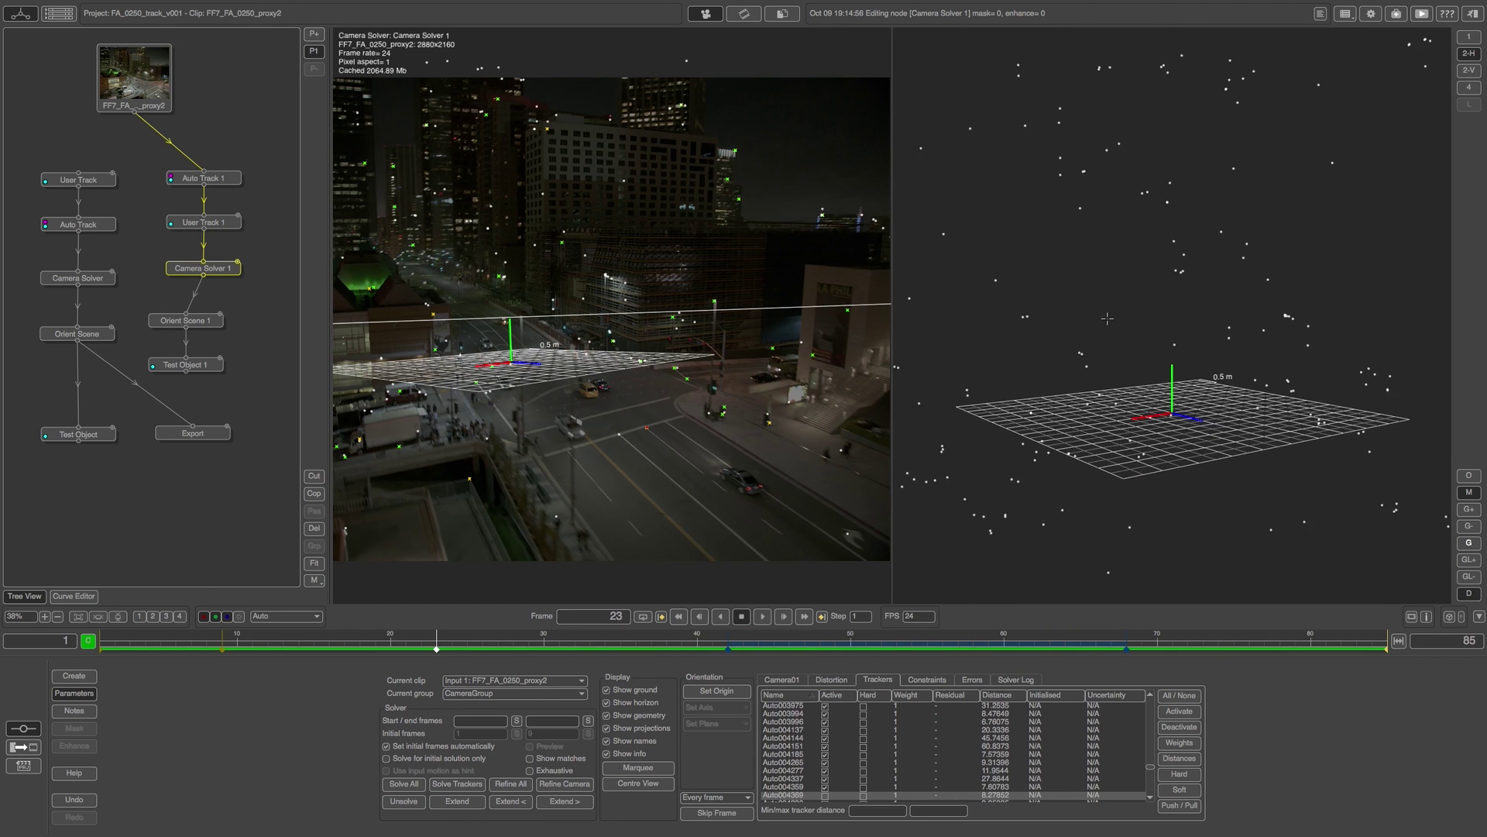
scroll(1111, 346, up, 6)
scroll(1102, 351, down, 8)
scroll(1100, 351, down, 3)
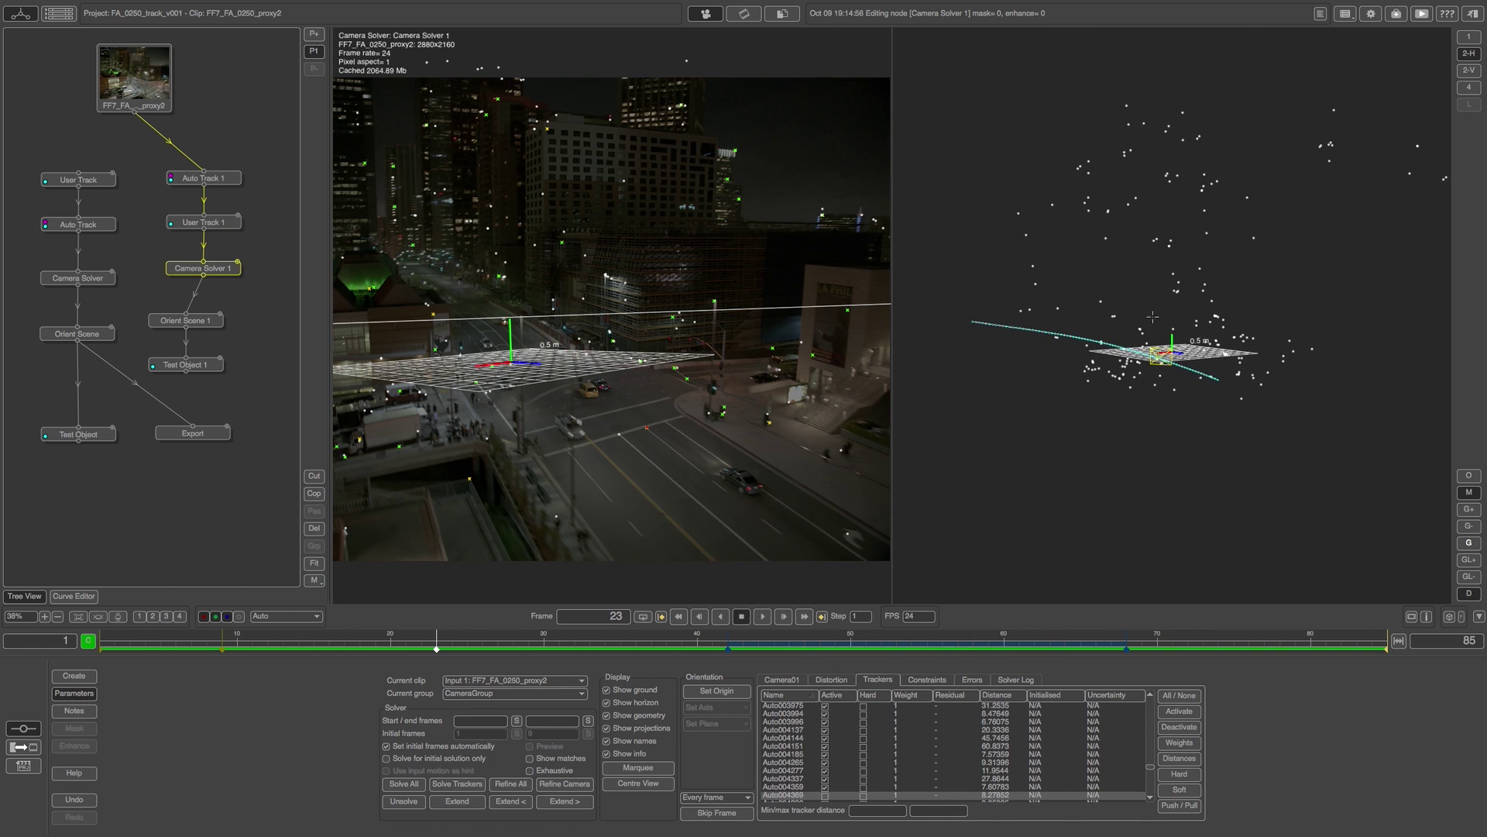
drag(982, 298, 1239, 306)
drag(815, 640, 988, 640)
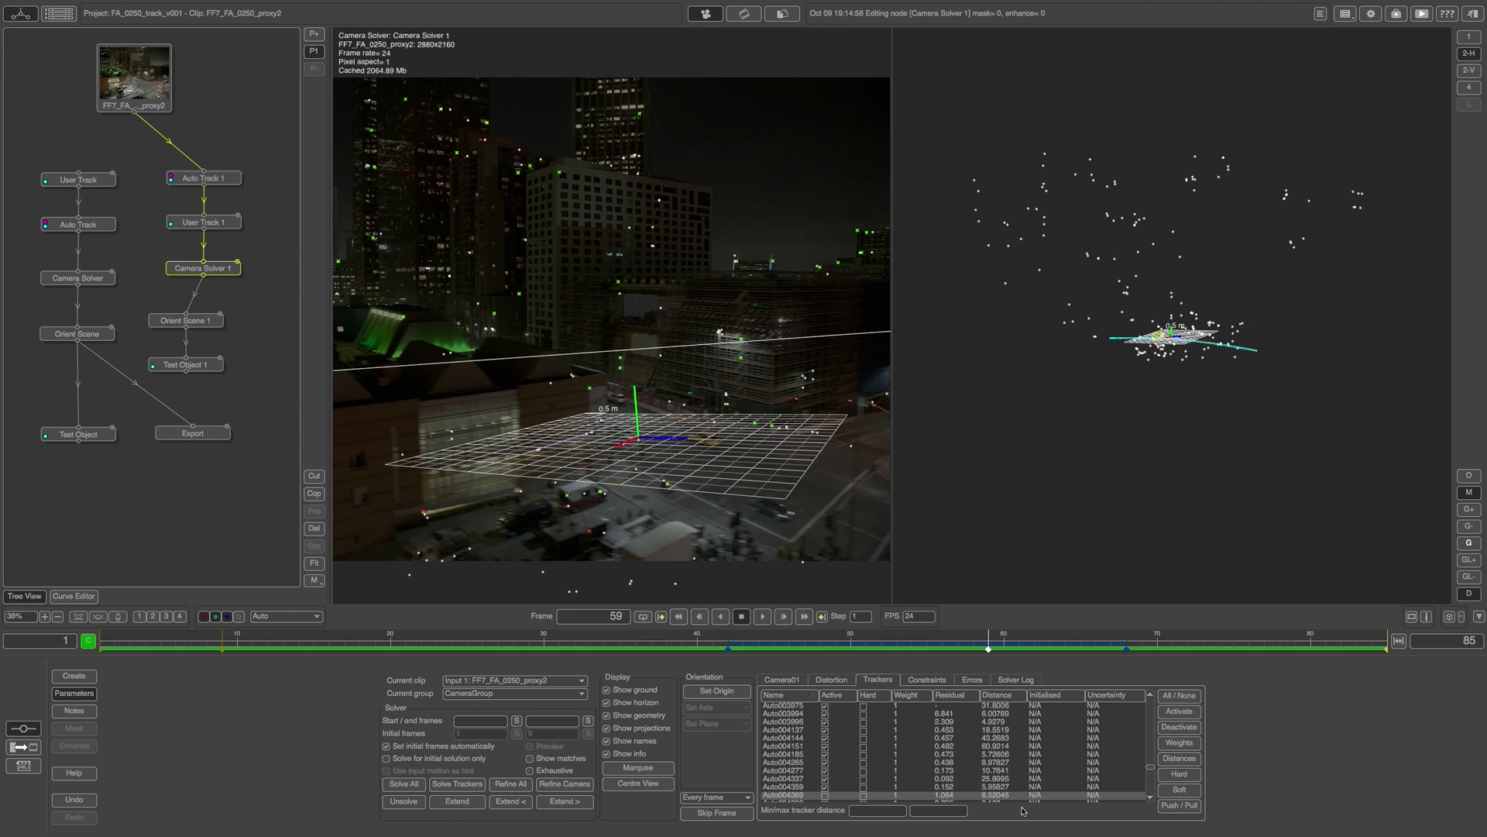
click(658, 775)
drag(930, 150, 1064, 289)
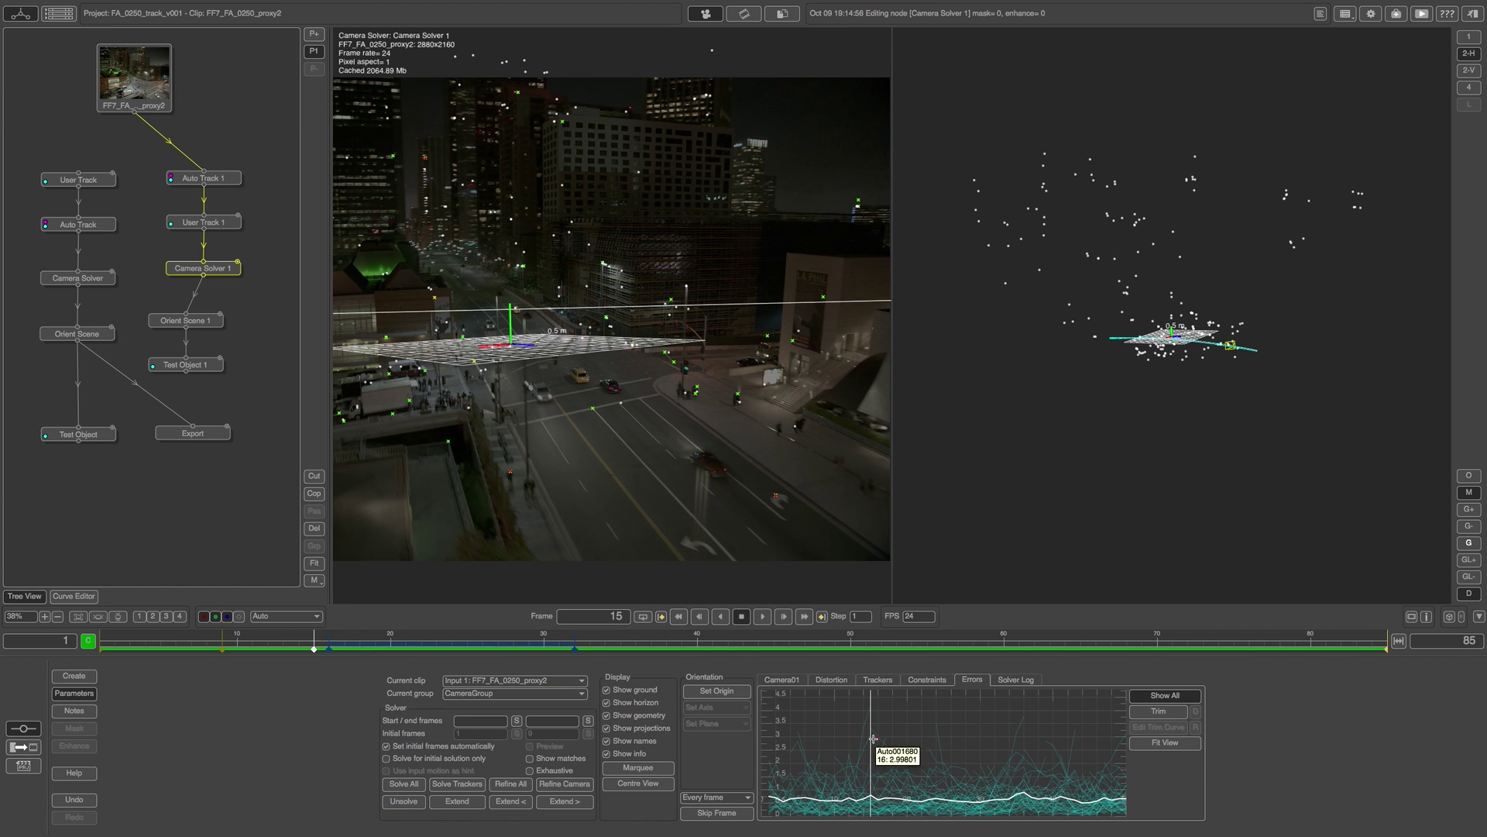
- Select the error curve of tracker Auto001680, trim tracker errors above about 1.5, and refine the whole solve
click(880, 736)
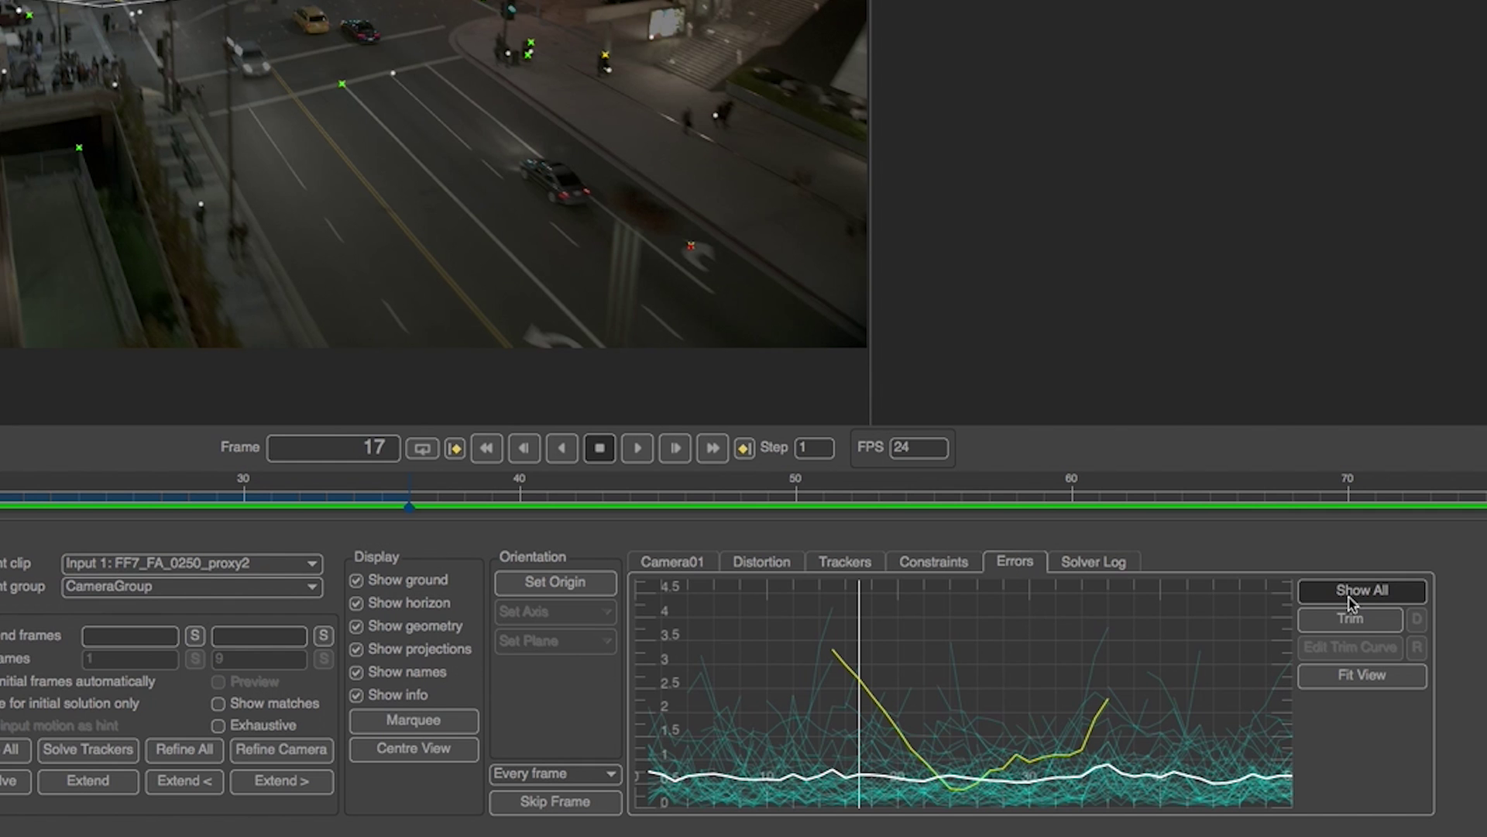
click(1333, 617)
drag(832, 695, 829, 736)
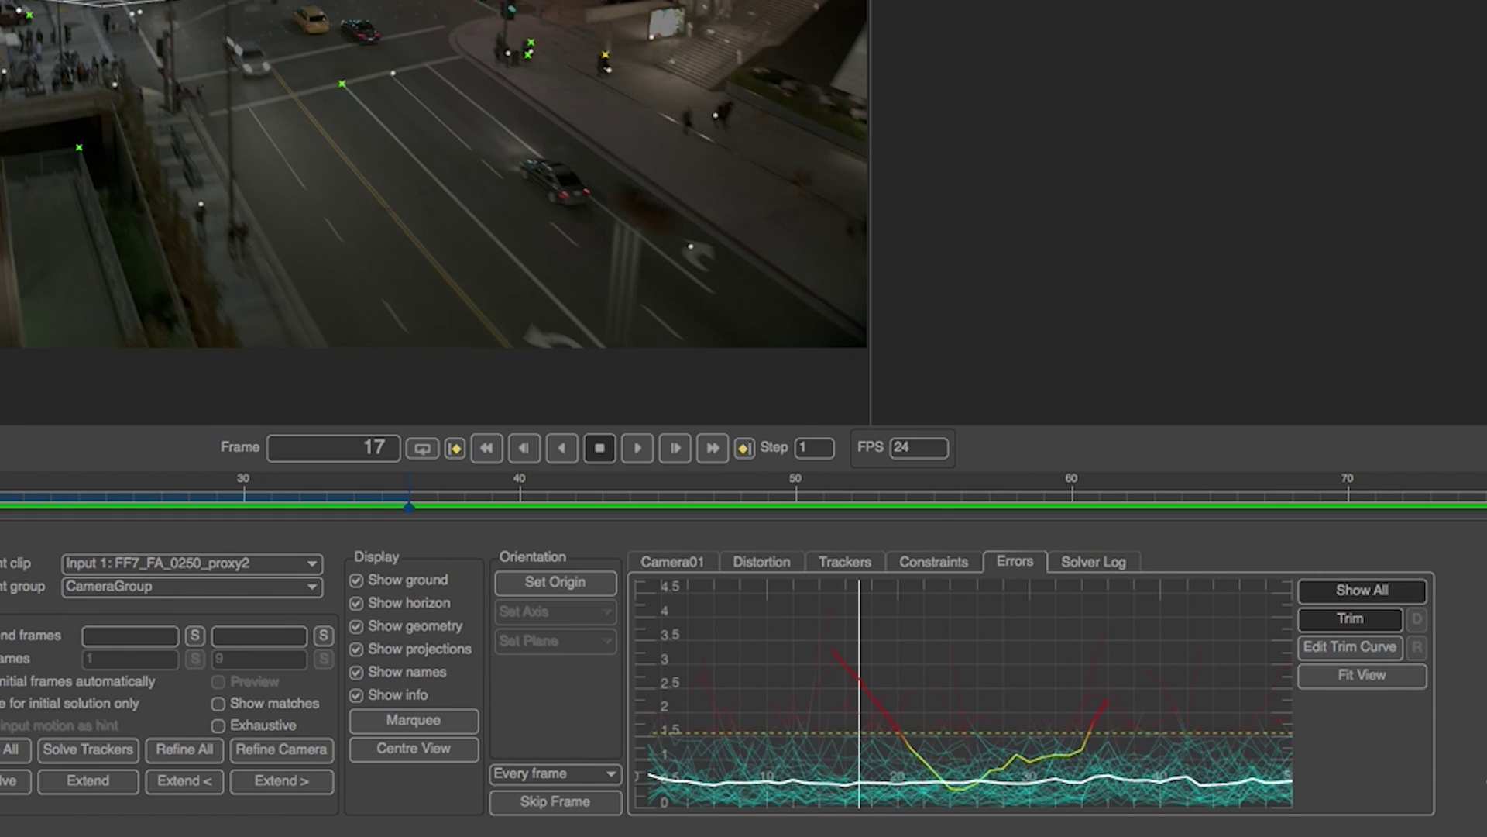
click(185, 750)
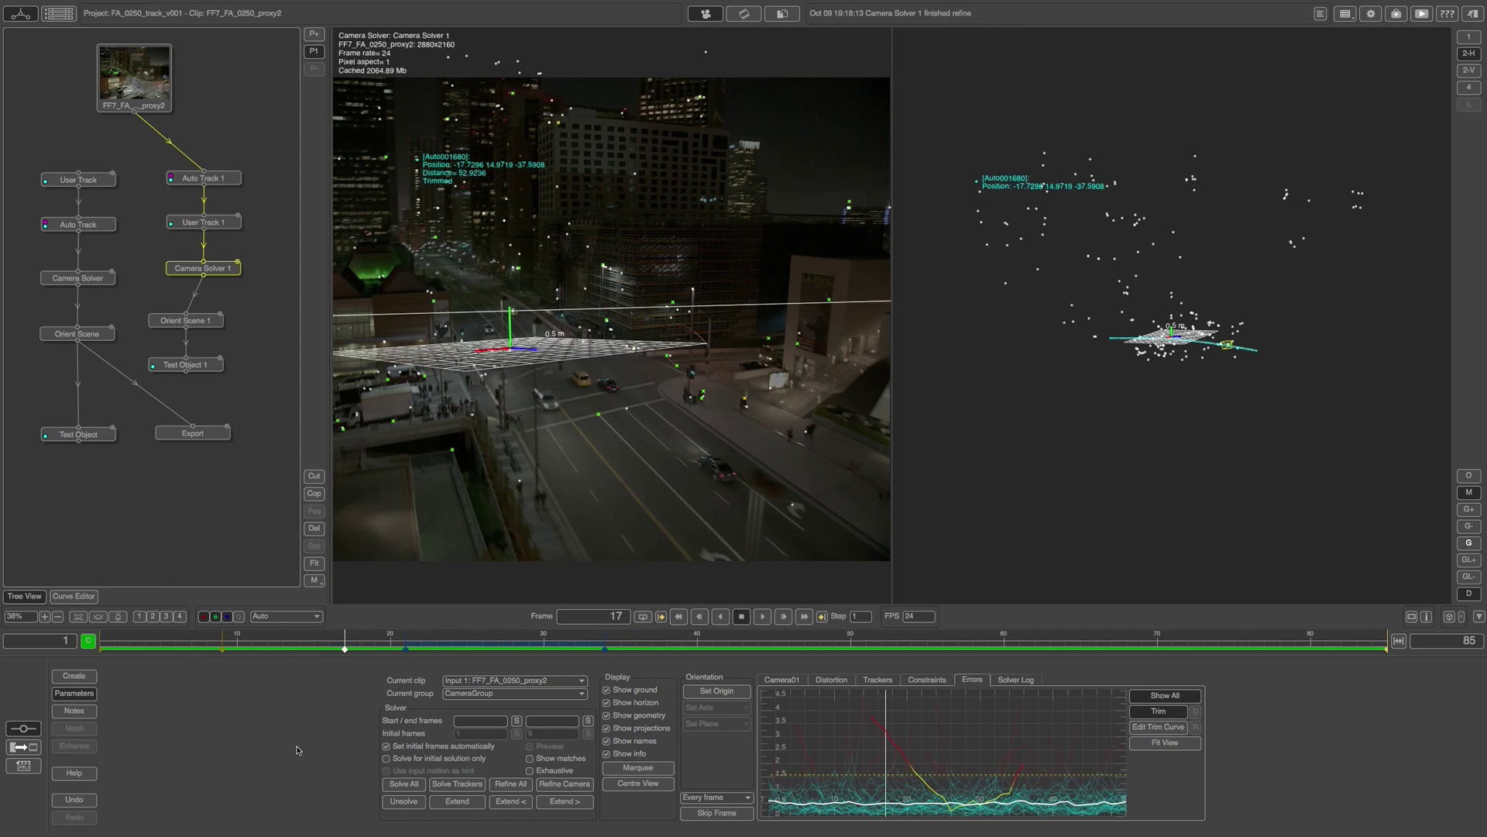
- Play the refined solve from frame 17 to frame 36 and check how the trackers and ground grid hold
click(784, 617)
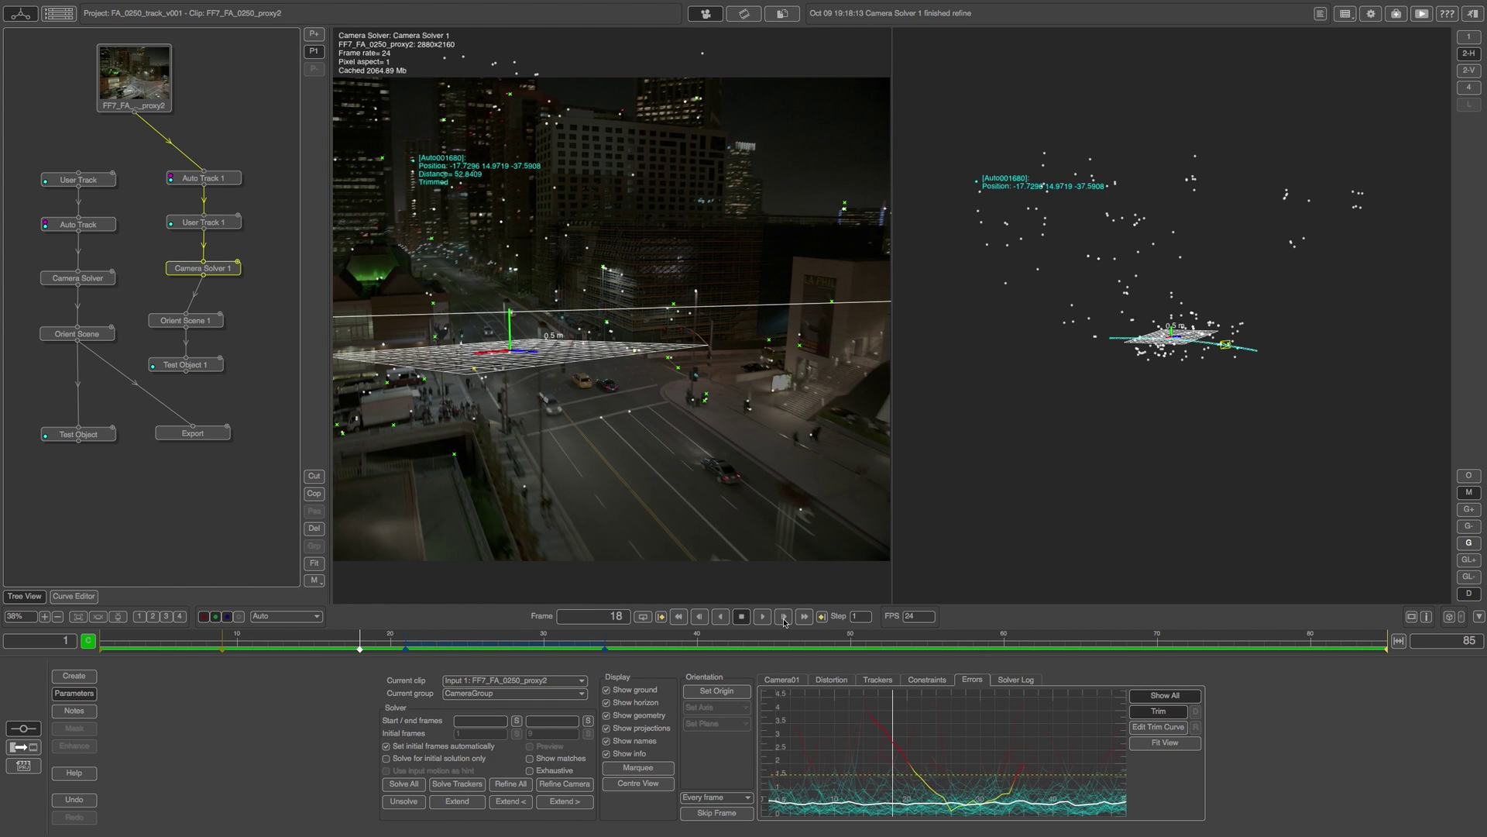
click(762, 615)
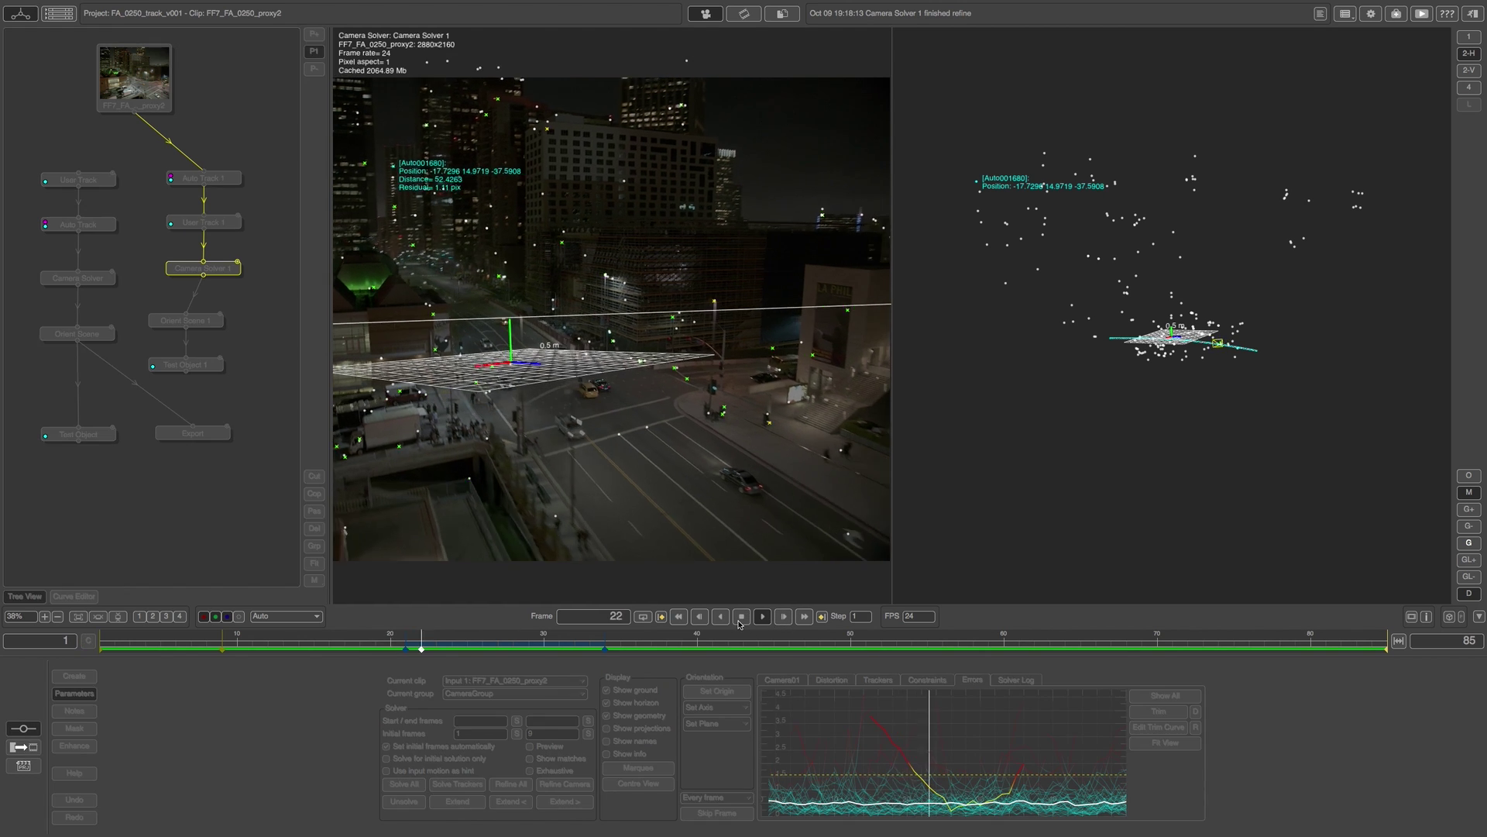
click(742, 616)
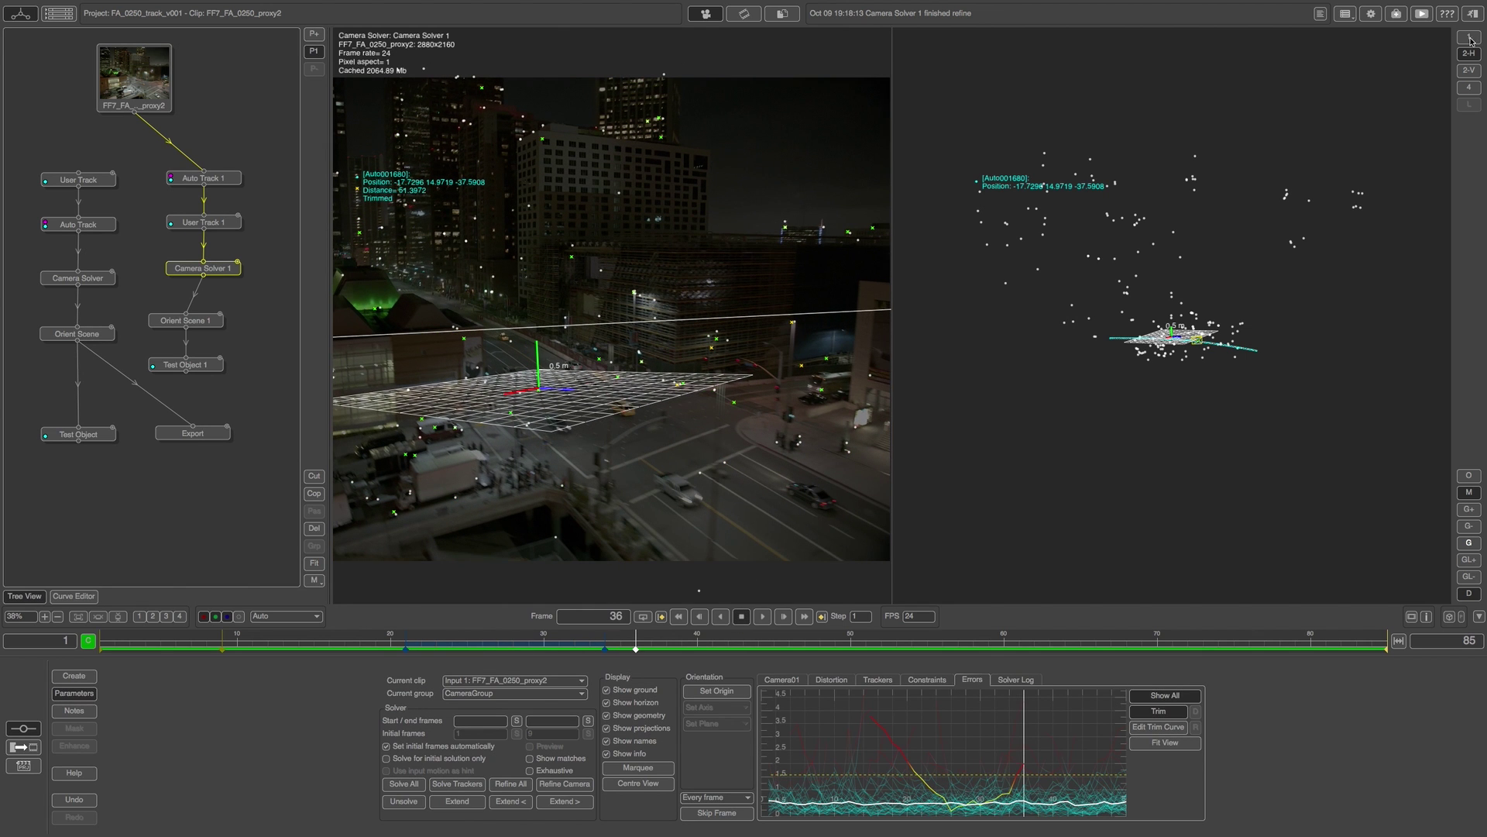
- Return to a single view, open Test Object 1 with the horizon shown, and play the shot to check the objects
click(1466, 39)
click(1476, 595)
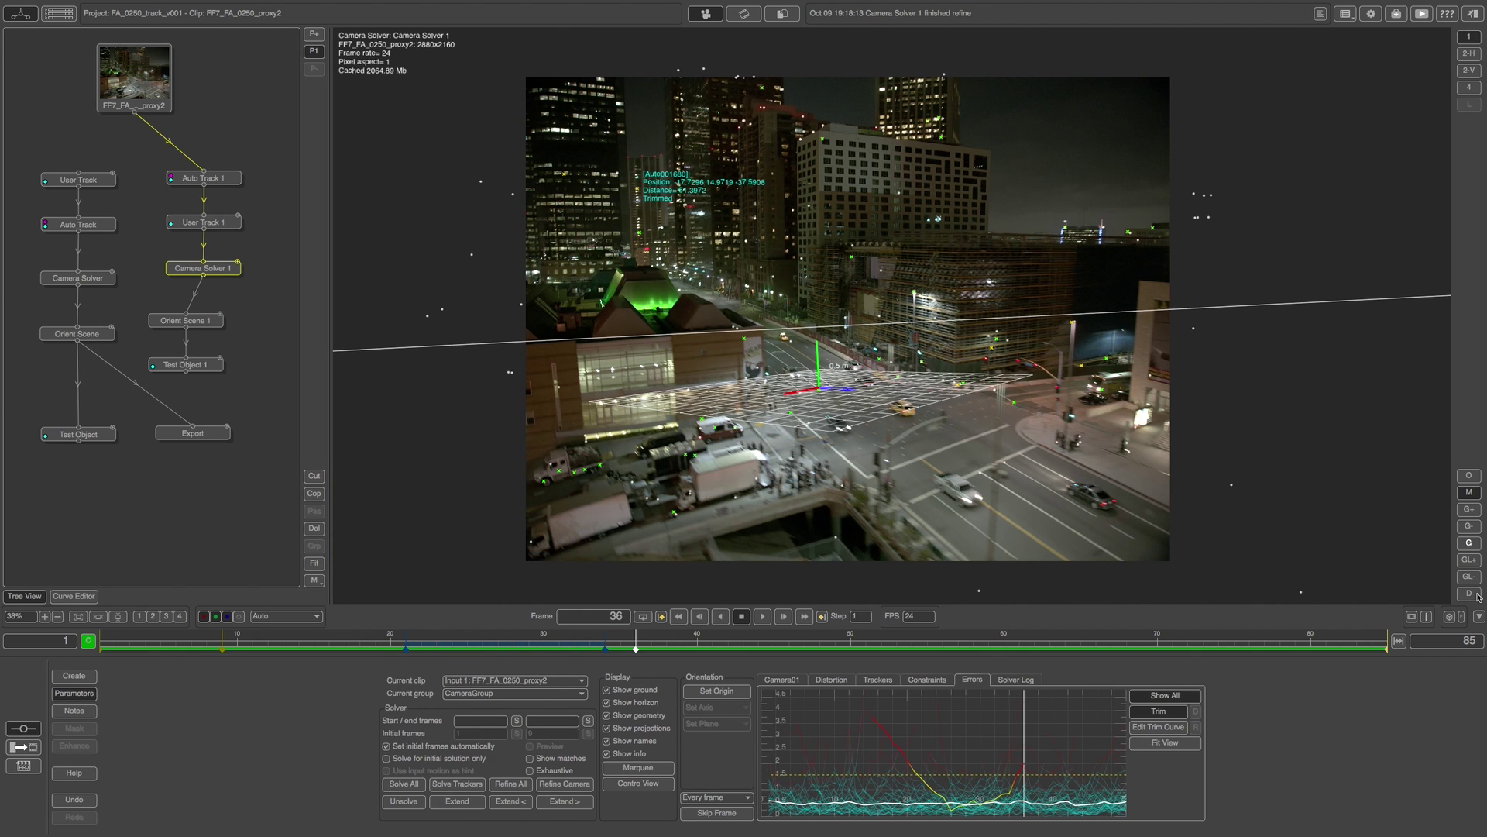
double_click(177, 369)
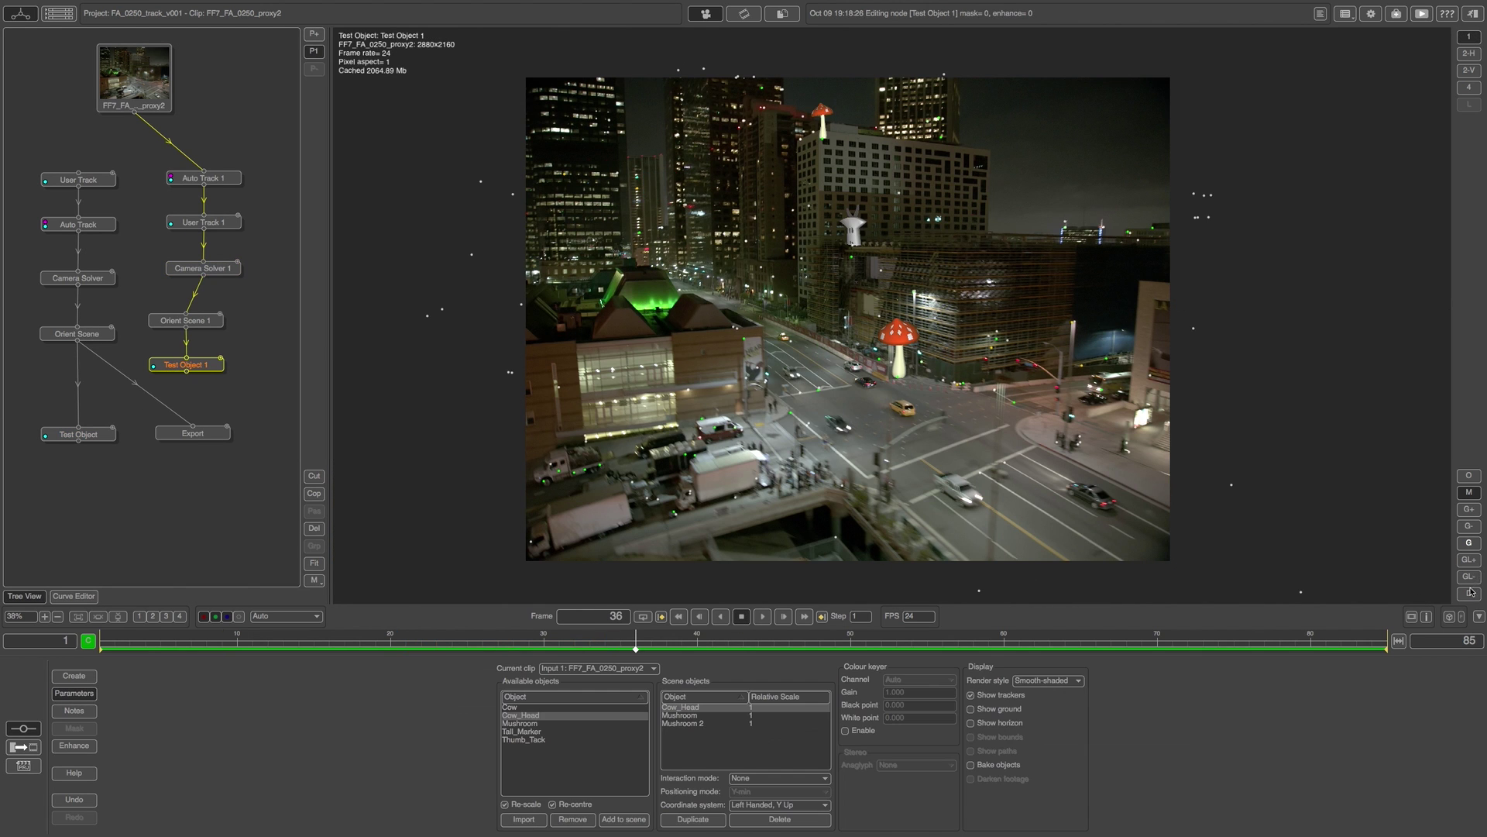
click(1469, 594)
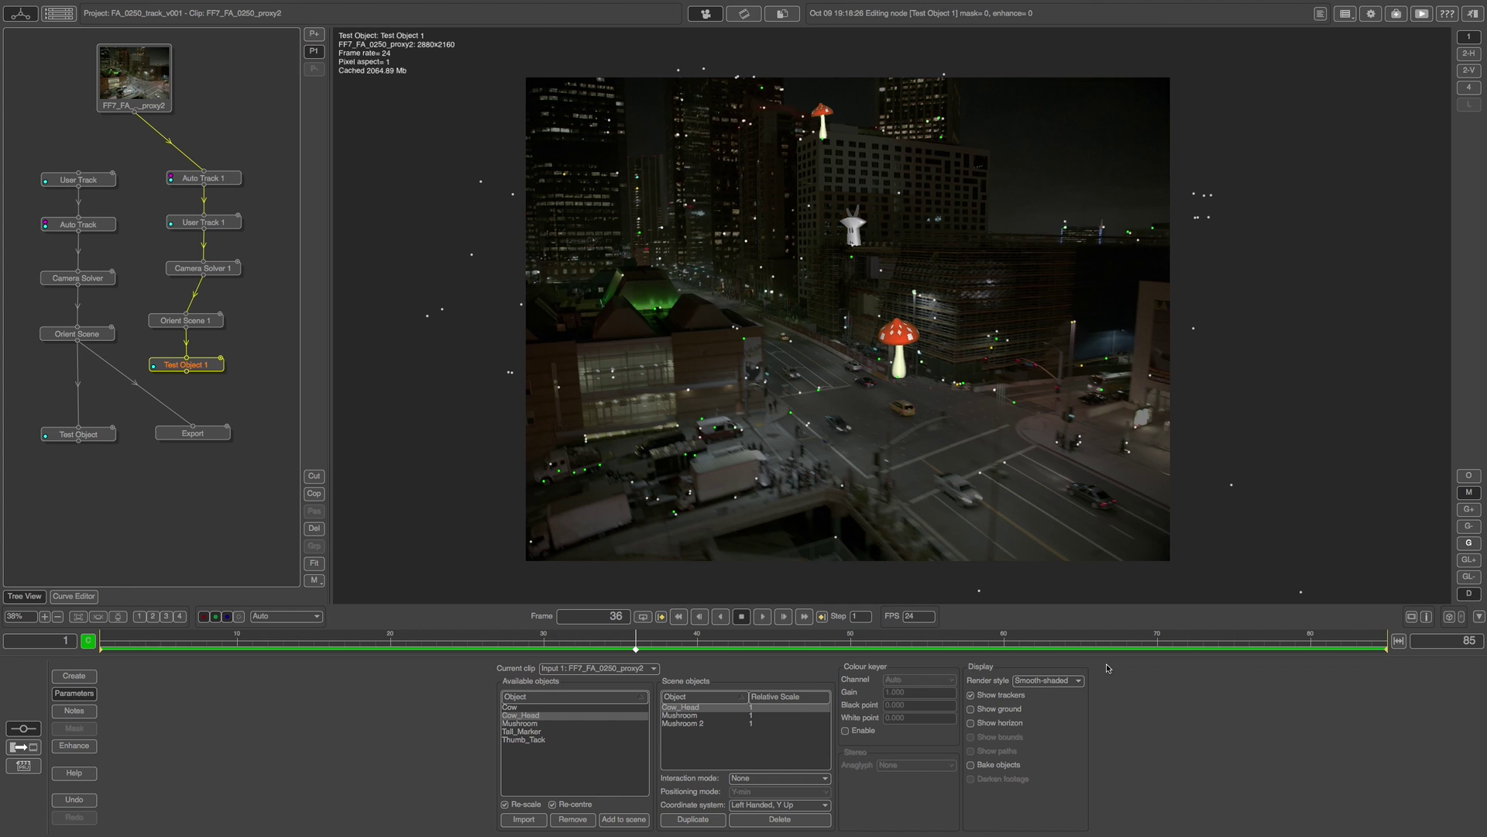
click(970, 722)
click(763, 616)
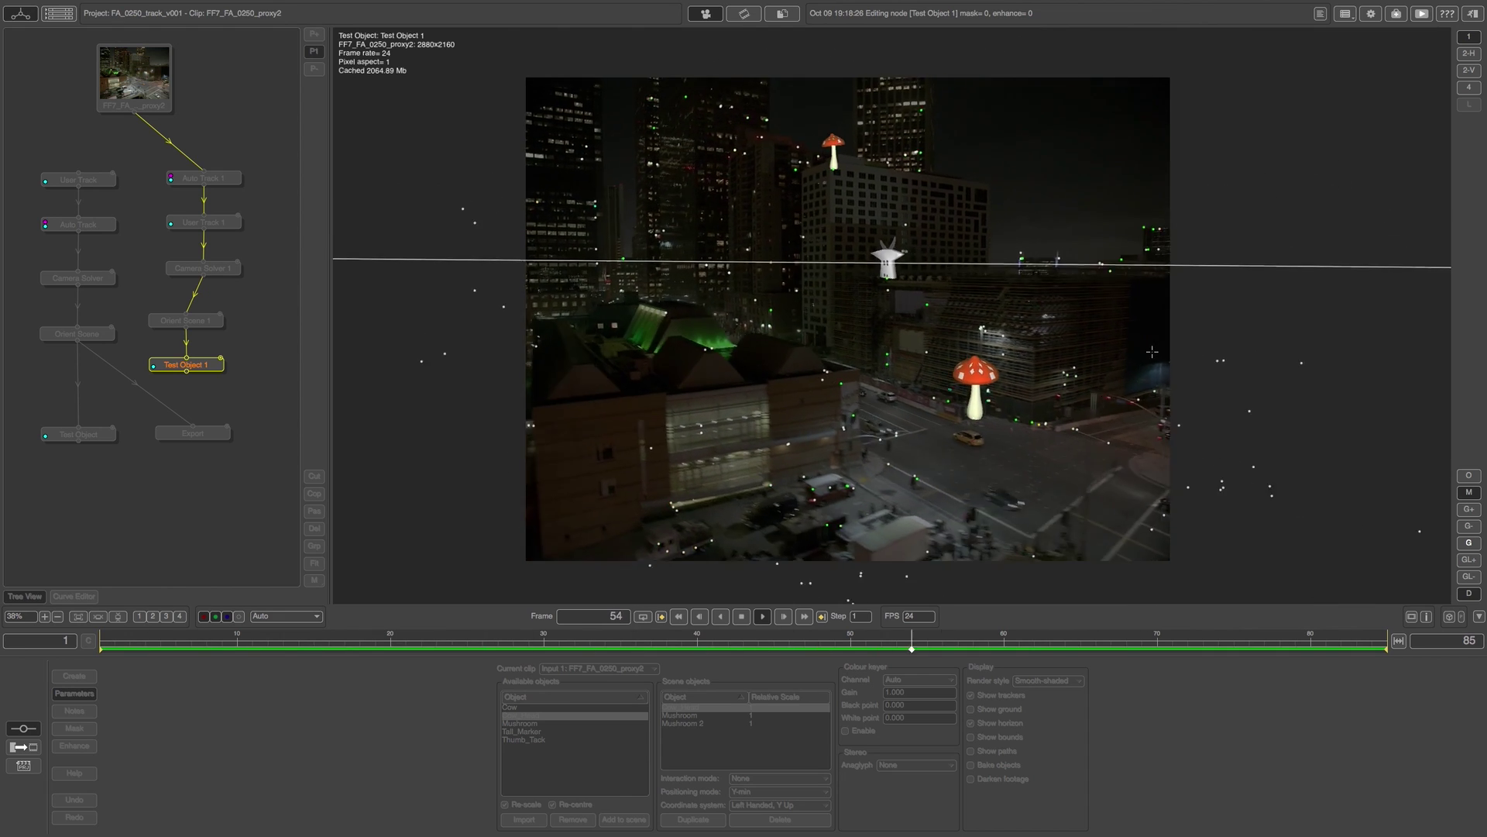
click(741, 616)
- Open Orient Scene 1 for editing and play the shot to check the ground grid against the street
drag(184, 369, 212, 307)
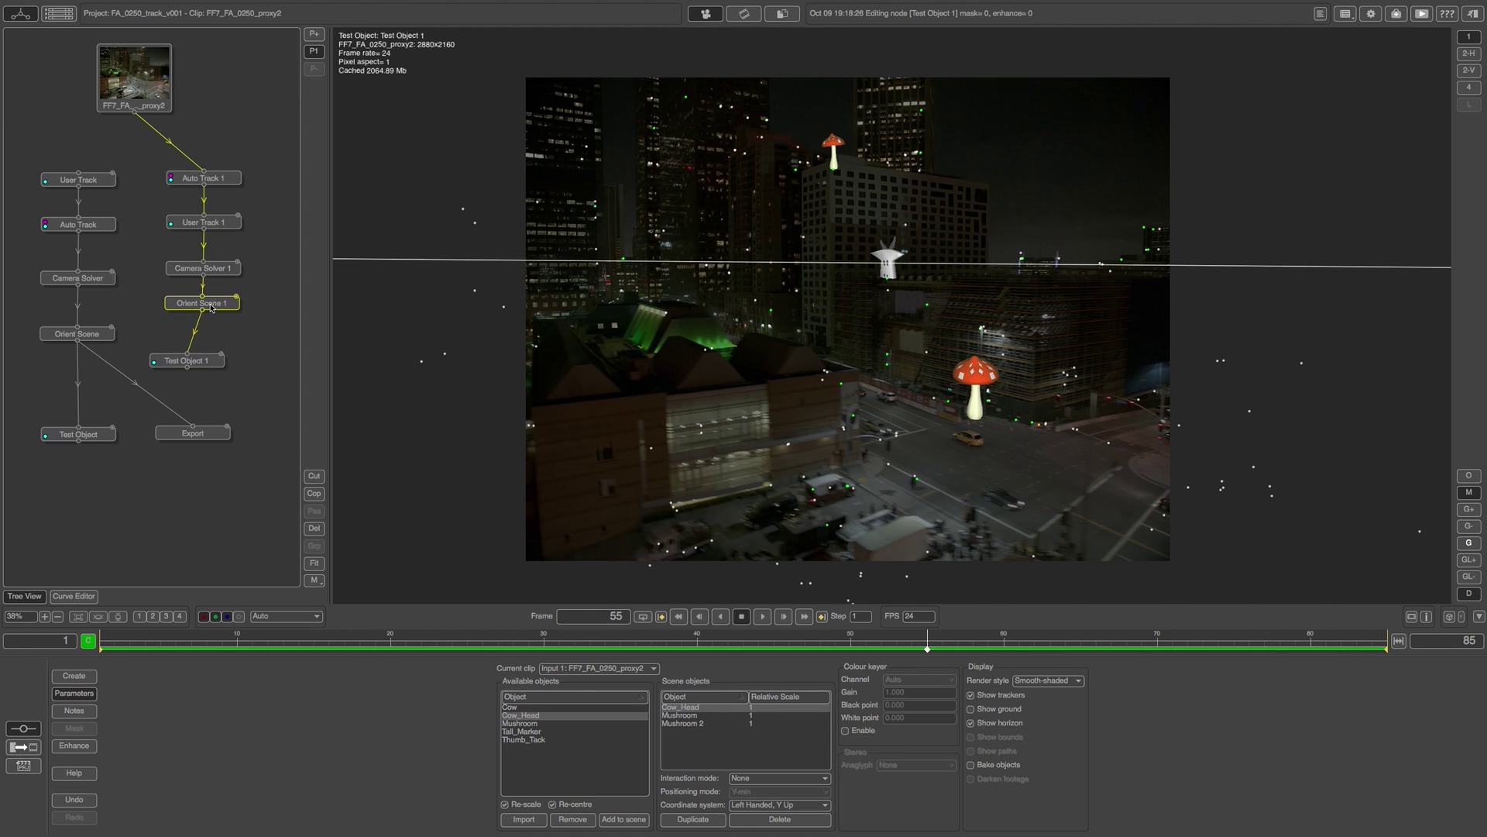
double_click(211, 308)
click(764, 618)
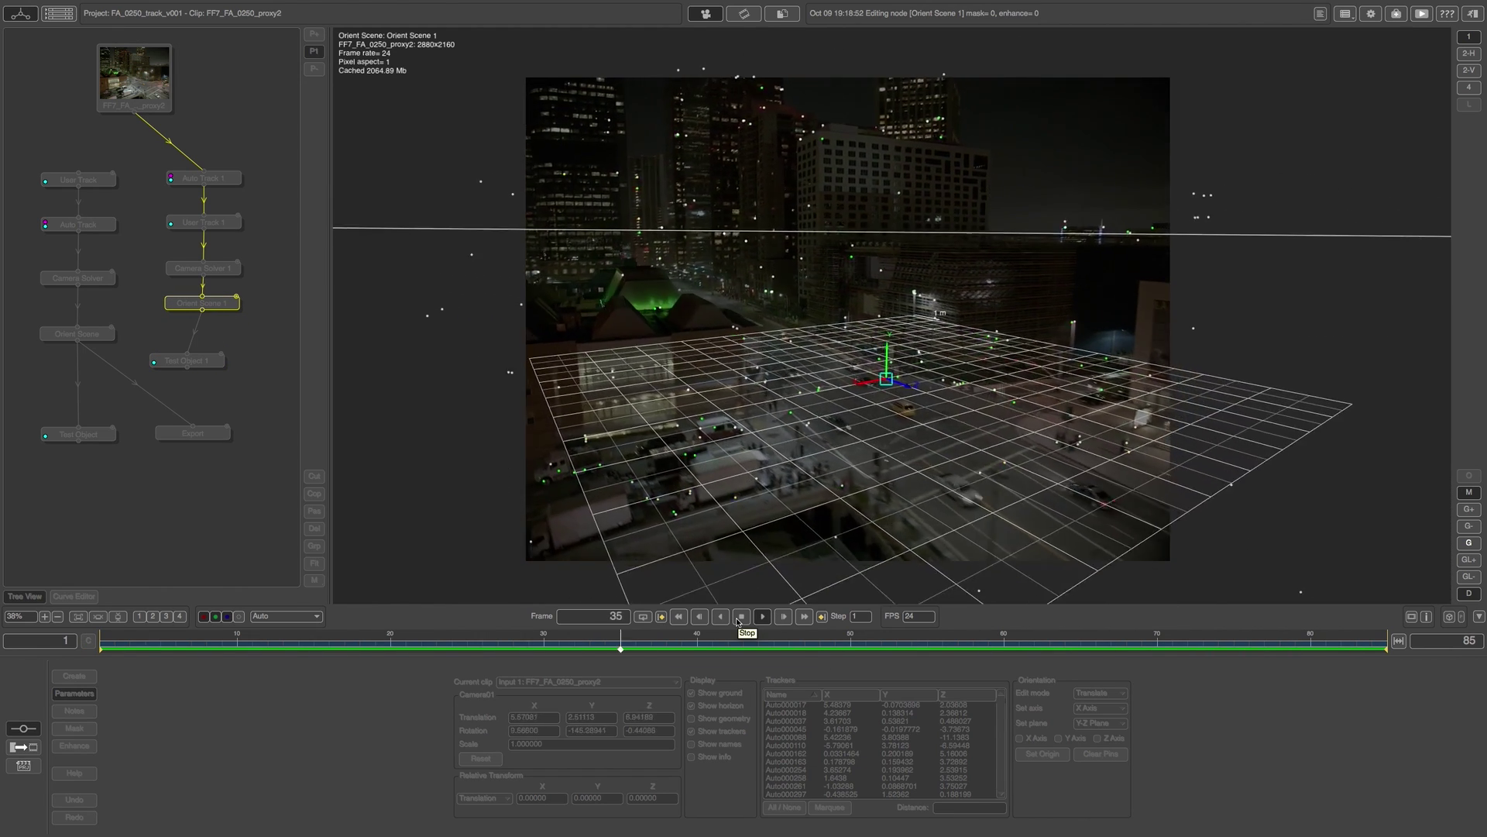
click(740, 617)
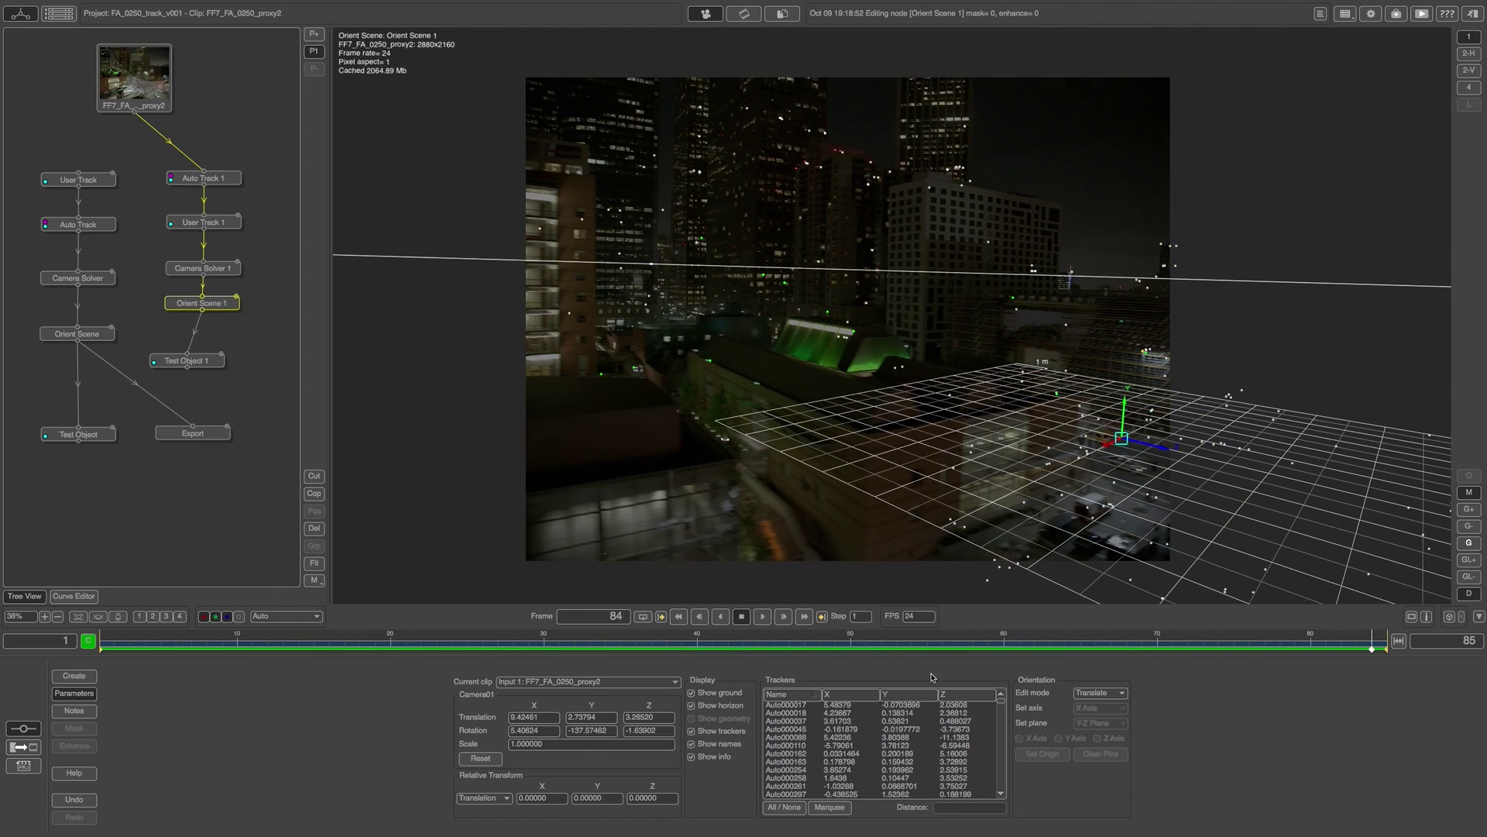
- At frame 48 with the footage undimmed, select trackers Auto003506 and Auto003321 on the scaffolded building and set their distance to 80
click(1474, 597)
drag(1374, 643, 826, 599)
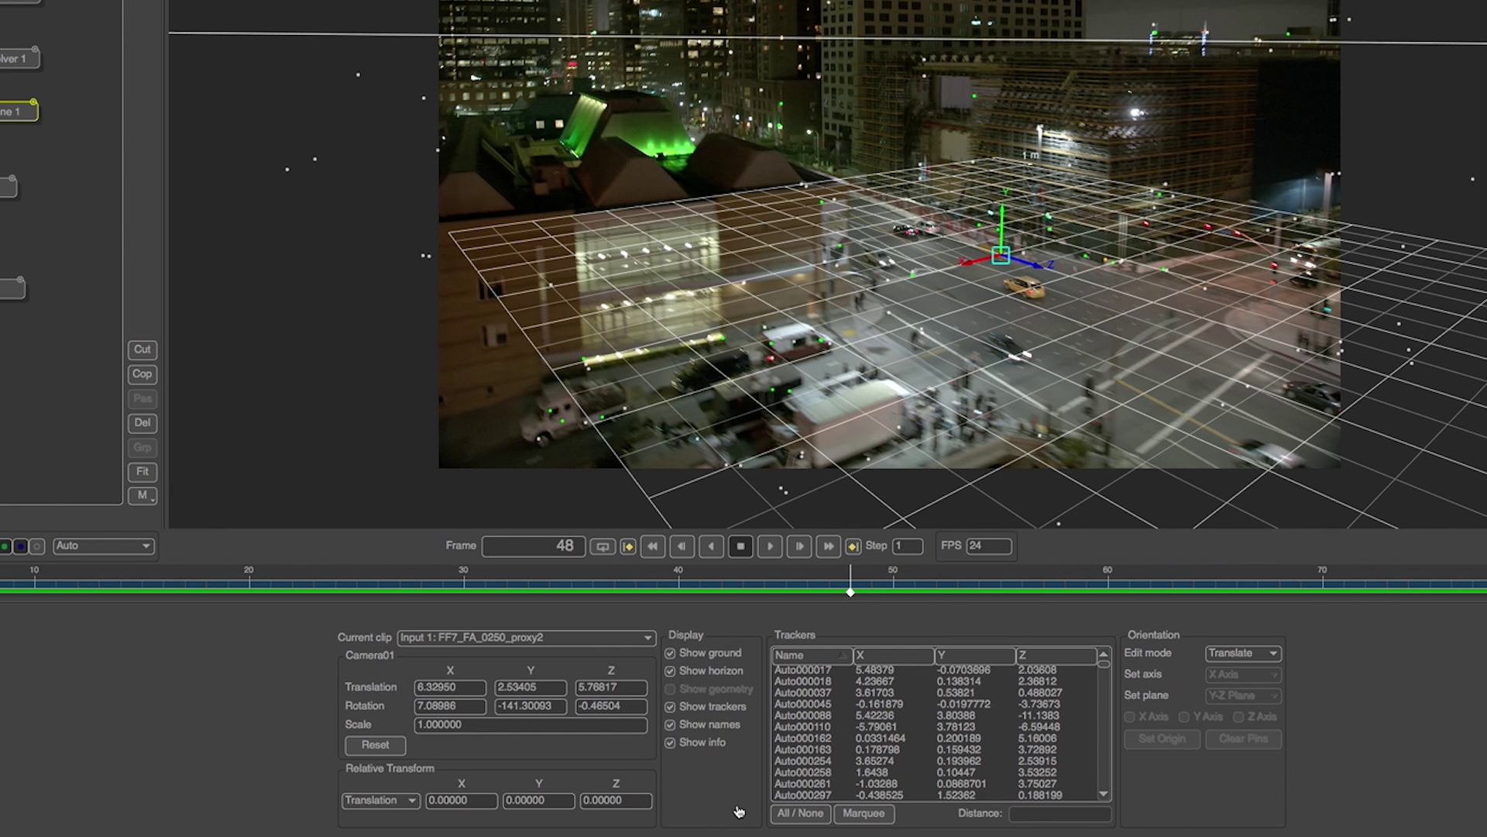
click(863, 814)
drag(965, 87, 1000, 102)
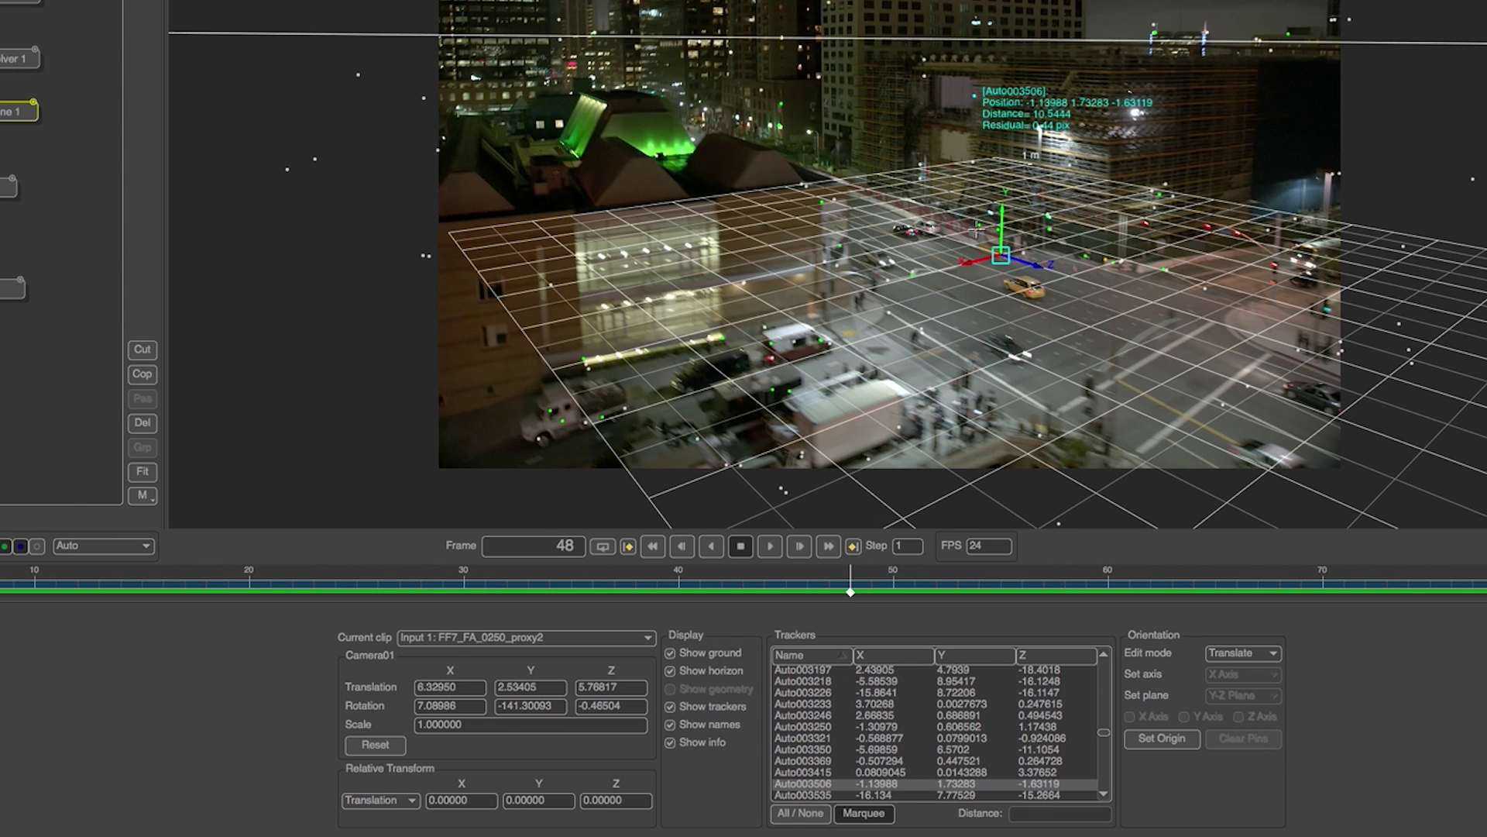
shift+click(981, 225)
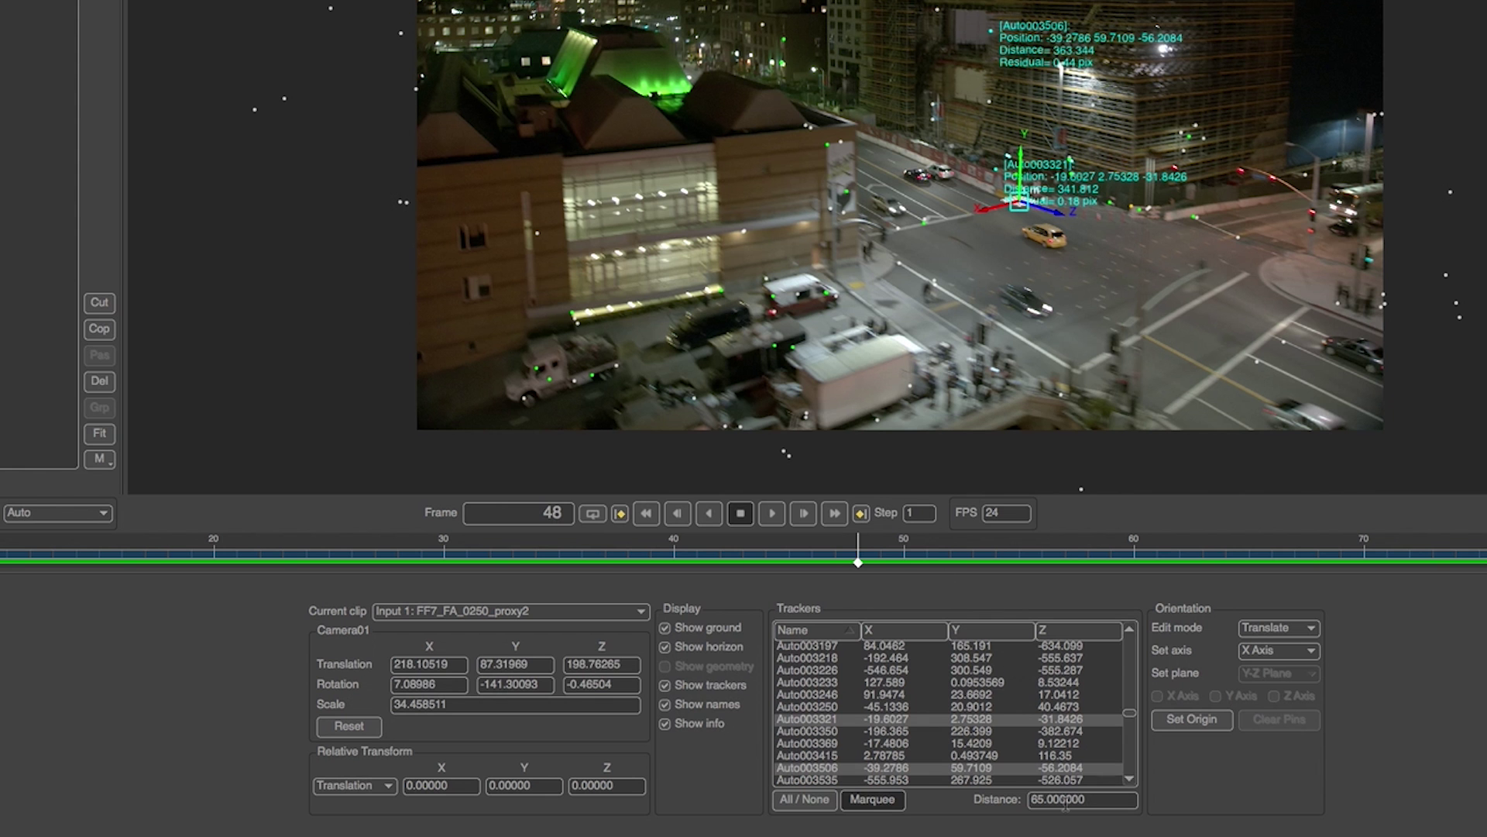
double_click(1067, 801)
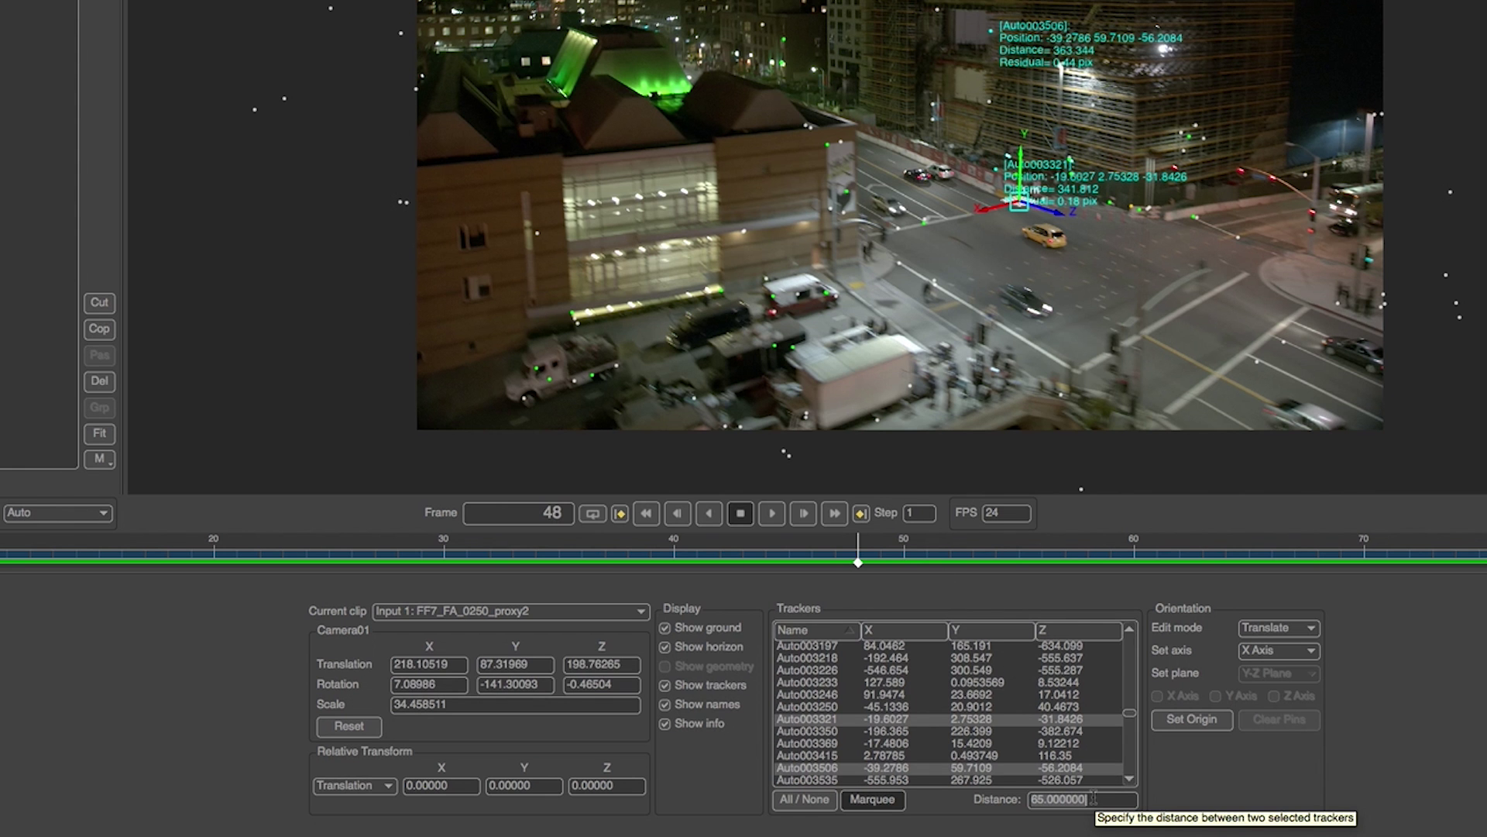
text(80)
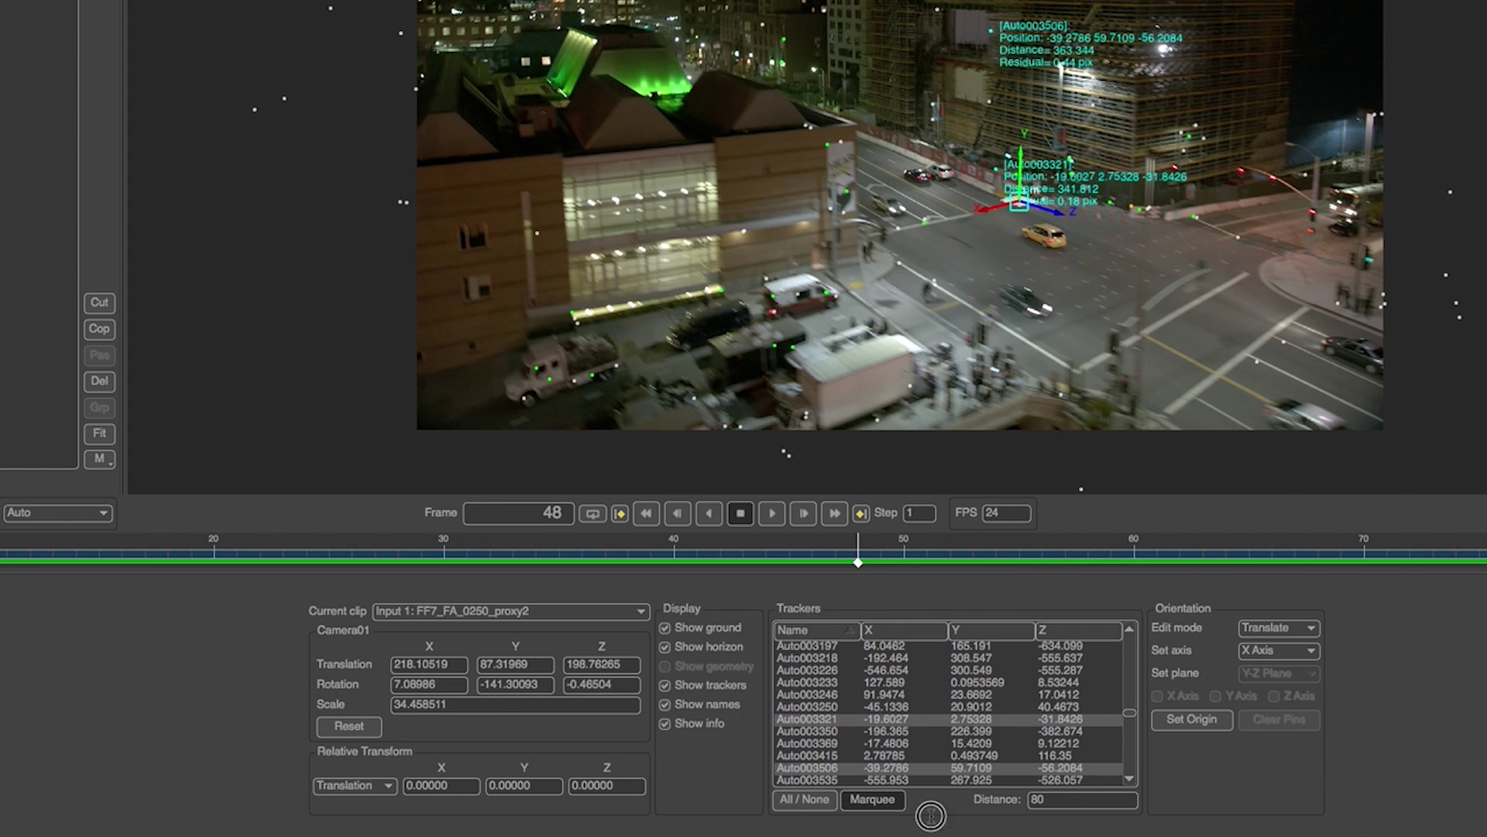
key(Return)
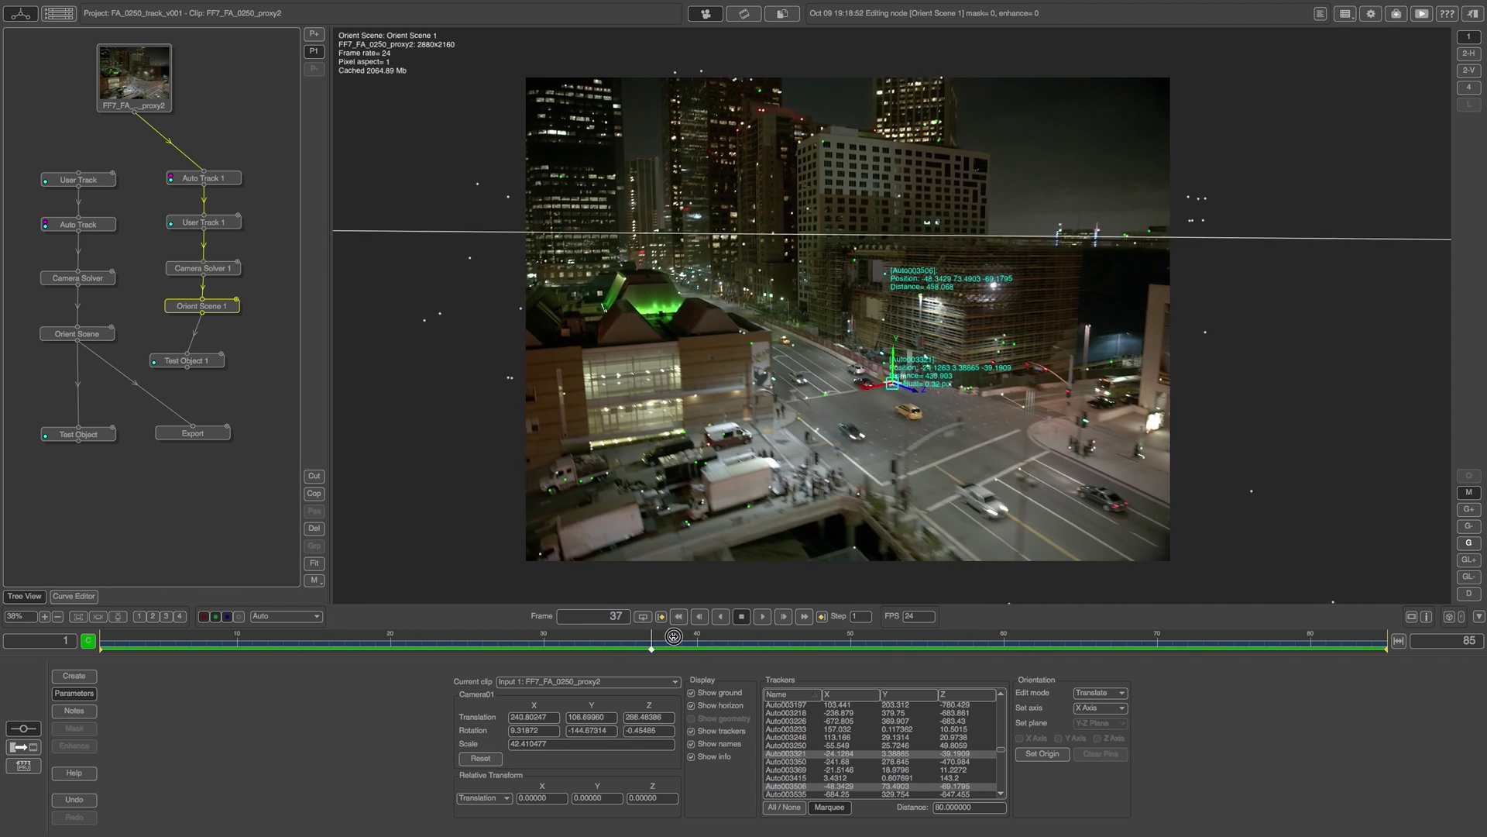
- Enlarge the ground grid to cover the intersection and scrub to frame 48 to check the scale
drag(674, 636, 747, 649)
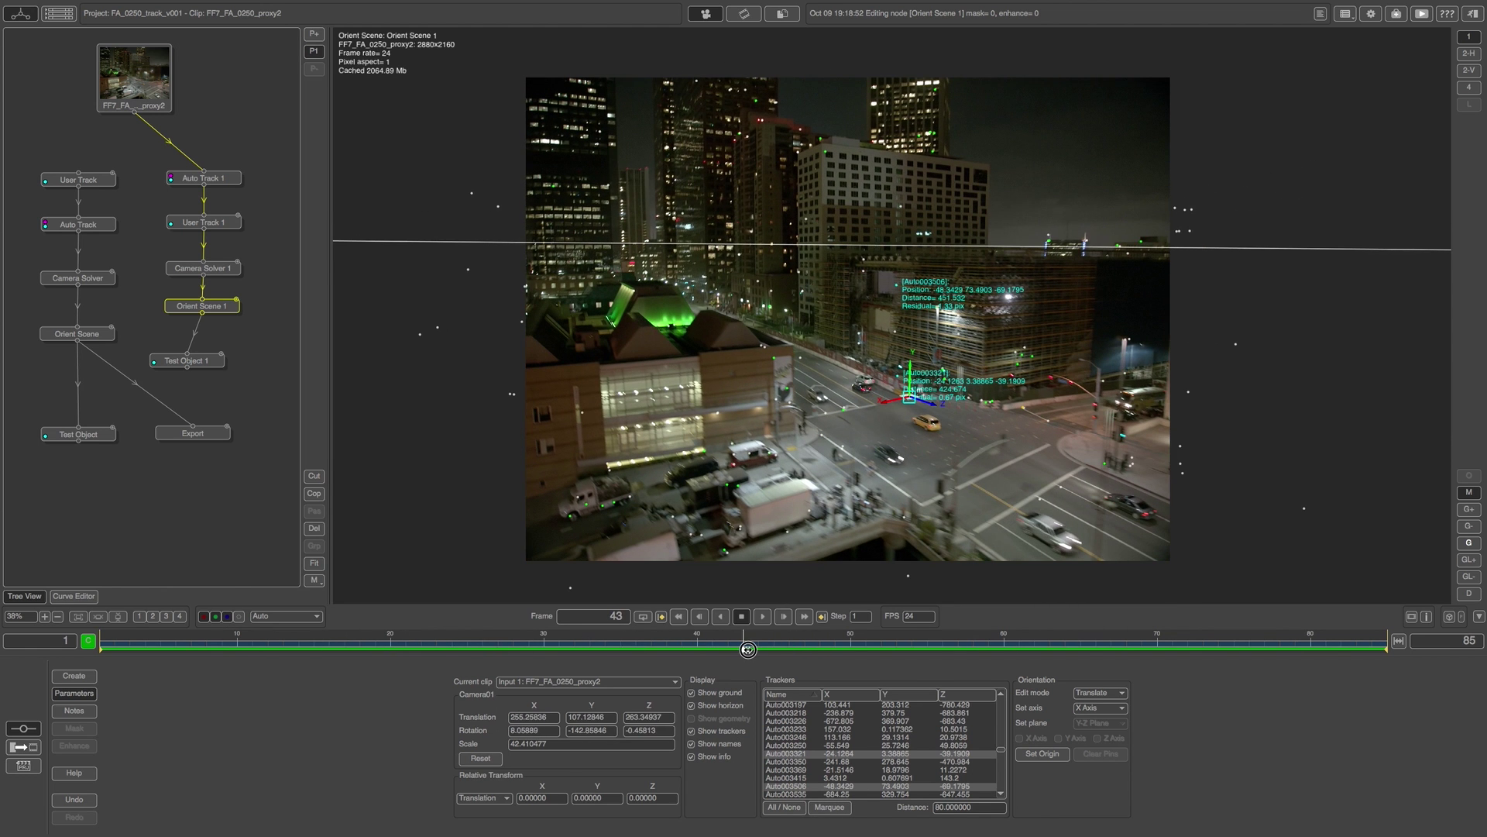
click(1469, 510)
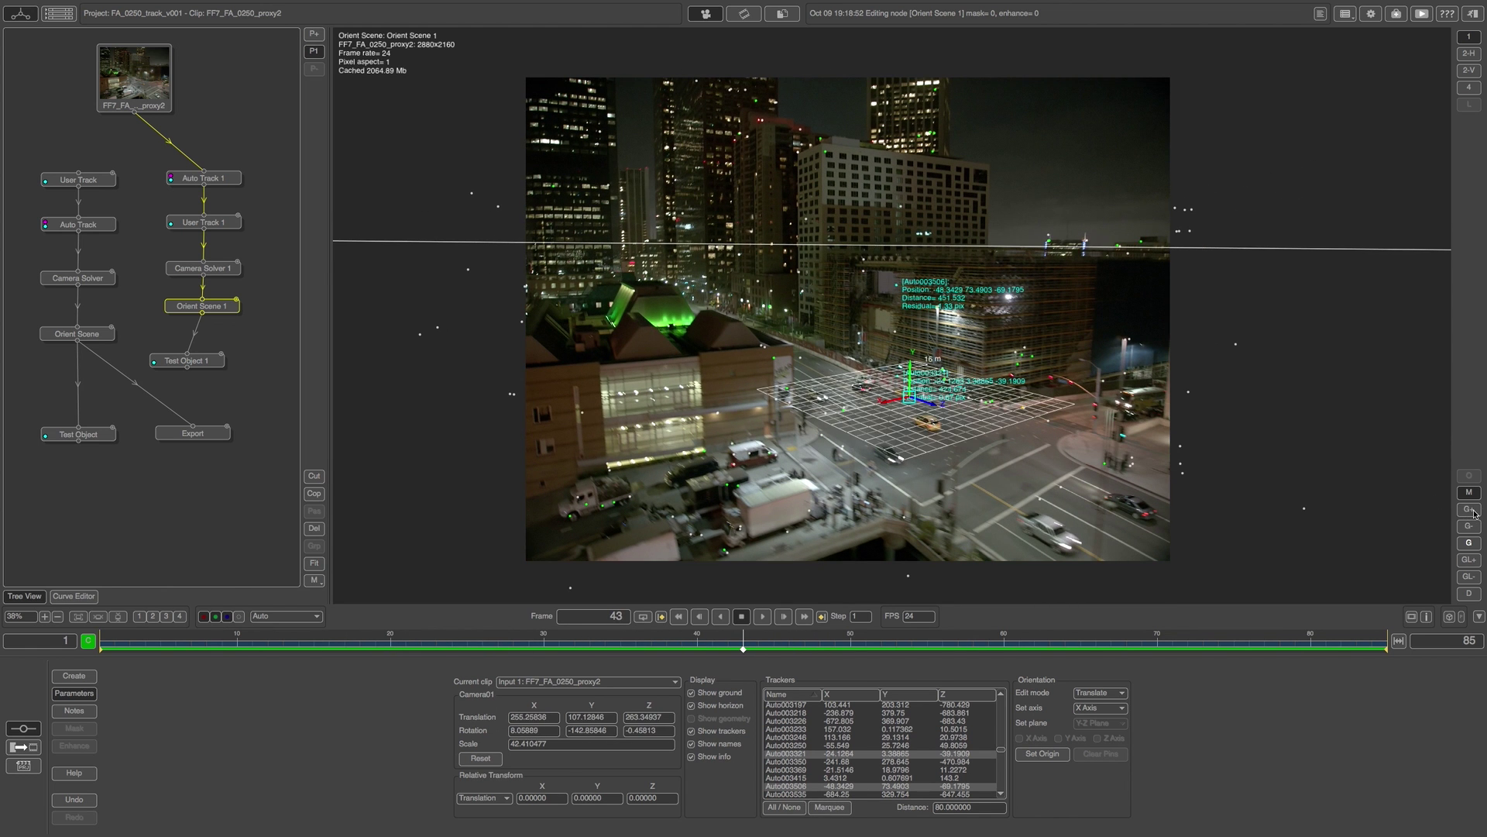
click(1475, 513)
drag(743, 649, 819, 649)
- Widen the node tree and add an Export node fed by Orient Scene 1, beside Test Object 1
drag(324, 349, 497, 349)
click(71, 677)
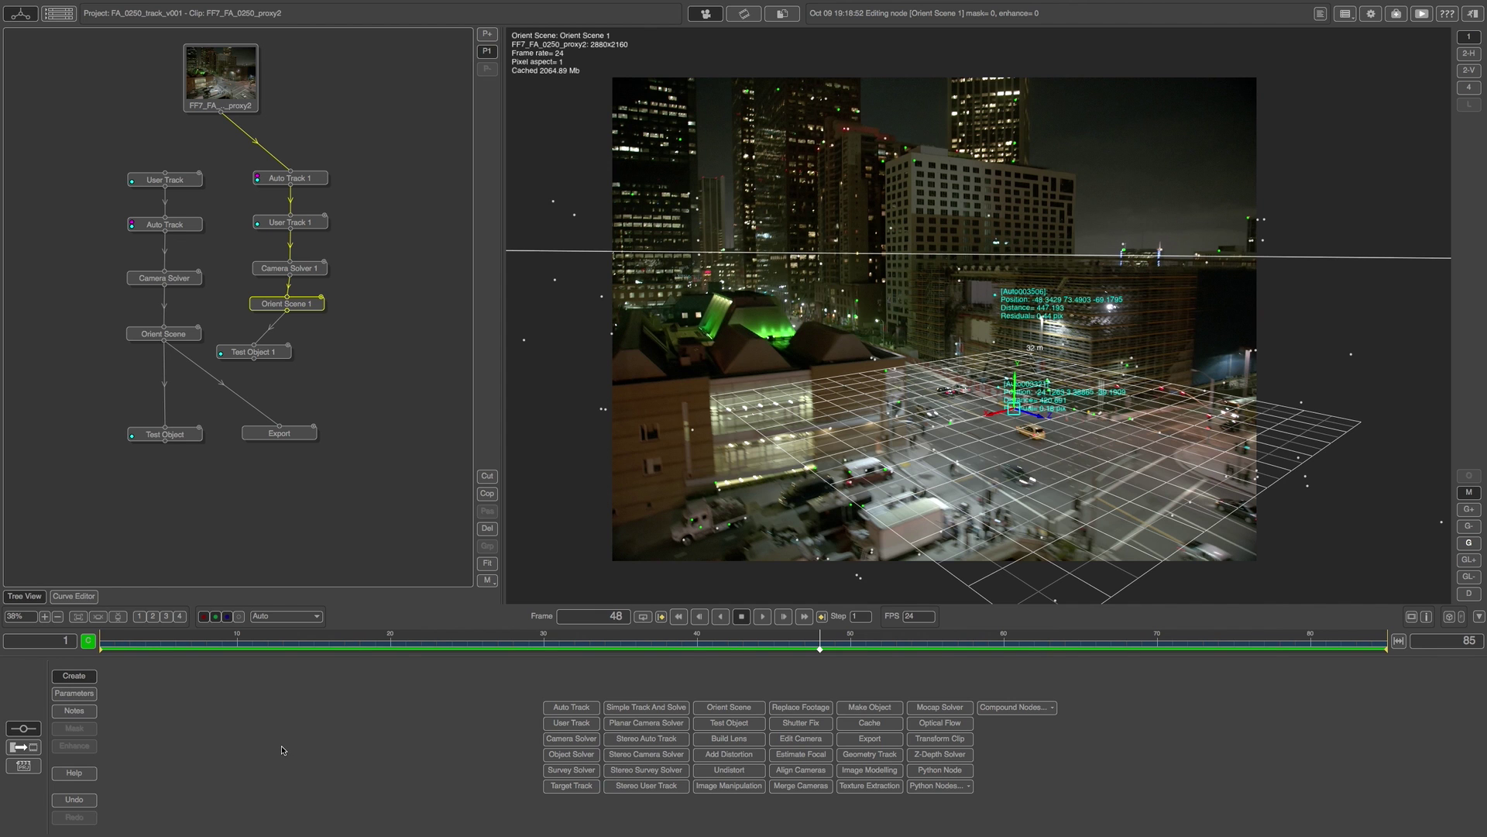
click(870, 738)
drag(267, 354, 288, 311)
click(332, 346)
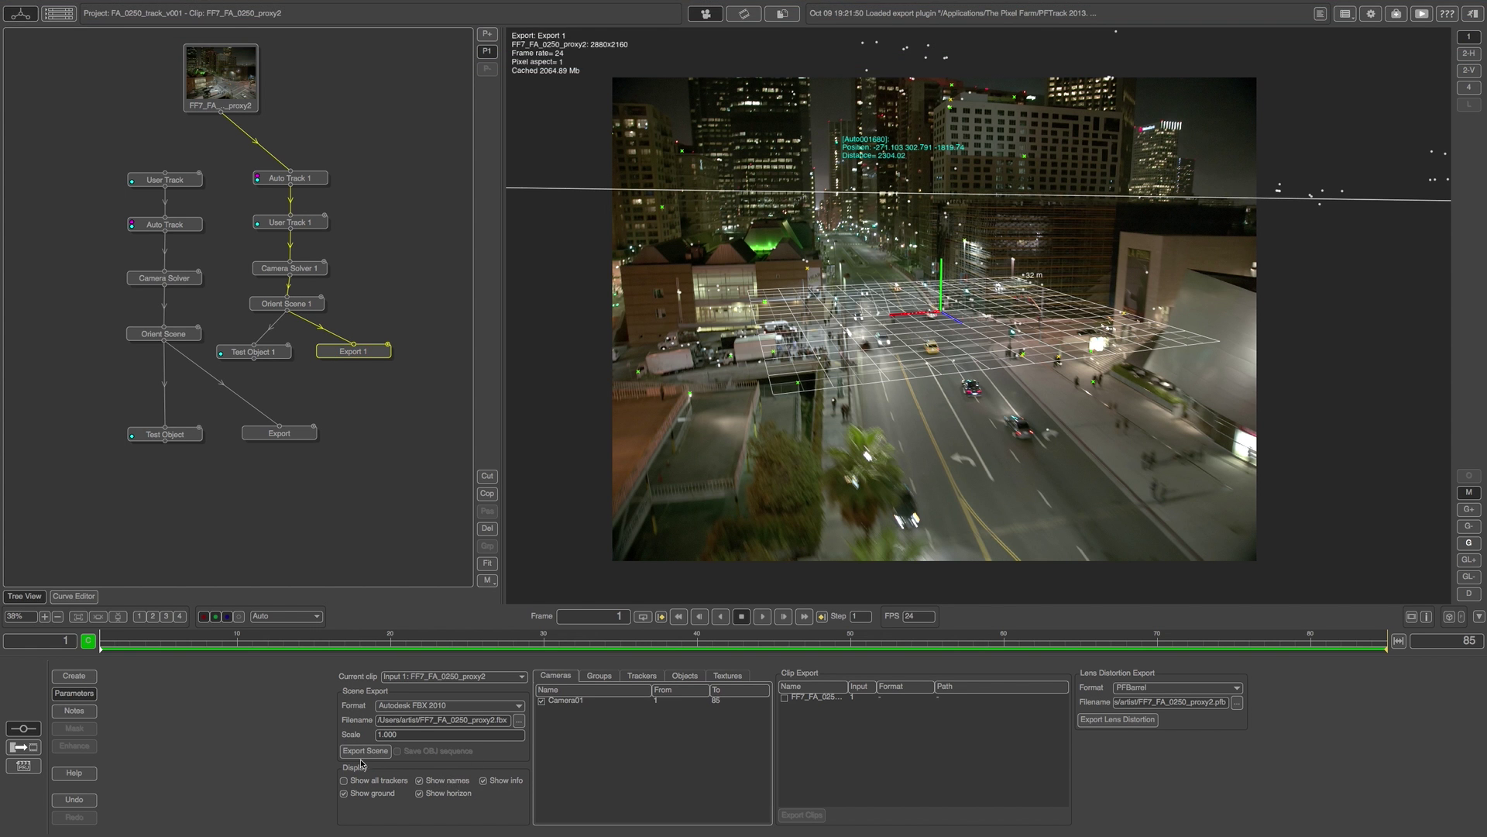
- List the export trackers, show a 3D view beside the shot, and exclude the farthest outlying tracker clusters from the export
click(643, 676)
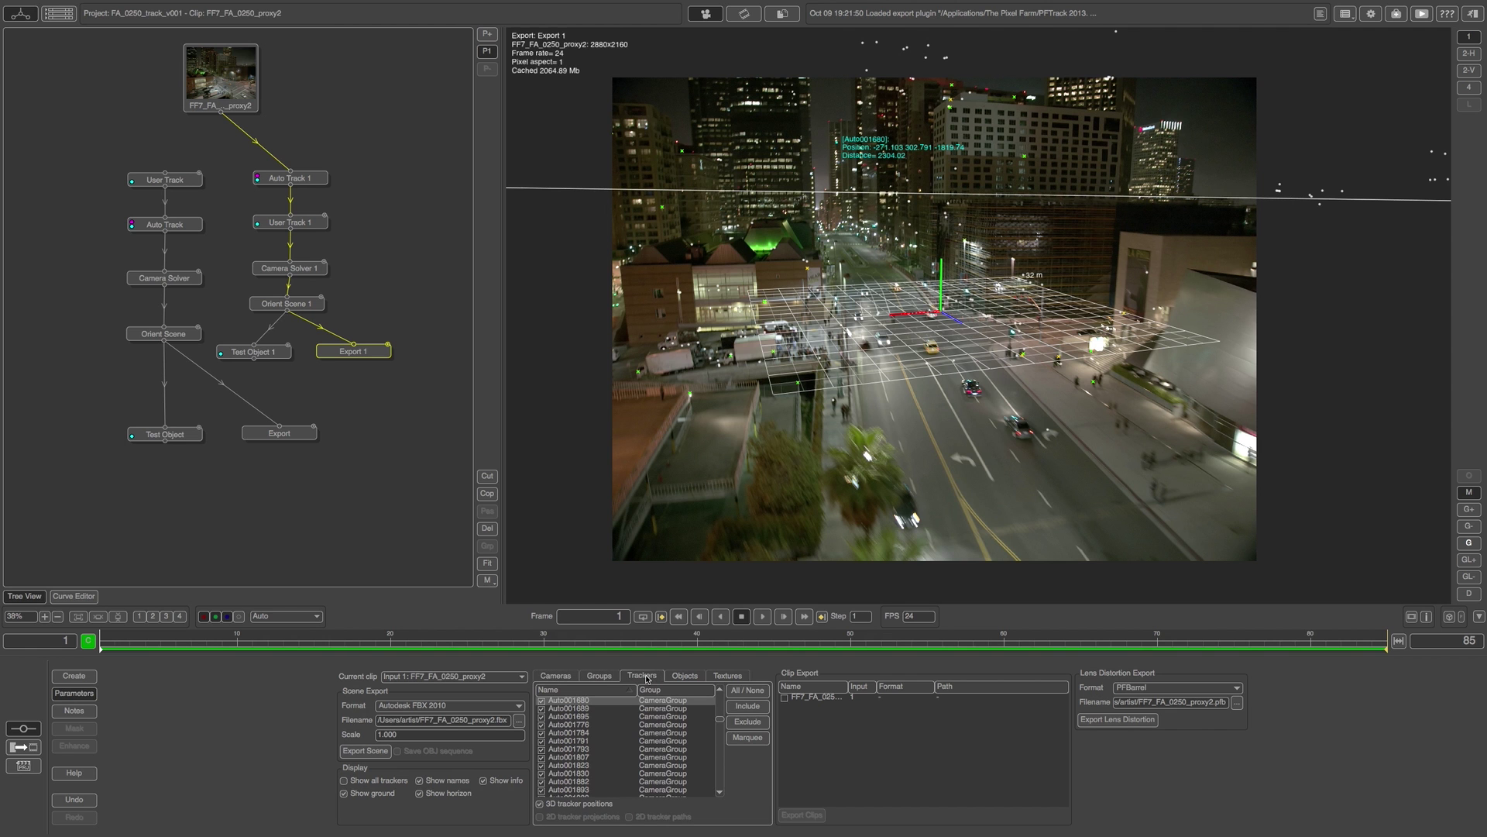
click(1470, 53)
middle_drag(1186, 334, 1076, 402)
middle_drag(1185, 391, 1224, 361)
scroll(1296, 359, down, 3)
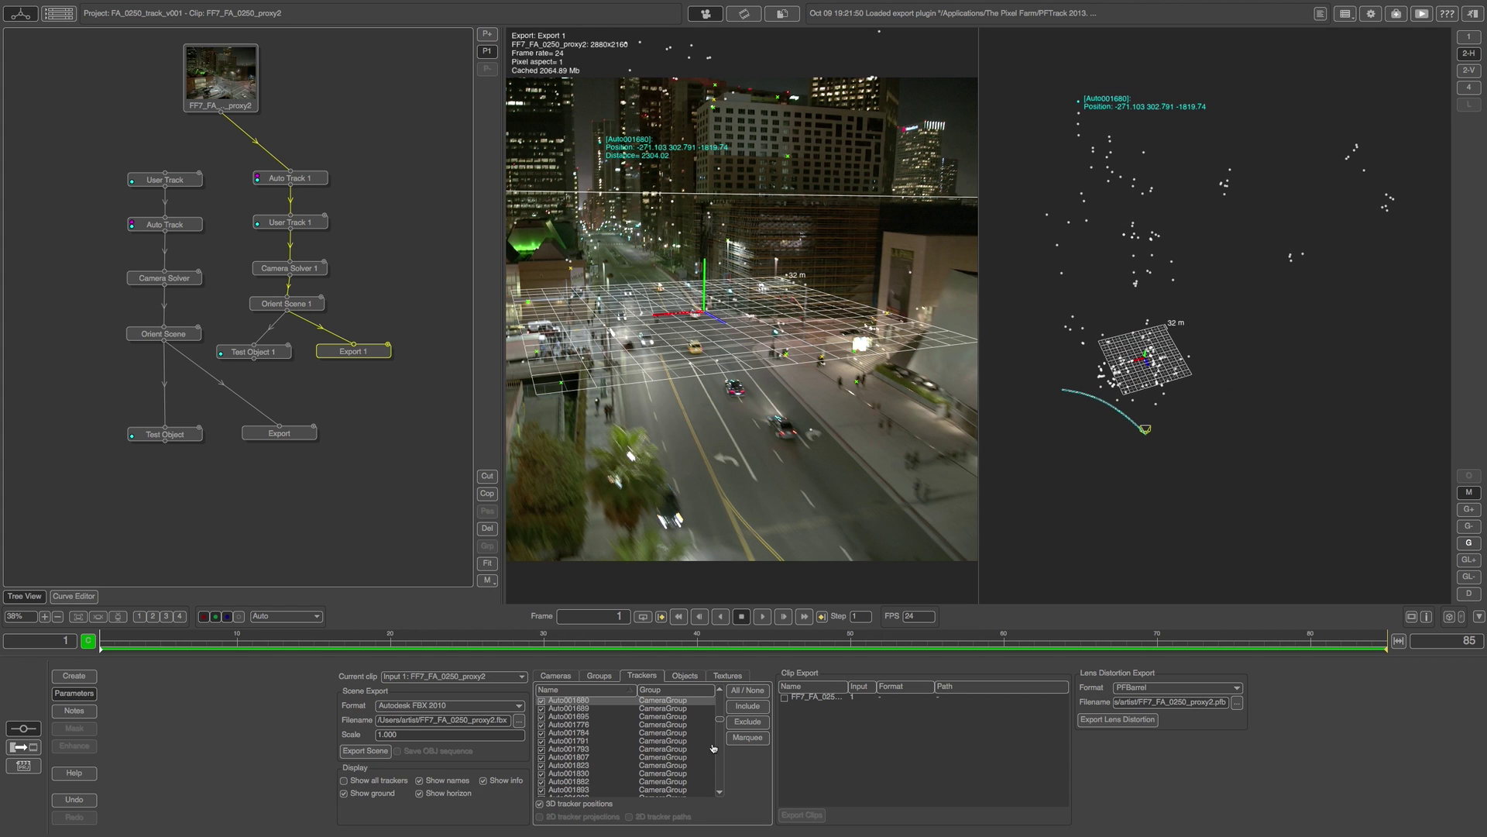
drag(1310, 128, 1425, 237)
scroll(823, 405, down, 3)
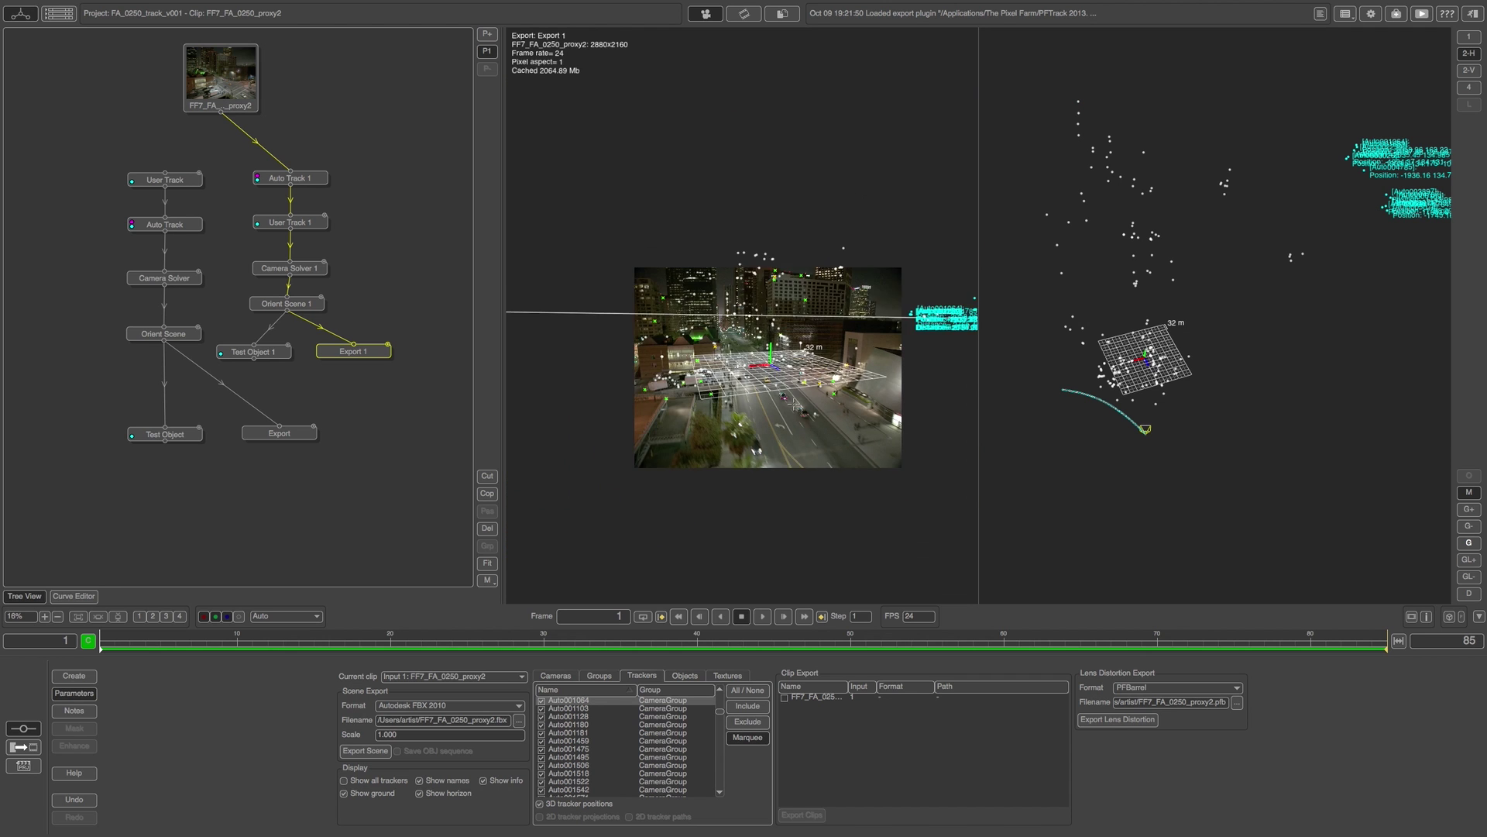
drag(1094, 652, 988, 629)
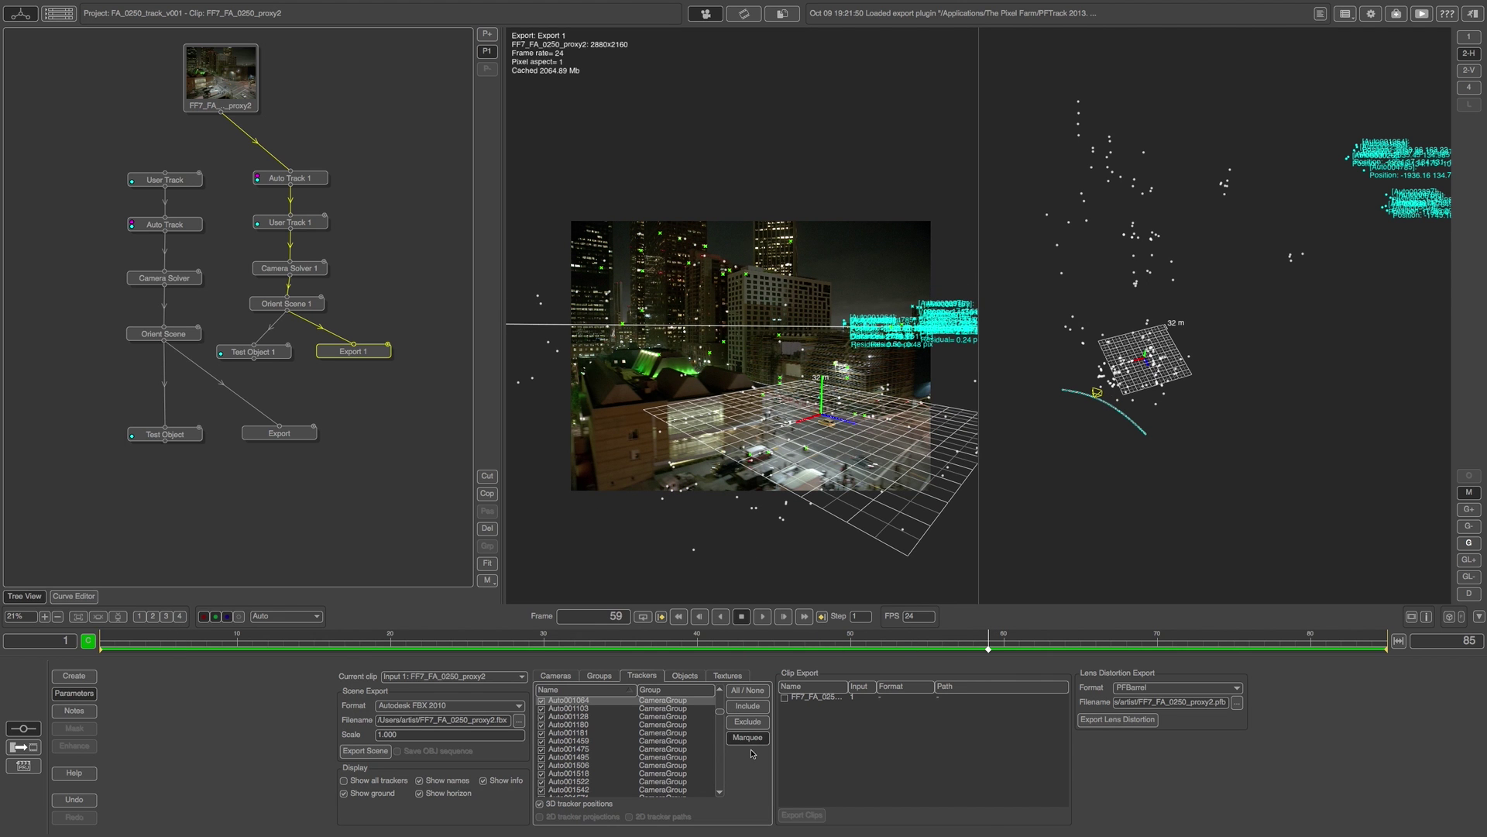
click(747, 721)
- Select the distant tracker cluster around Auto003641, check it in the shot at frame 56, and exclude it from the export
drag(520, 642, 443, 649)
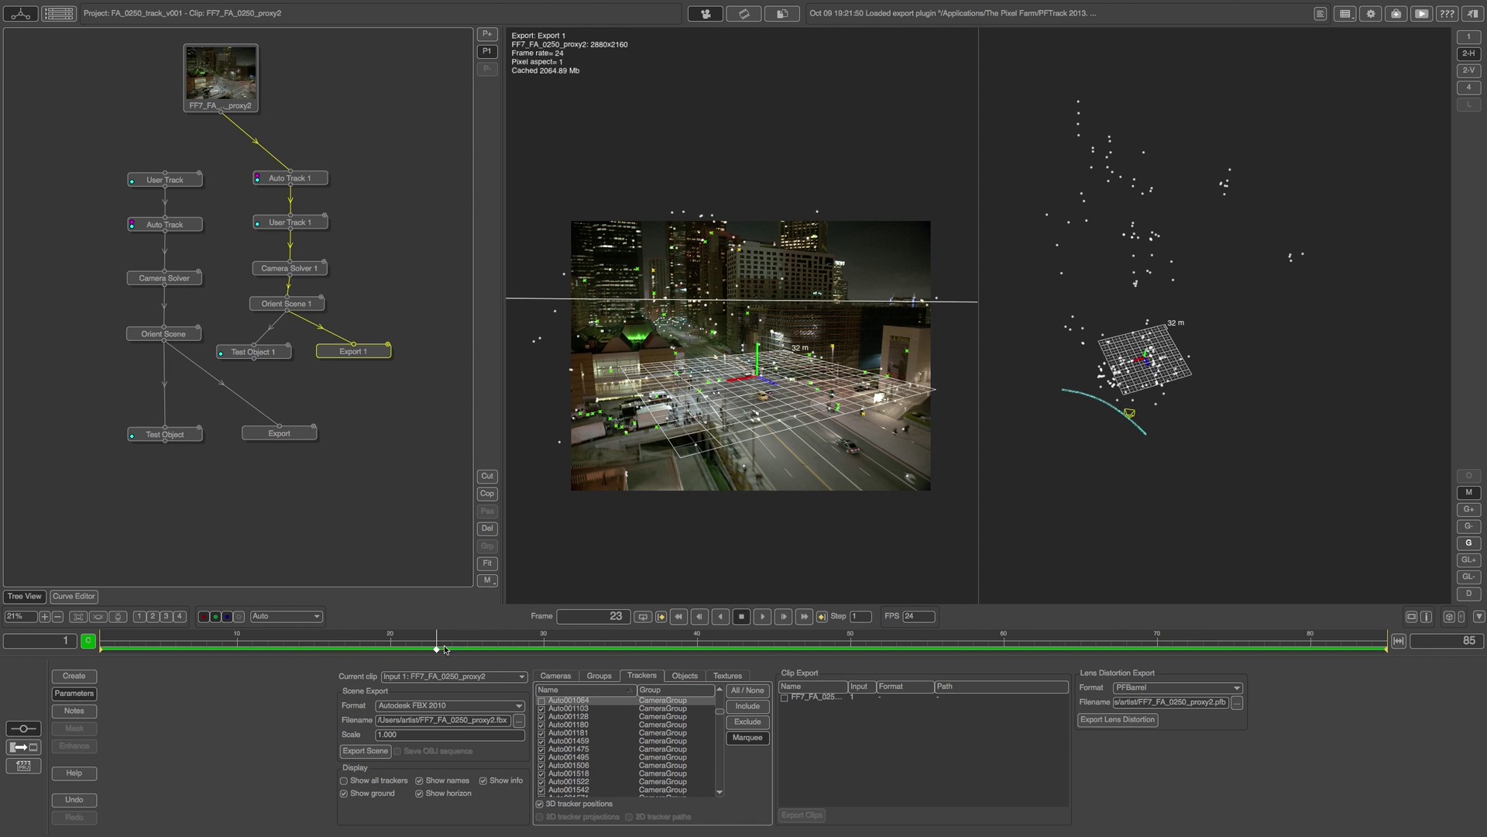
drag(1218, 159, 1269, 226)
drag(395, 647, 942, 630)
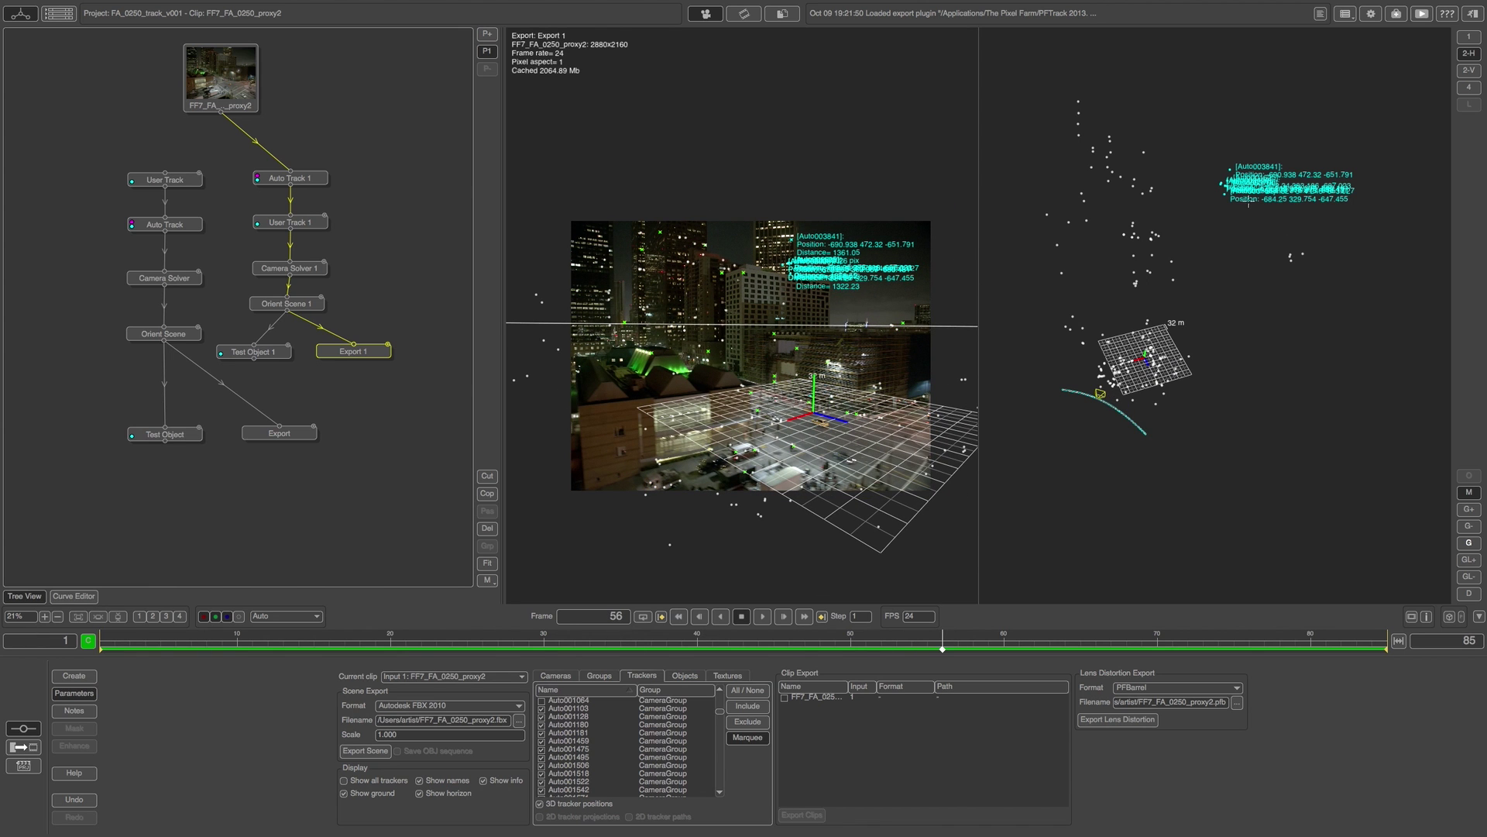
click(1217, 144)
click(1224, 183)
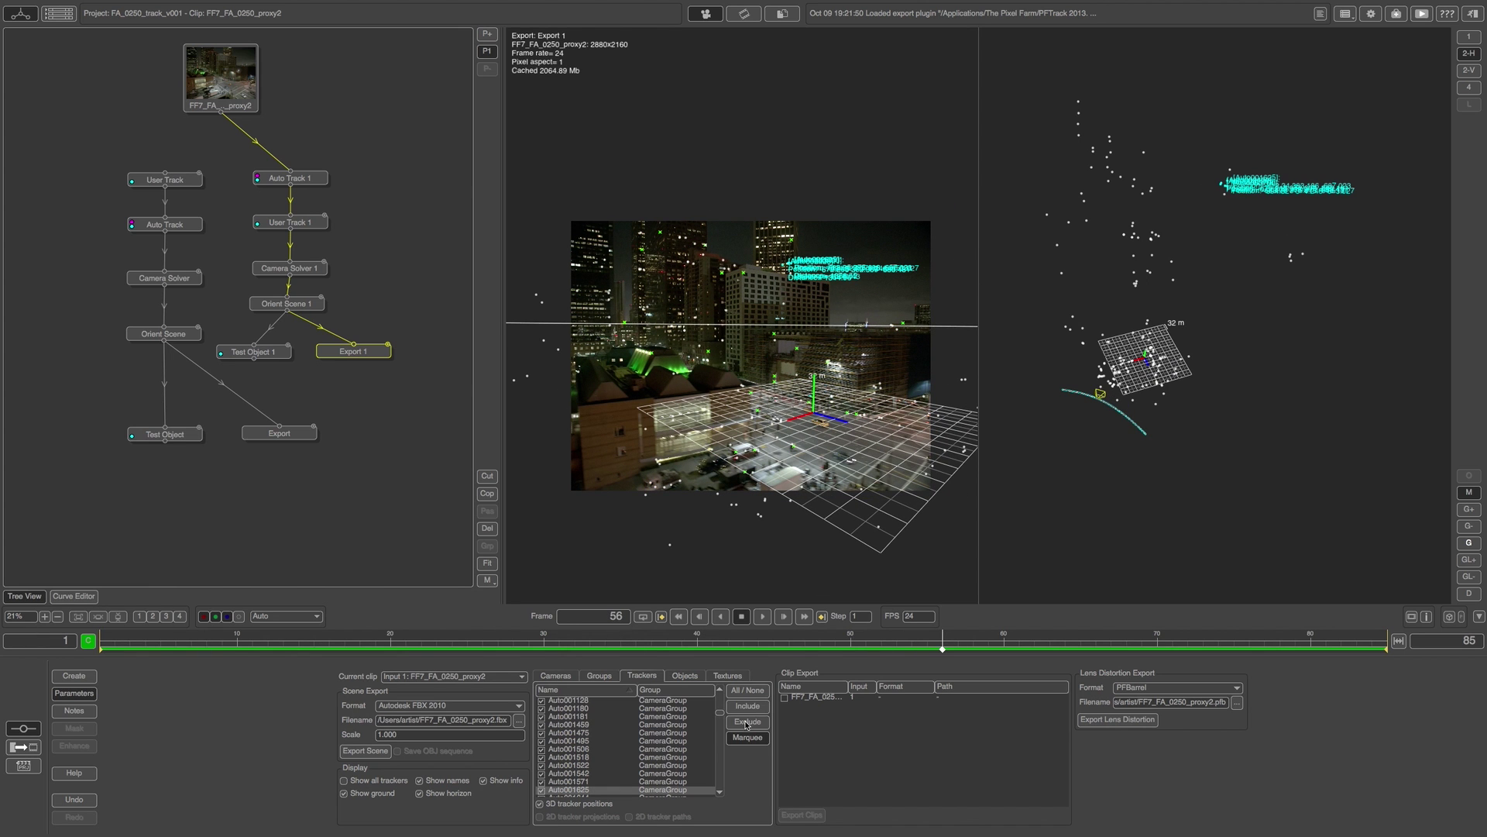
click(734, 719)
- Select the tracker cluster at the edge of the ground grid near the camera and exclude it from the export
right_drag(1131, 331, 1167, 367)
middle_drag(1167, 368, 1216, 363)
click(1240, 253)
drag(1365, 182, 1131, 345)
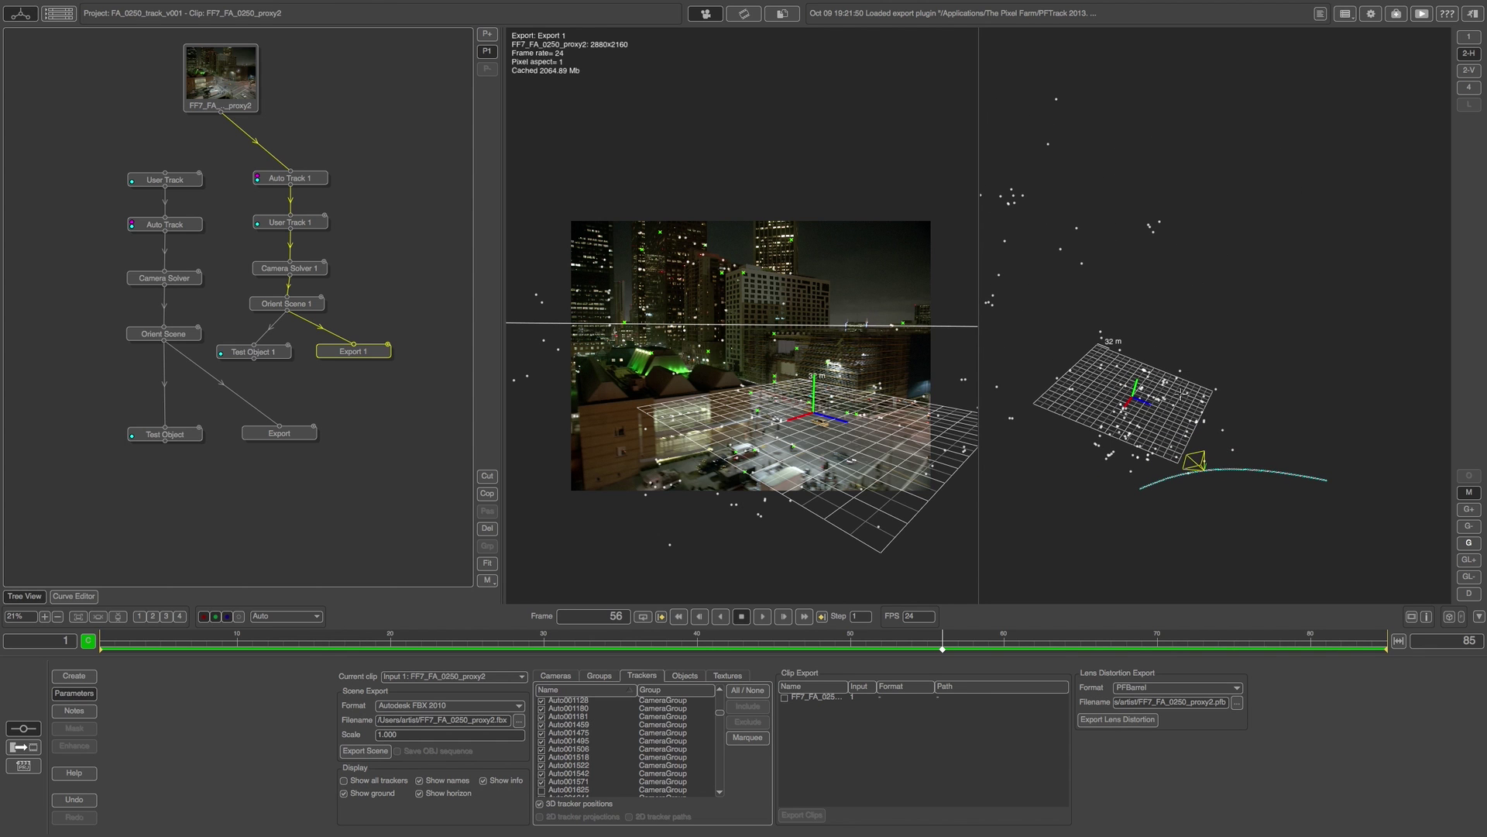
click(1109, 452)
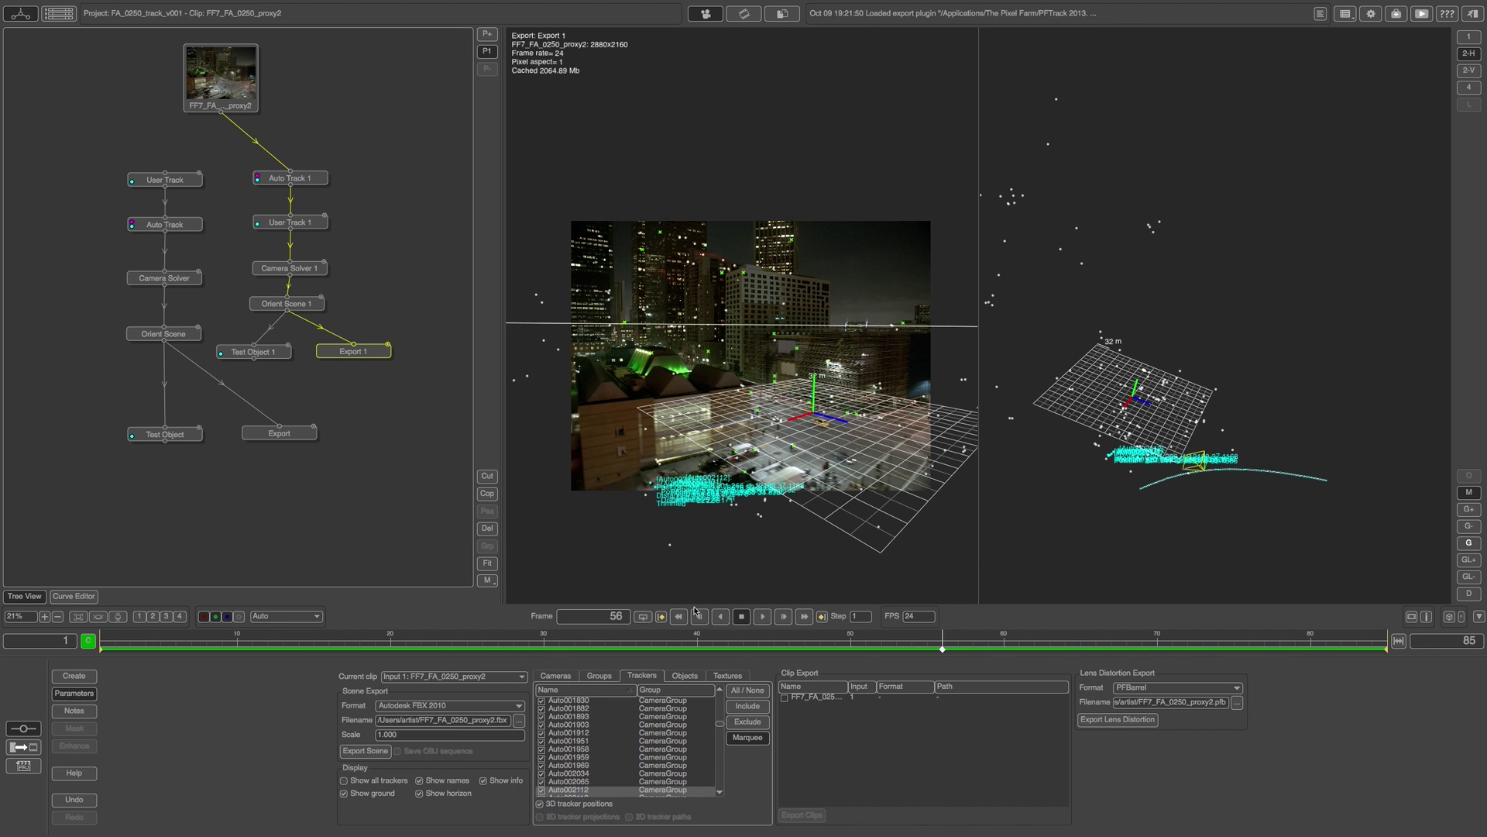
click(739, 721)
- At frame 65, select the trackers on the horizon past the scaffolded building, exclude them from the export, and scrub to frame 37
click(1029, 320)
middle_drag(1177, 364, 1115, 319)
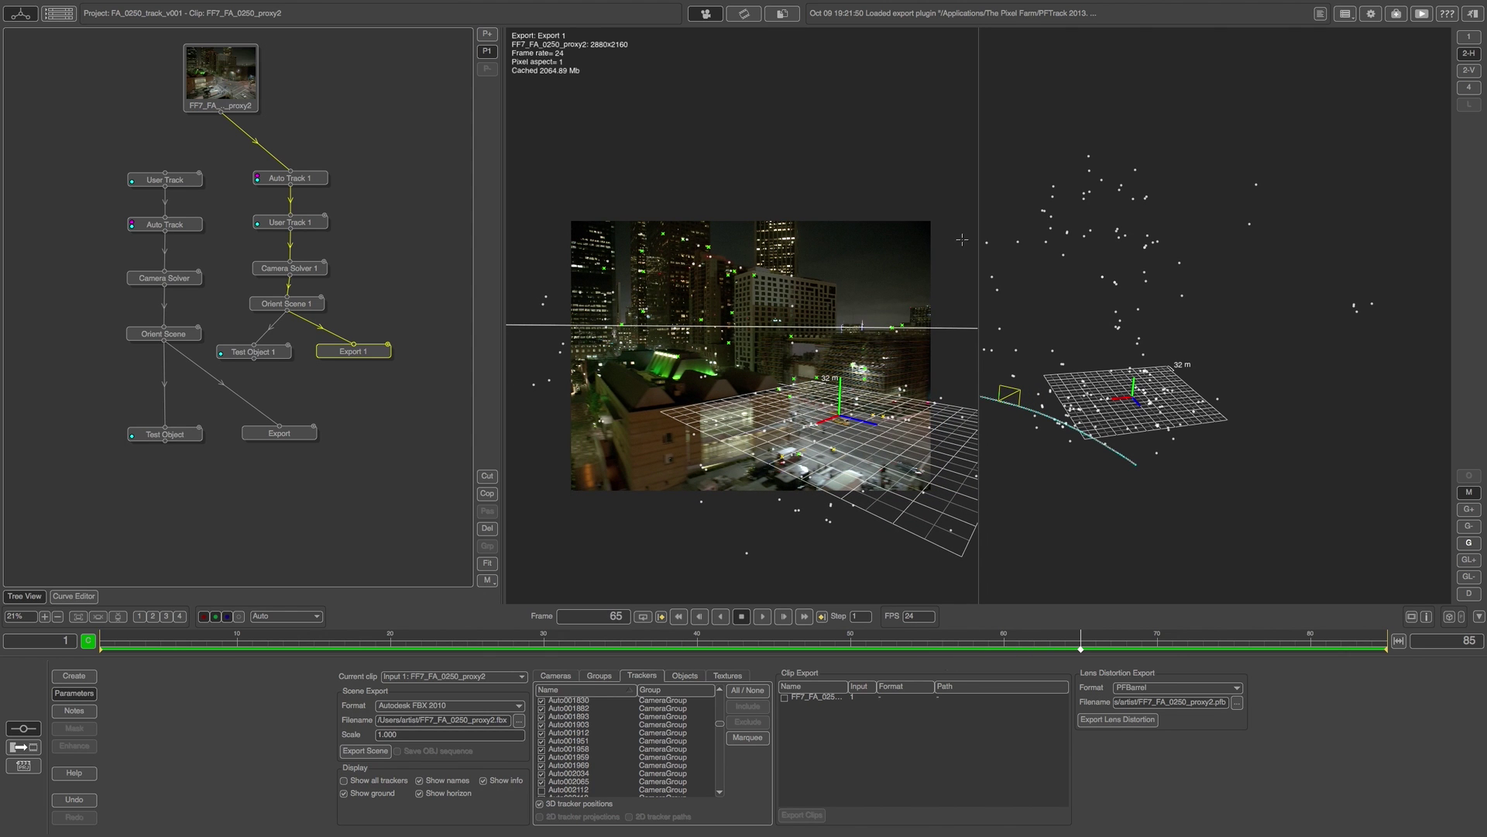
click(744, 740)
drag(890, 321, 934, 349)
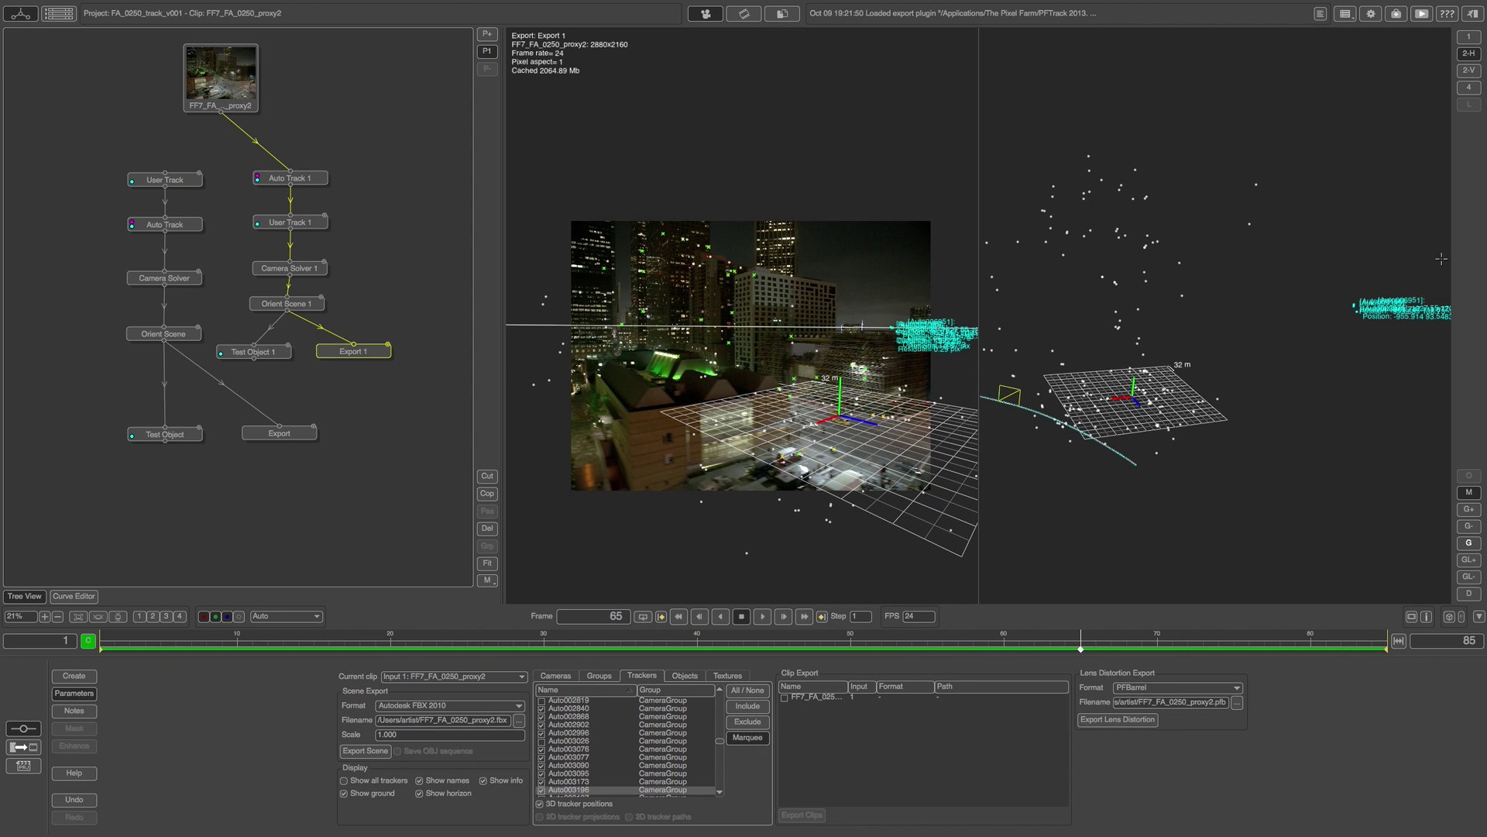
click(743, 722)
drag(710, 652, 651, 650)
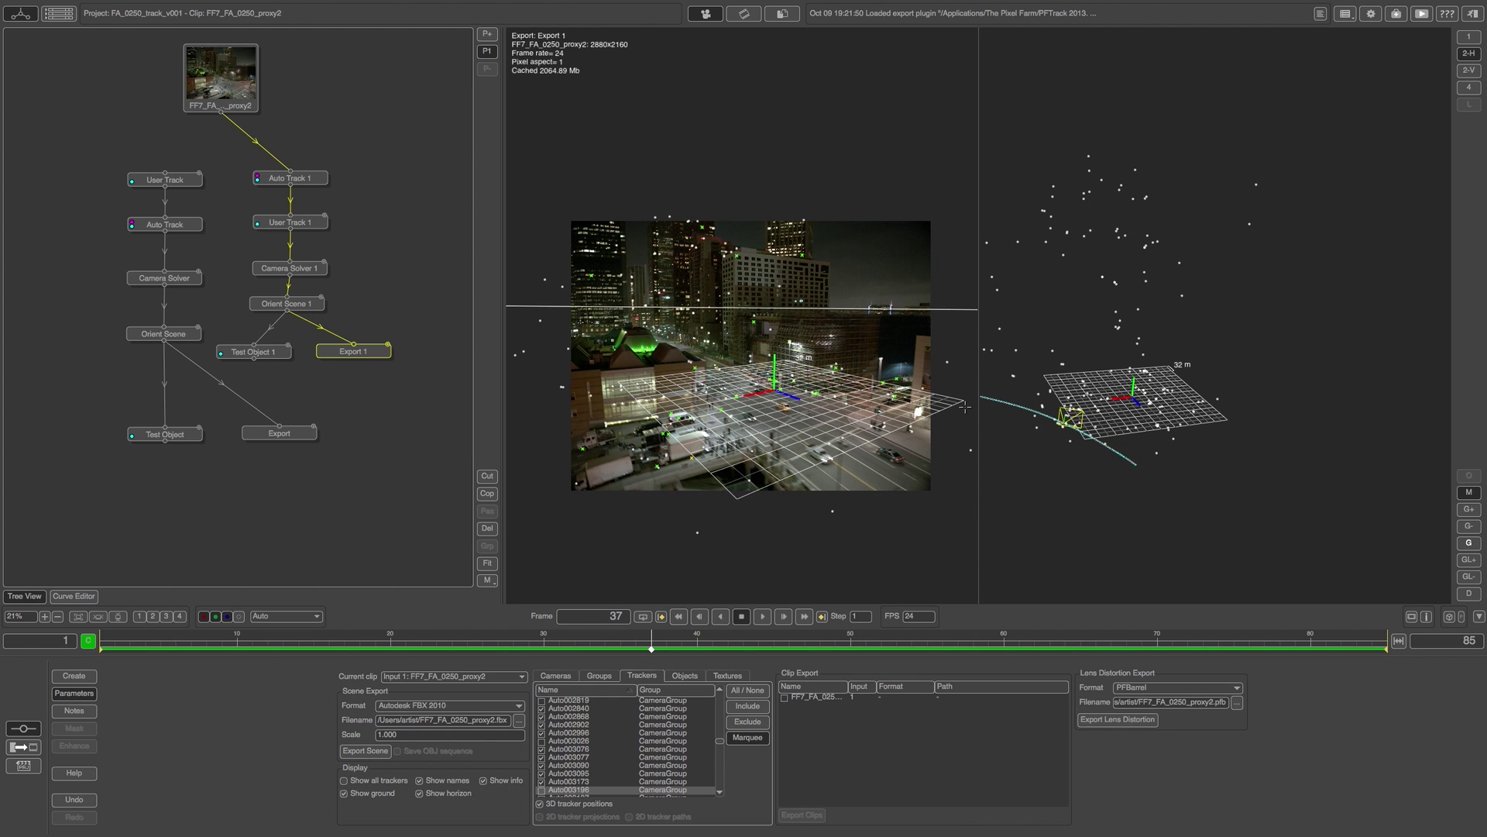
- Return to a single view, set the scene export format to NewTek Lightwave LWS, and open the export path browser
click(1469, 37)
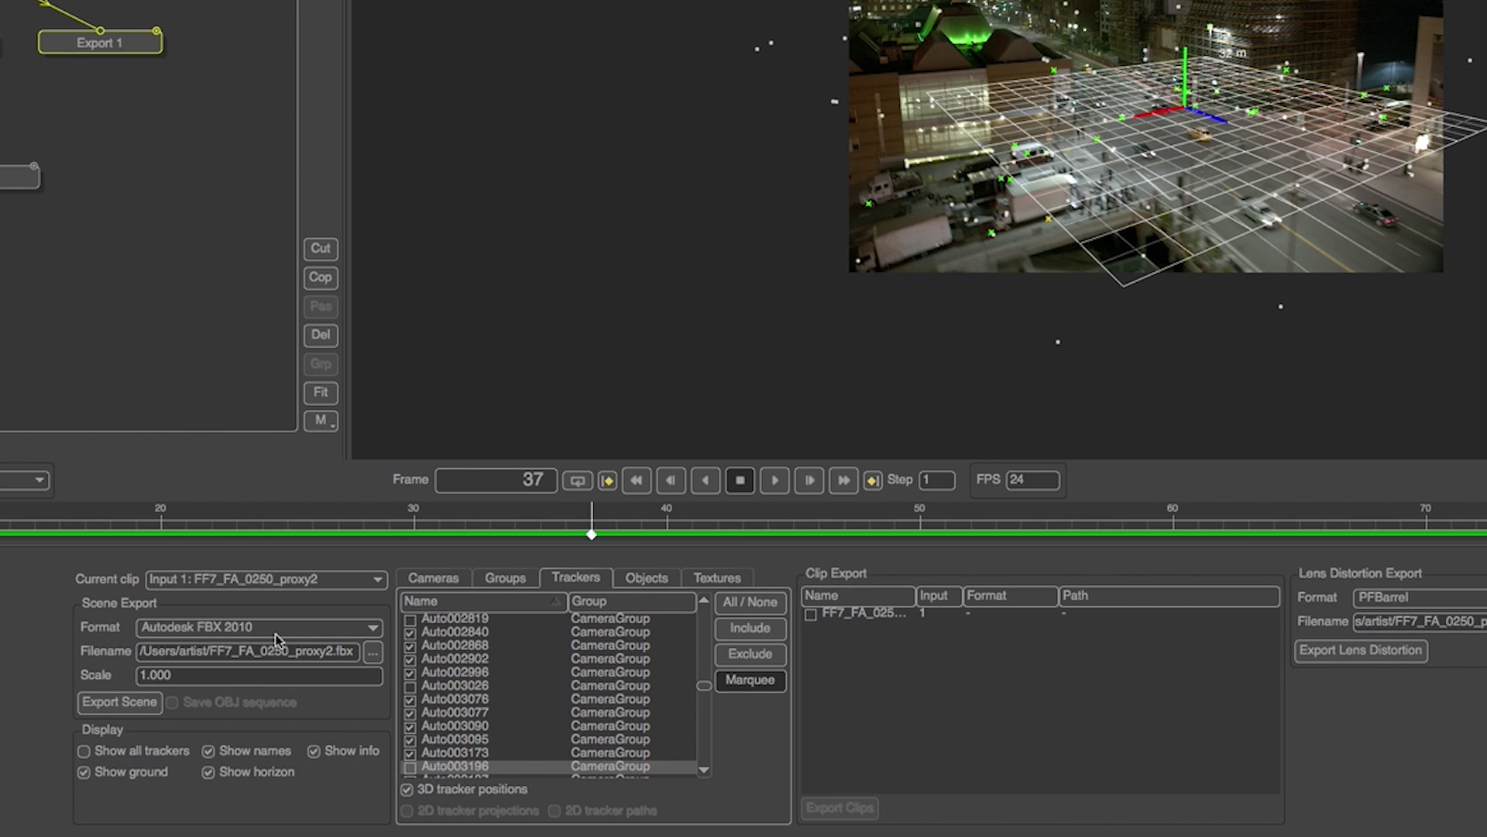
click(292, 628)
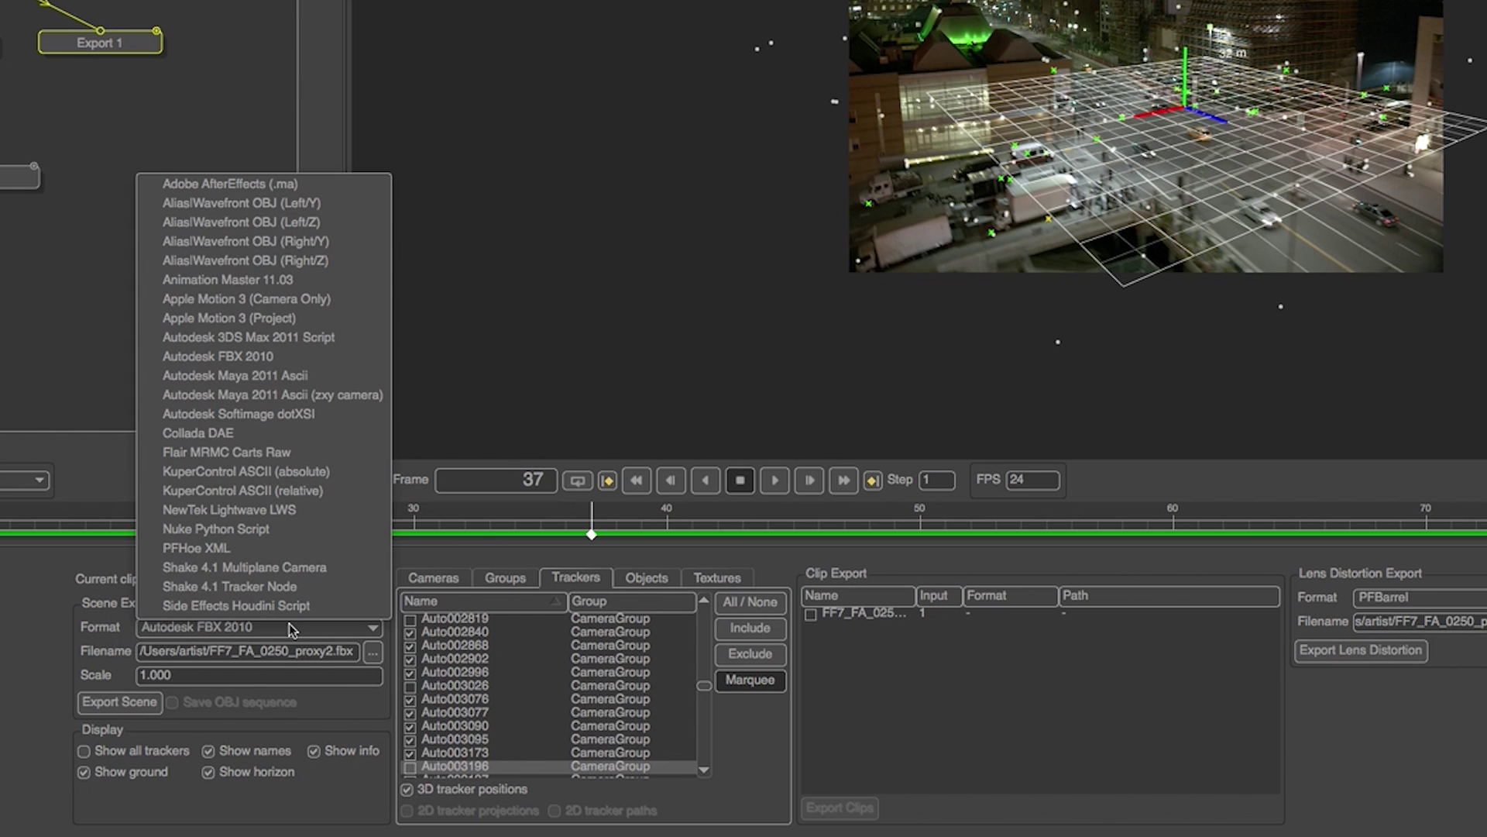
click(306, 518)
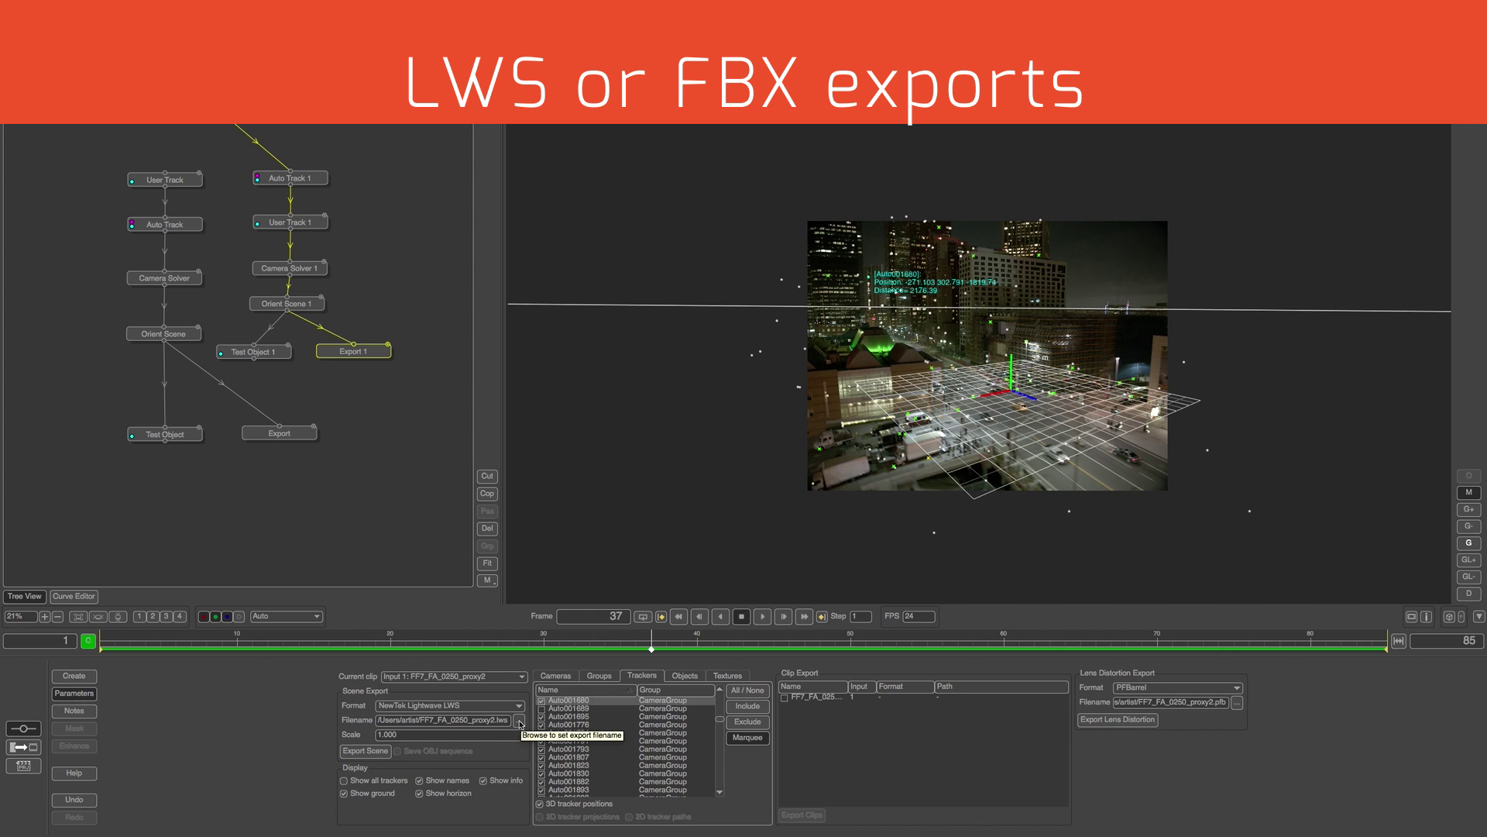
click(519, 721)
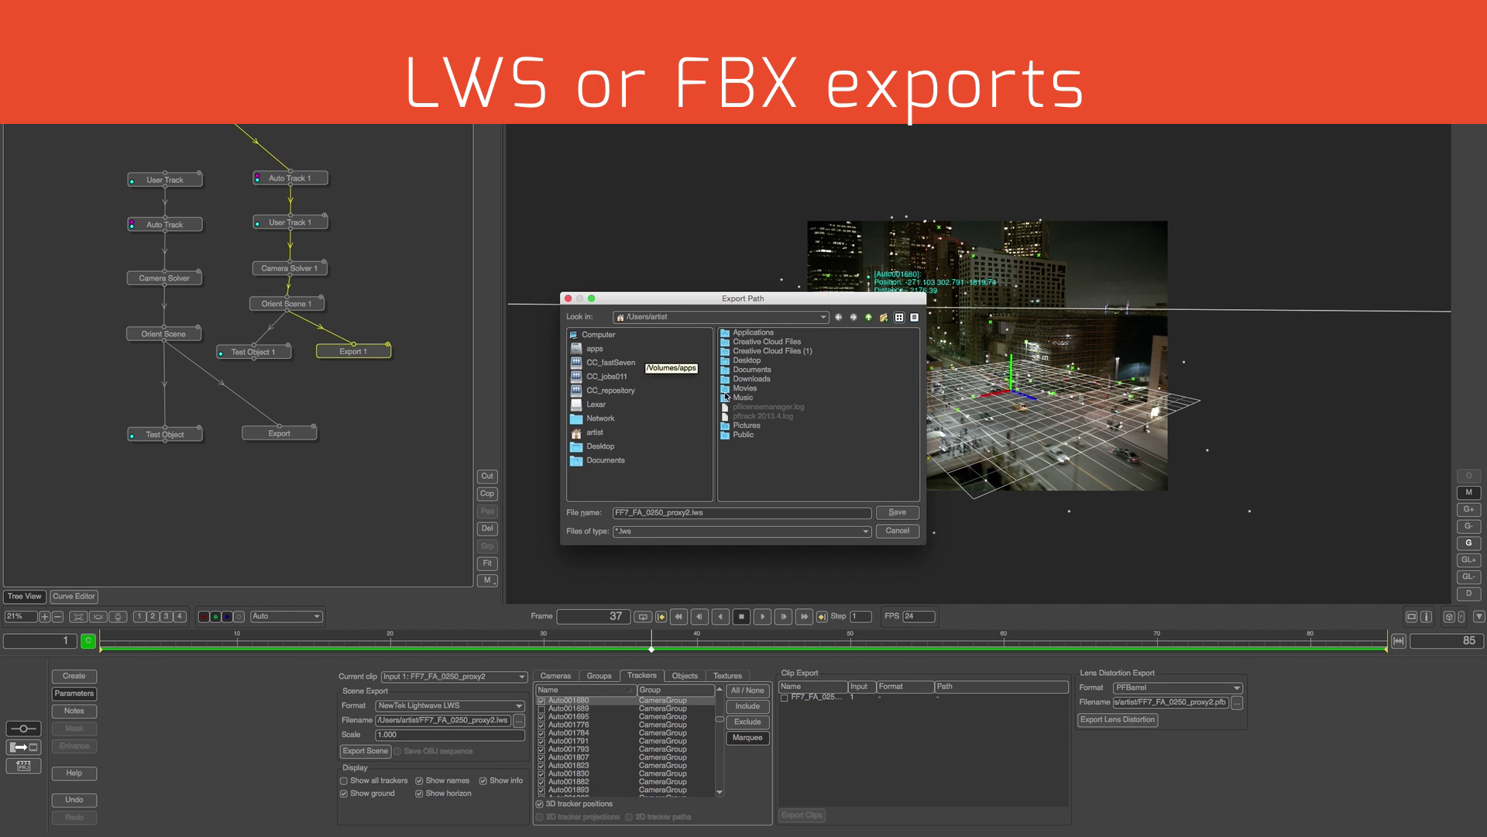